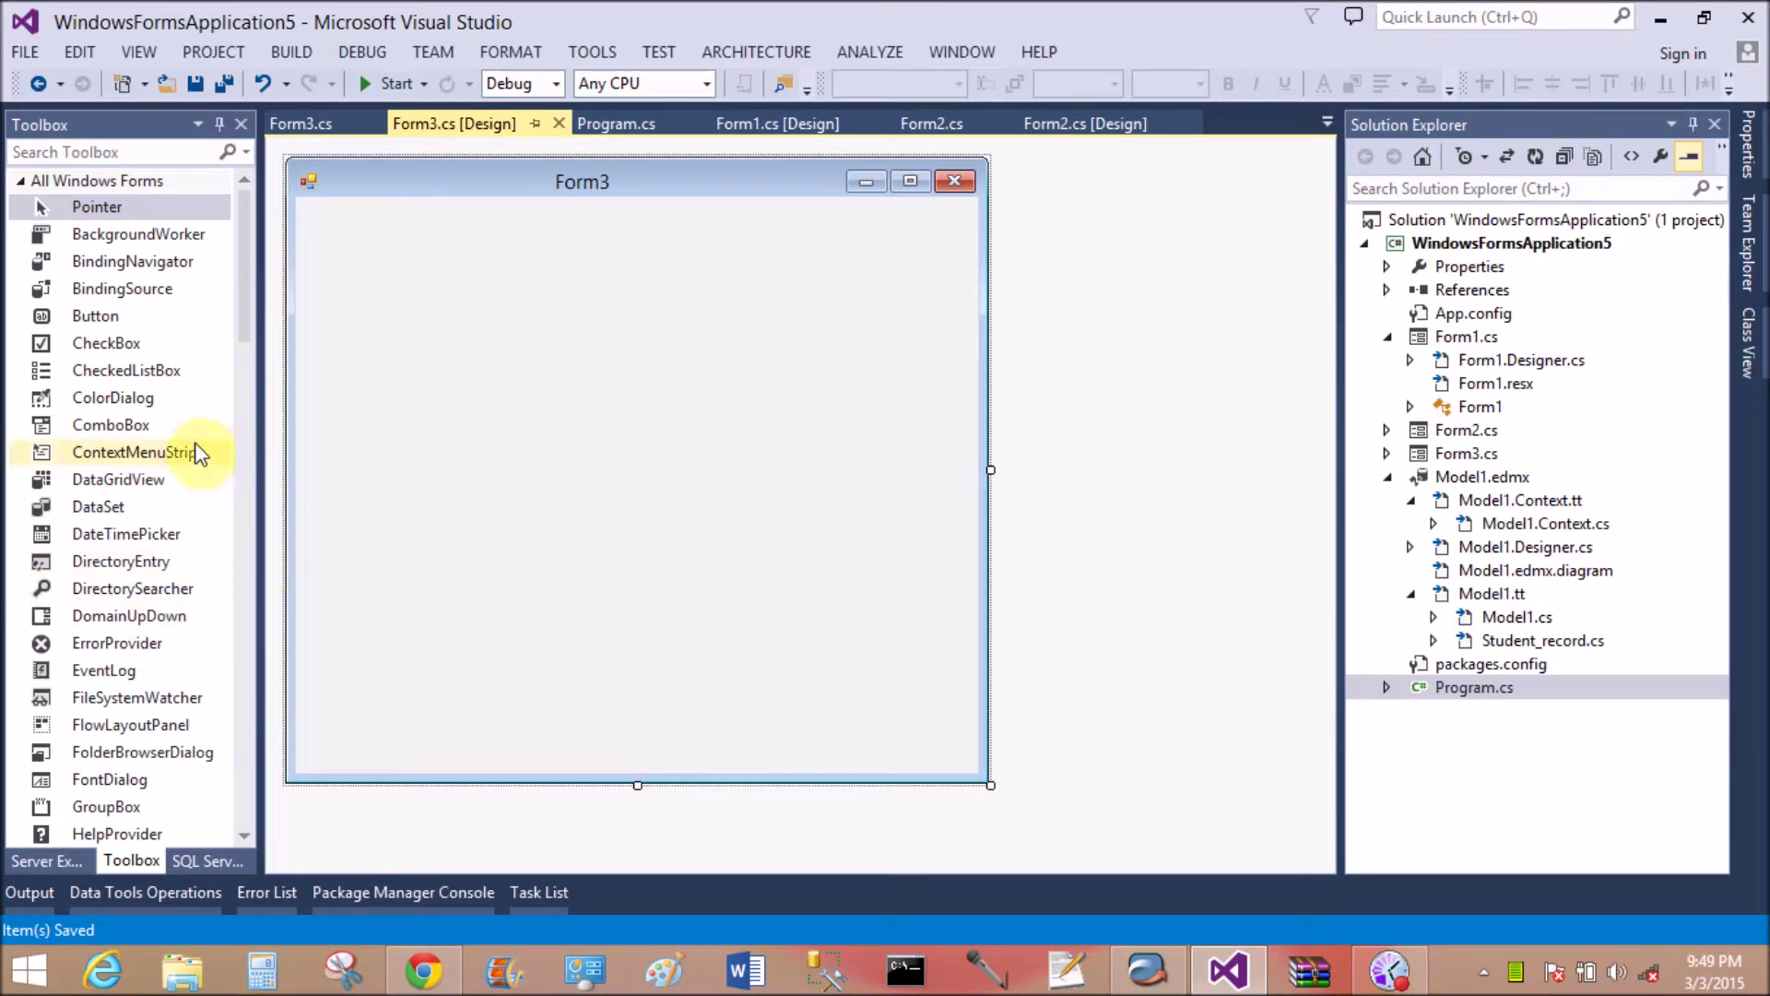
# Place a combo box near the upper middle of Form3, widened to the right
pyautogui.moveTo(126, 427); pyautogui.dragTo(465, 326)
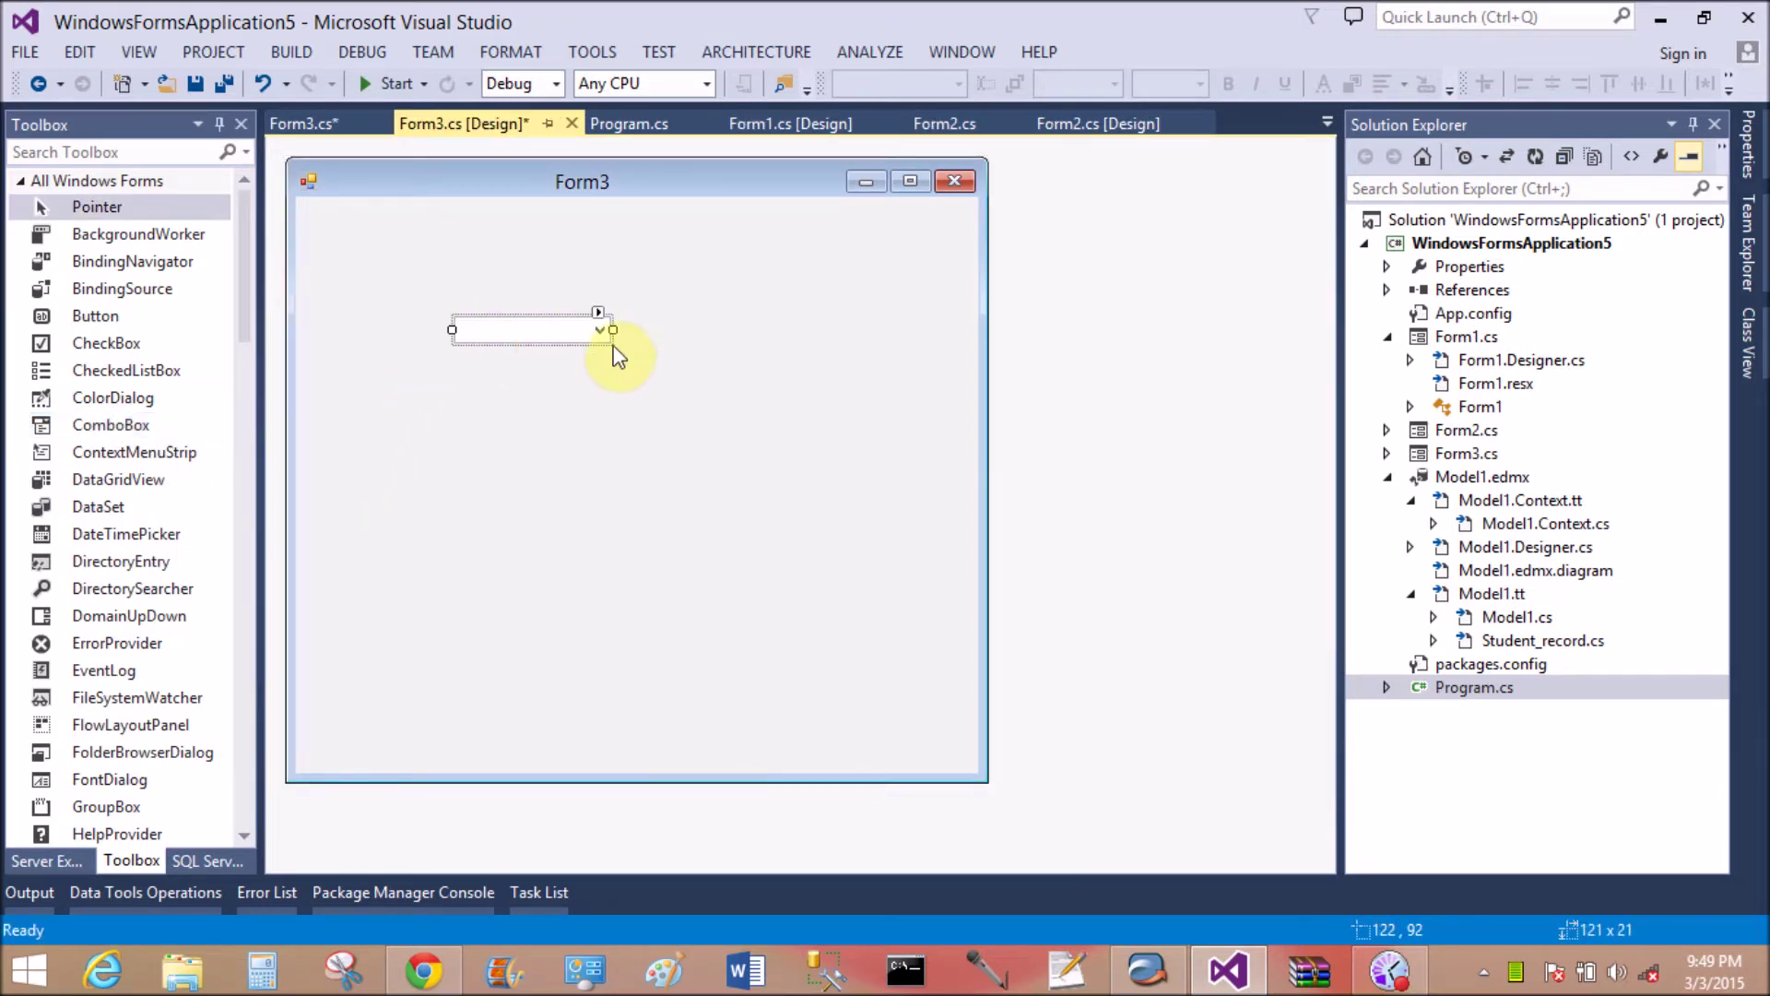
pyautogui.moveTo(611, 339); pyautogui.dragTo(723, 339)
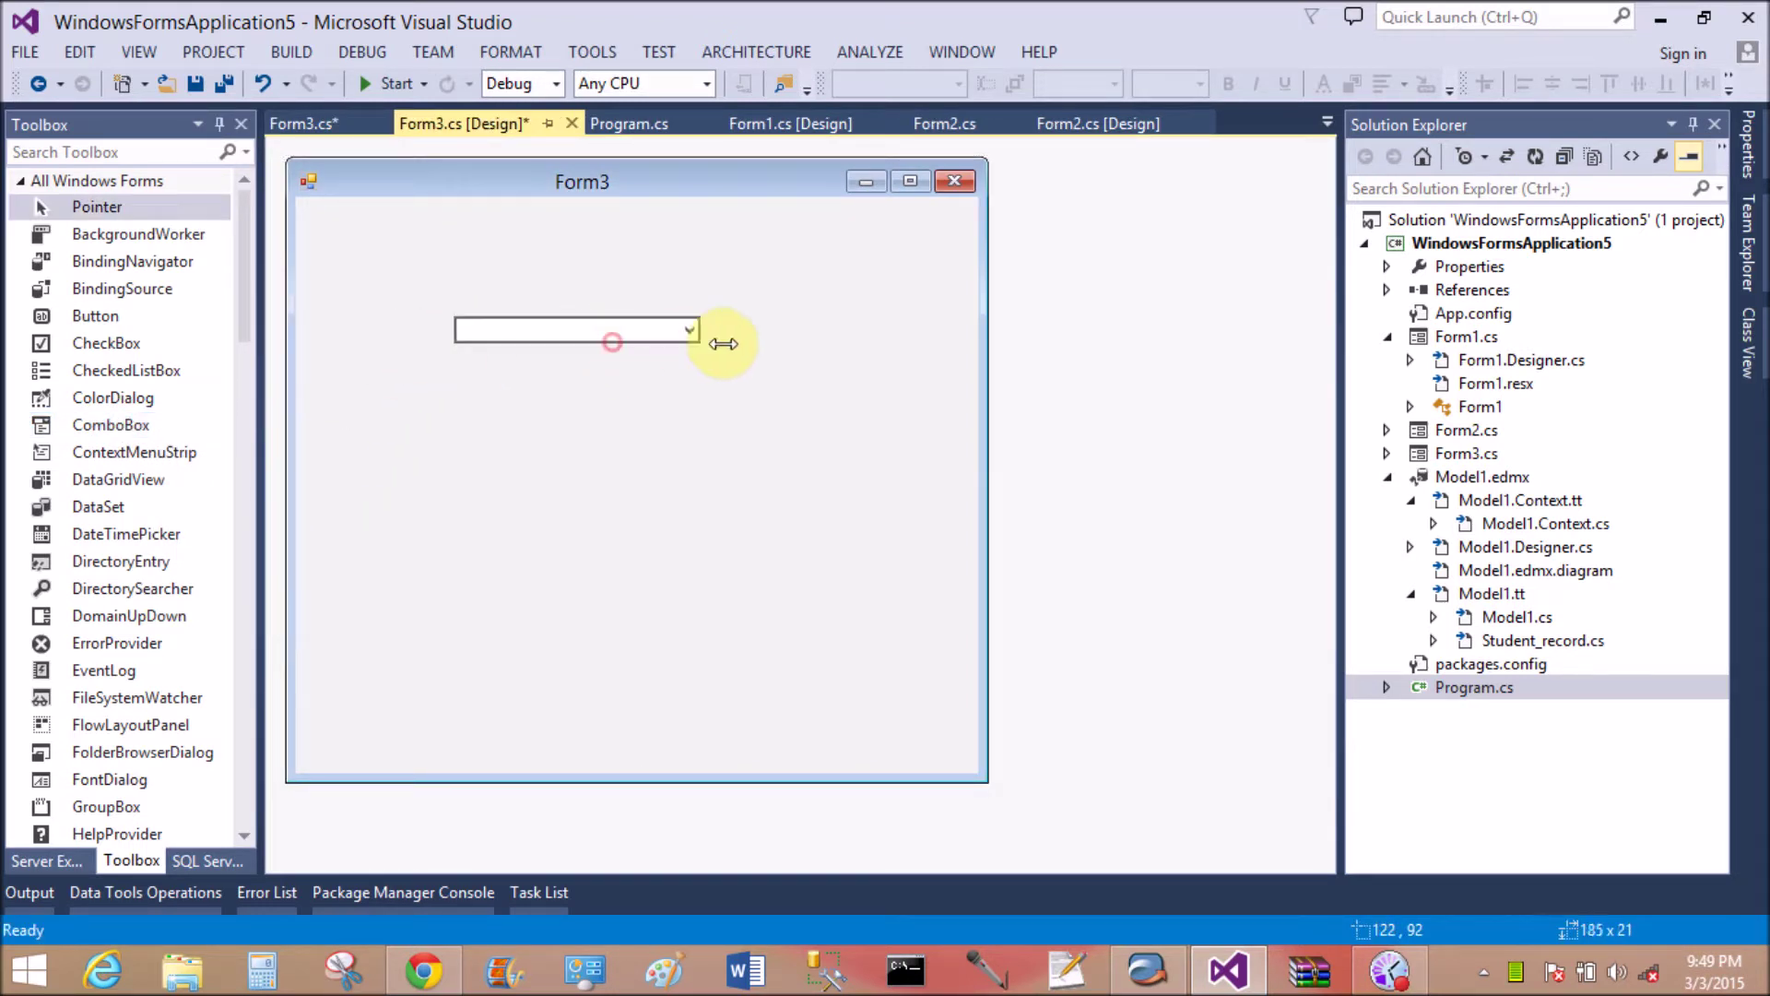
pyautogui.click(644, 324)
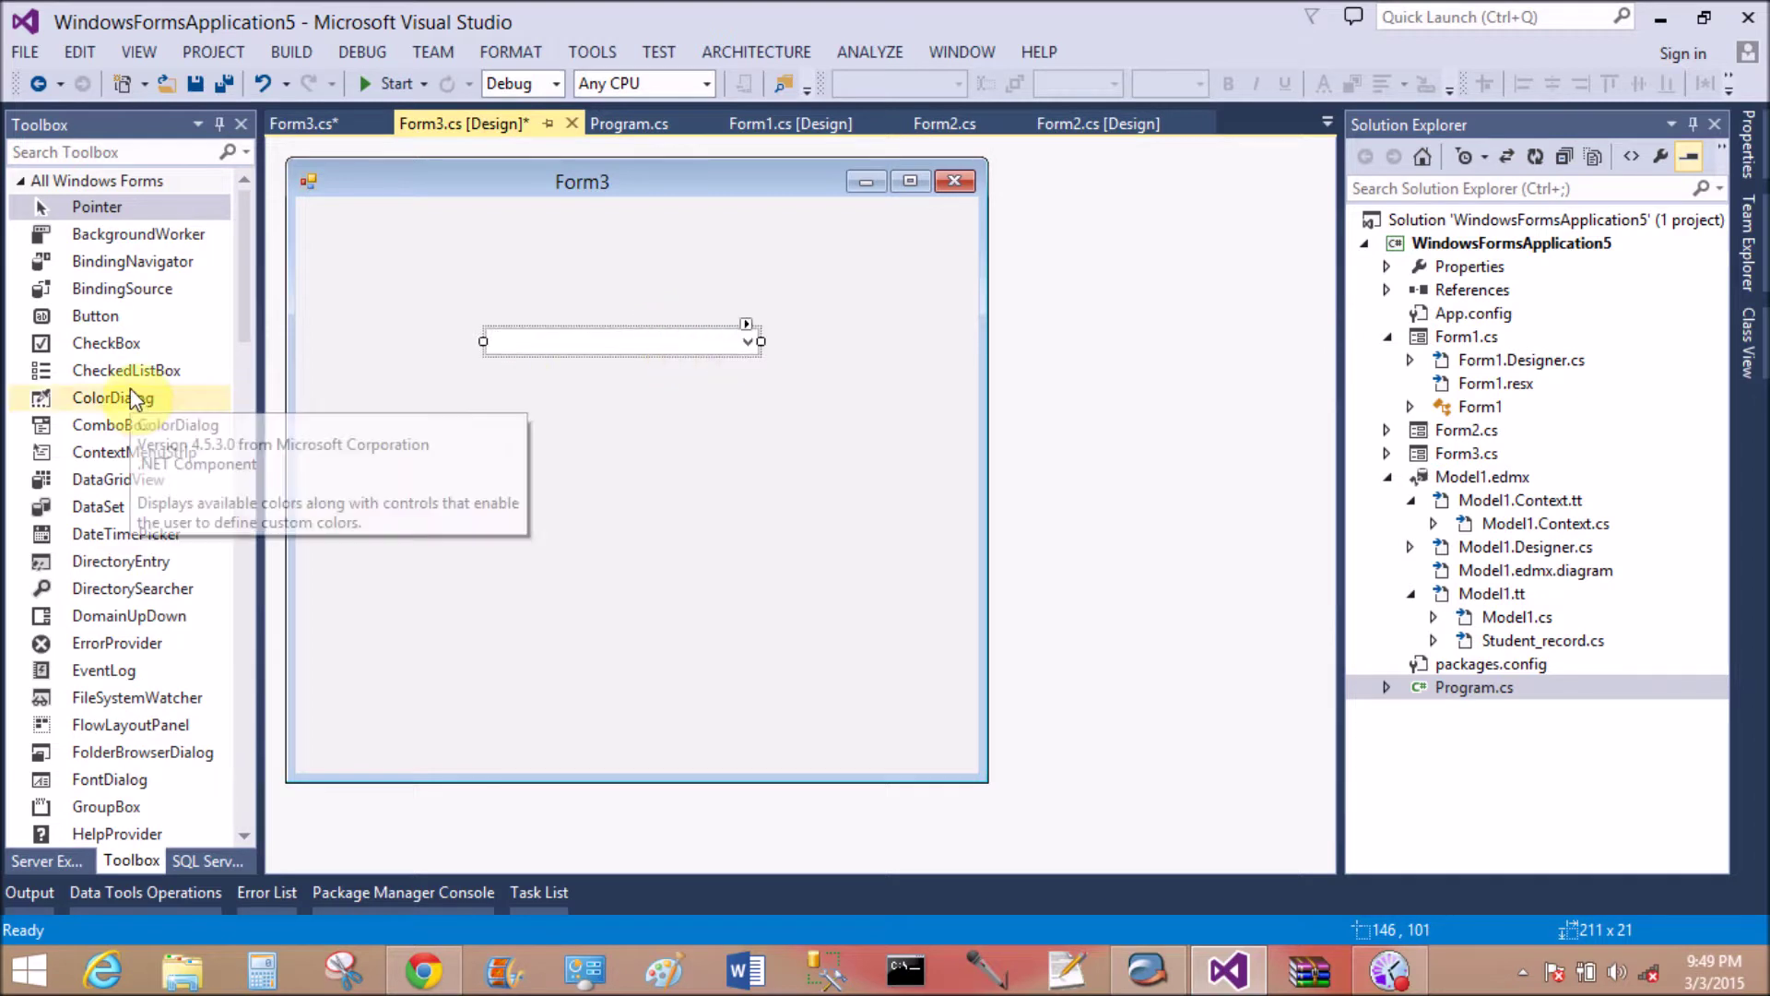
# Change the combo box's (Name) property from comboBox1 to Fruitcombo
pyautogui.rightClick(573, 342)
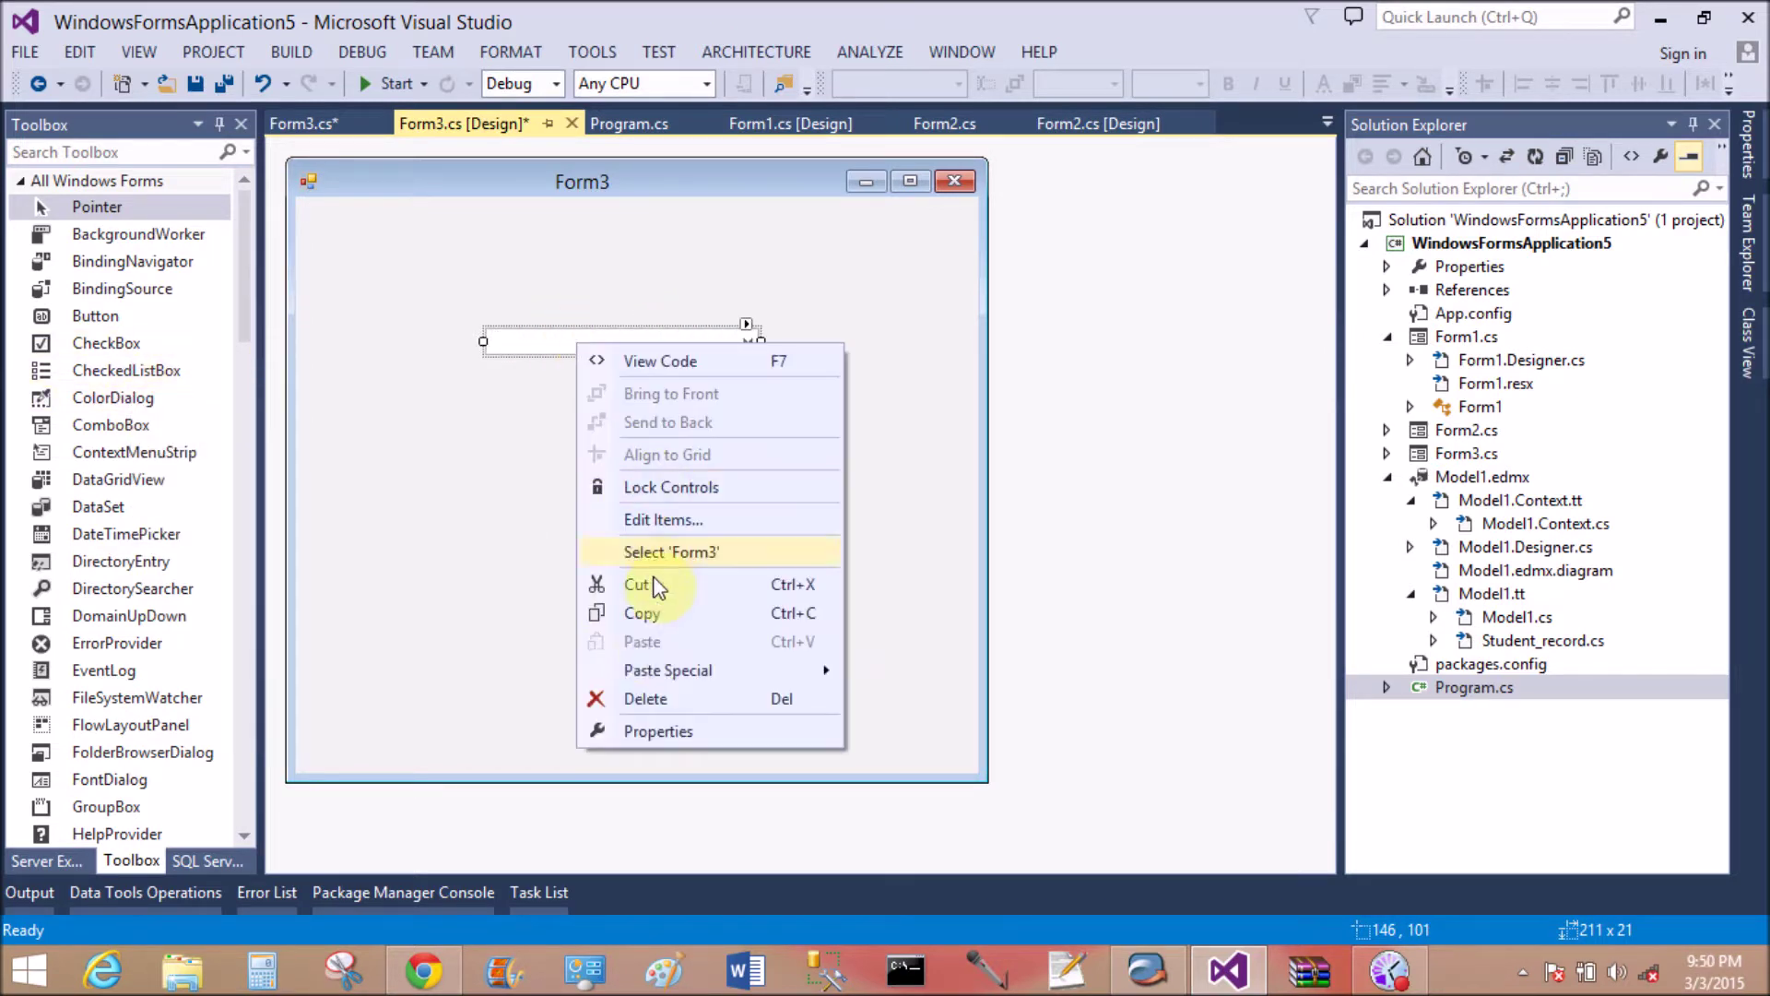
pyautogui.click(662, 730)
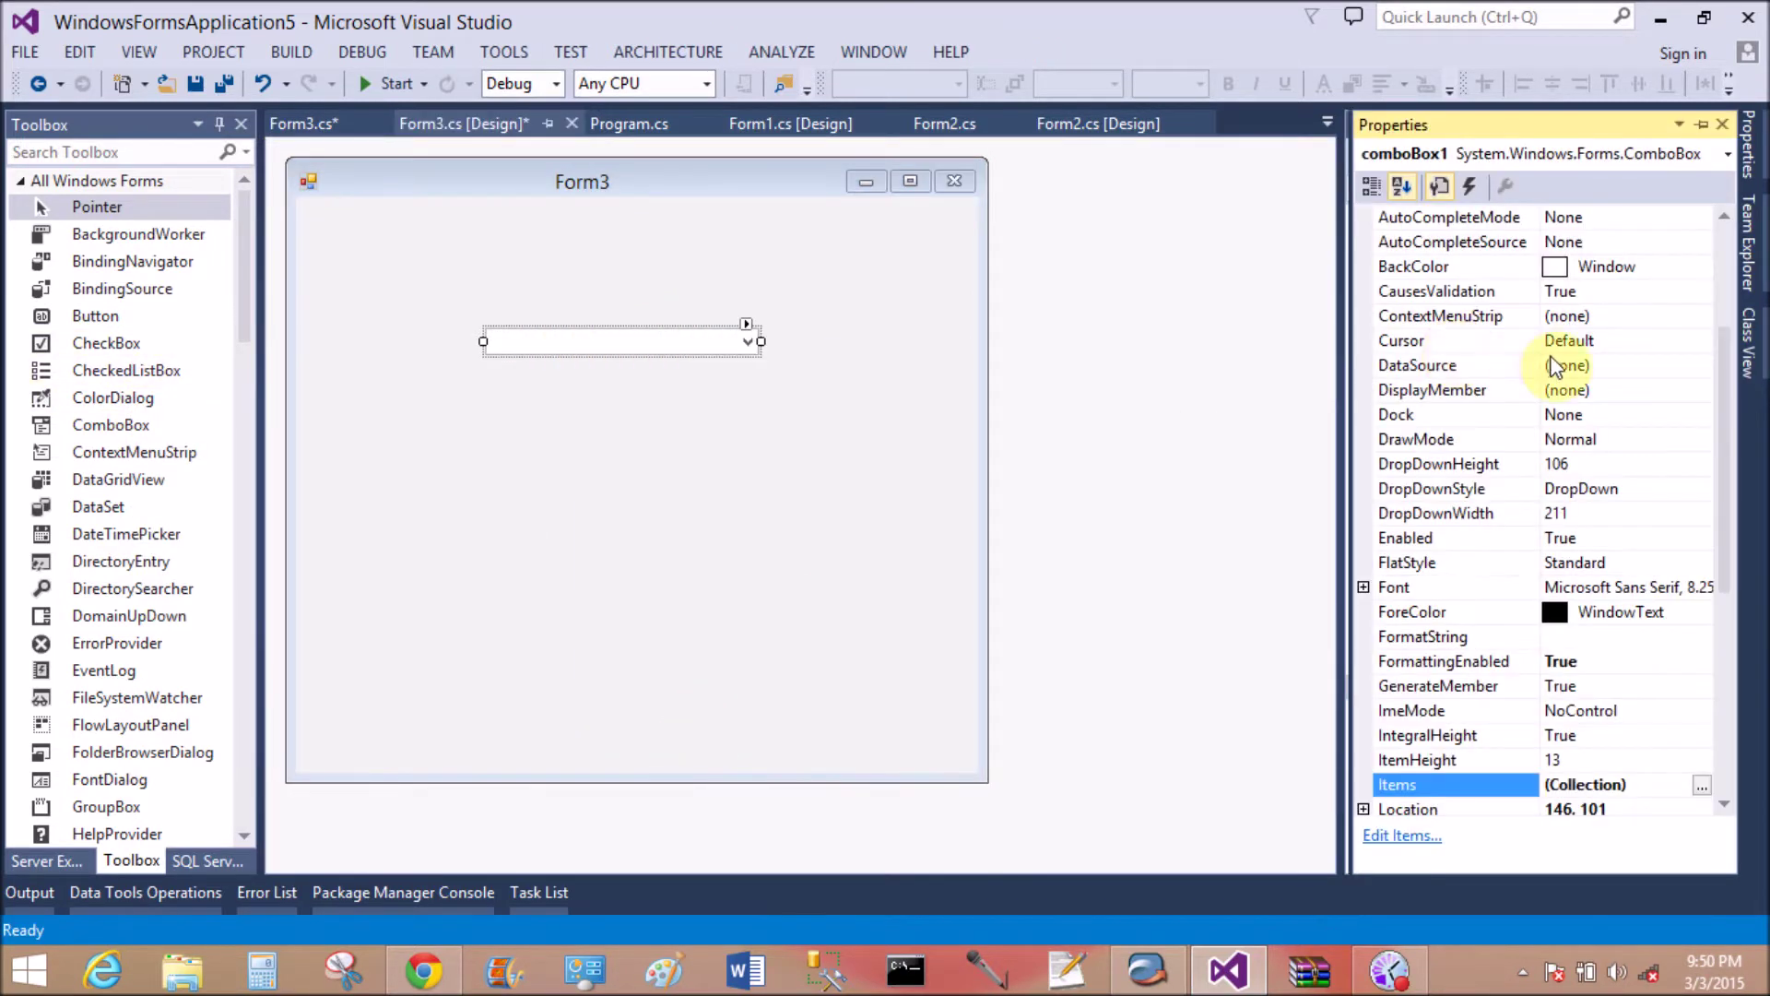
pyautogui.click(1632, 270)
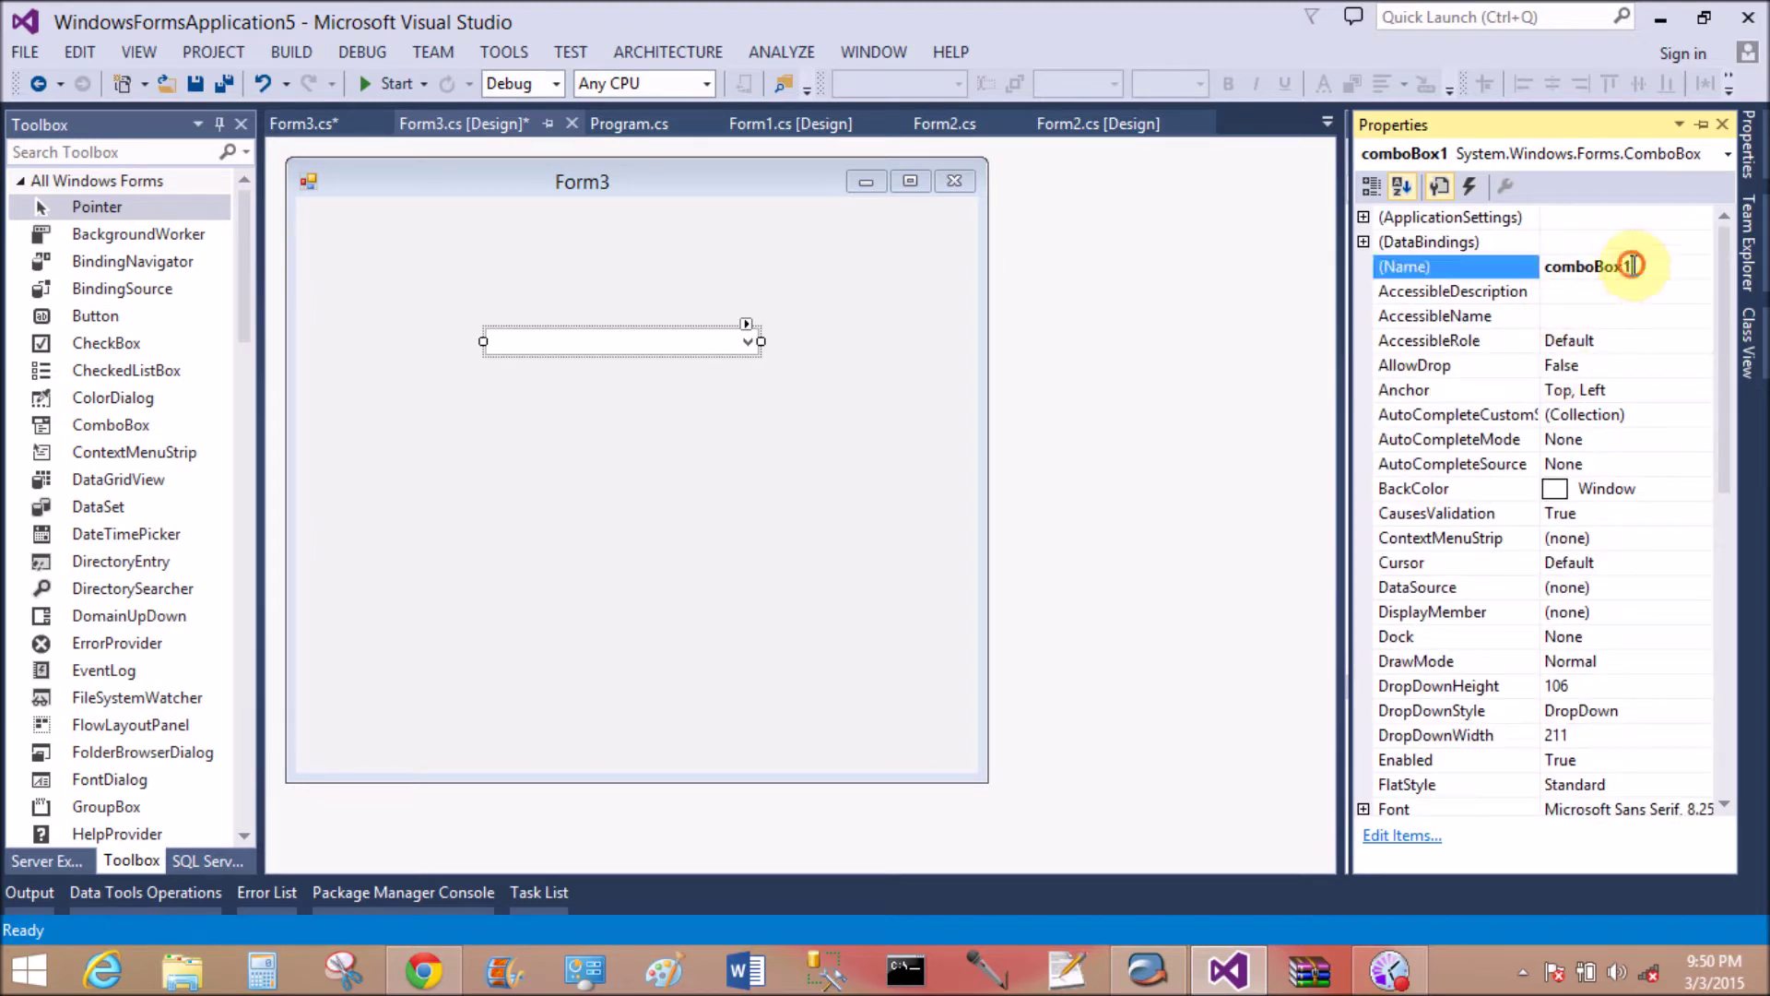
pyautogui.press('BackSpace')
pyautogui.press('BackSpace')
pyautogui.press('BackSpace')
pyautogui.press('BackSpace')
pyautogui.press('BackSpace')
pyautogui.press('BackSpace')
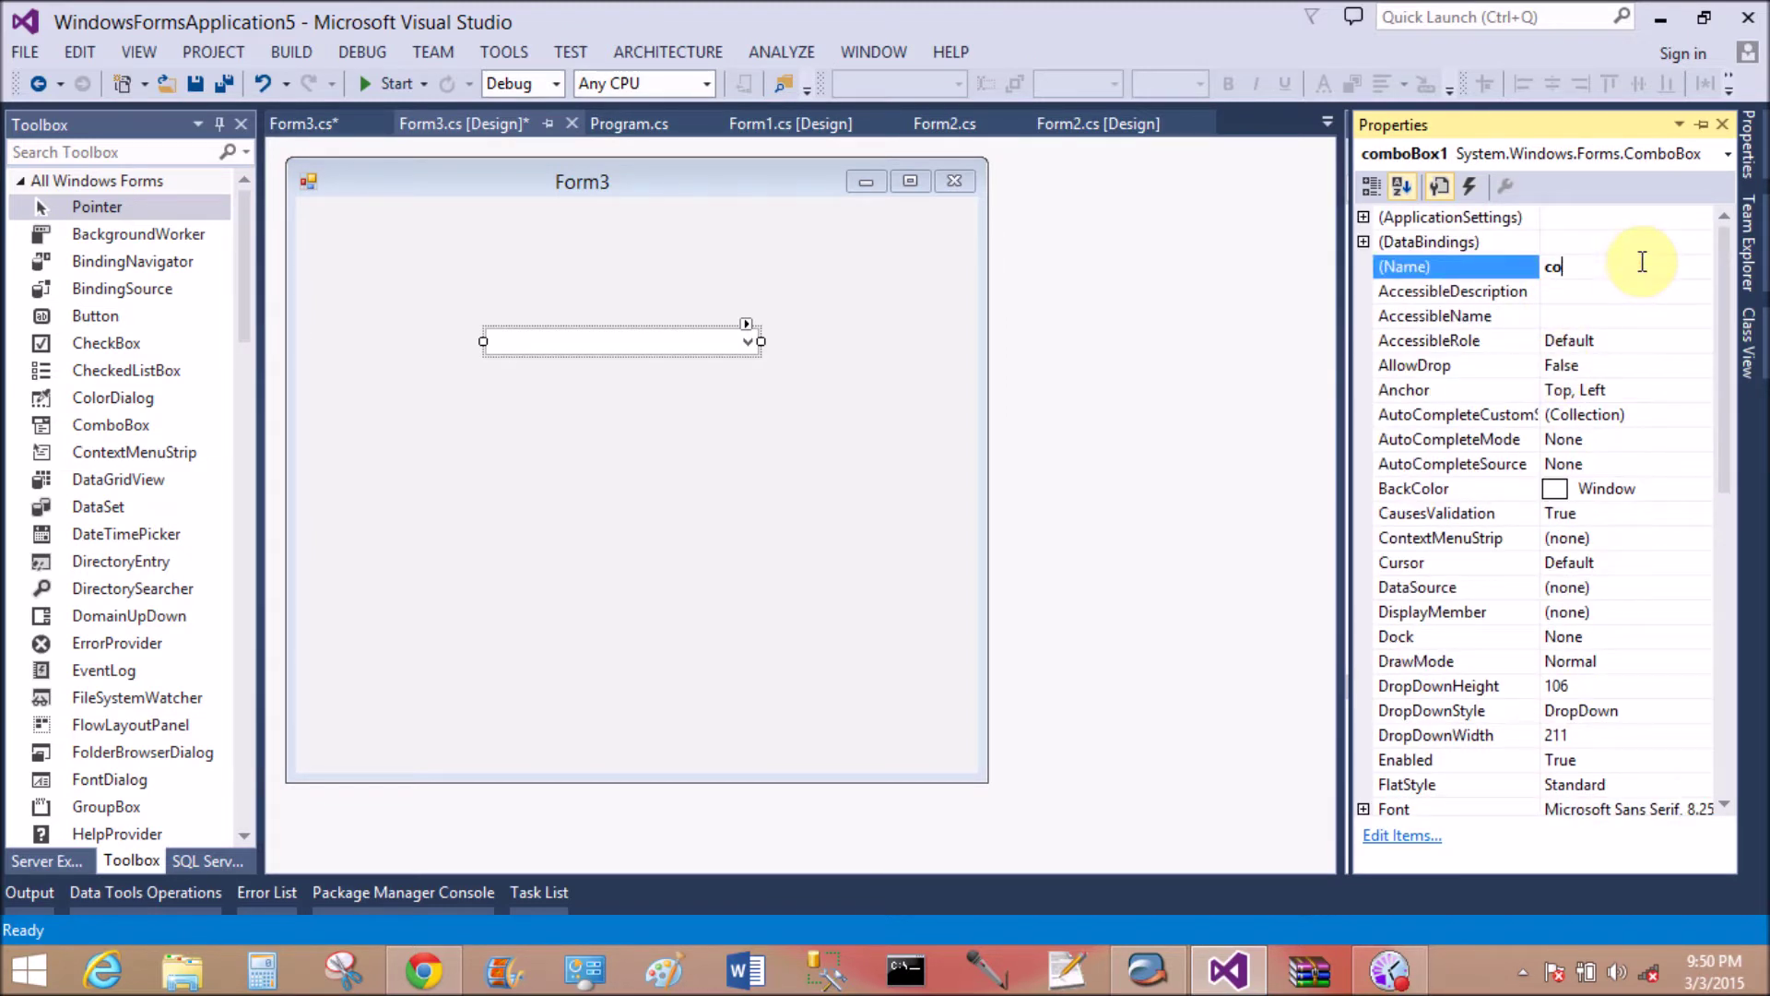
pyautogui.press('BackSpace')
pyautogui.press('BackSpace')
pyautogui.write('F')
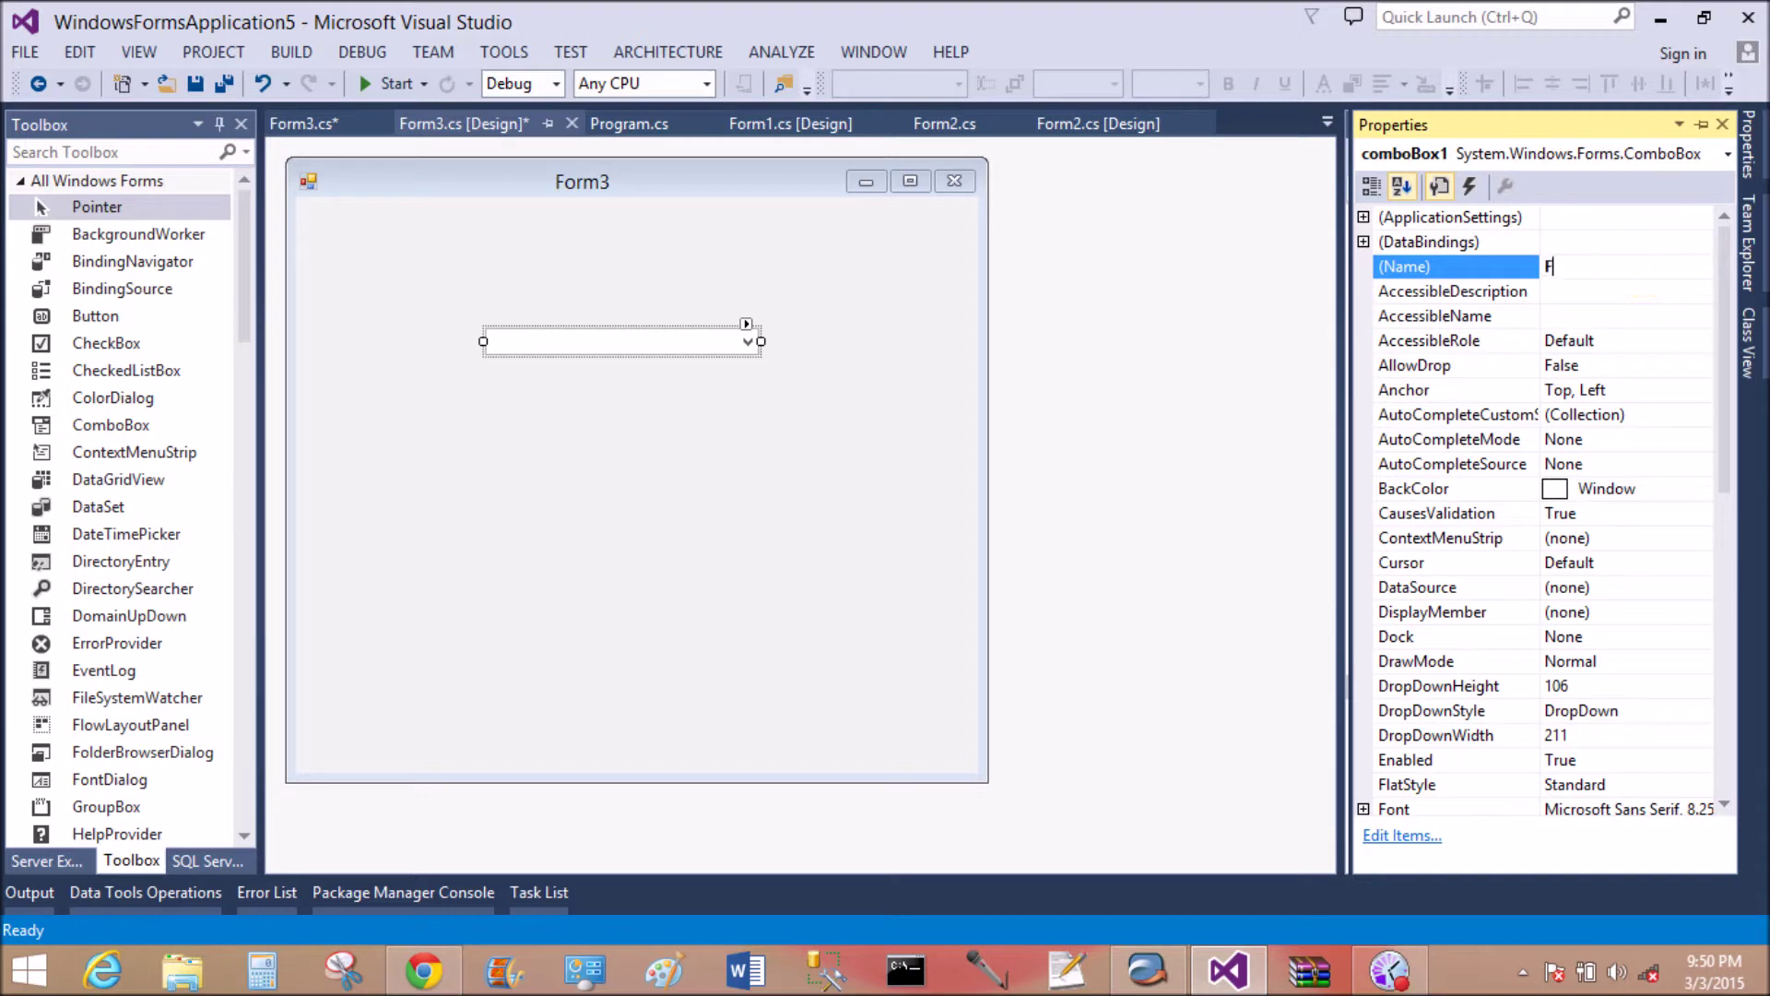
pyautogui.write('ruit')
pyautogui.write('combo')
pyautogui.click(909, 304)
pyautogui.click(134, 321)
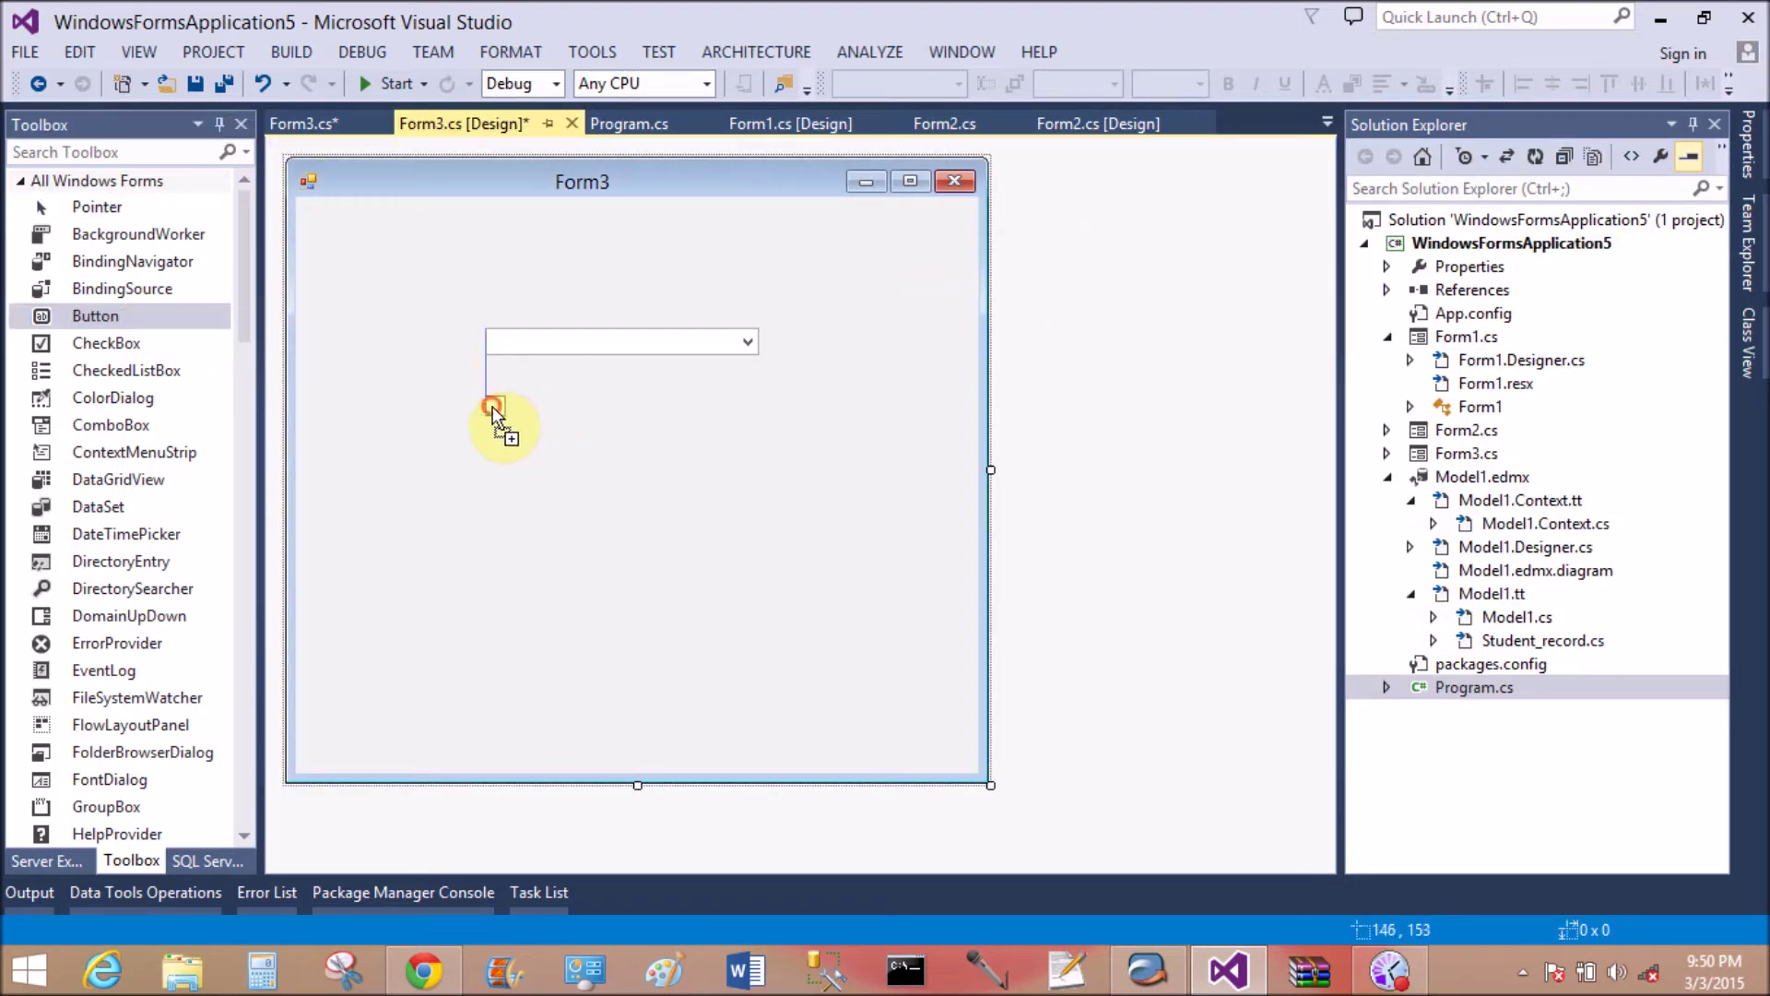
# Add a button below the combo box with its Text set to 'Remove item'
pyautogui.click(485, 398)
pyautogui.rightClick(522, 417)
pyautogui.click(606, 775)
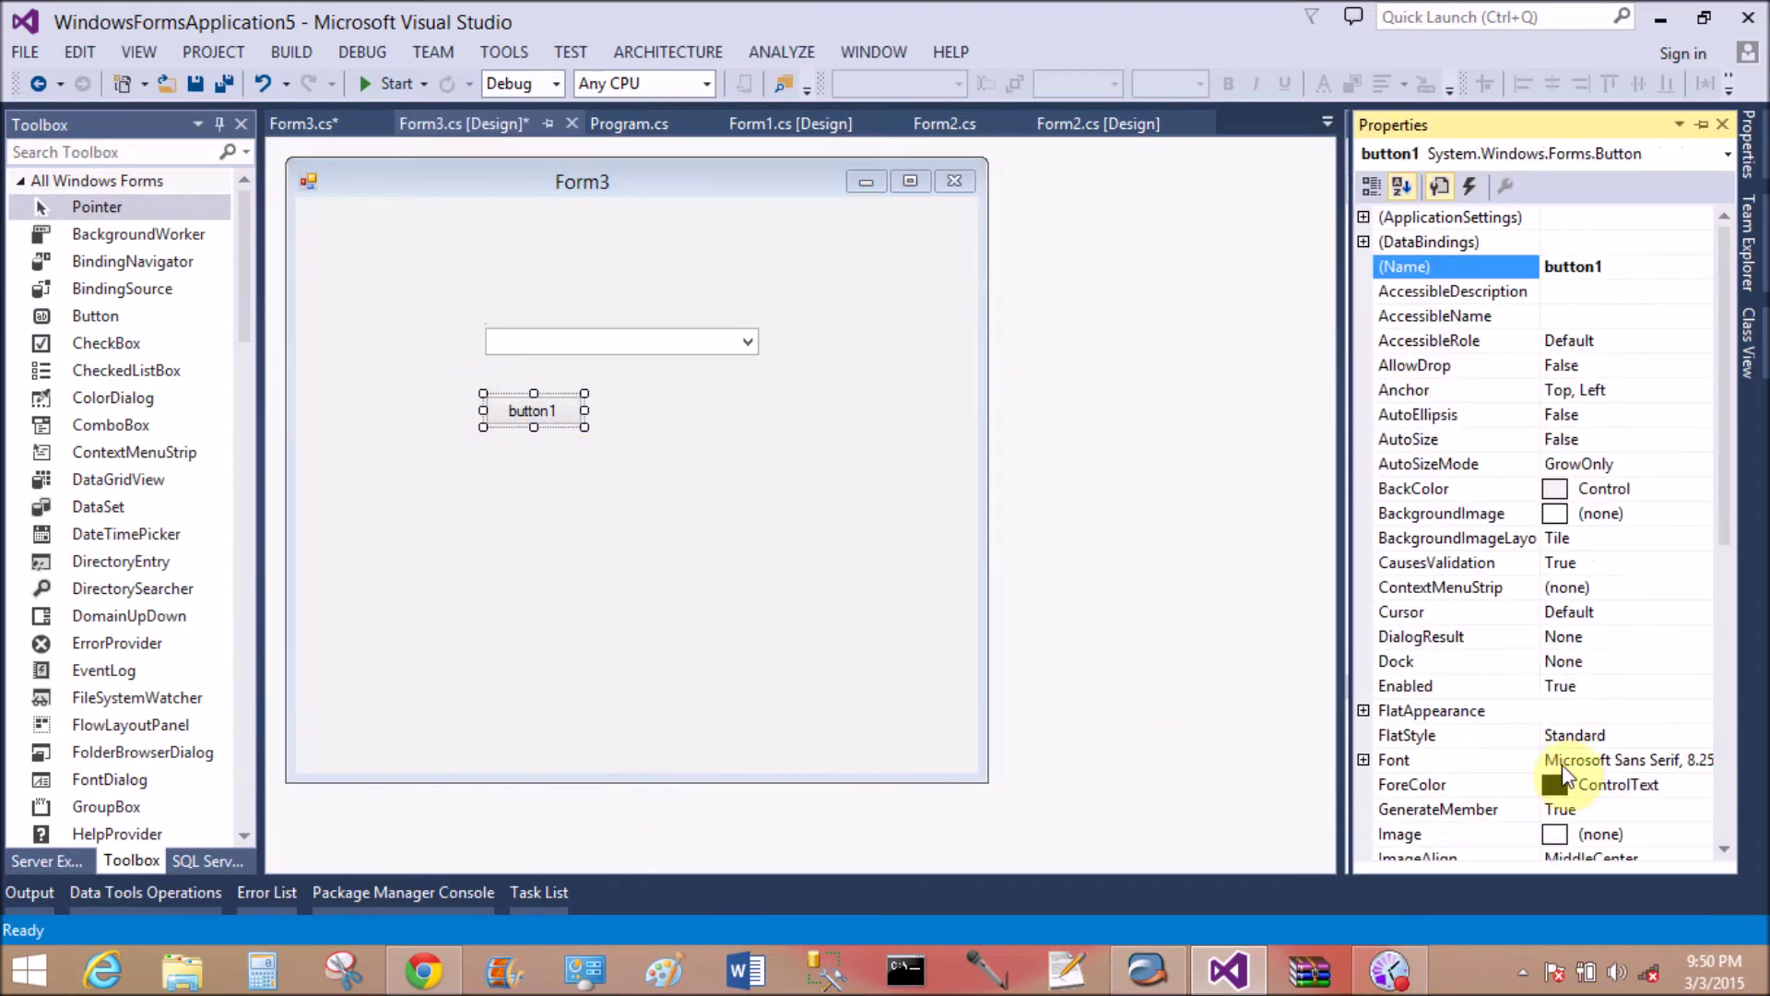
pyautogui.scroll(-5, 1588, 737)
pyautogui.scroll(-3, 1587, 740)
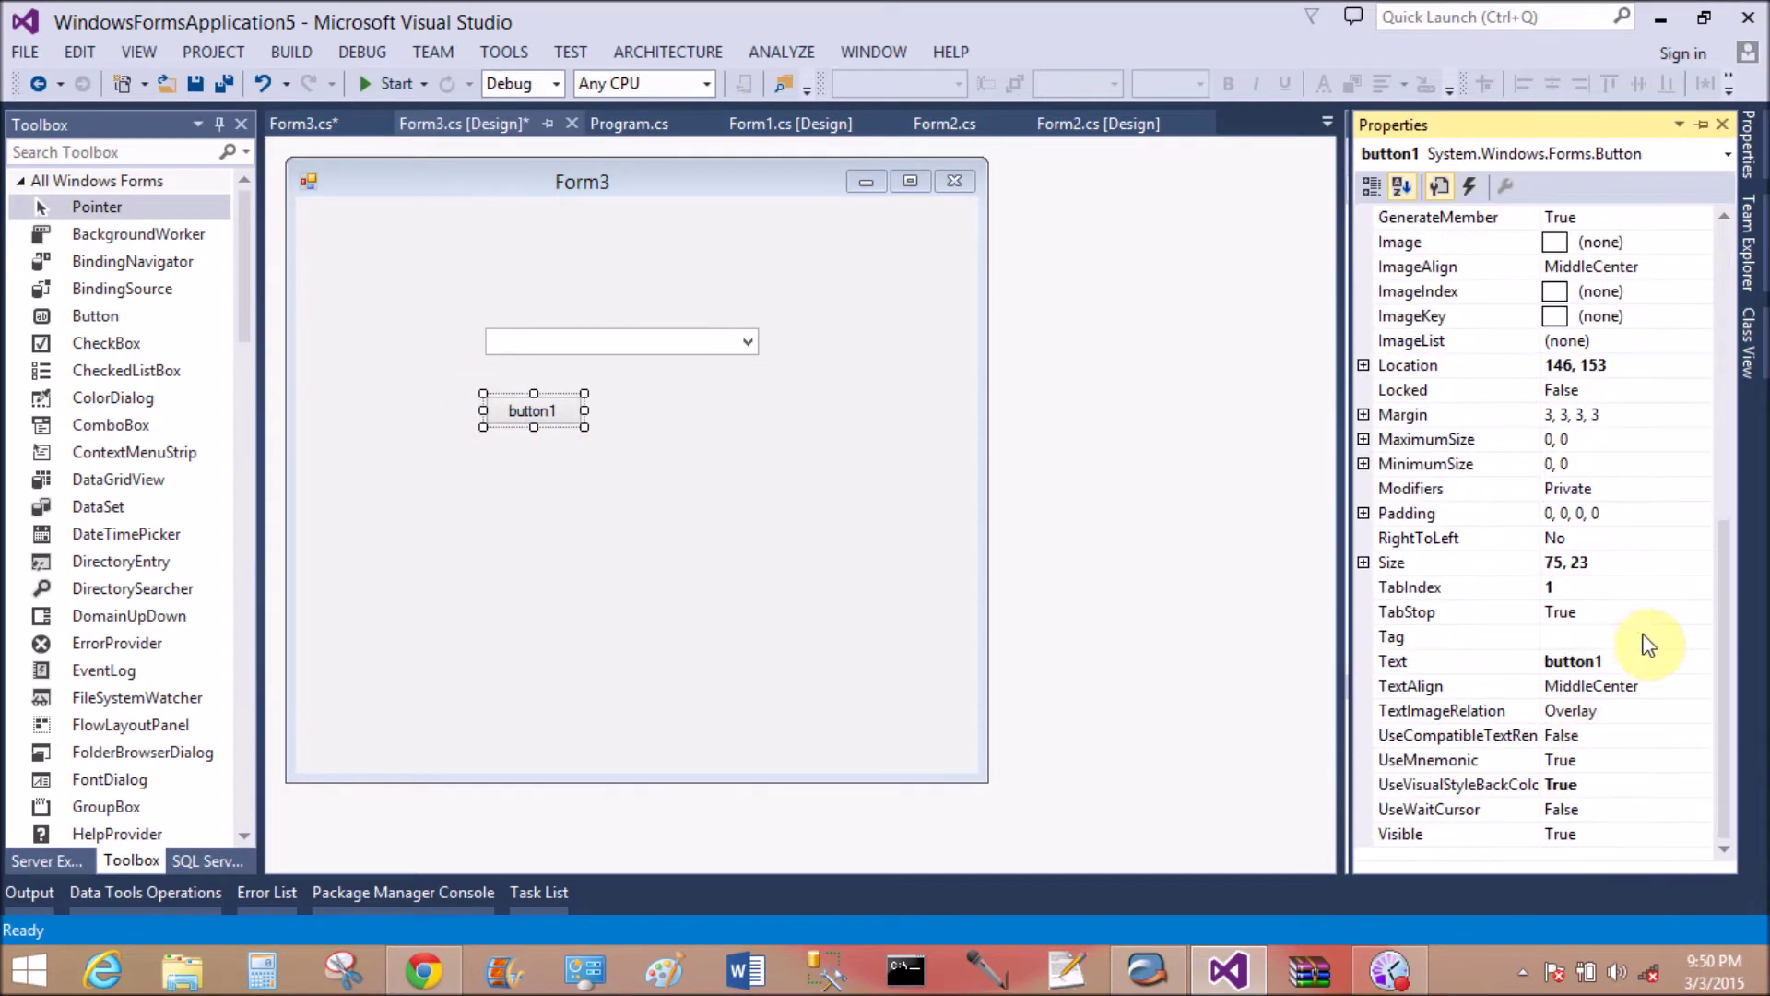
pyautogui.click(1621, 666)
pyautogui.press('BackSpace')
pyautogui.press('BackSpace')
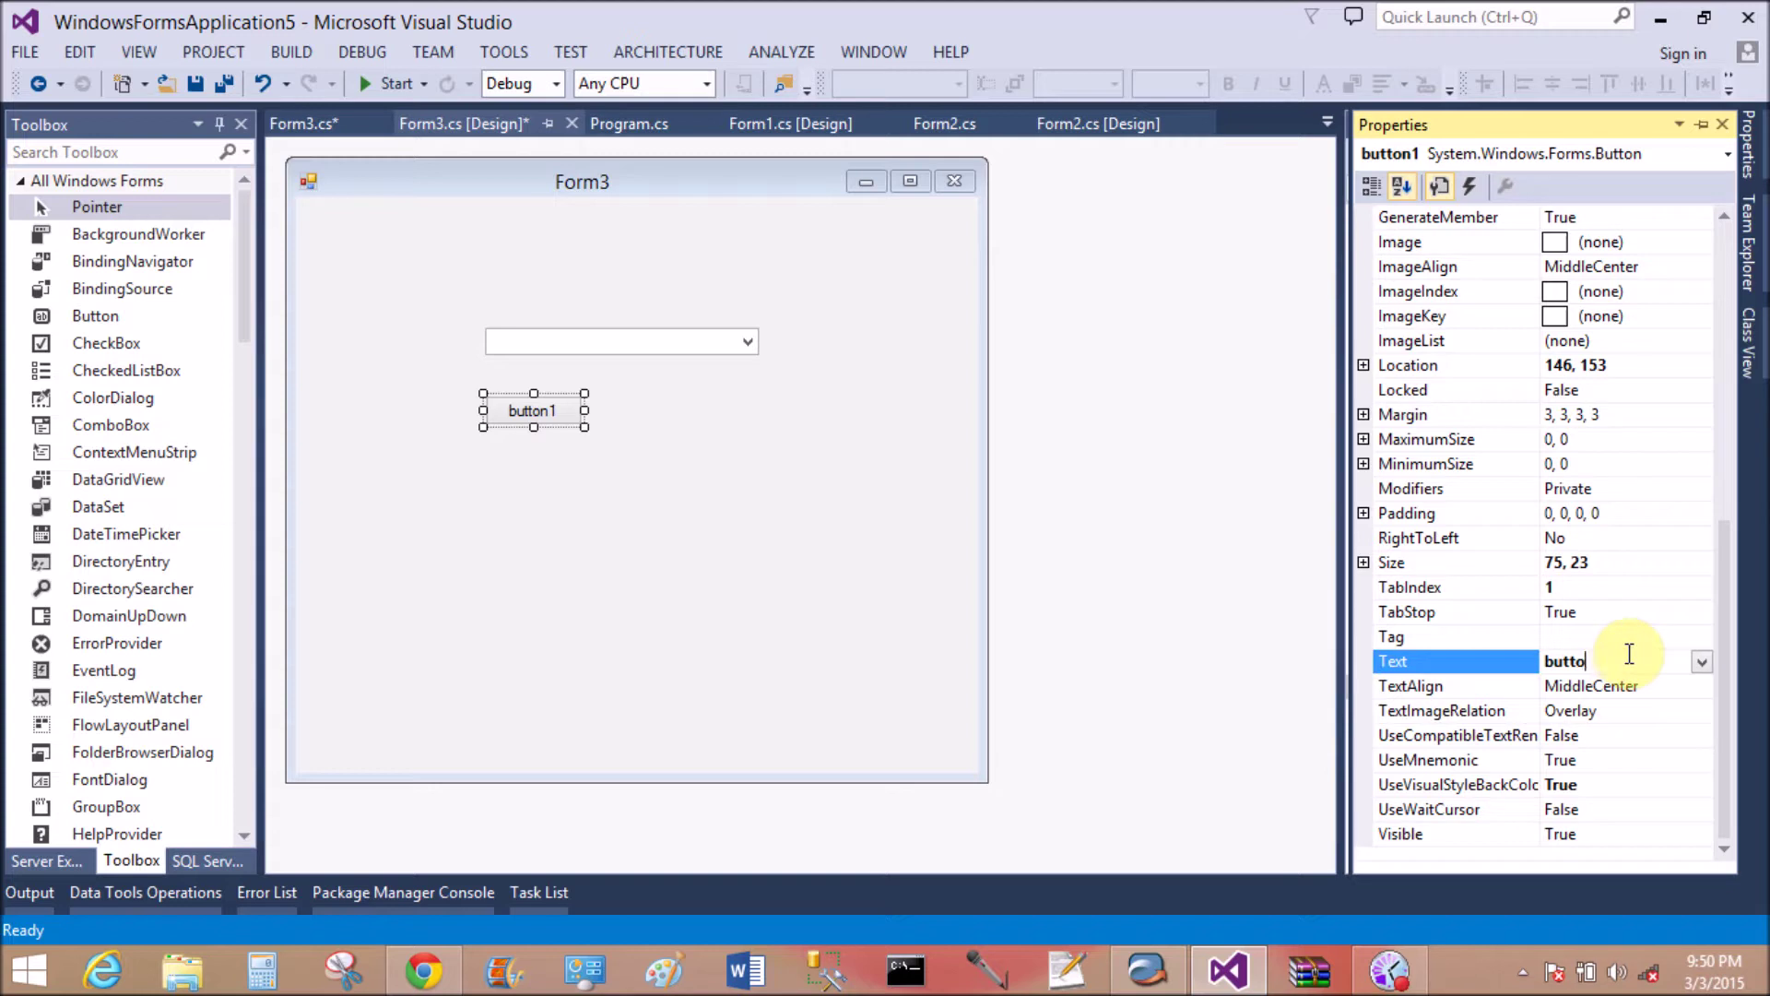
pyautogui.press('BackSpace')
pyautogui.press('BackSpace')
pyautogui.press('BackSpace')
pyautogui.press('BackSpace')
pyautogui.press('BackSpace')
pyautogui.write('Rem')
pyautogui.write('ove i')
pyautogui.write('tem')
pyautogui.click(507, 496)
# Widen the Remove item button to fit its caption and save all changes
pyautogui.click(533, 409)
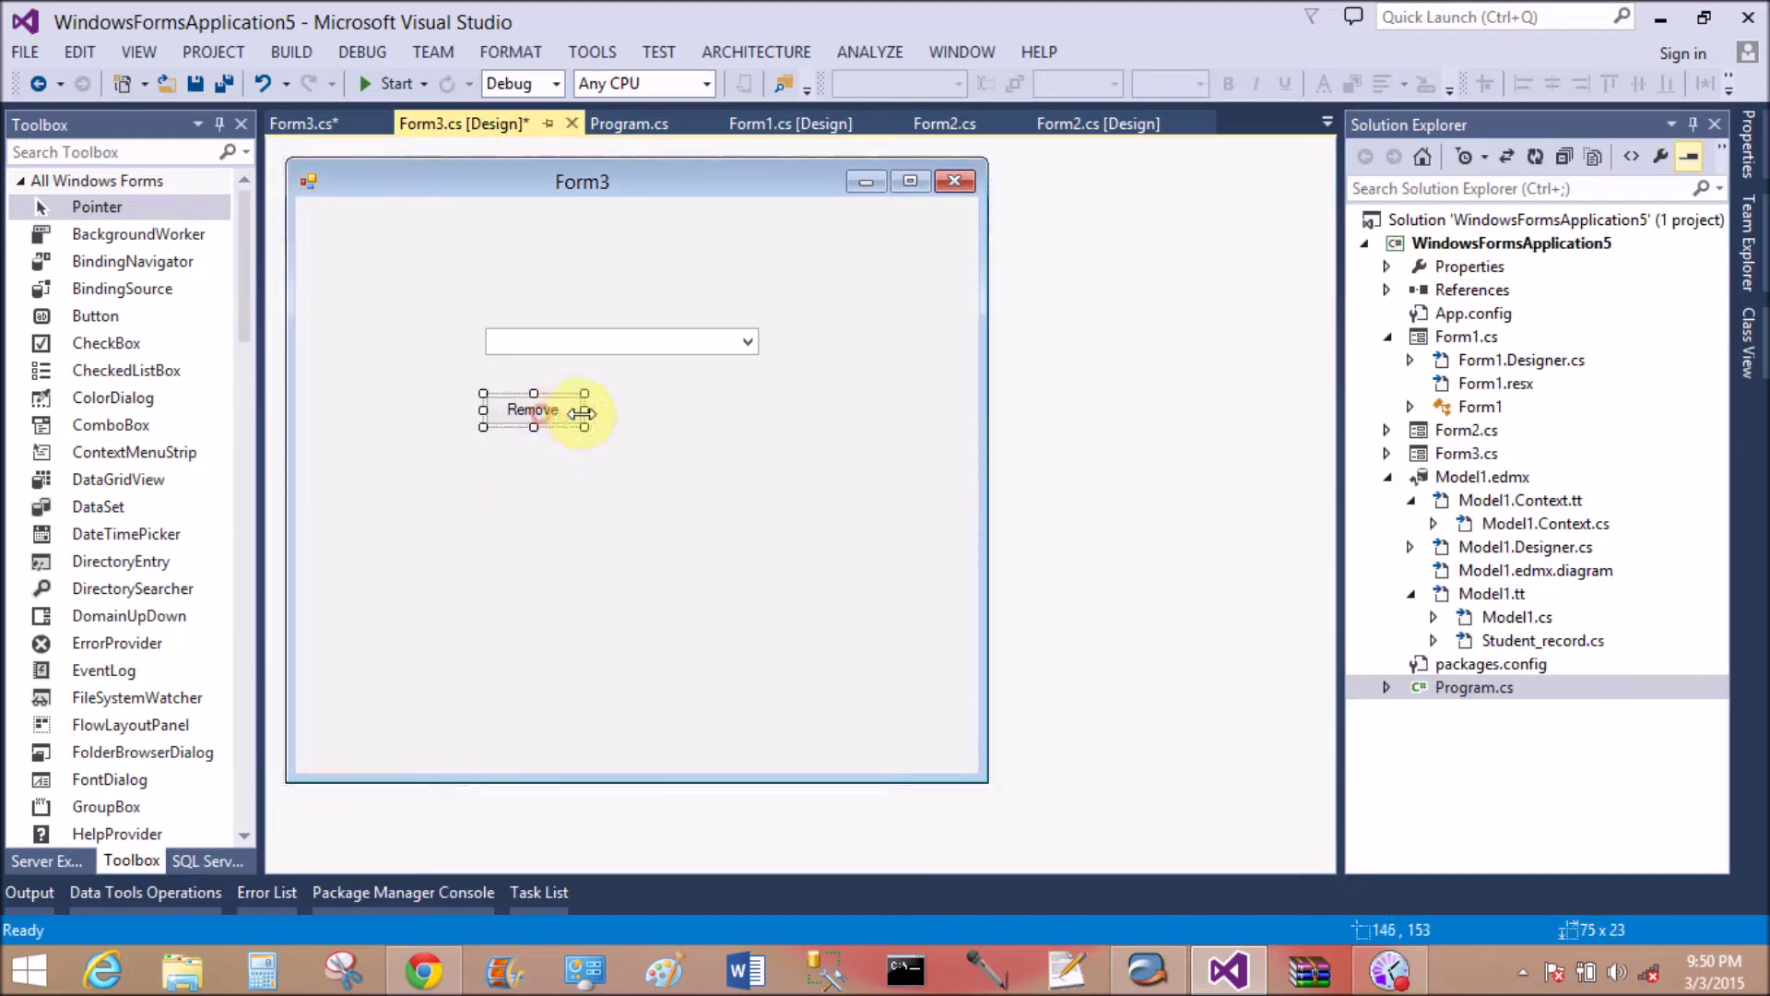
pyautogui.moveTo(582, 410)
pyautogui.mouseDown()
pyautogui.moveTo(683, 417)
pyautogui.moveTo(602, 415)
pyautogui.mouseUp()
pyautogui.click(621, 523)
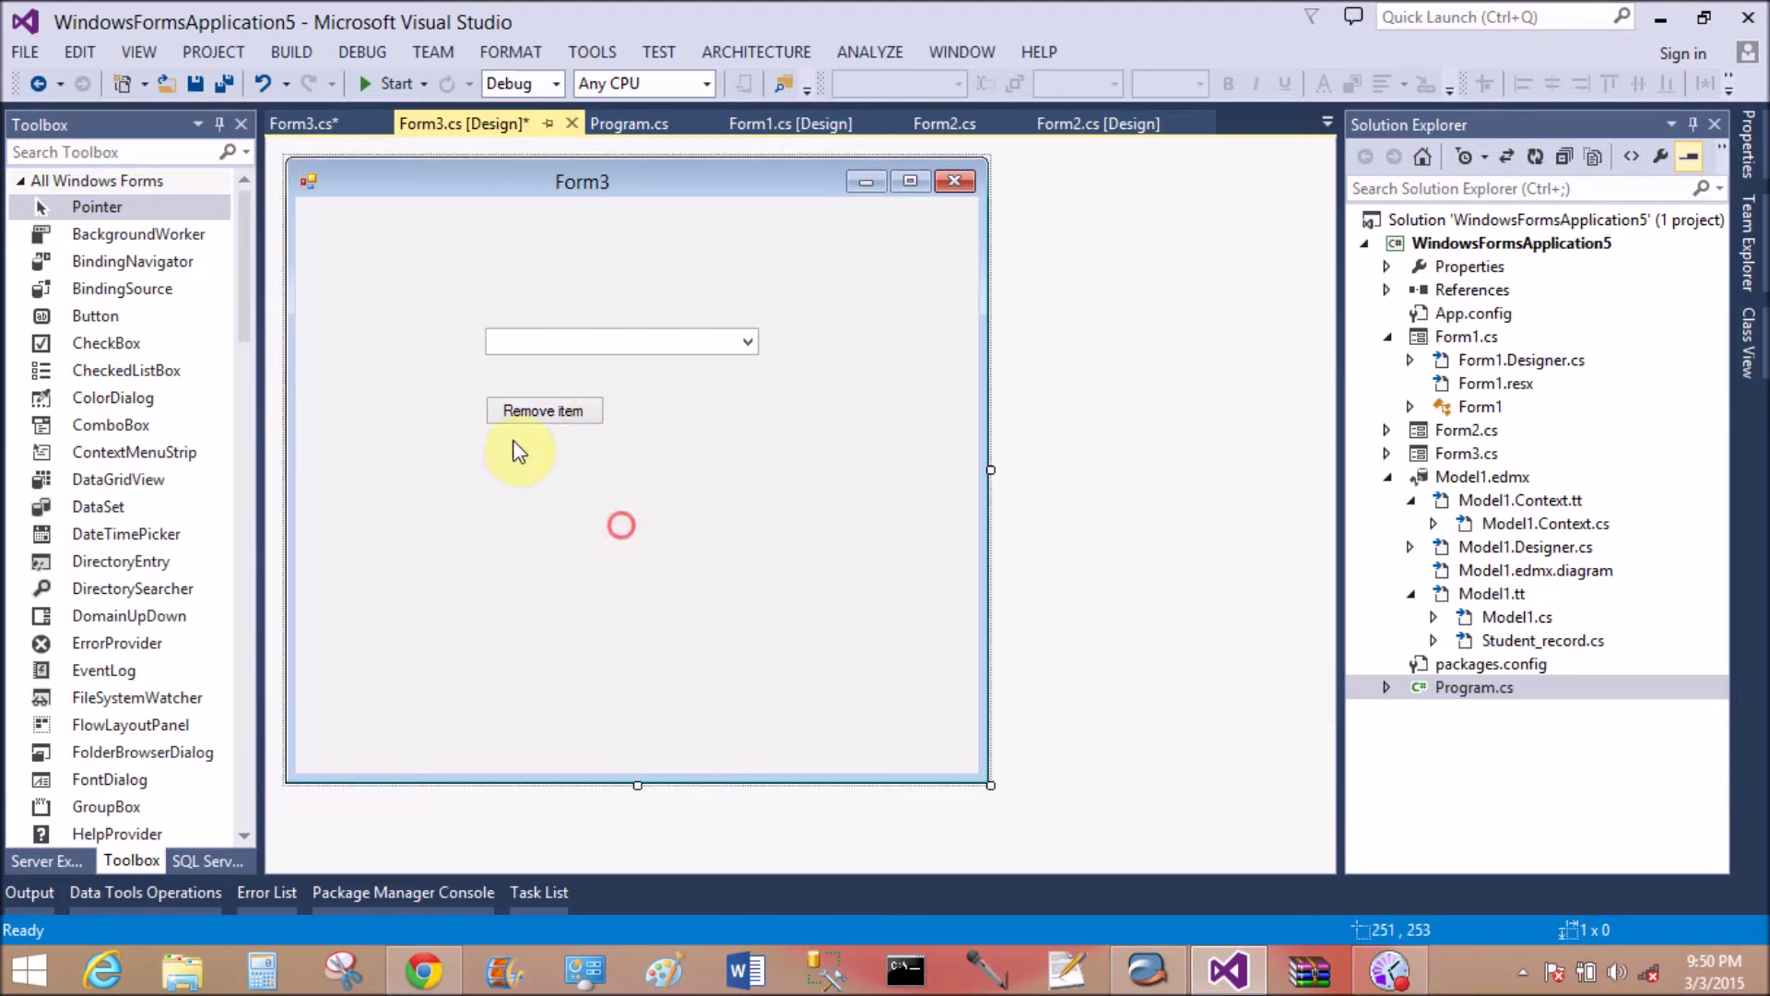
pyautogui.click(196, 80)
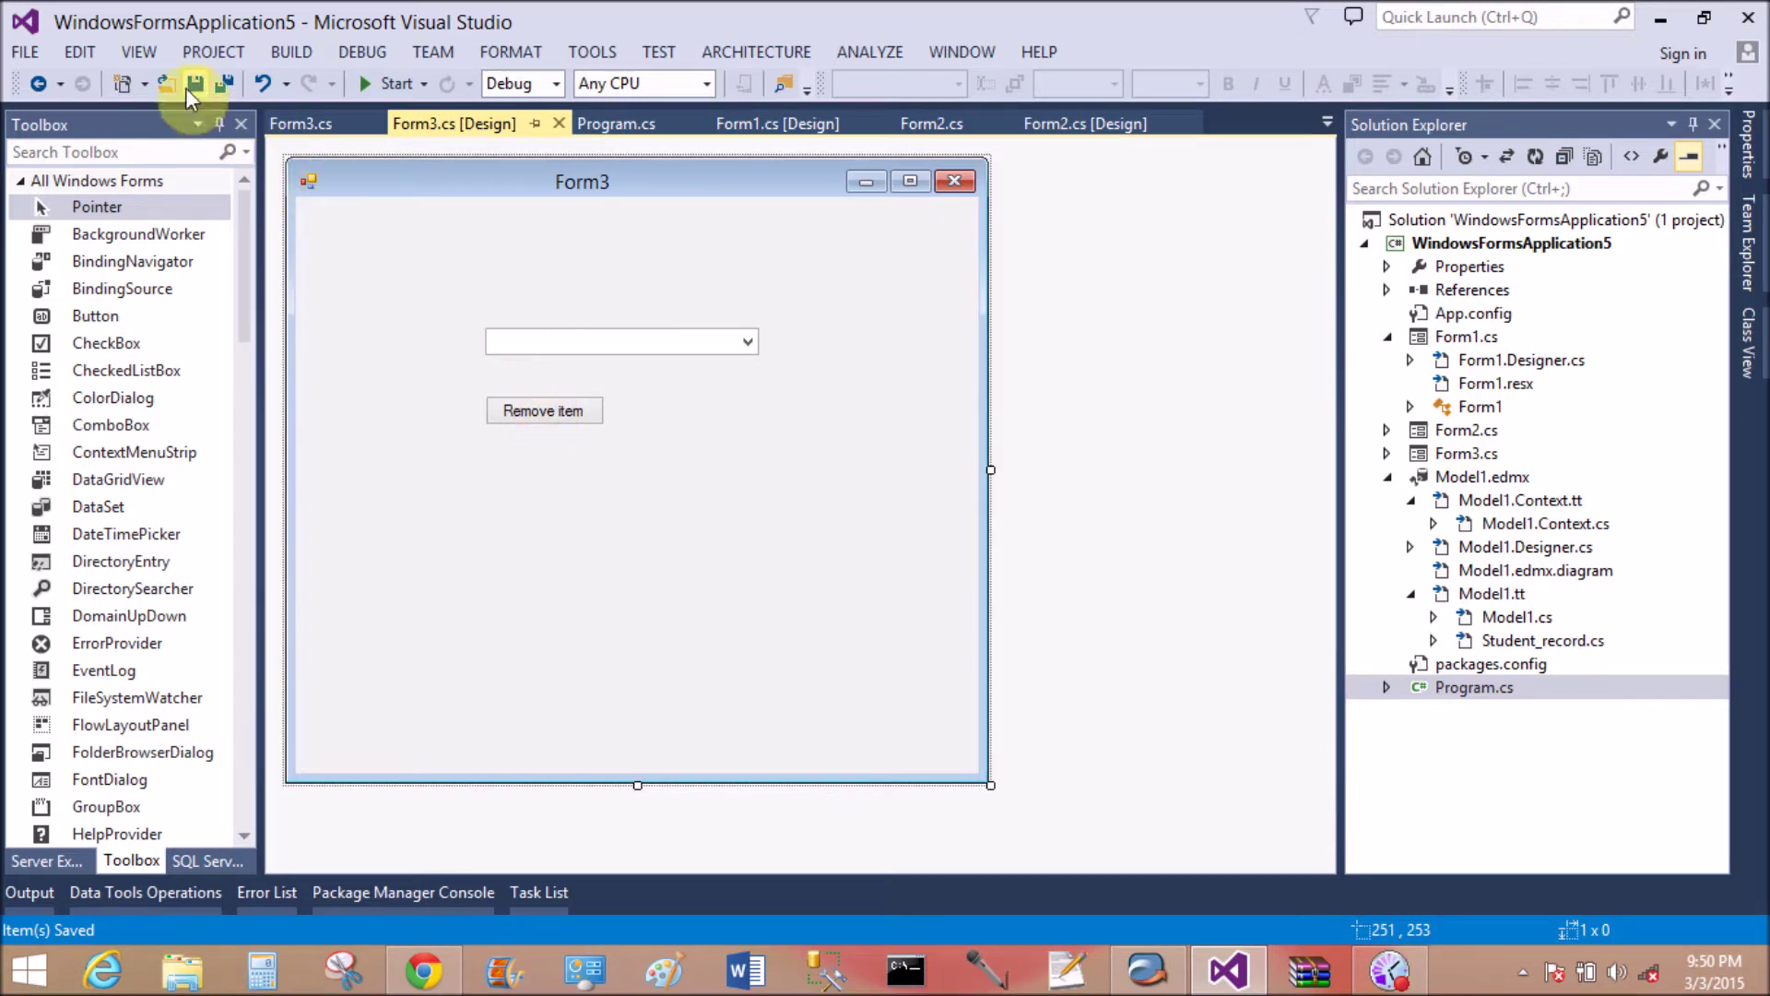
# In Form3.cs, add Fruitcombo.Items.Add("Apple") after InitializeComponent()
pyautogui.click(144, 56)
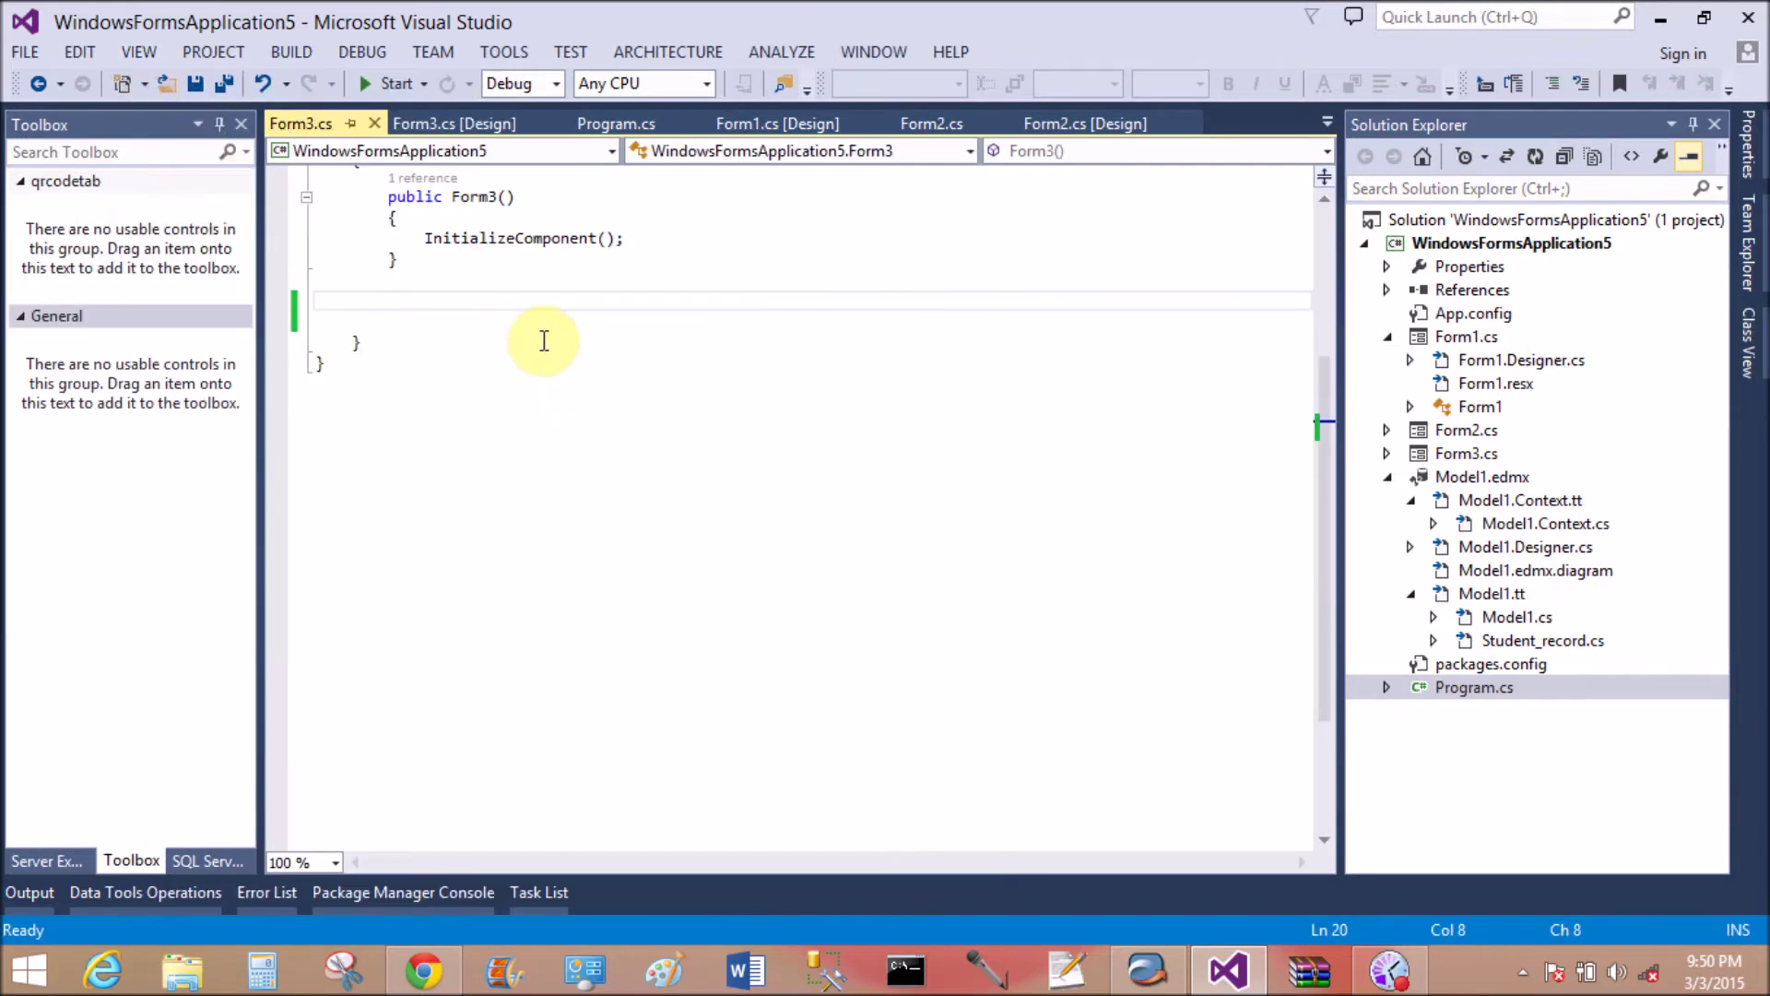
pyautogui.scroll(3, 564, 352)
pyautogui.click(683, 423)
pyautogui.press('Return')
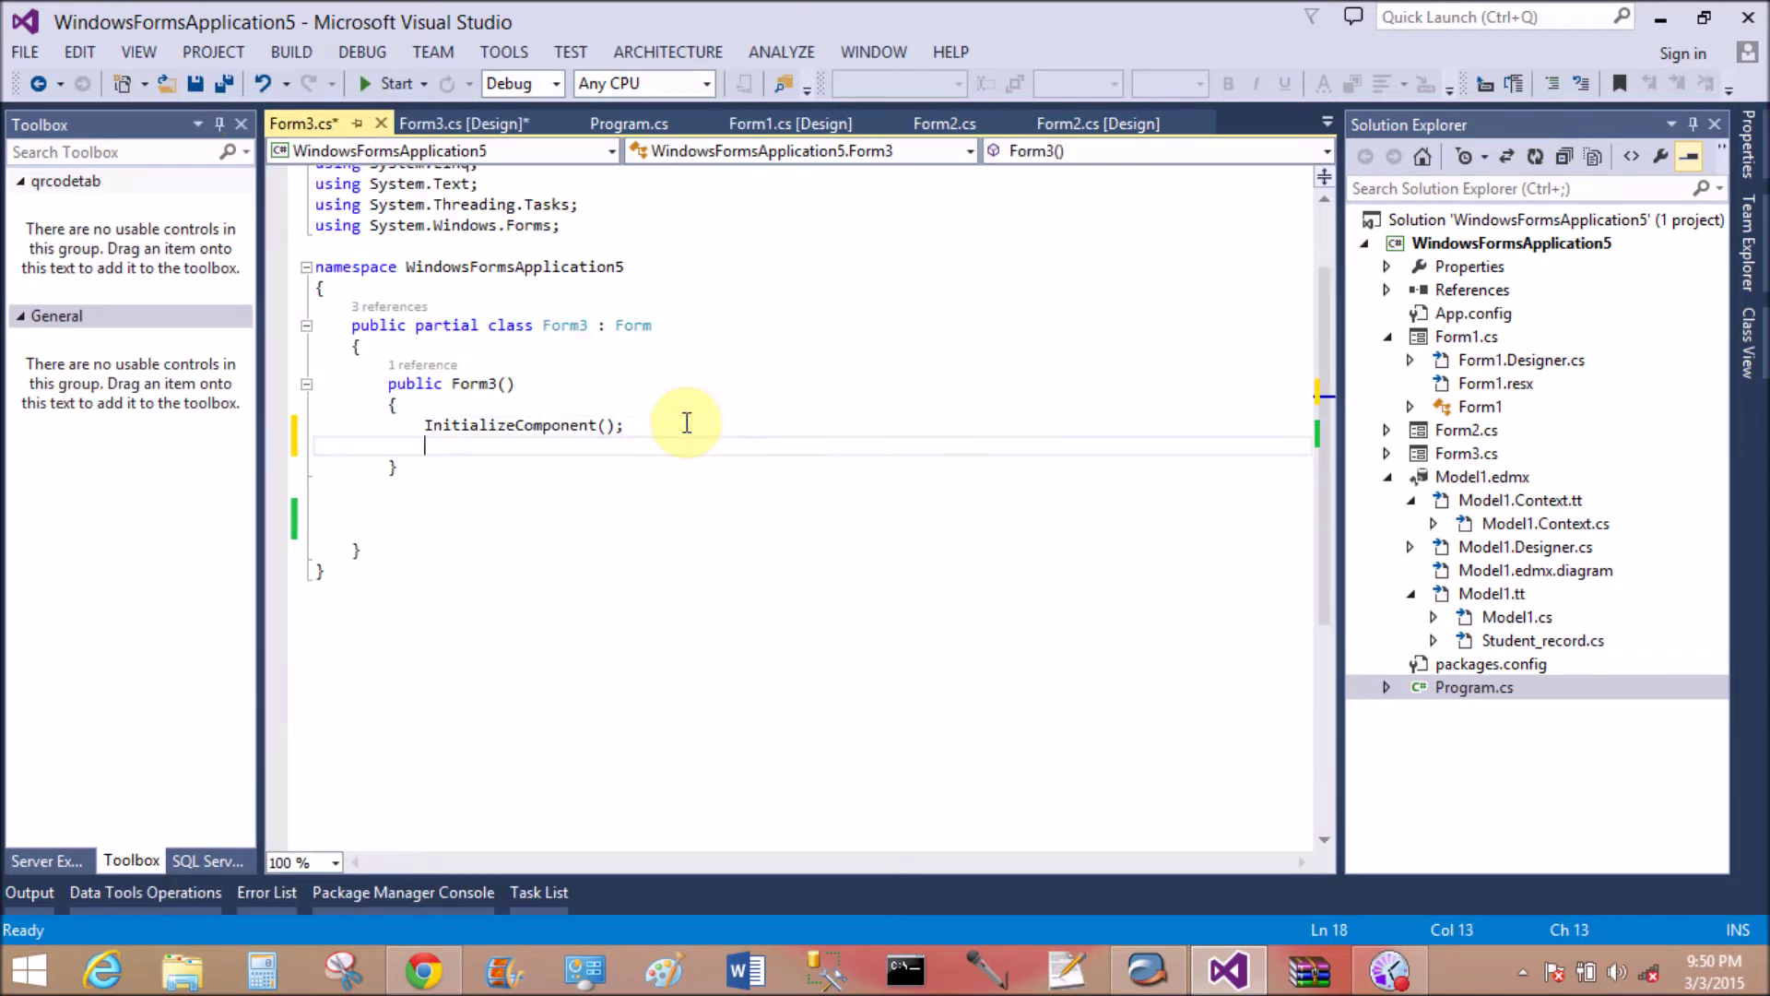
pyautogui.write('combo')
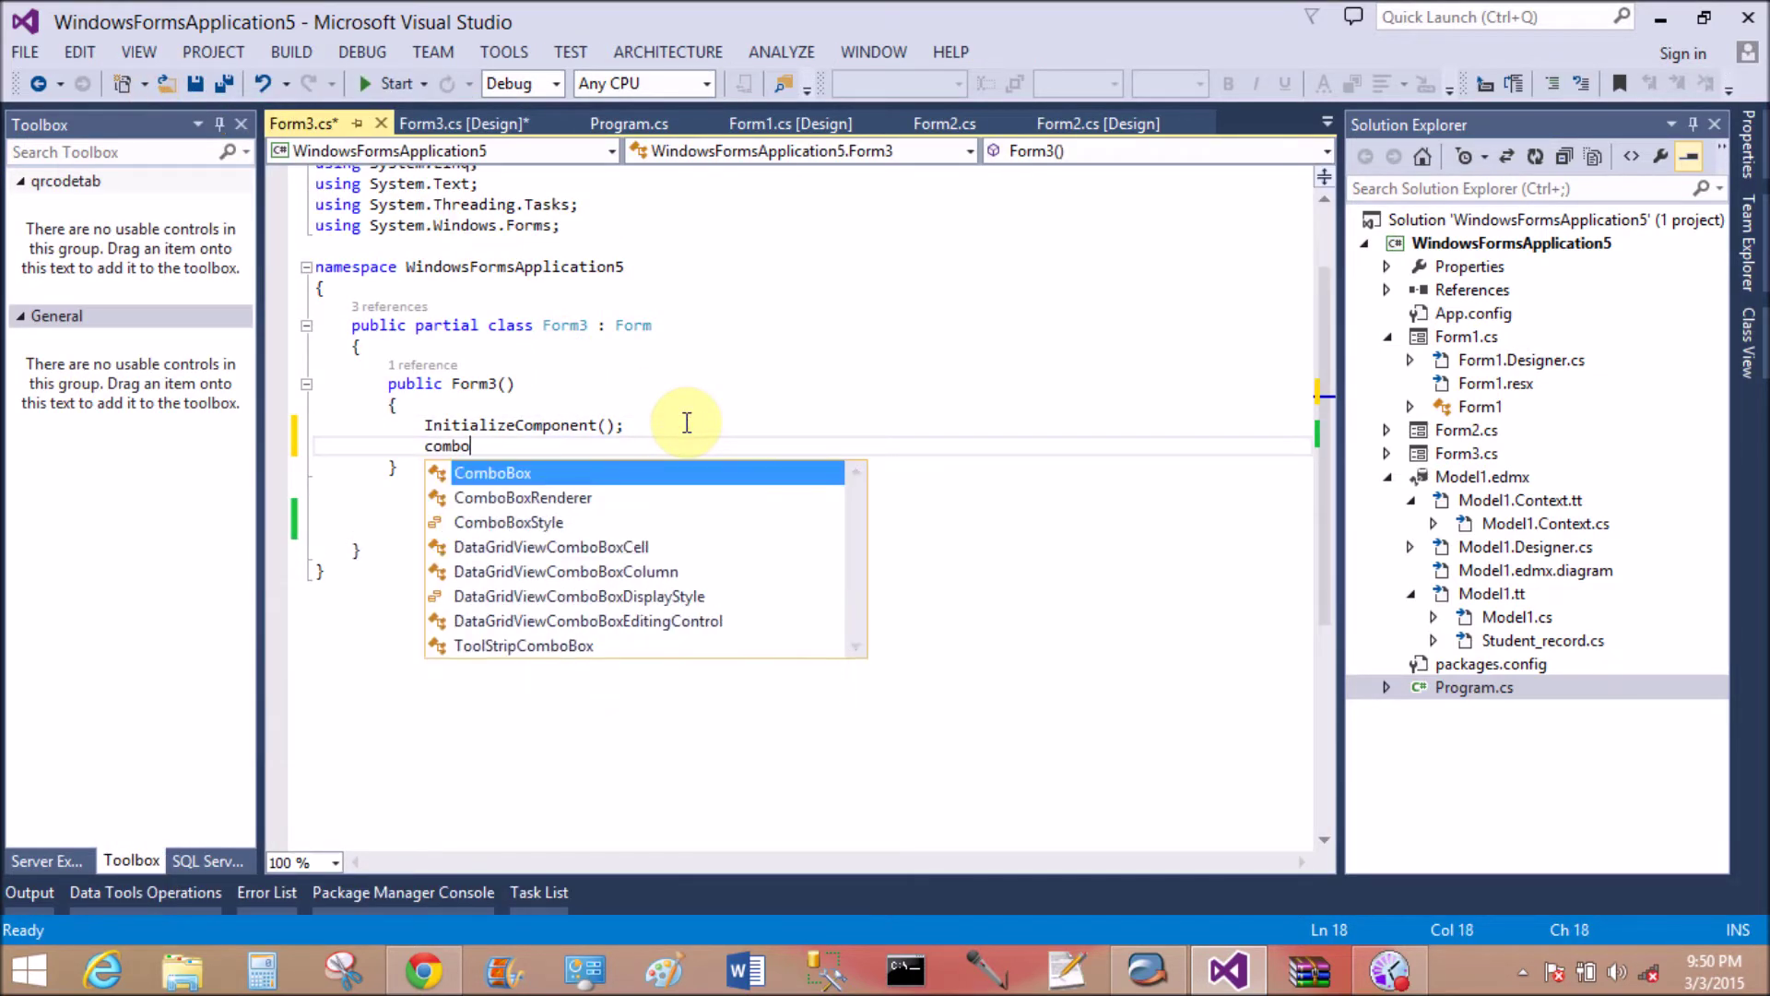
pyautogui.press('BackSpace')
pyautogui.press('BackSpace')
pyautogui.press('BackSpace')
pyautogui.press('BackSpace')
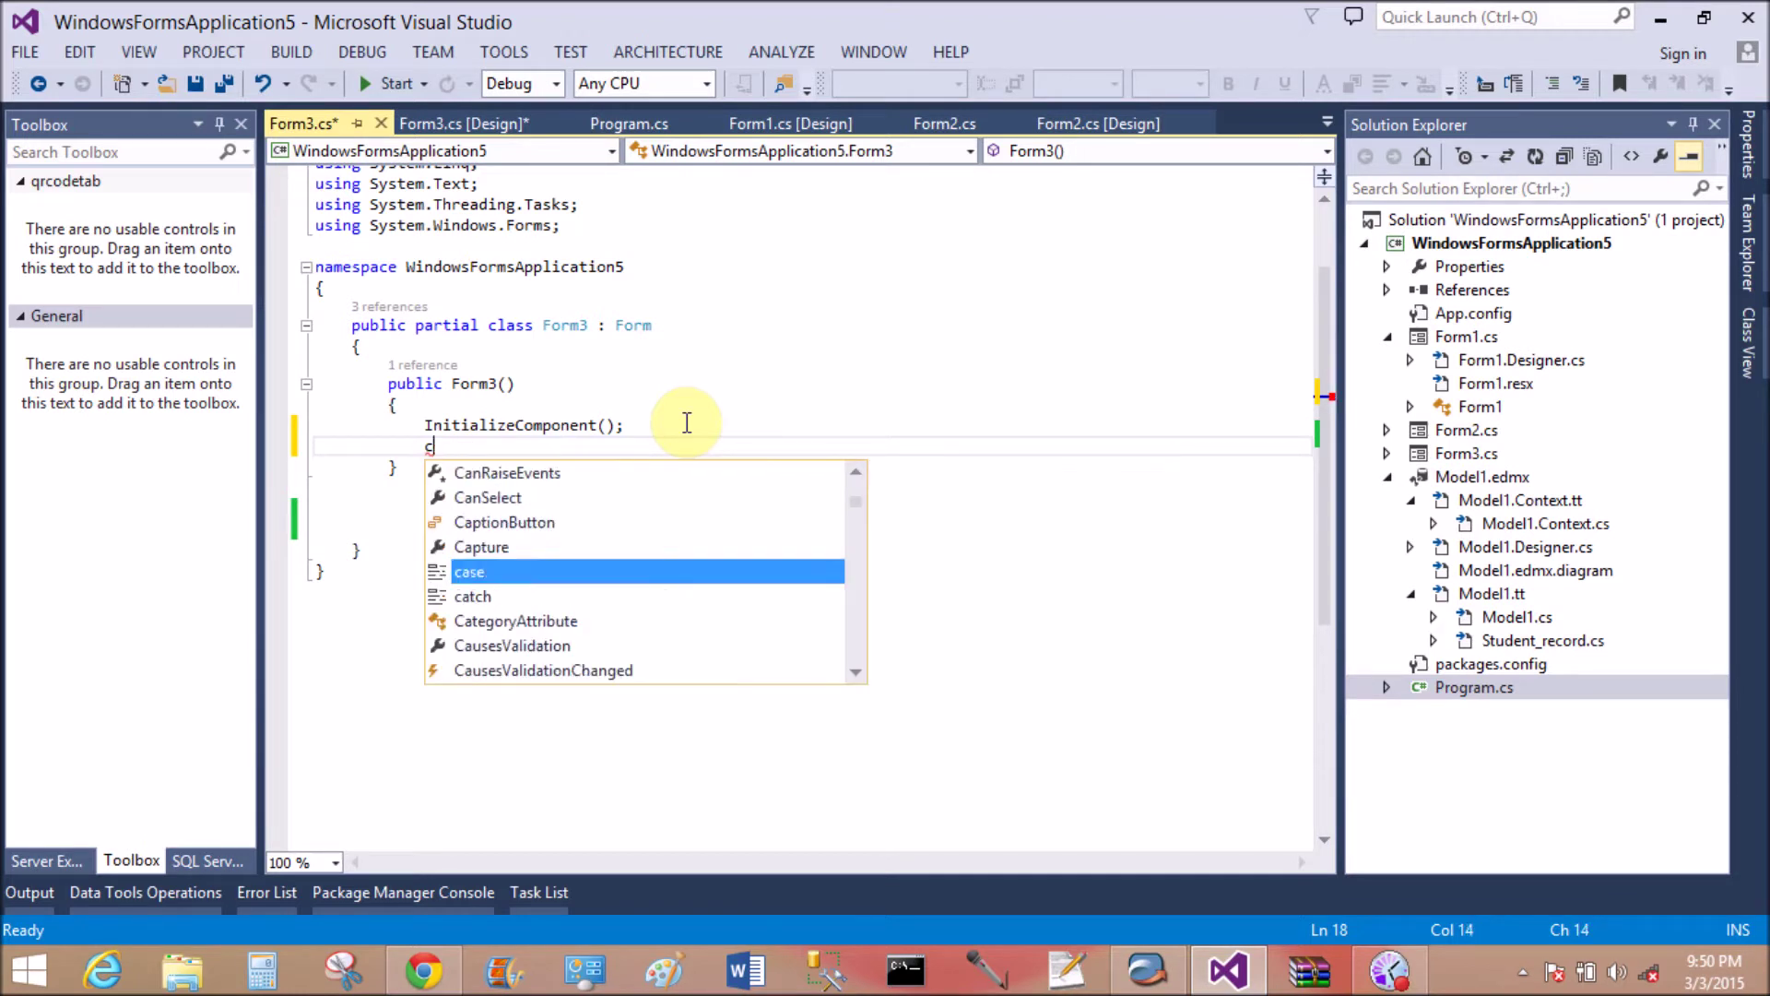
pyautogui.press('BackSpace')
pyautogui.write('frui')
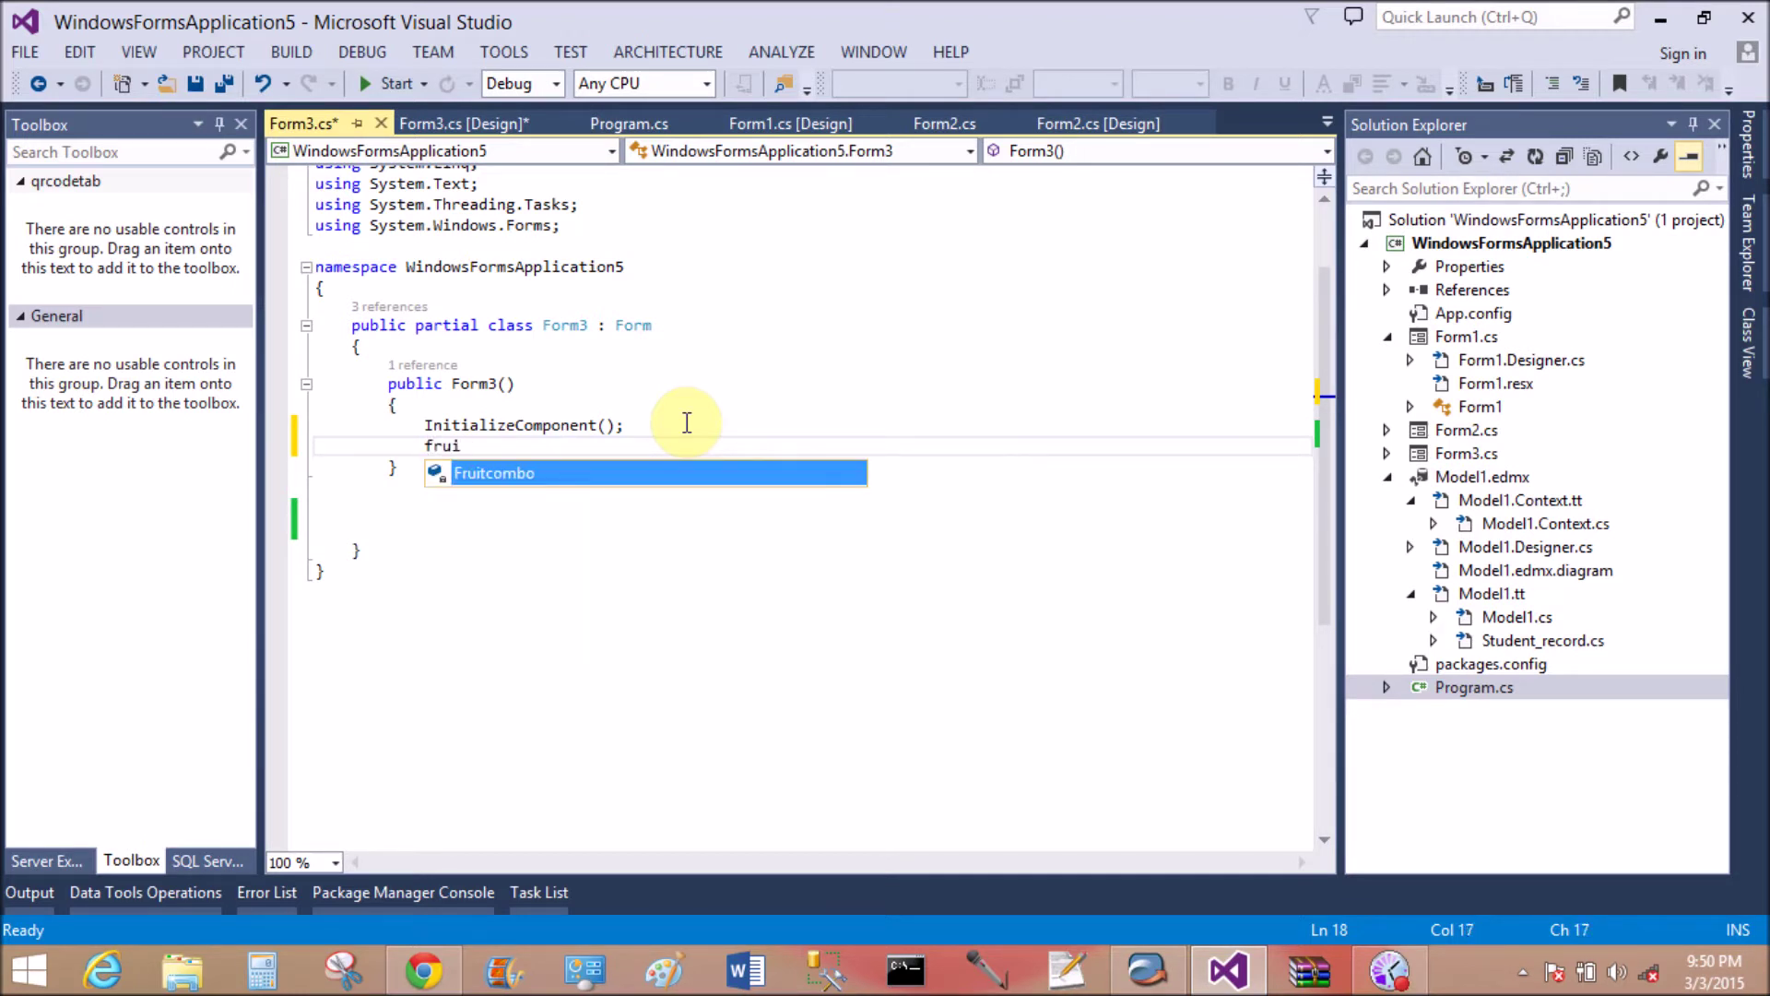
pyautogui.press('Tab')
pyautogui.write('.Item')
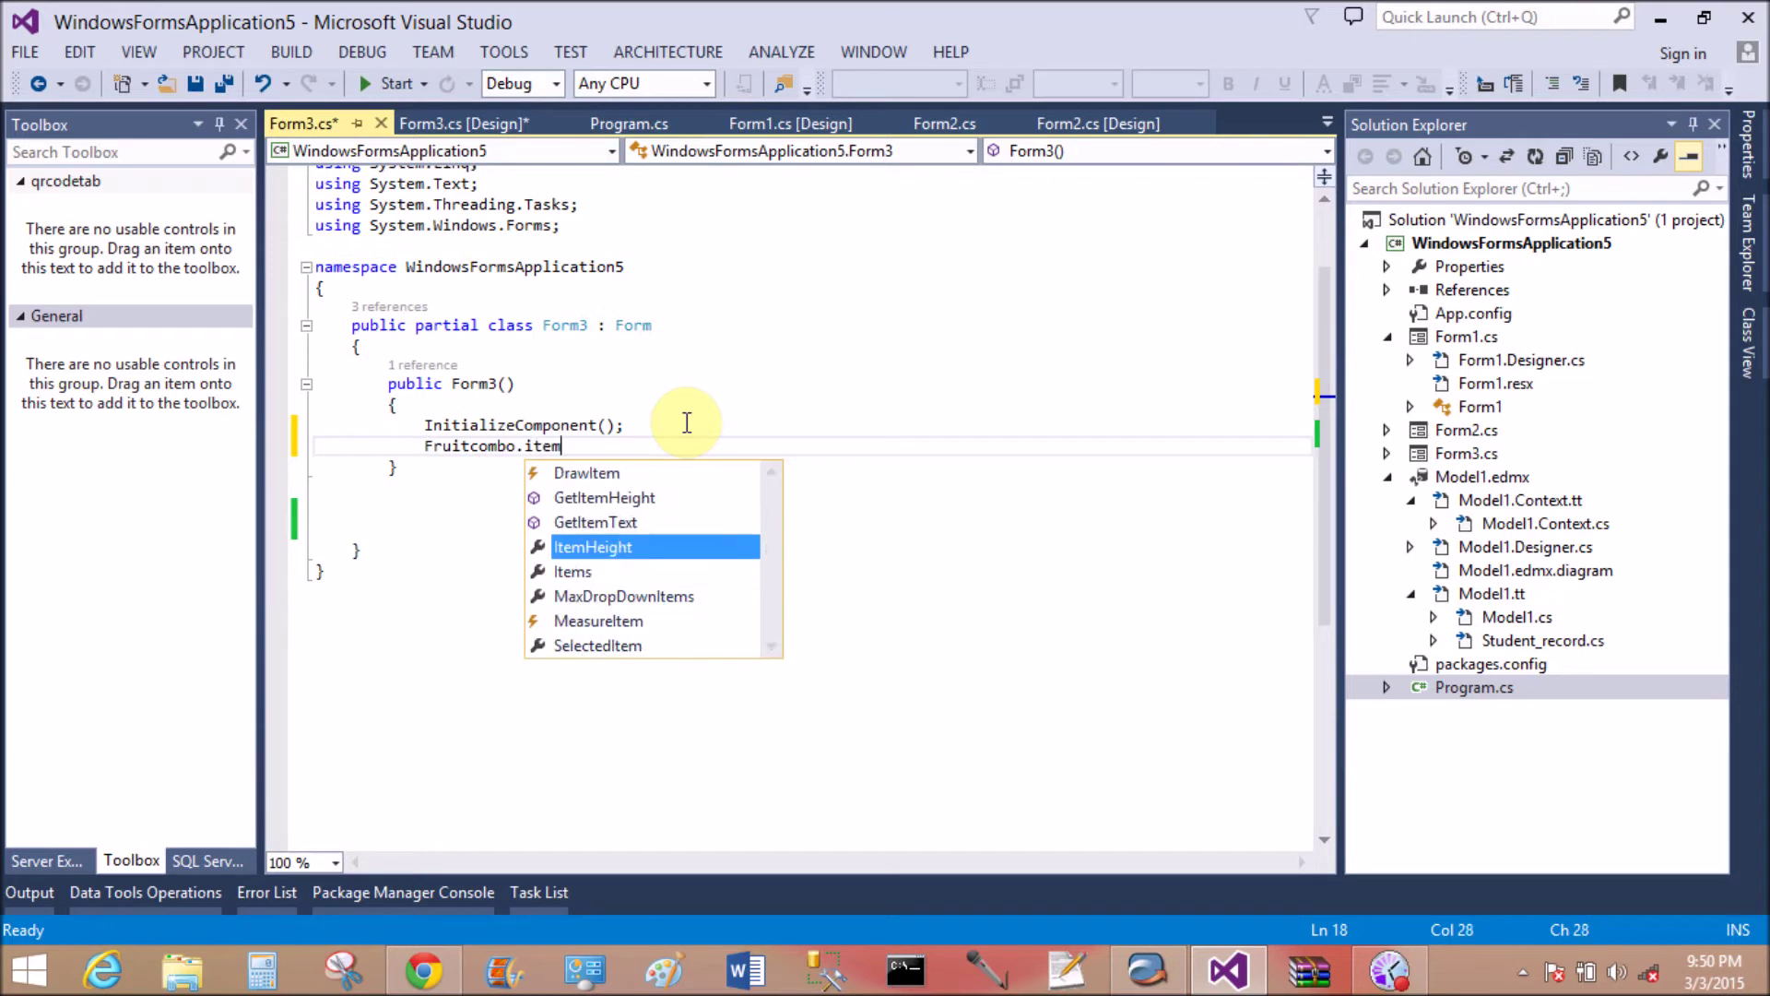
pyautogui.press('Tab')
pyautogui.press('BackSpace')
pyautogui.press('BackSpace')
pyautogui.press('BackSpace')
pyautogui.press('BackSpace')
pyautogui.press('BackSpace')
pyautogui.press('BackSpace')
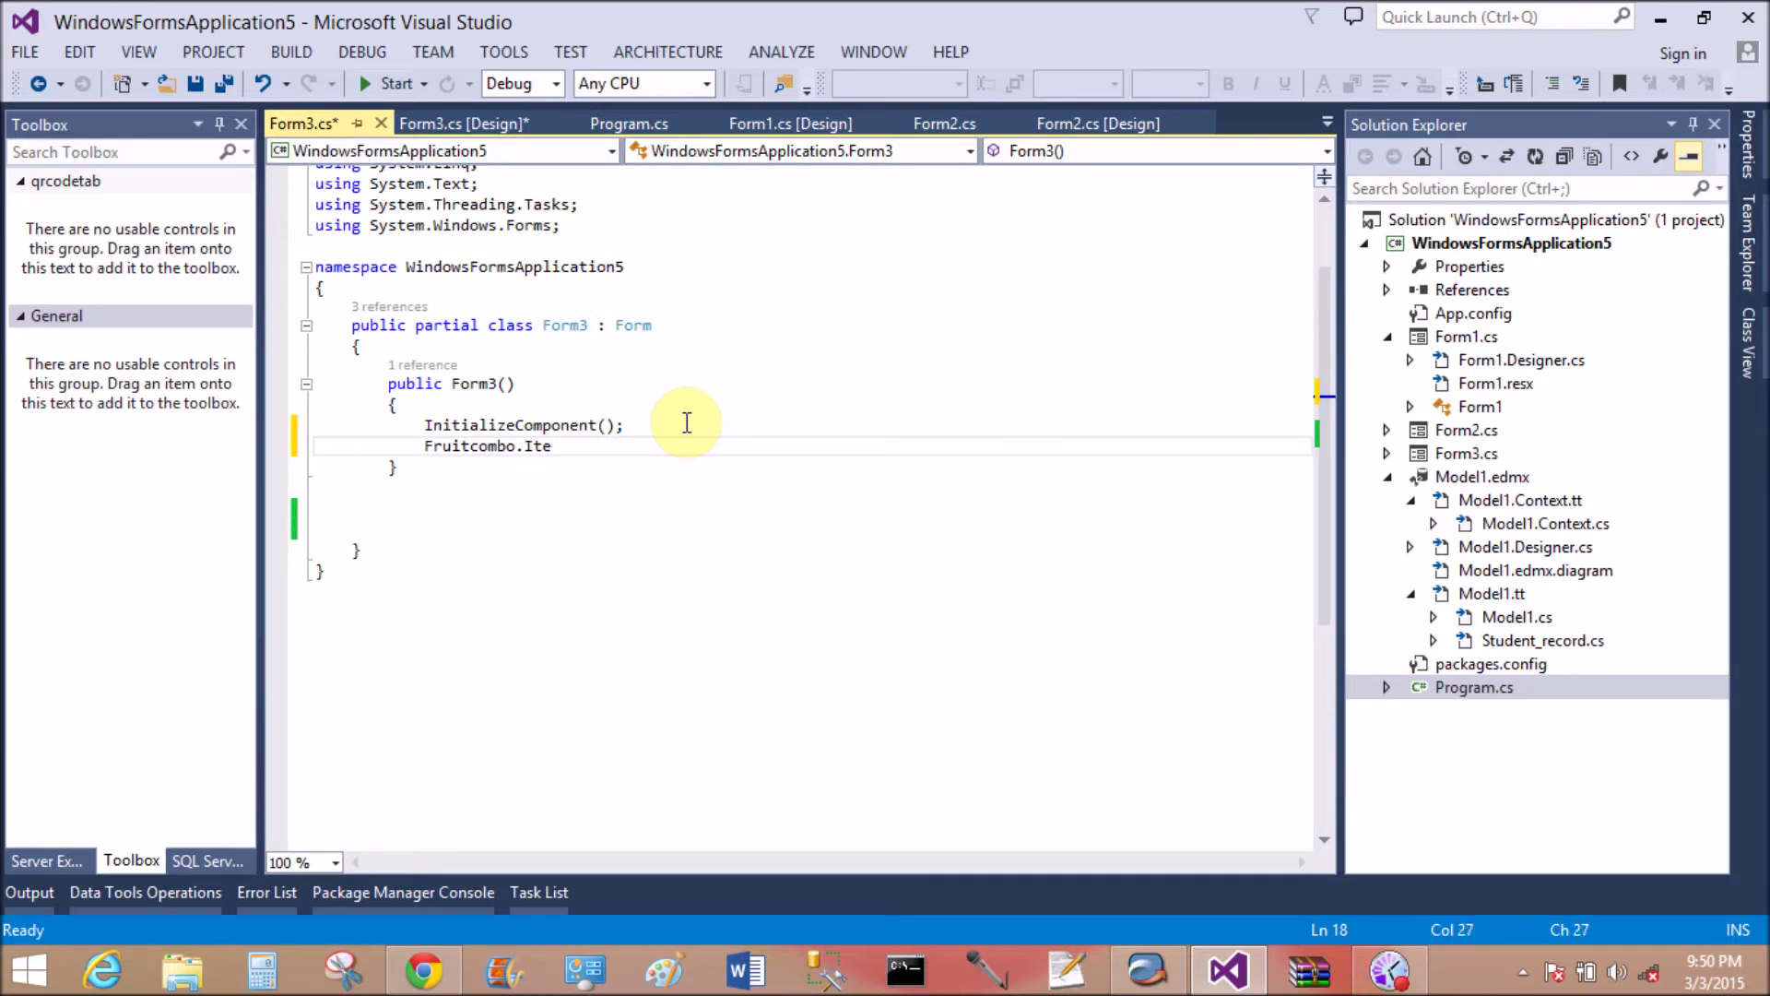
pyautogui.press('BackSpace')
pyautogui.press('BackSpace')
pyautogui.press('BackSpace')
pyautogui.press('BackSpace')
pyautogui.write('.it')
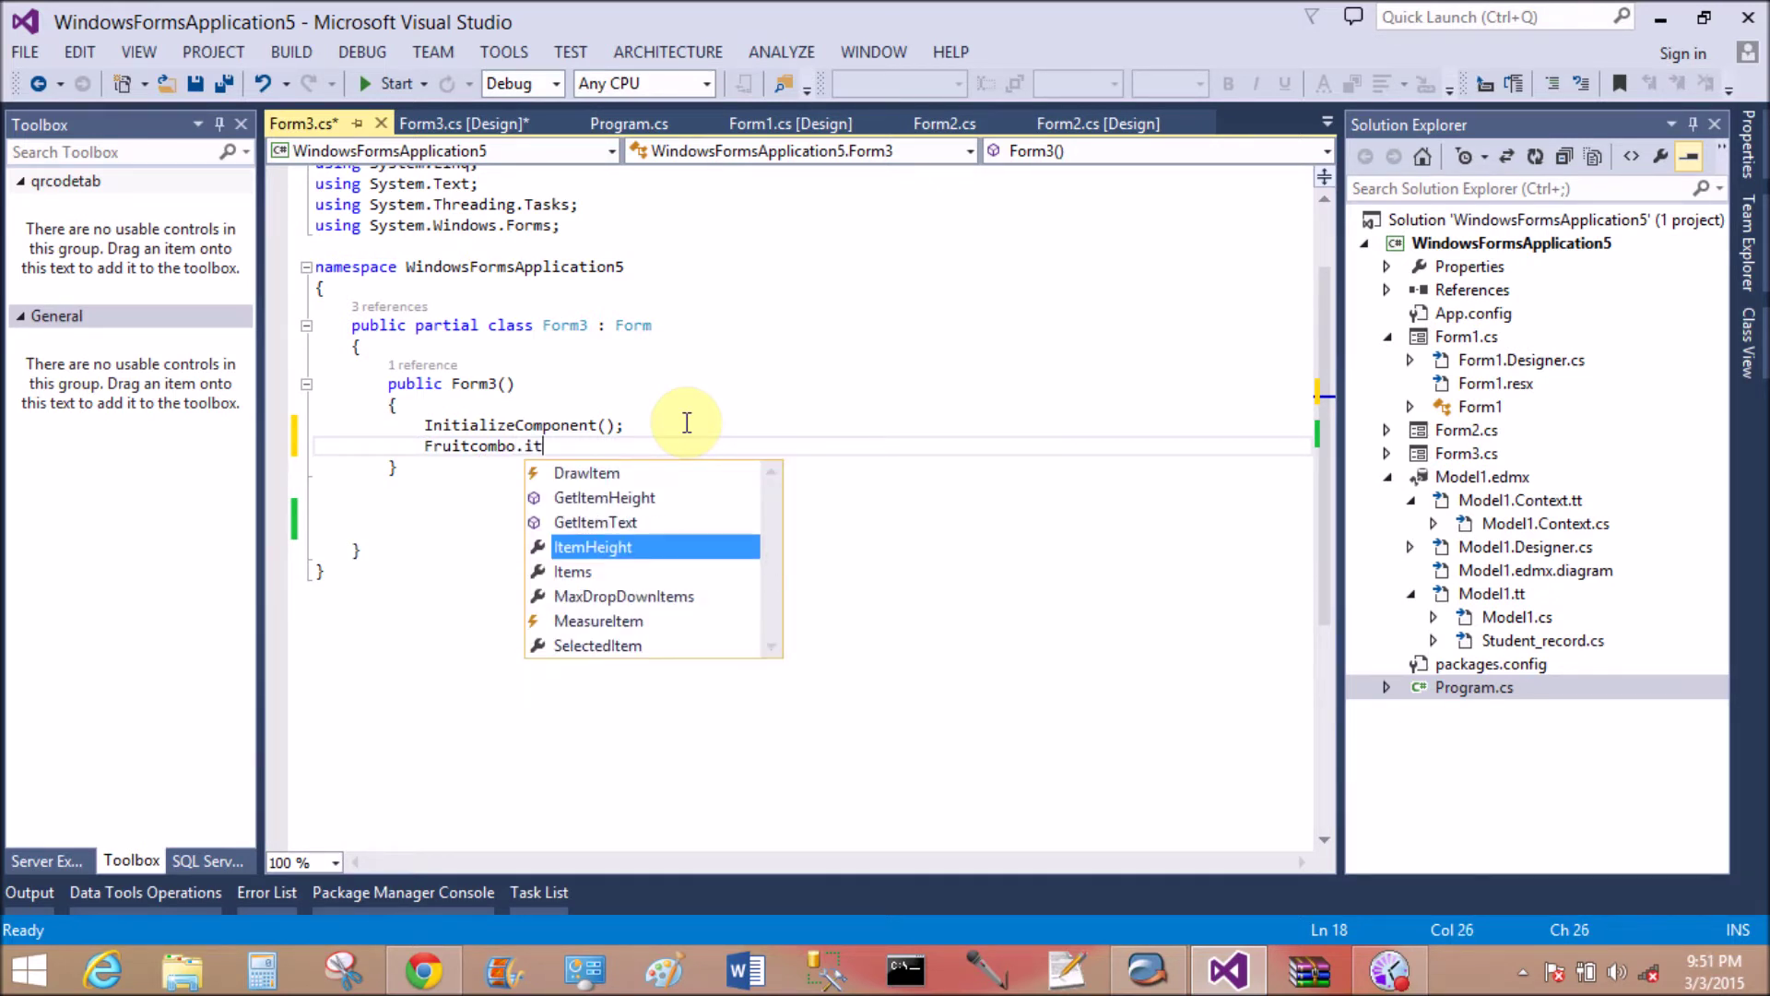
pyautogui.write('.ad')
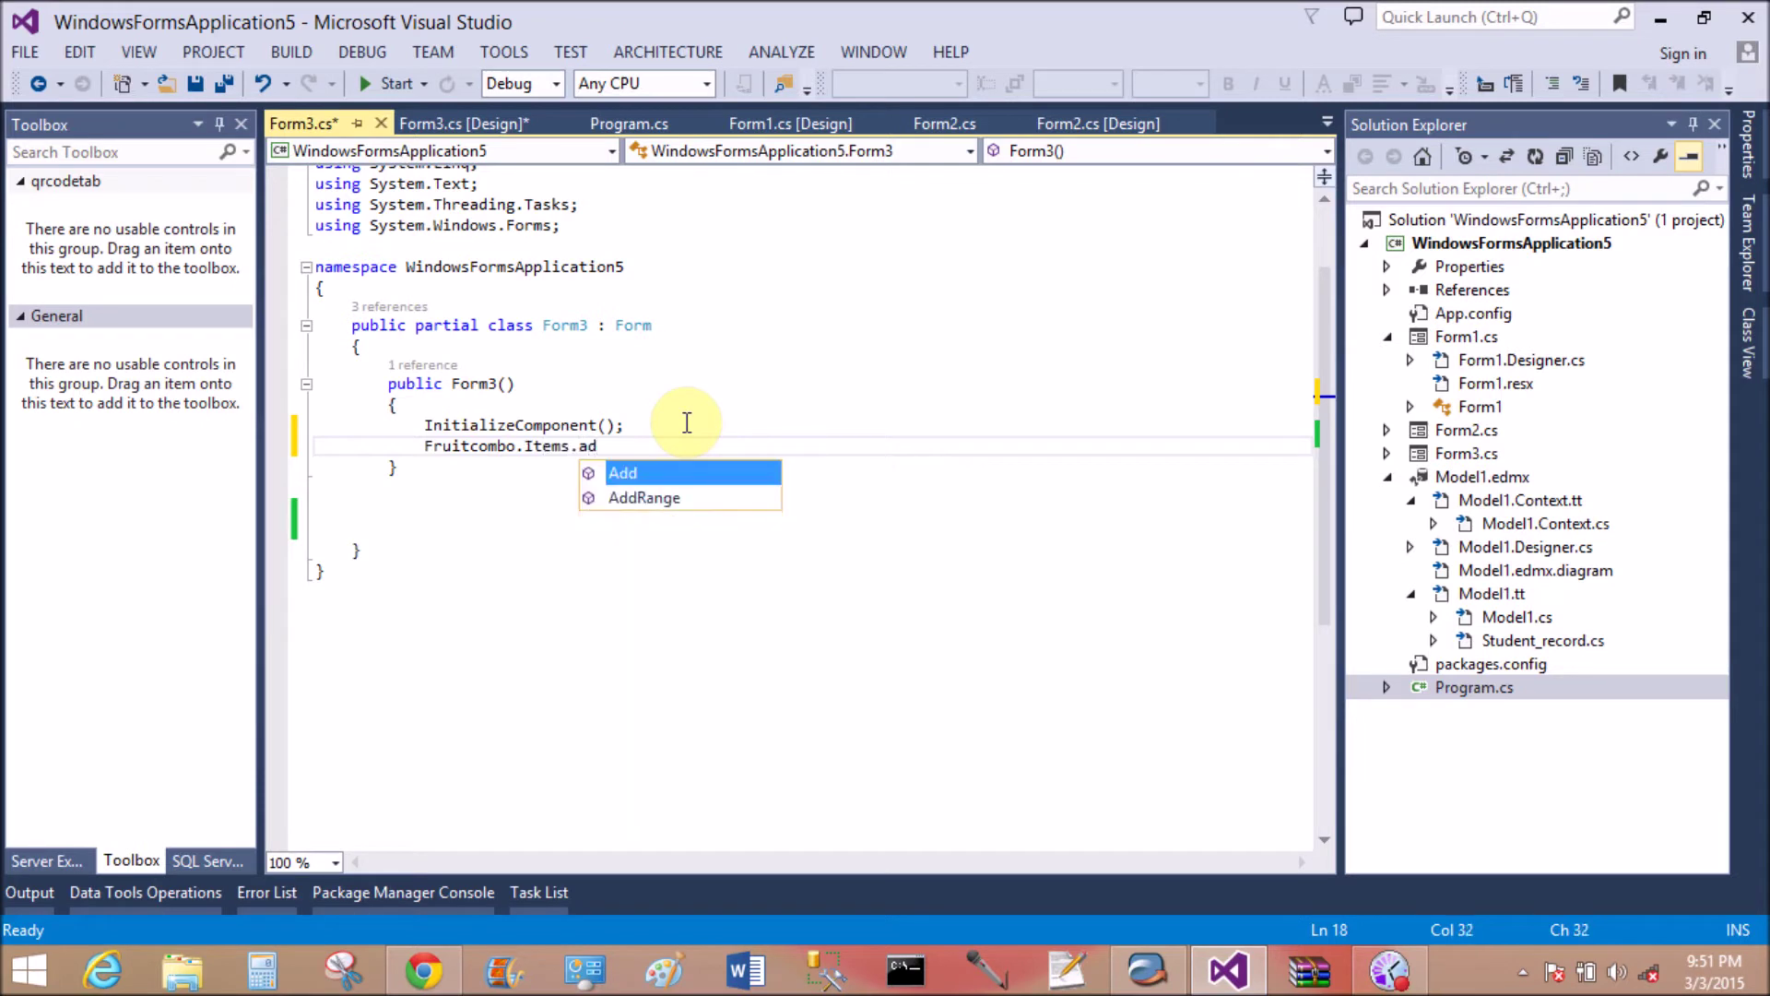
pyautogui.press('Tab')
pyautogui.write('(')
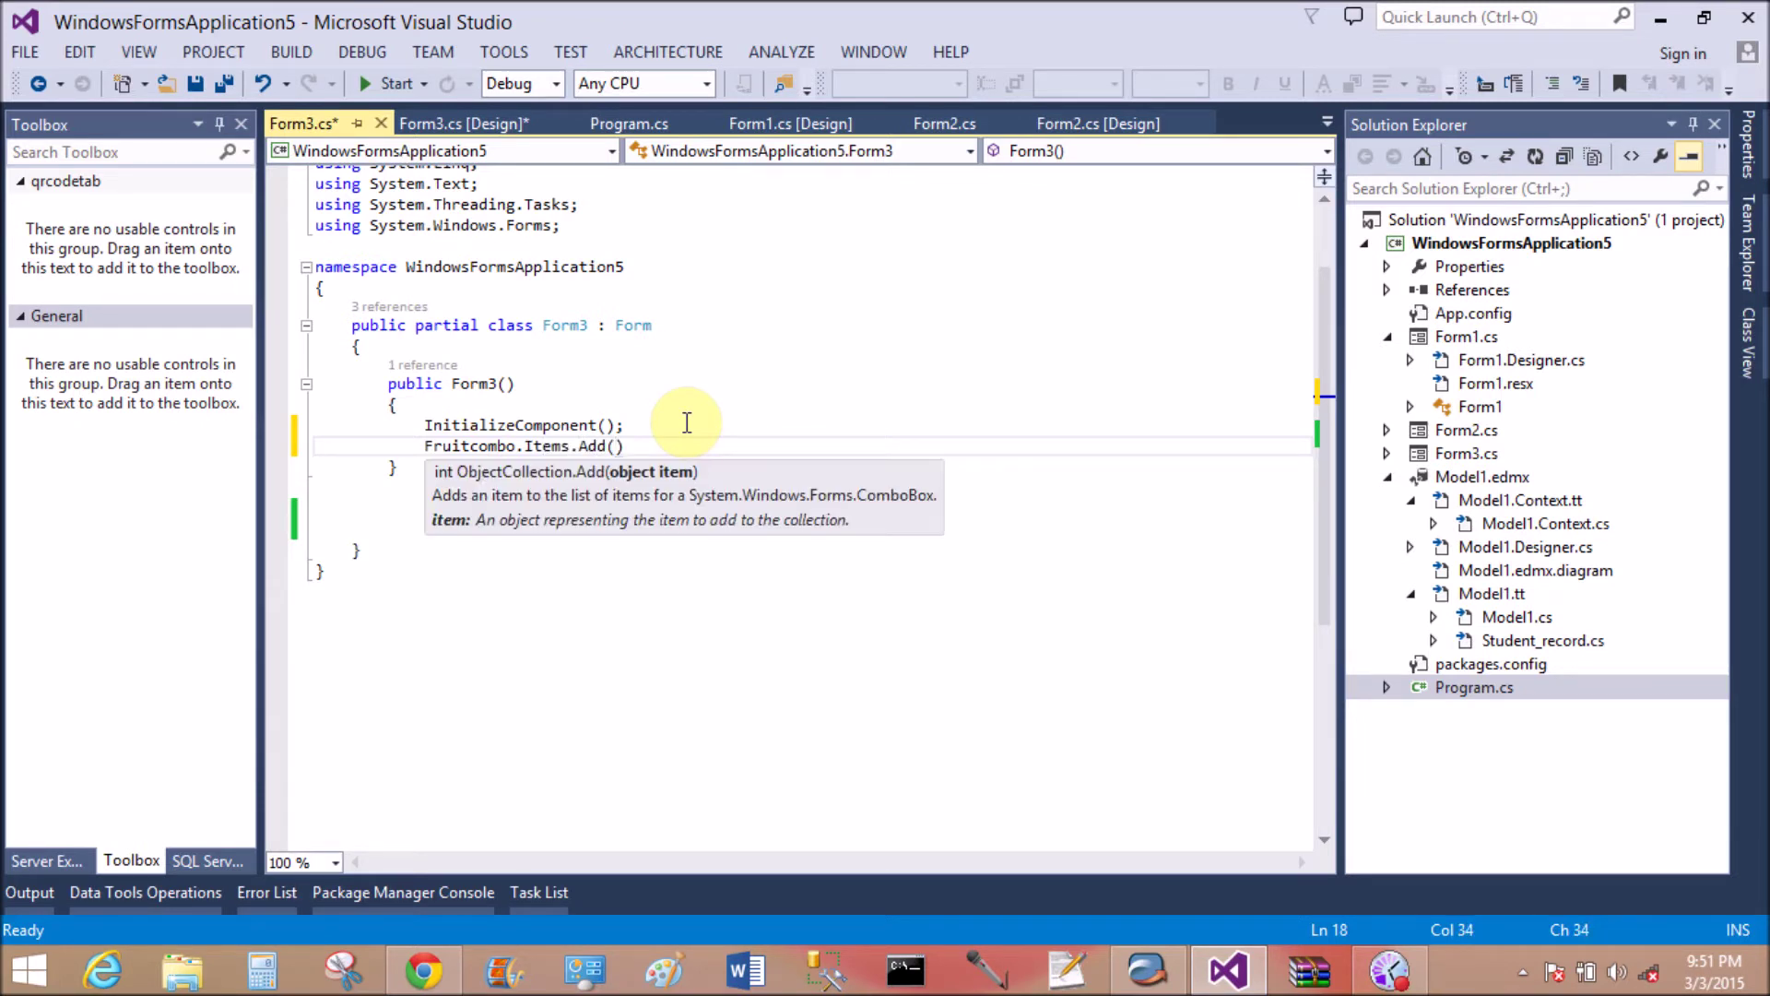
pyautogui.write('"Appl')
pyautogui.write('e")')
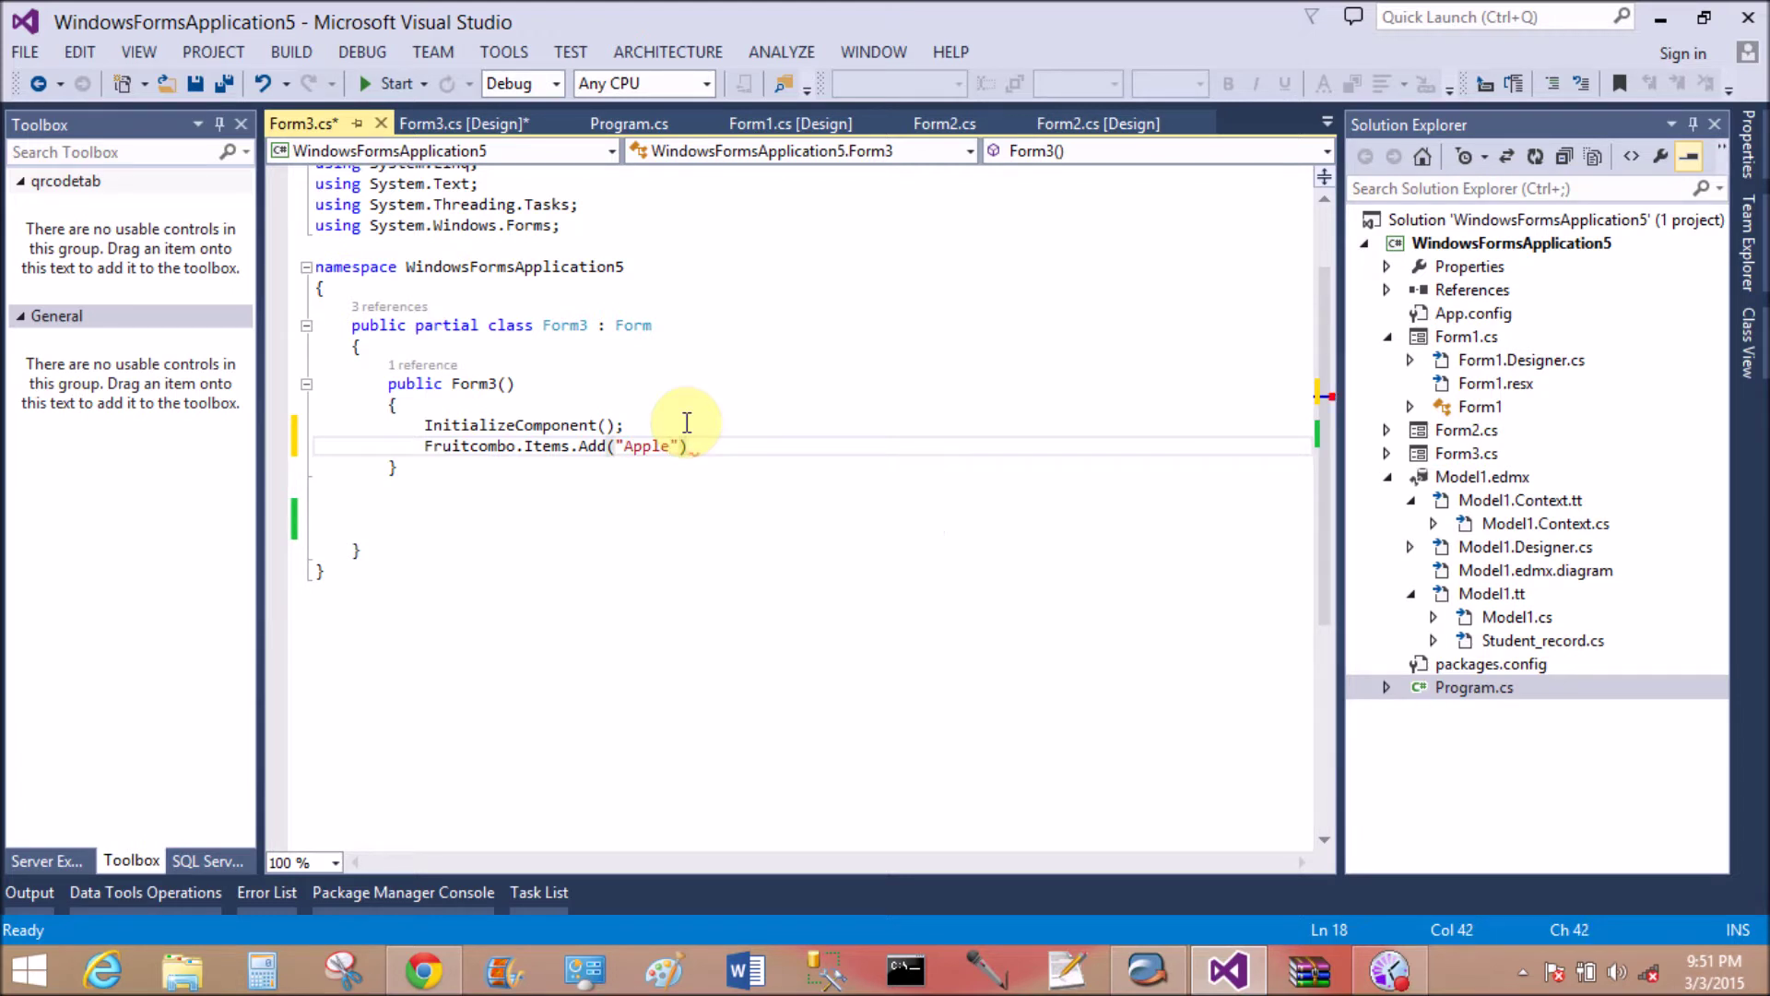
pyautogui.write(';')
pyautogui.press('Return')
pyautogui.write('Fru')
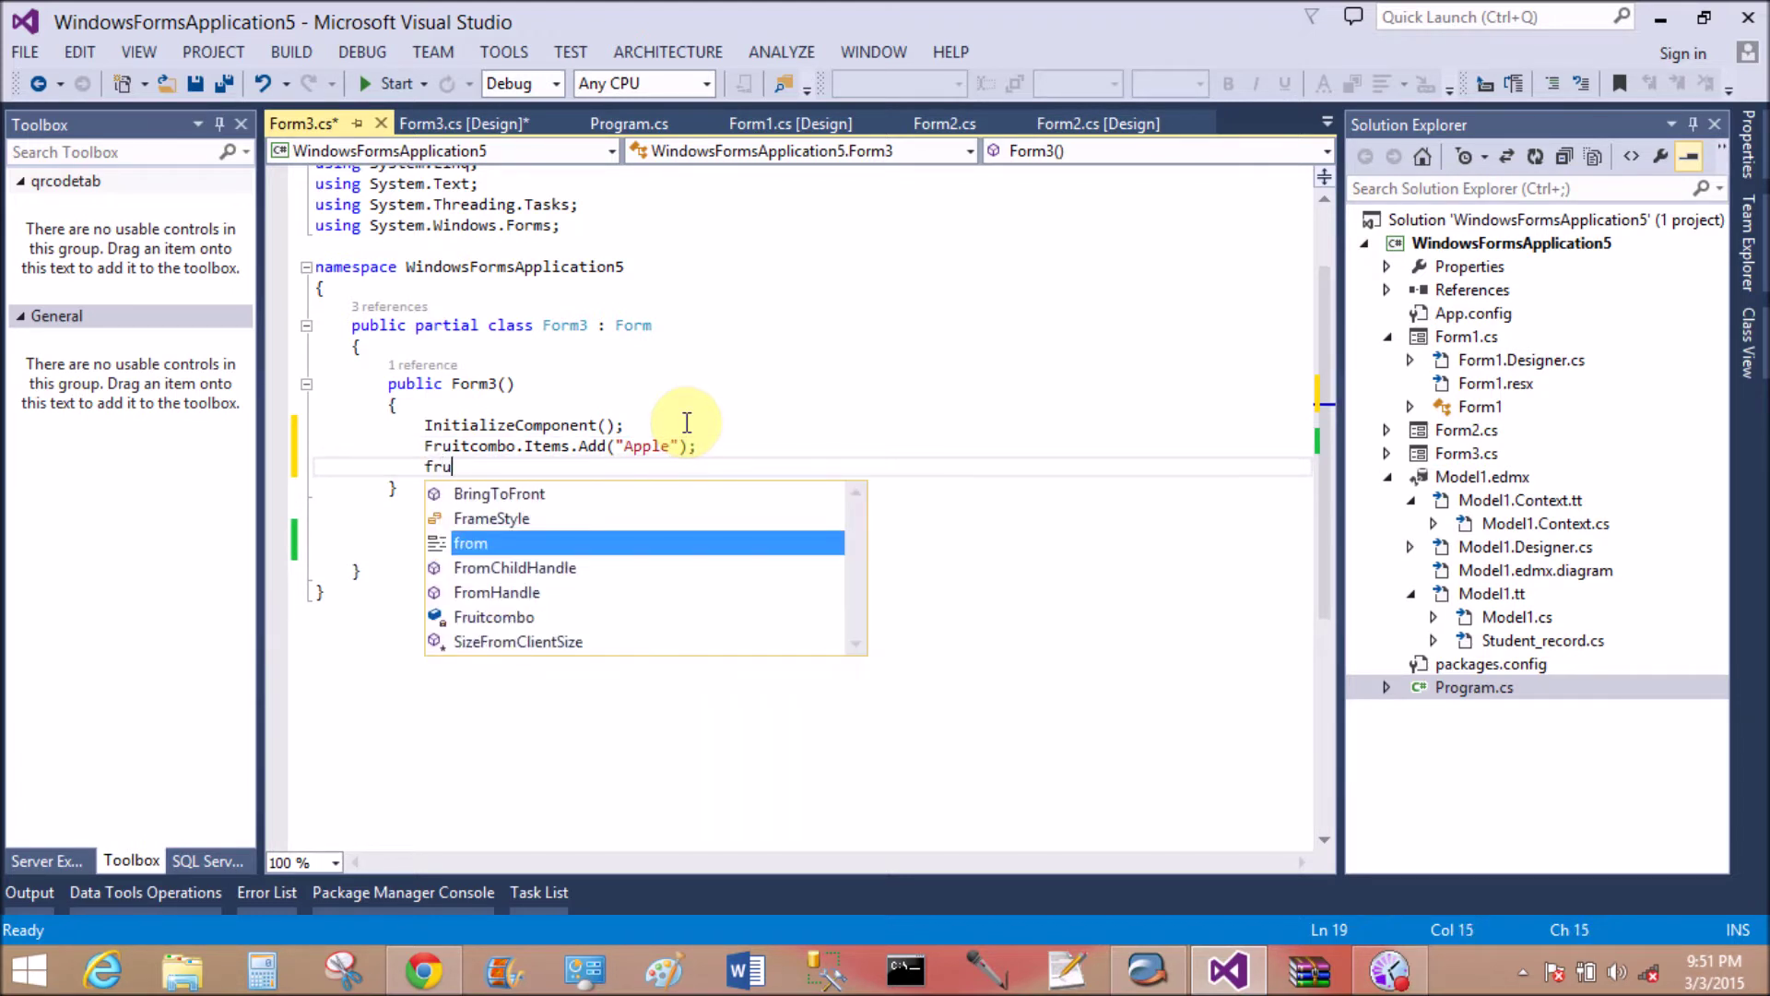
pyautogui.write('it')
# Add Fruitcombo.Items.Add lines for "Orange" and "Grapes"
pyautogui.press('Tab')
pyautogui.write('.Item')
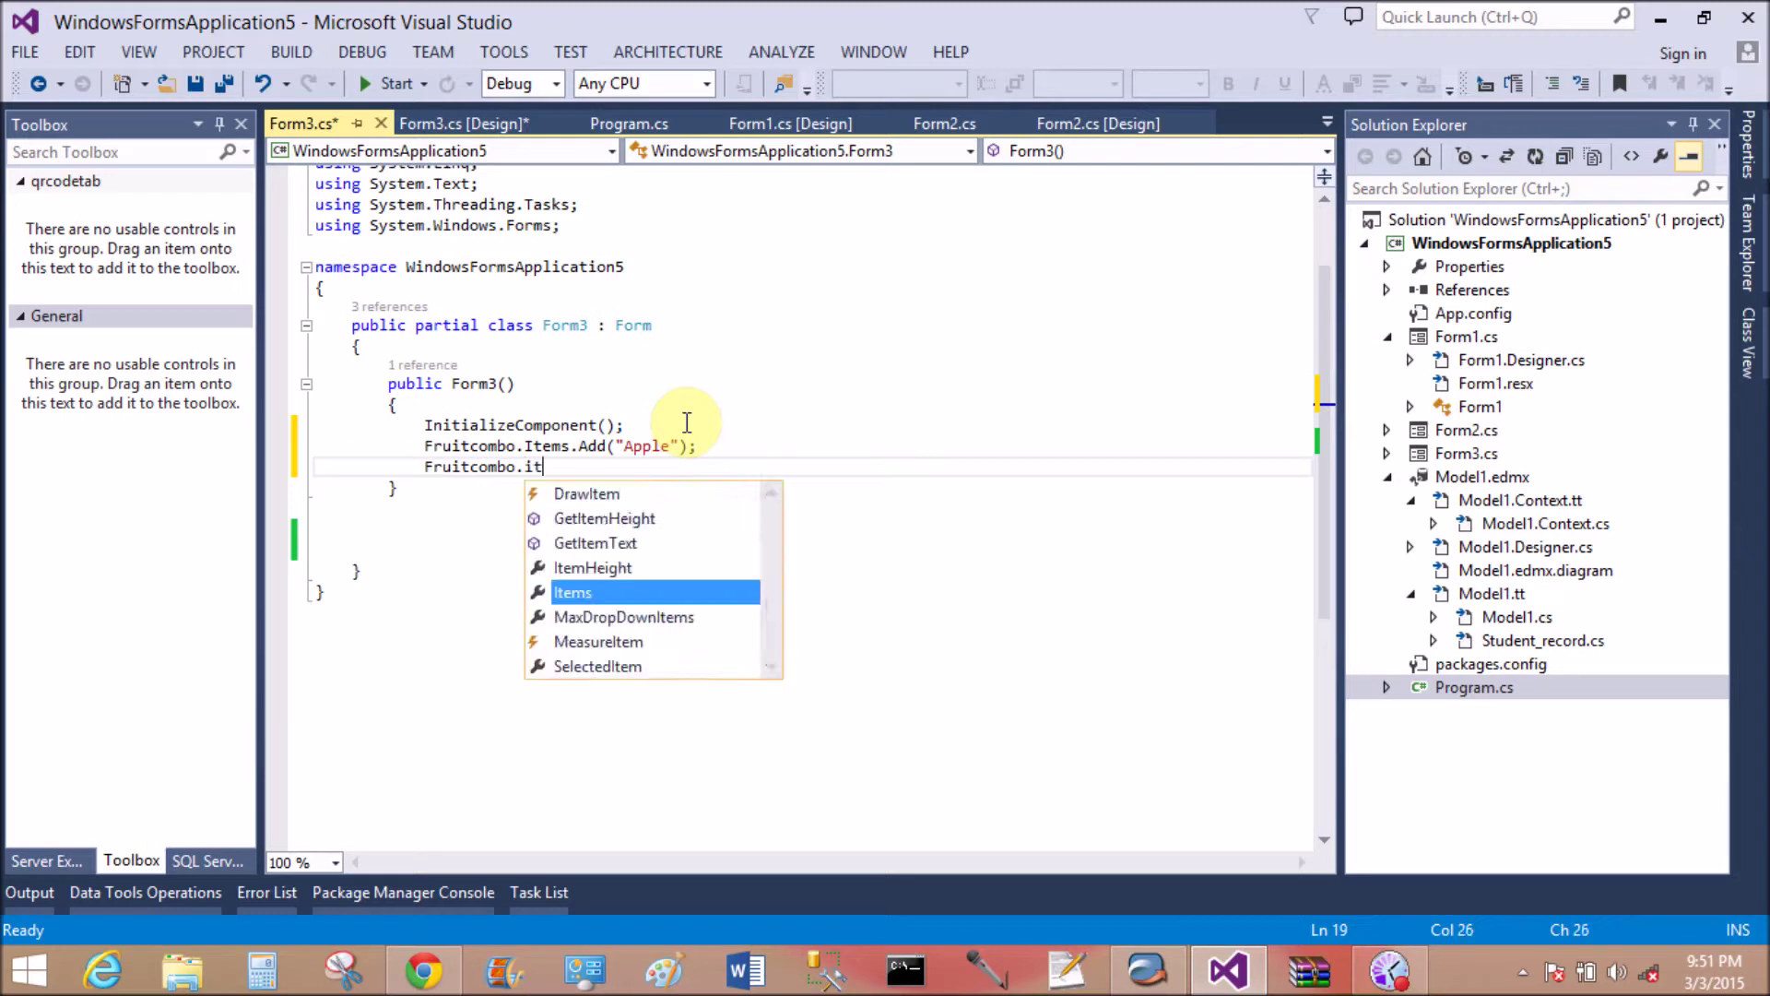
pyautogui.write('s')
pyautogui.press('Tab')
pyautogui.write('.a')
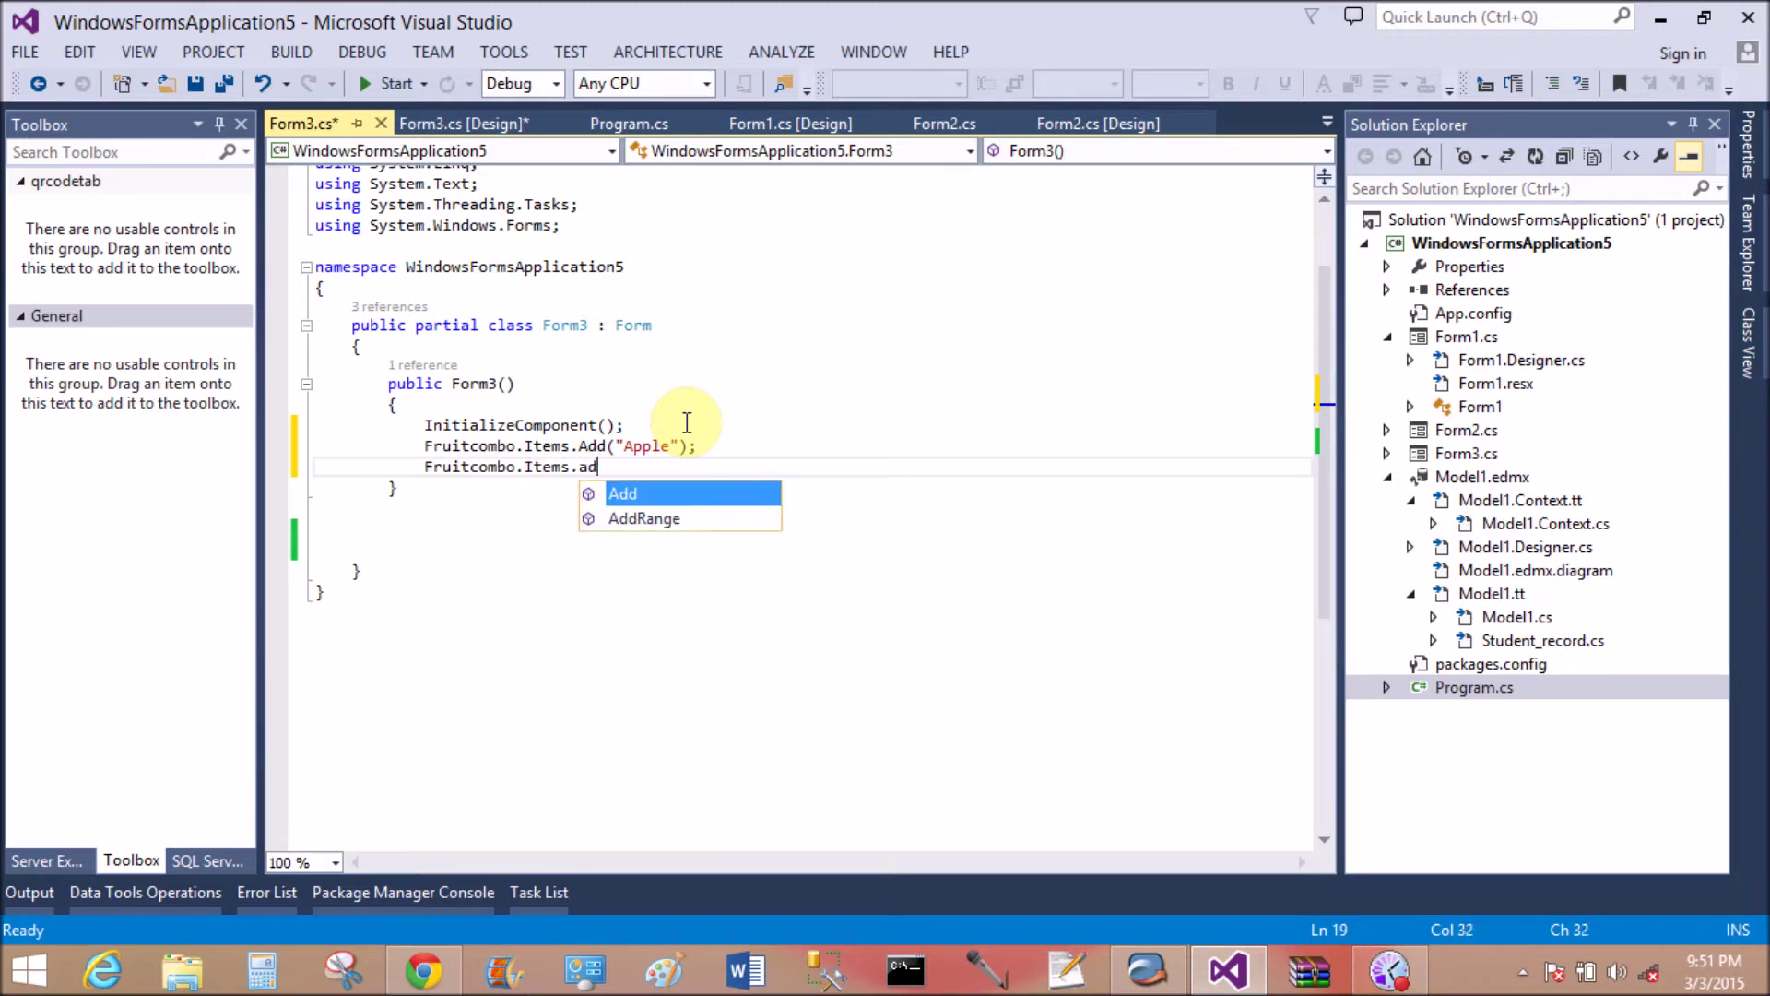
pyautogui.write('d')
pyautogui.press('Tab')
pyautogui.write('("')
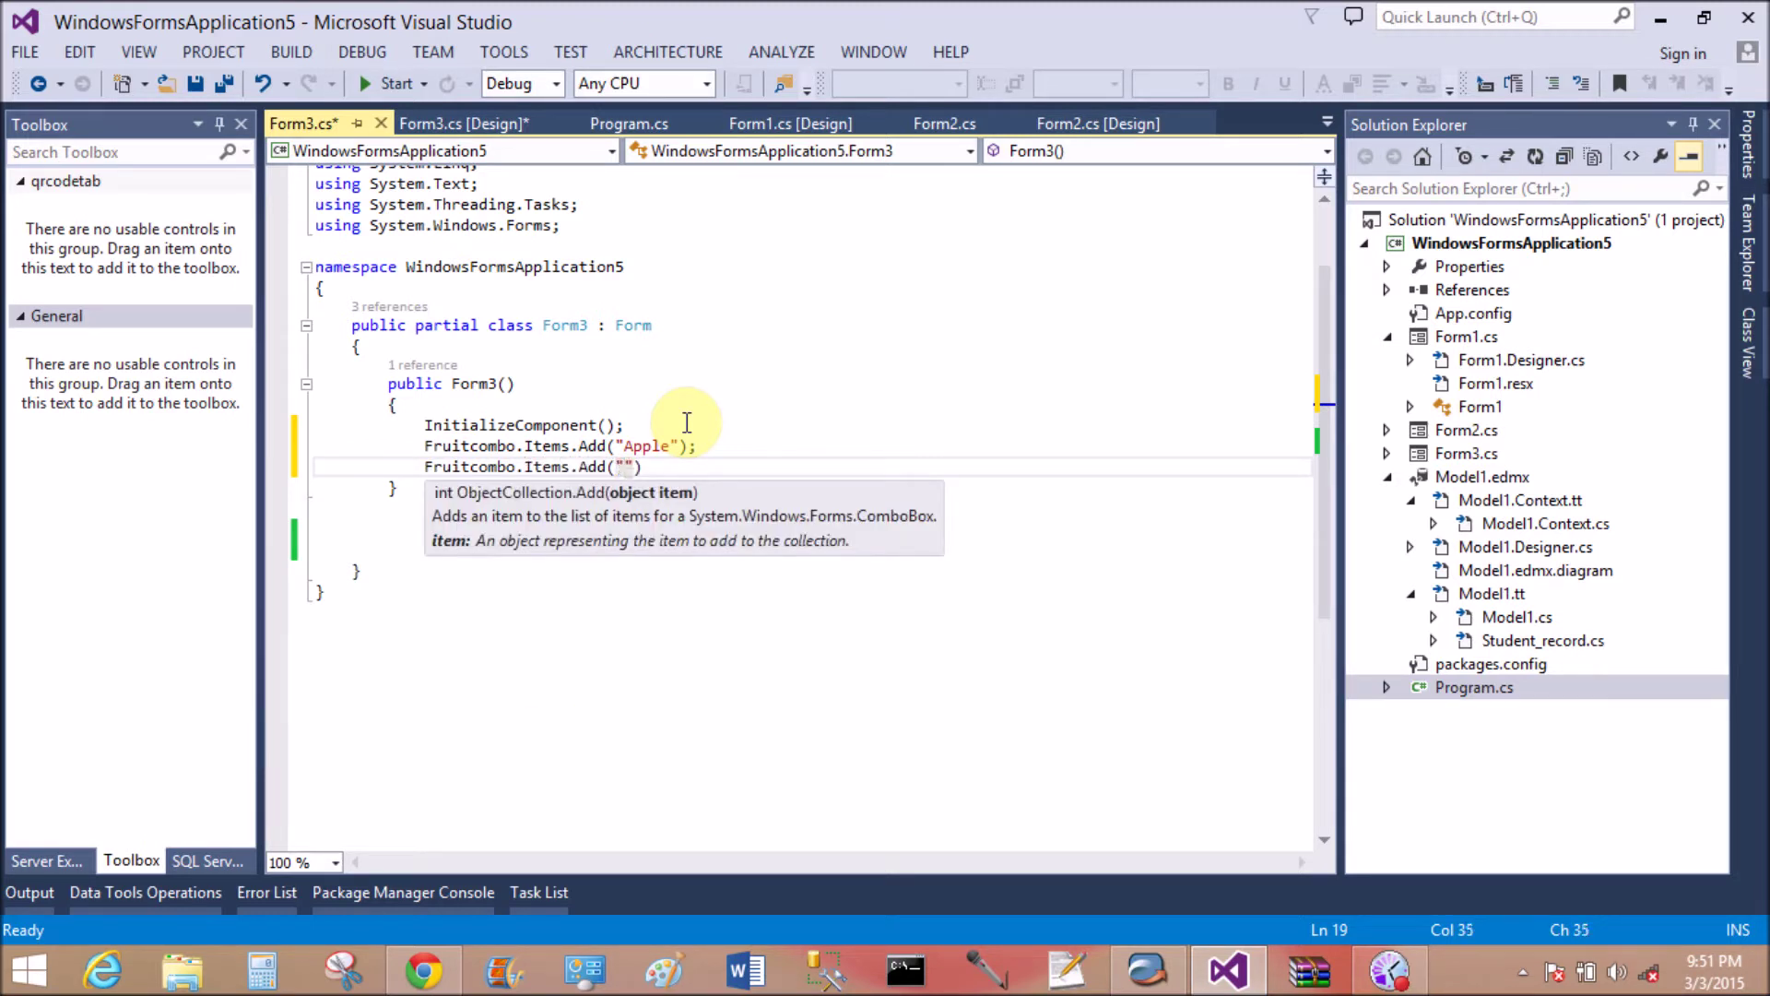
pyautogui.write('Orange')
pyautogui.write('");')
pyautogui.press('Return')
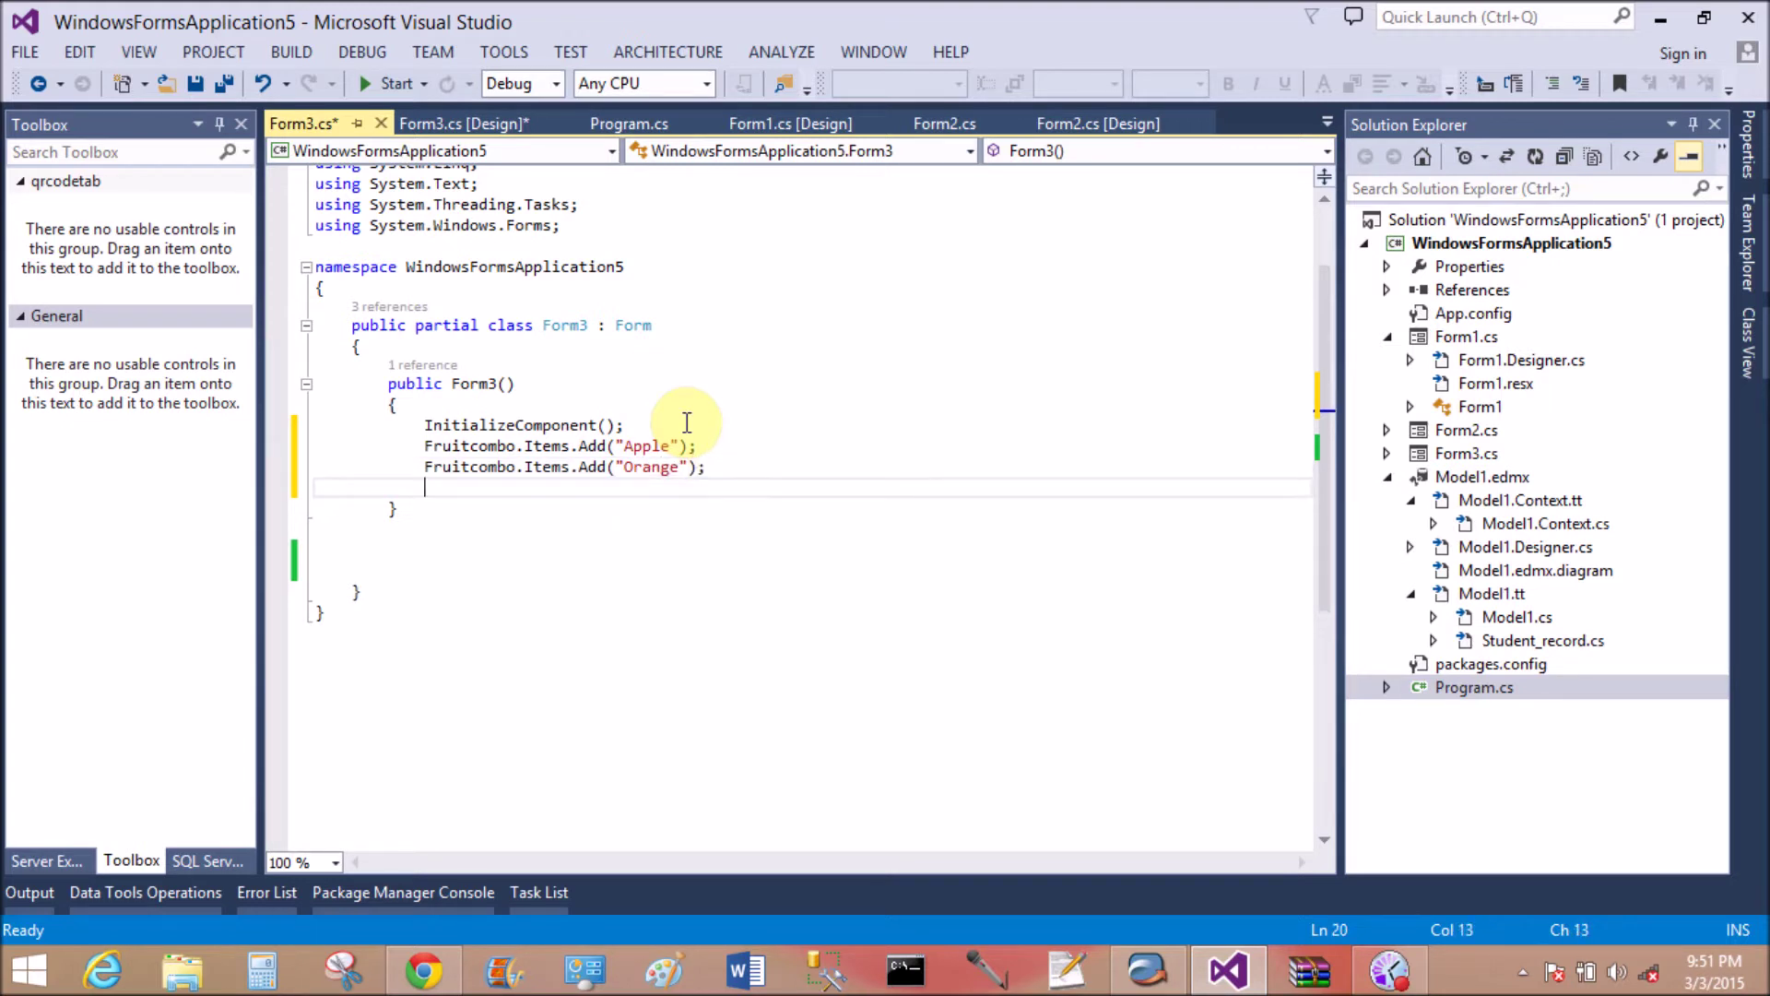
pyautogui.write('Frui')
pyautogui.press('Tab')
pyautogui.write('.I')
pyautogui.press('Tab')
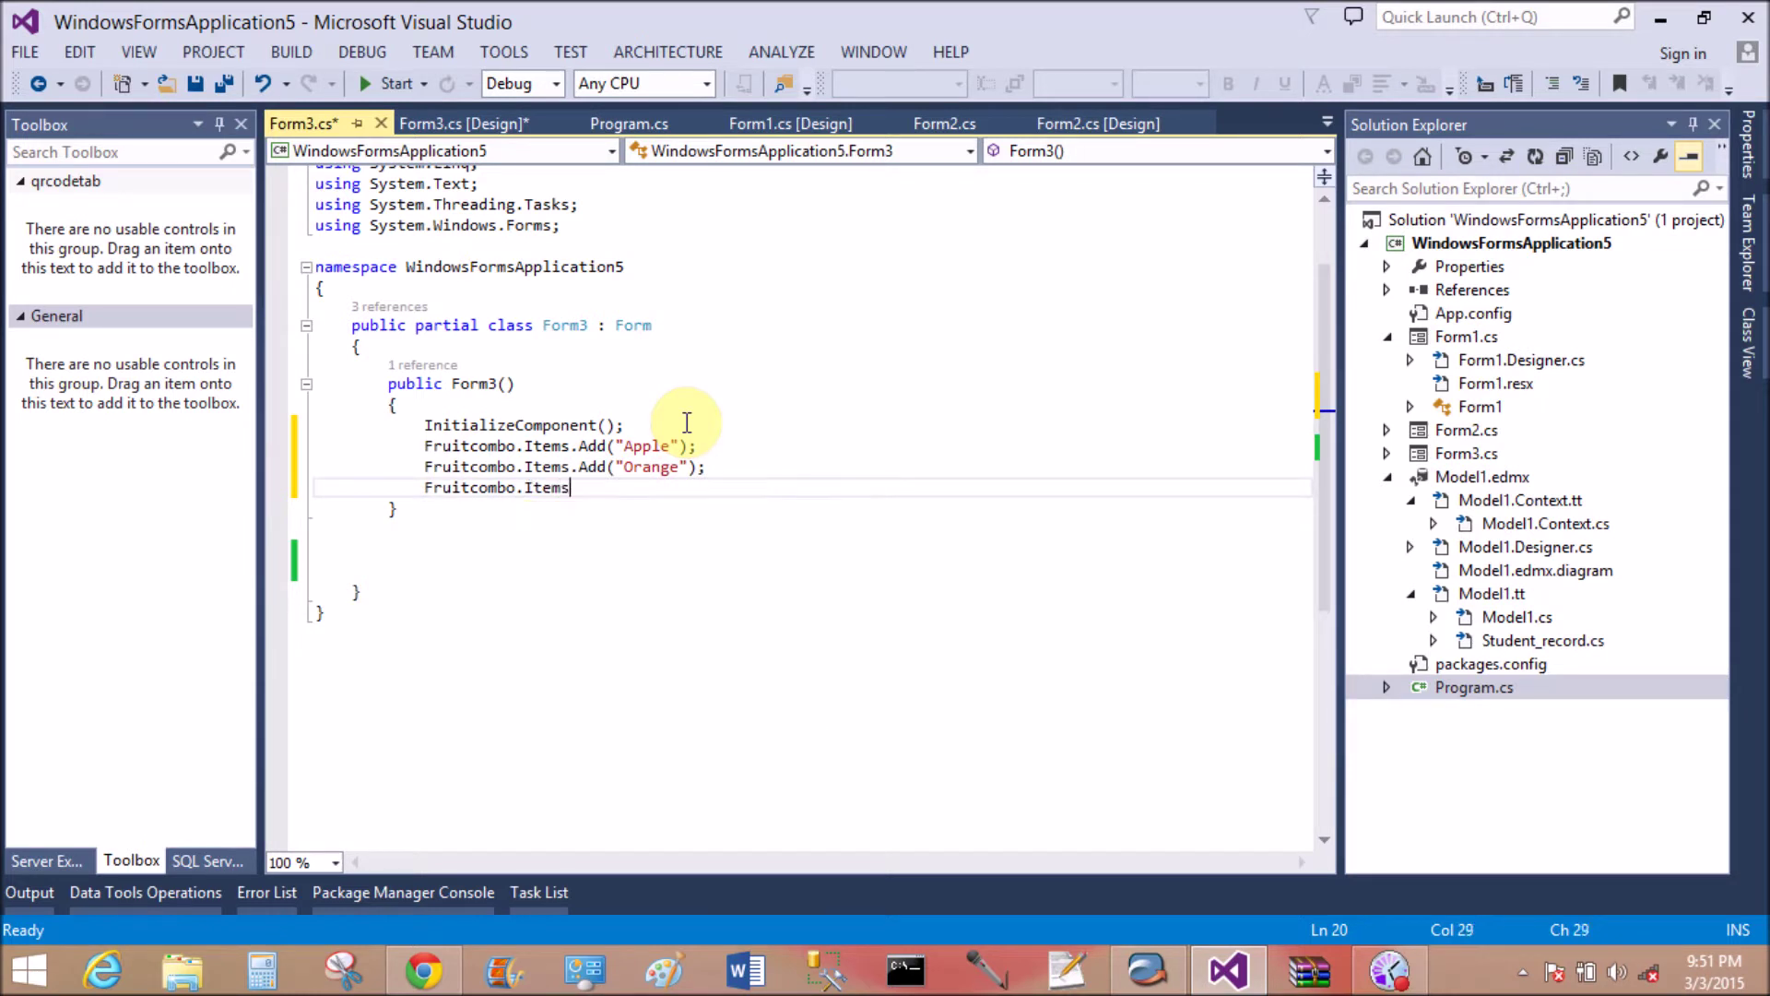
pyautogui.write('.Add')
pyautogui.press('Tab')
pyautogui.write('("')
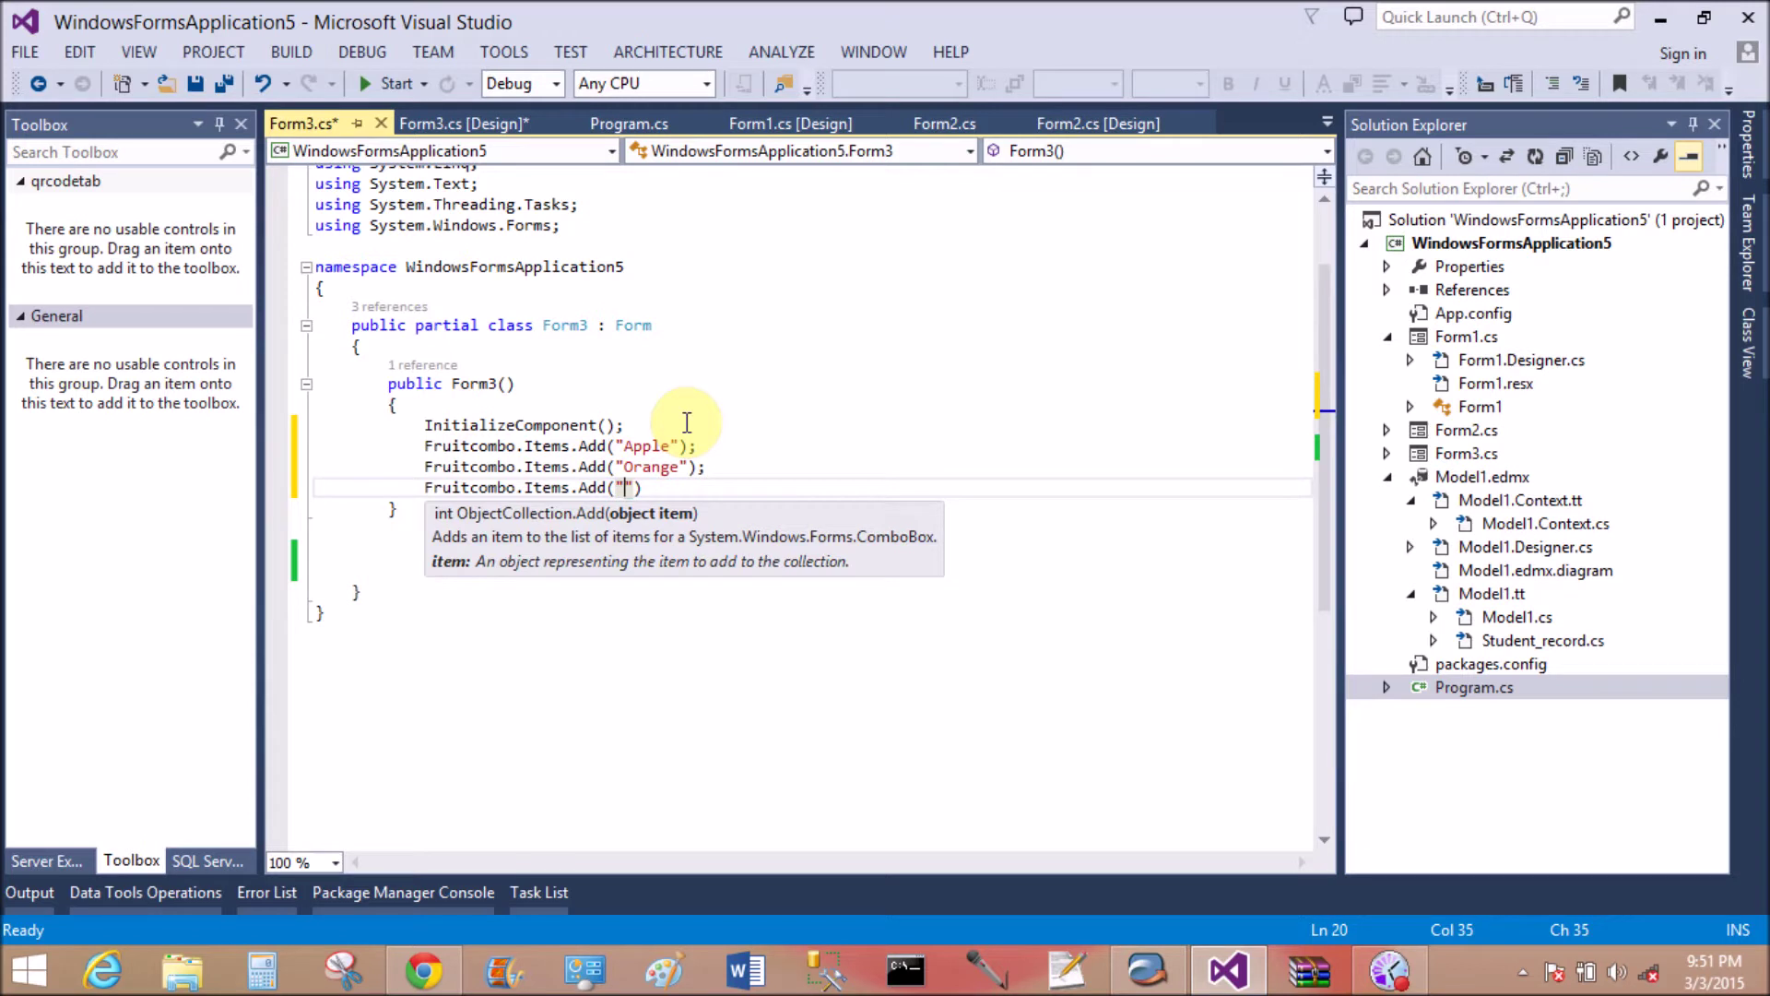
pyautogui.write('Grapes')
pyautogui.write('");')
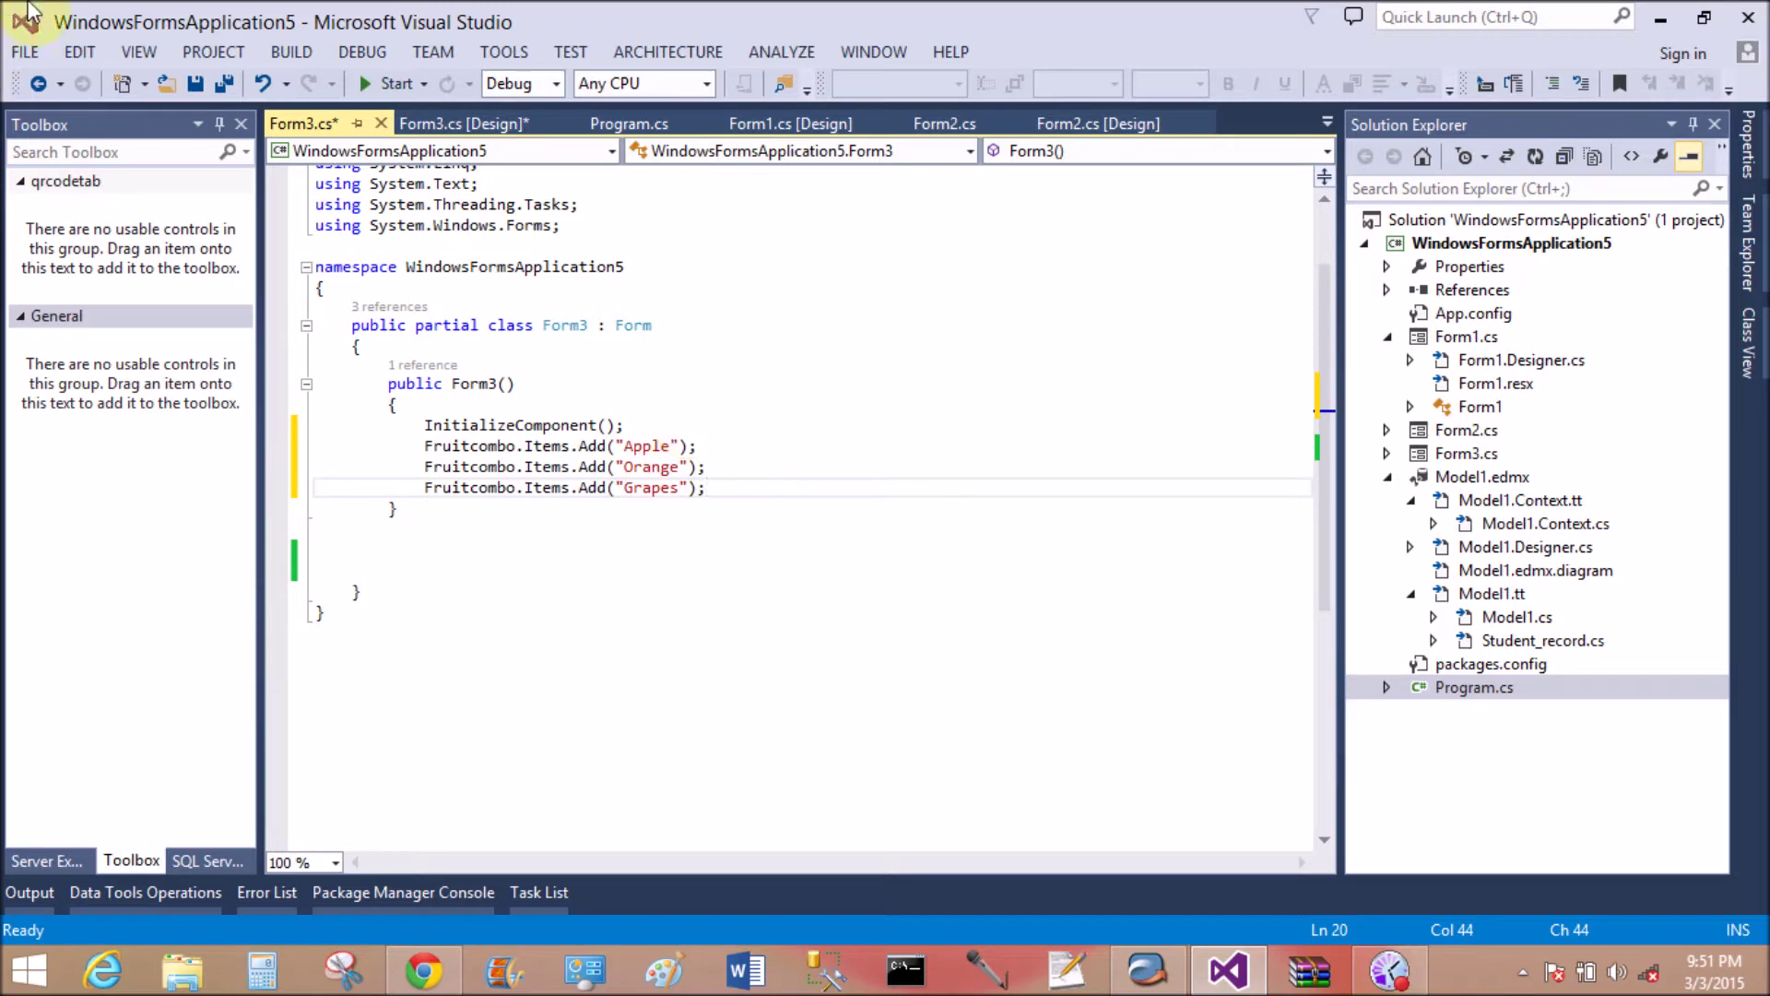
# Save Form3 and create a click handler for the Remove item button
pyautogui.click(194, 83)
pyautogui.click(454, 124)
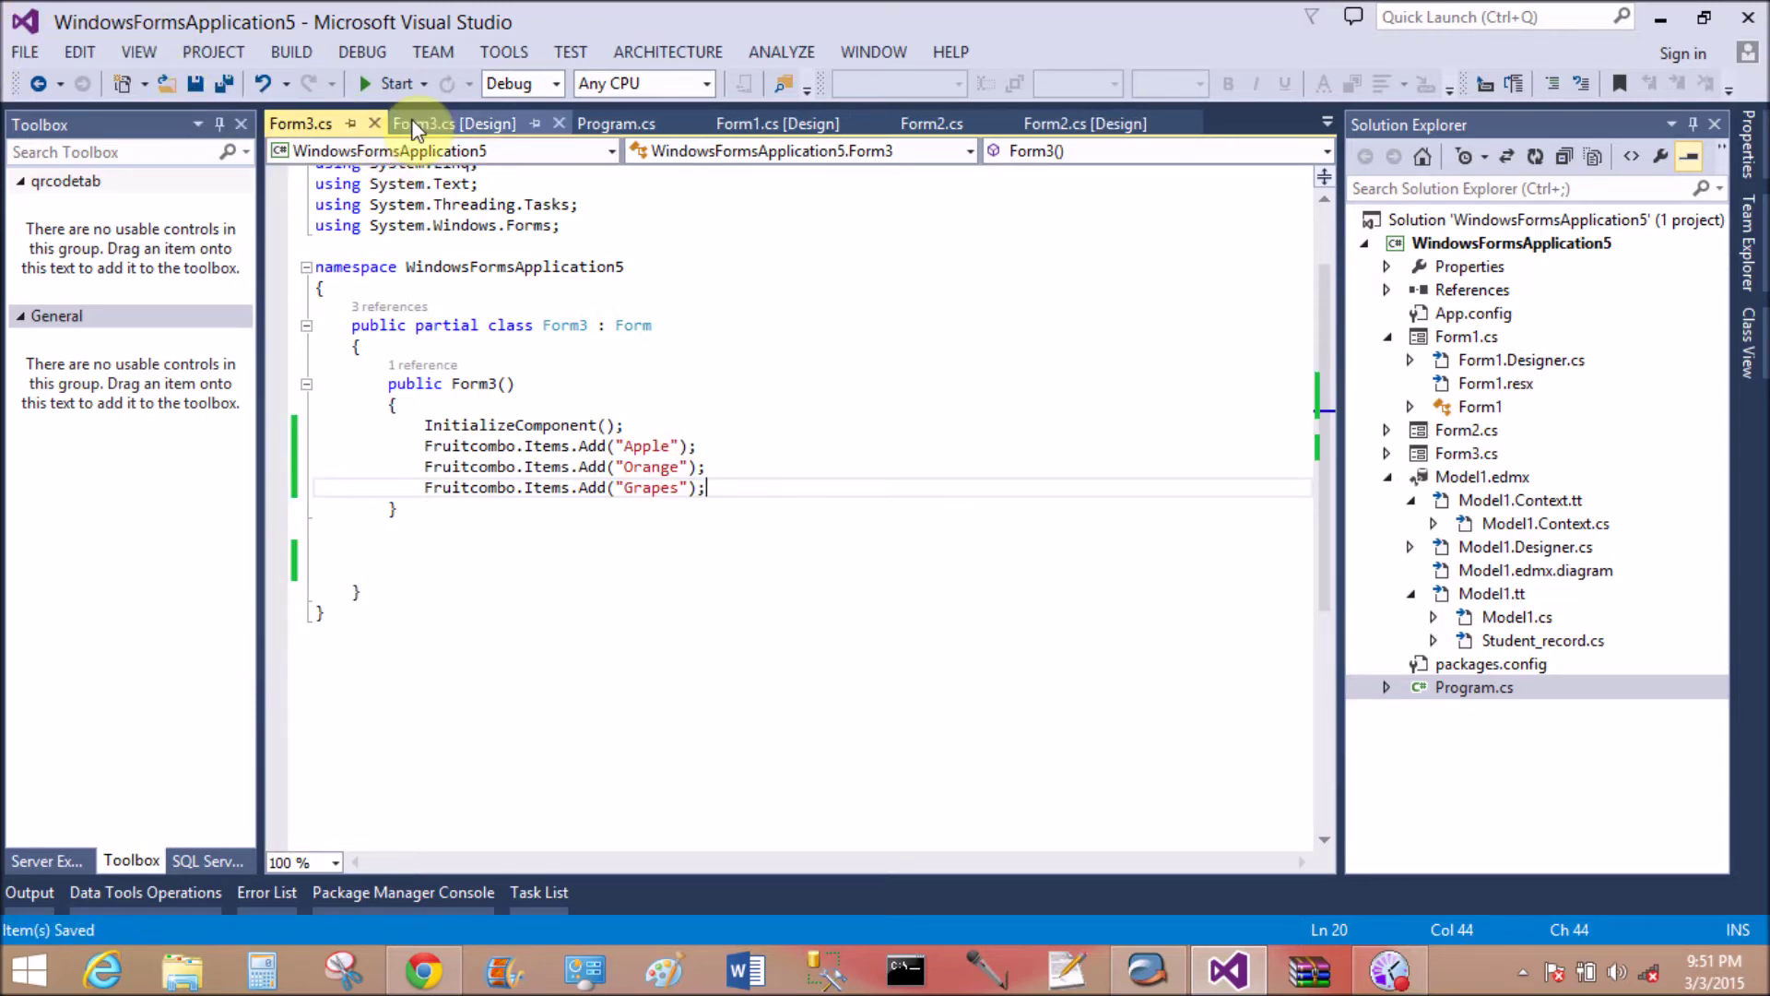
pyautogui.click(568, 410)
pyautogui.doubleClick(567, 411)
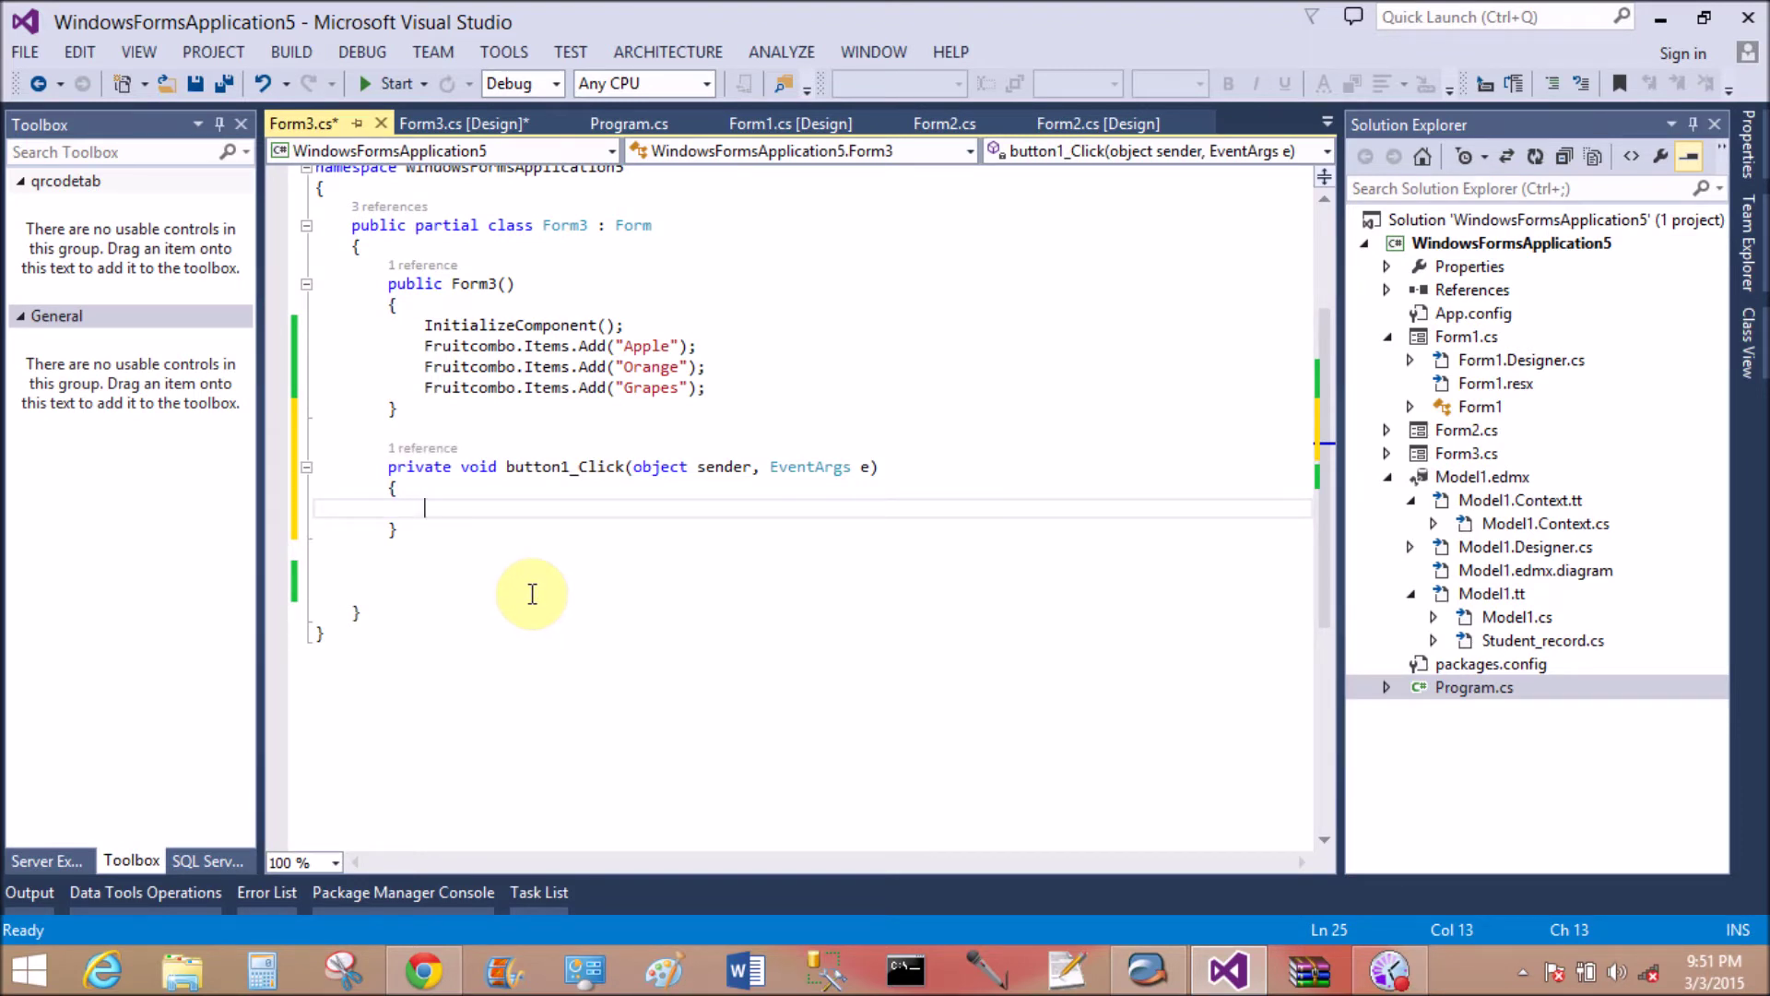
pyautogui.write('if')
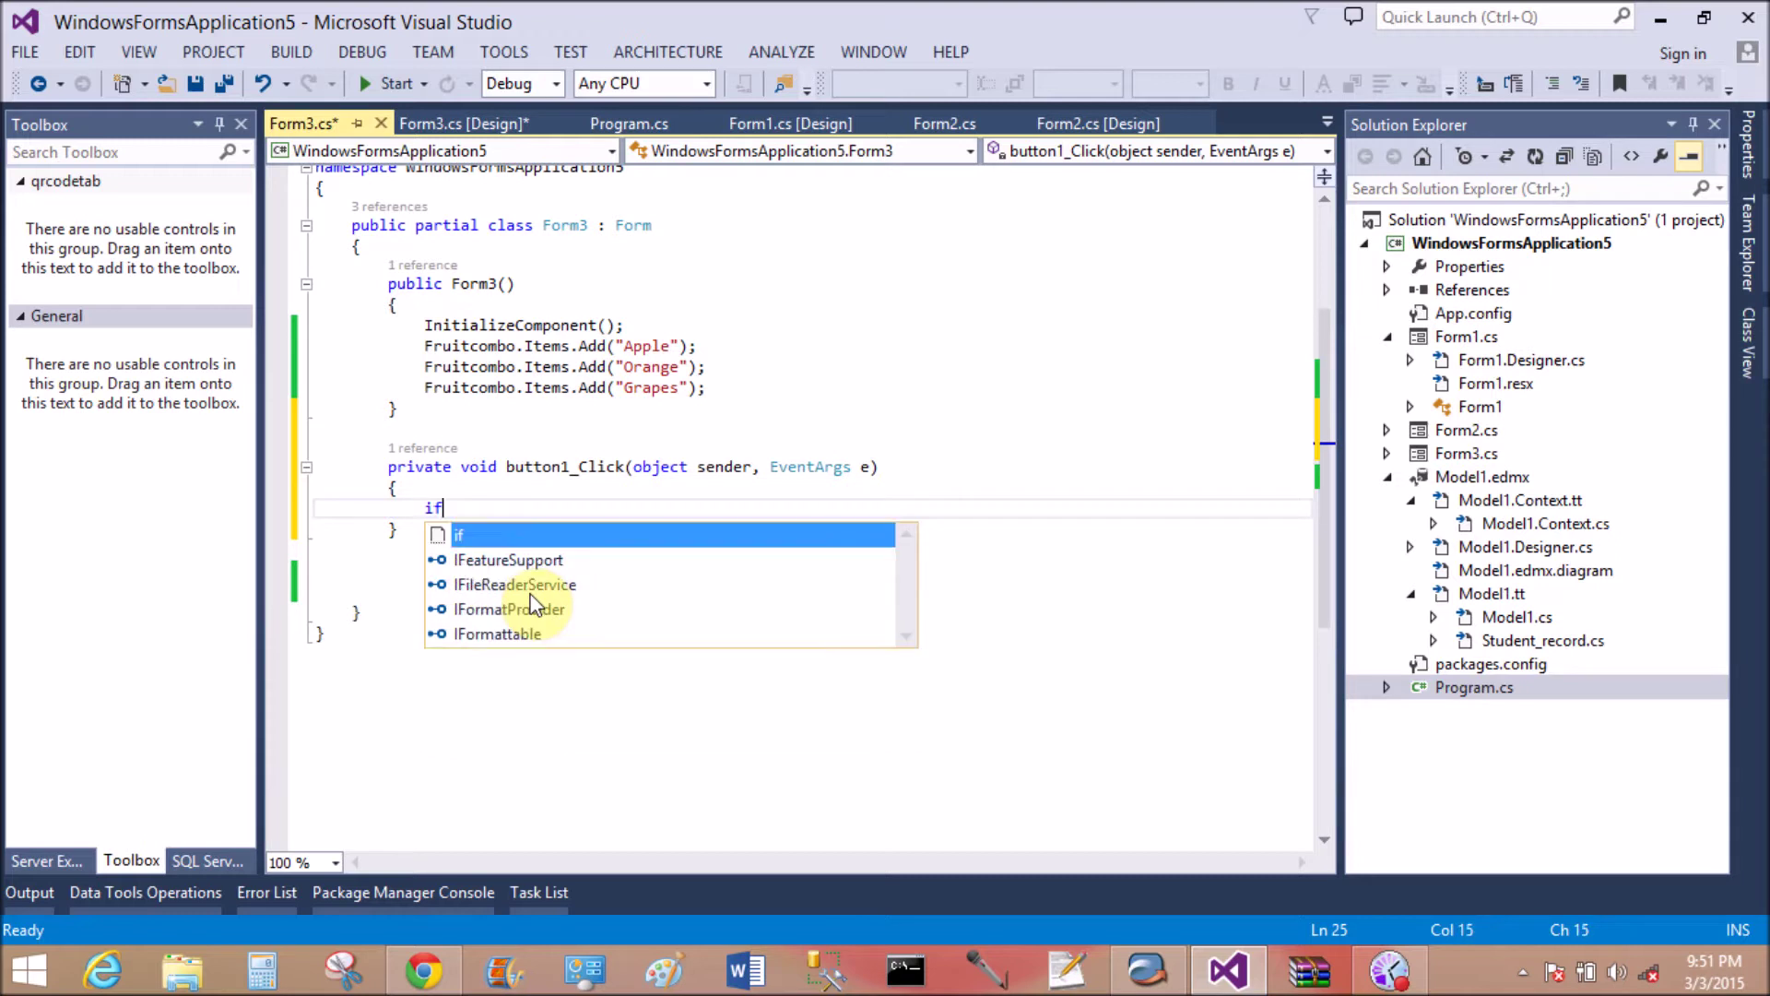
# Write if (Fruitcombo.SelectedIndex != -1) { } in button1_Click
pyautogui.press('Tab')
pyautogui.press('Tab')
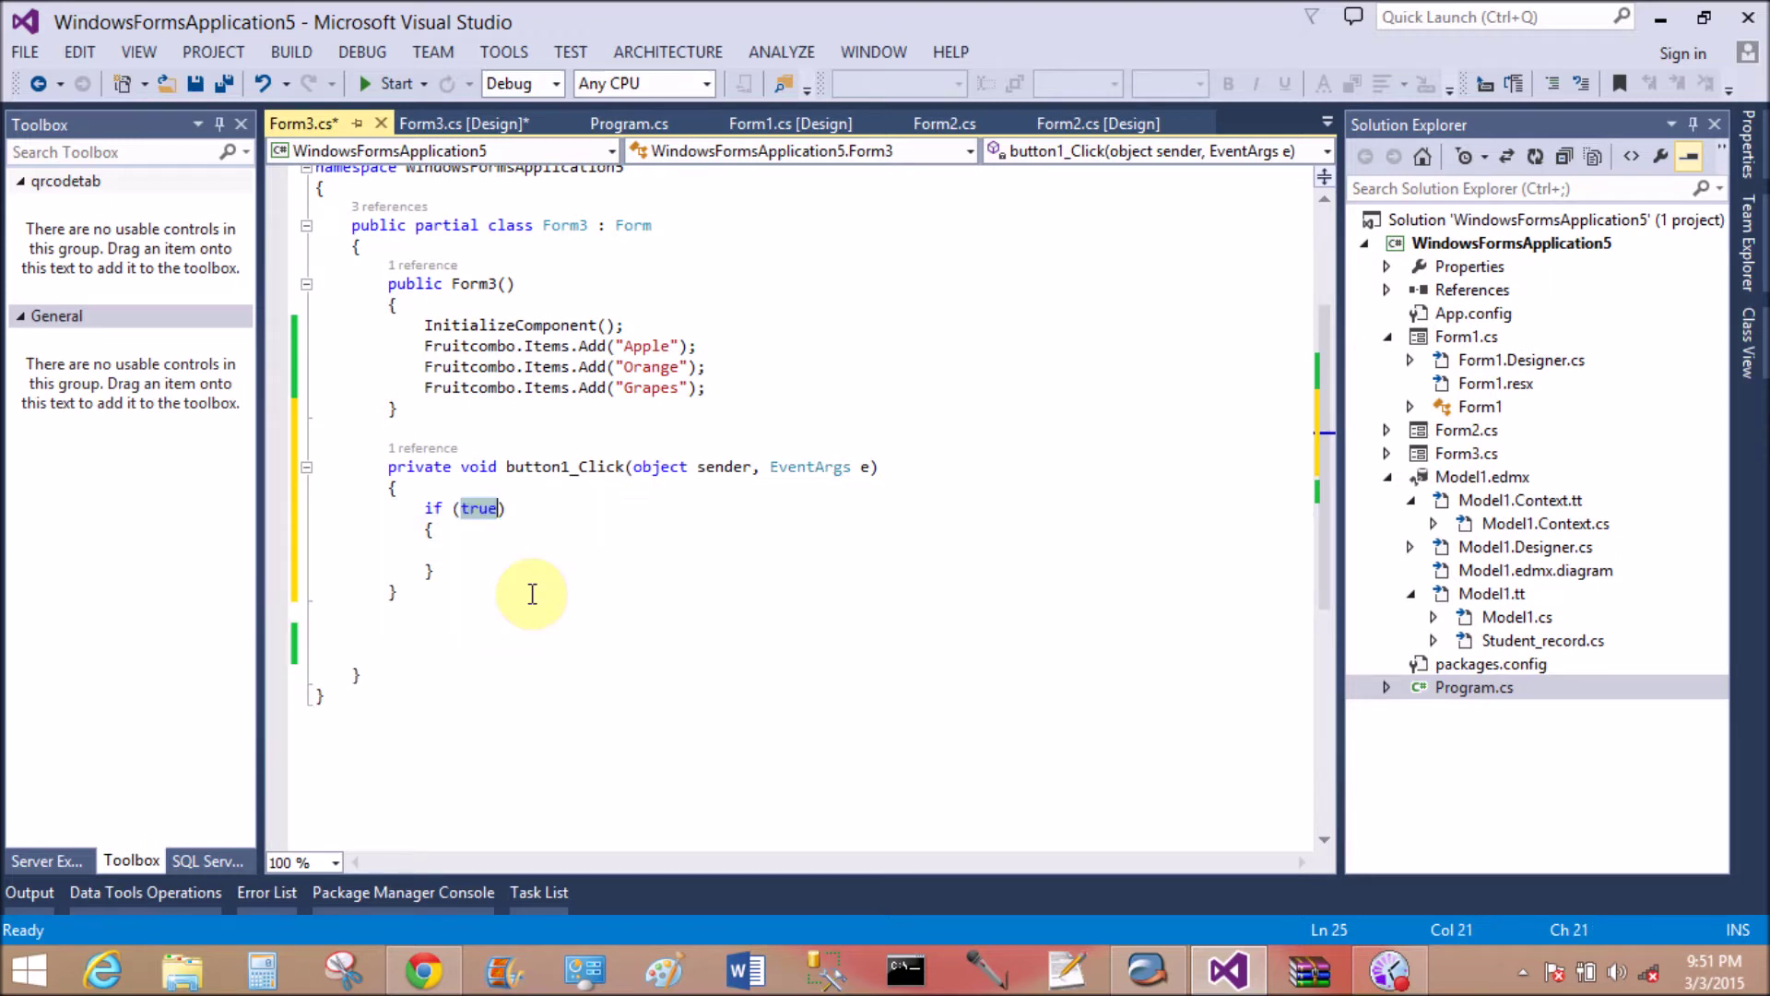
pyautogui.write('Fruit')
pyautogui.press('Tab')
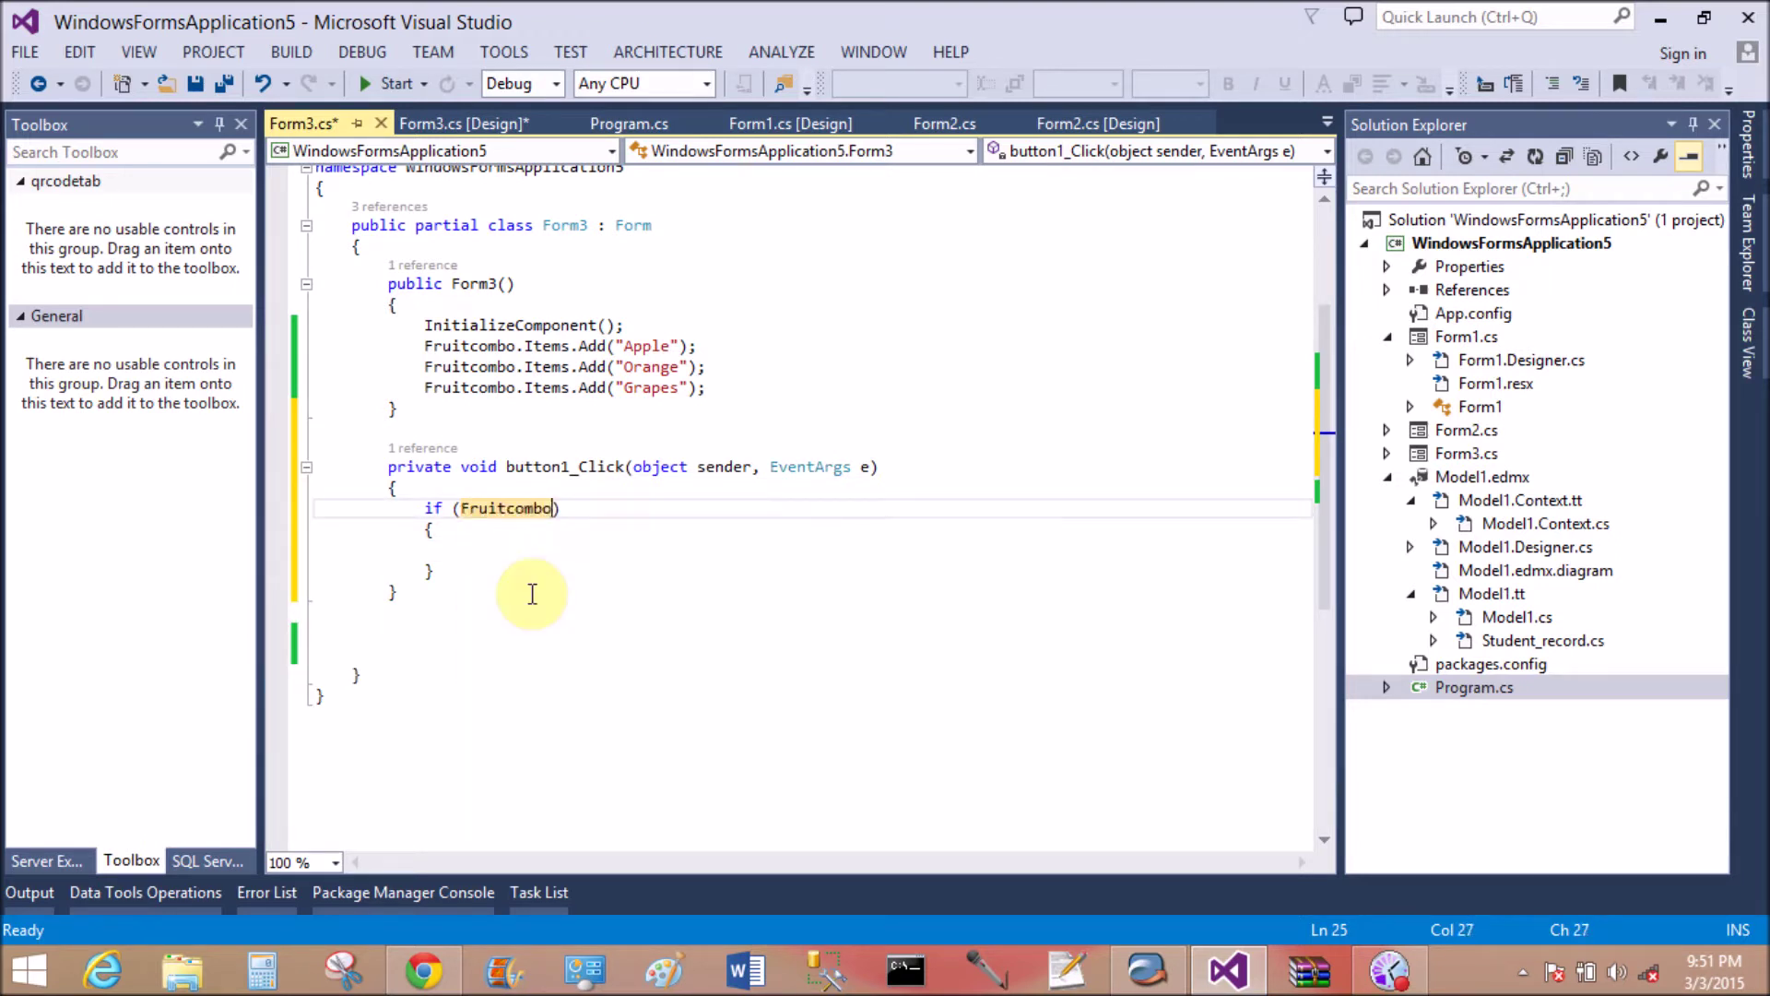
pyautogui.write('.')
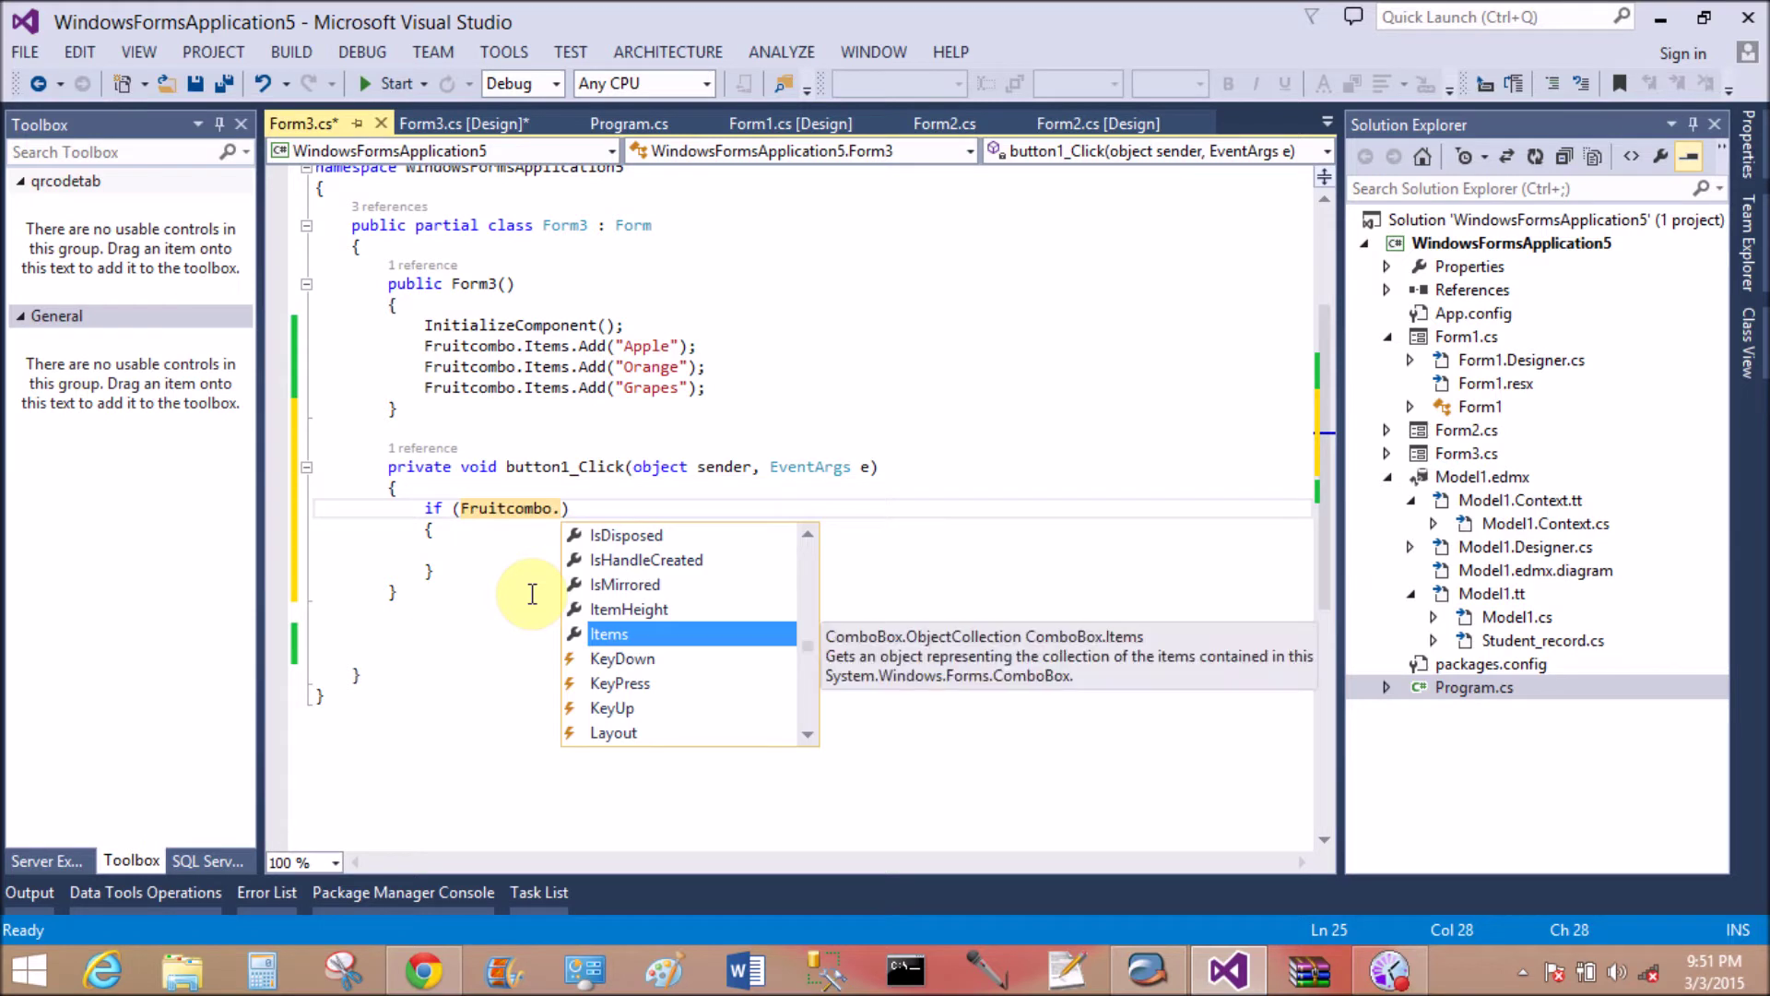
pyautogui.write('se')
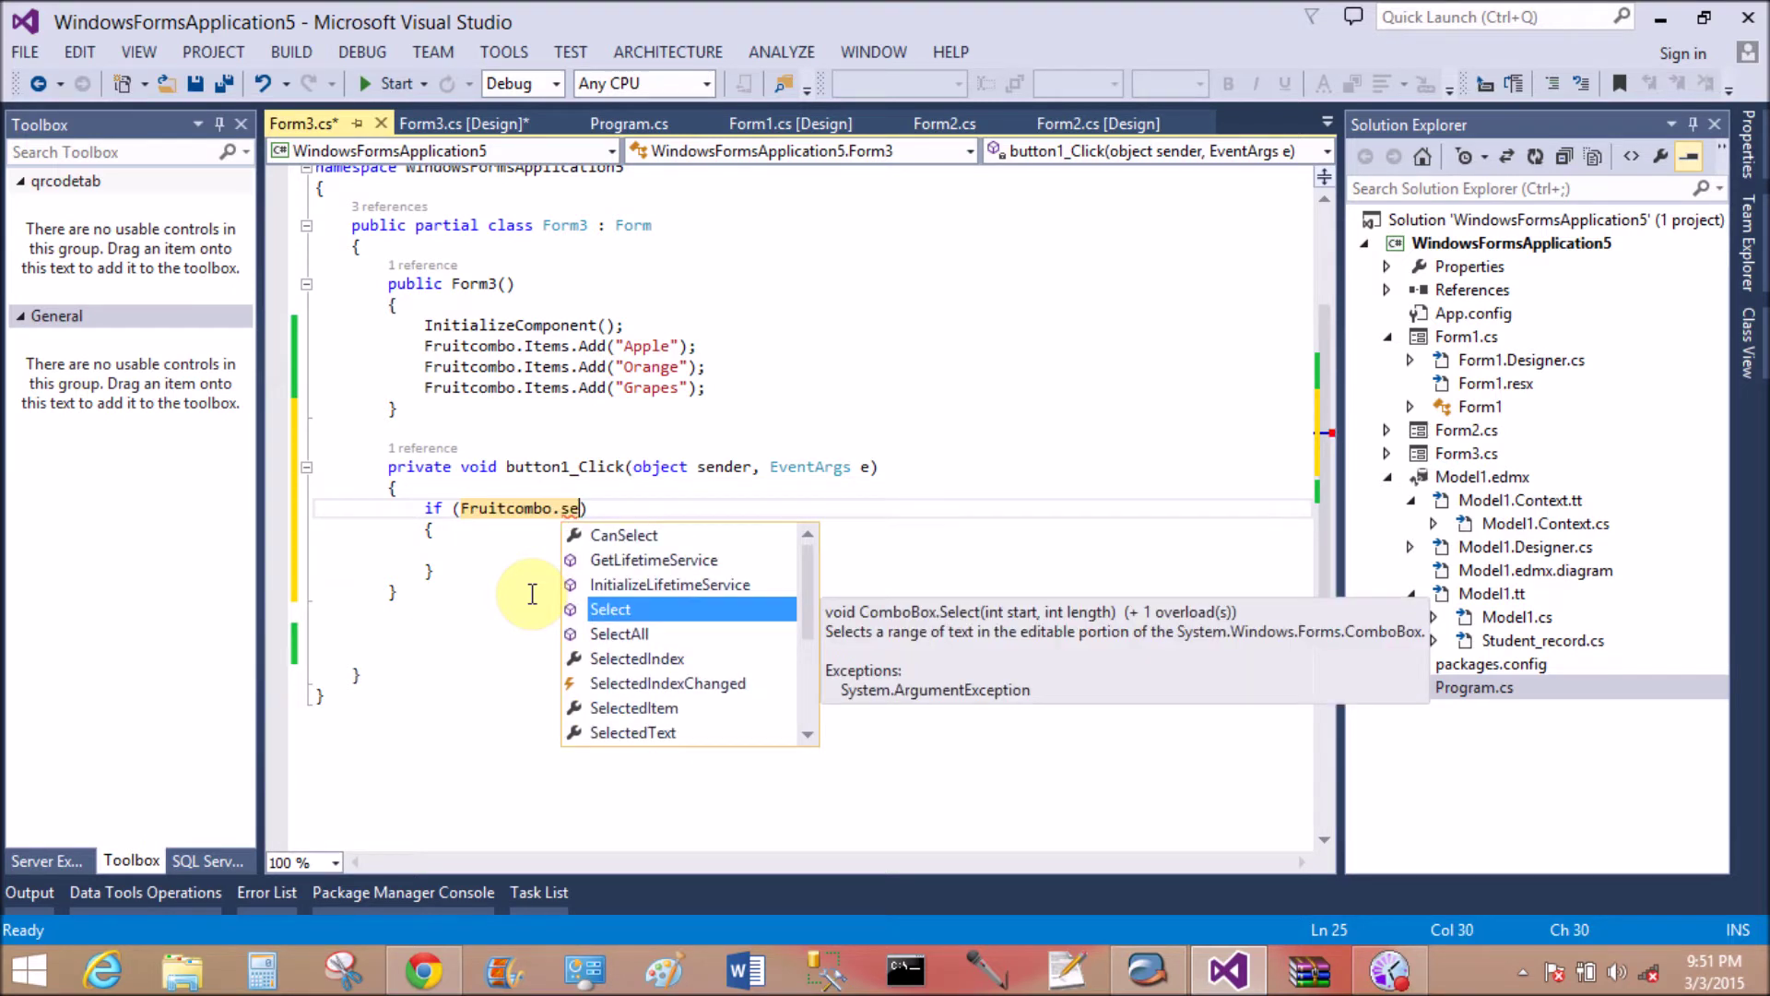
pyautogui.press('Down')
pyautogui.press('Down')
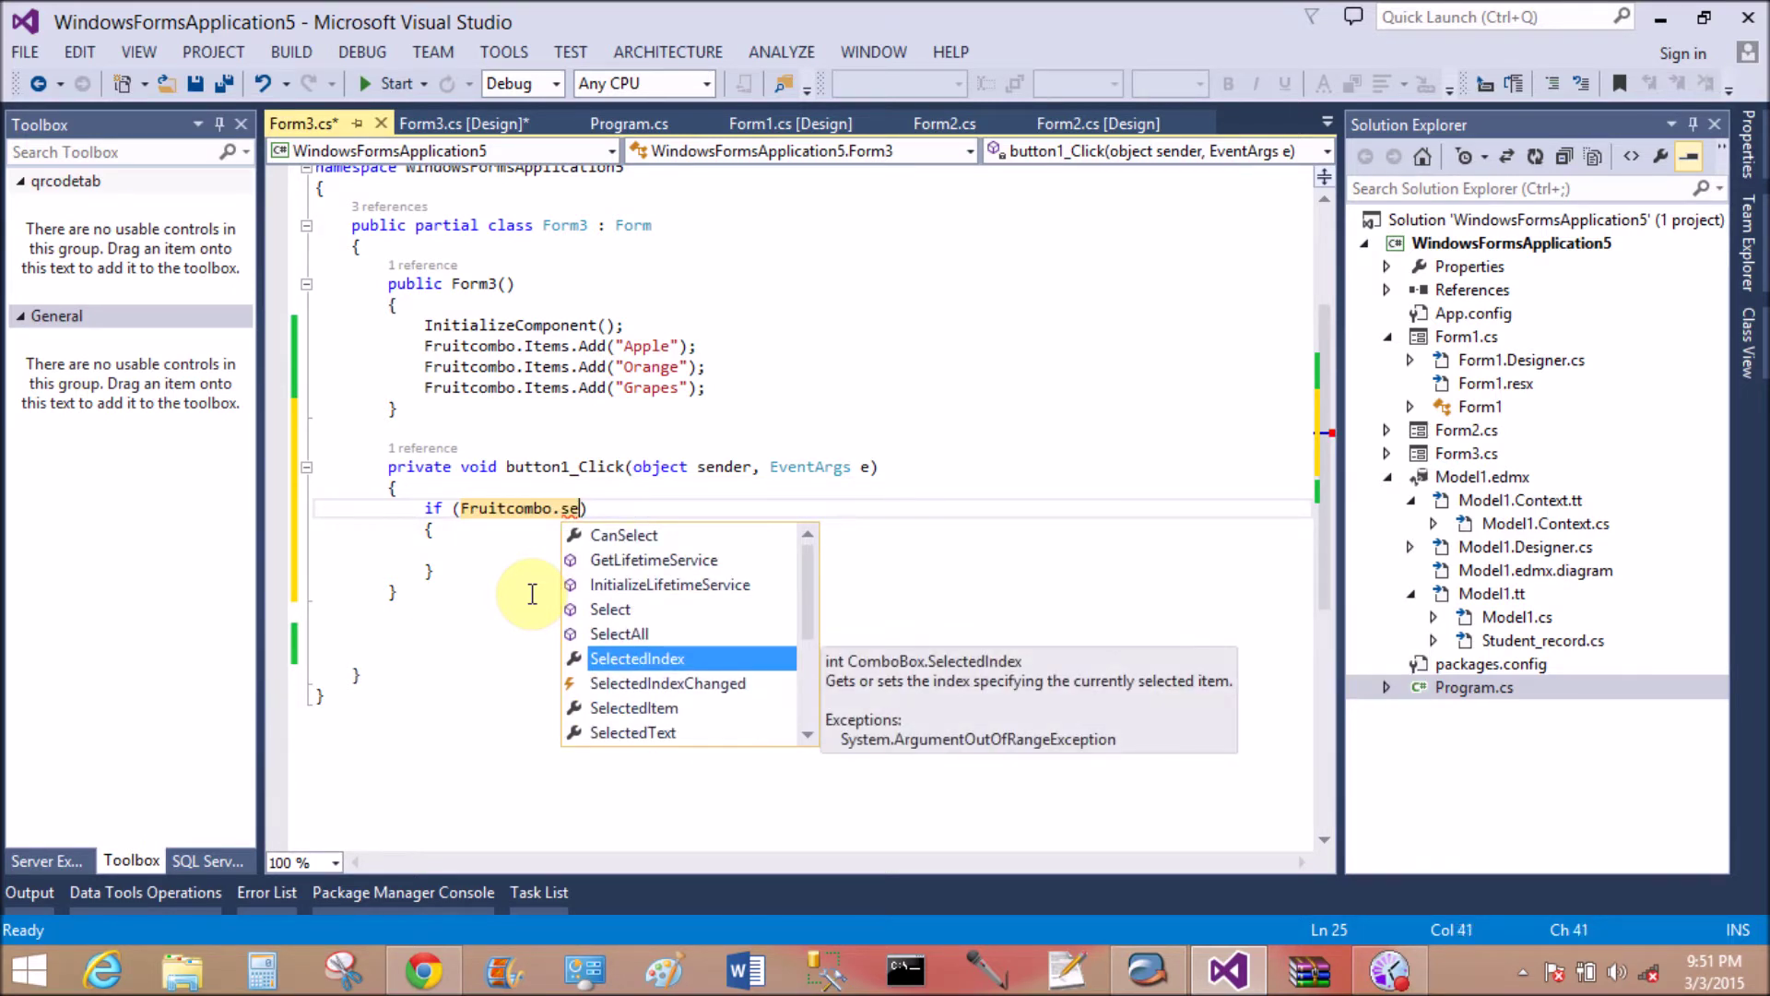
pyautogui.press('Tab')
pyautogui.write('!=')
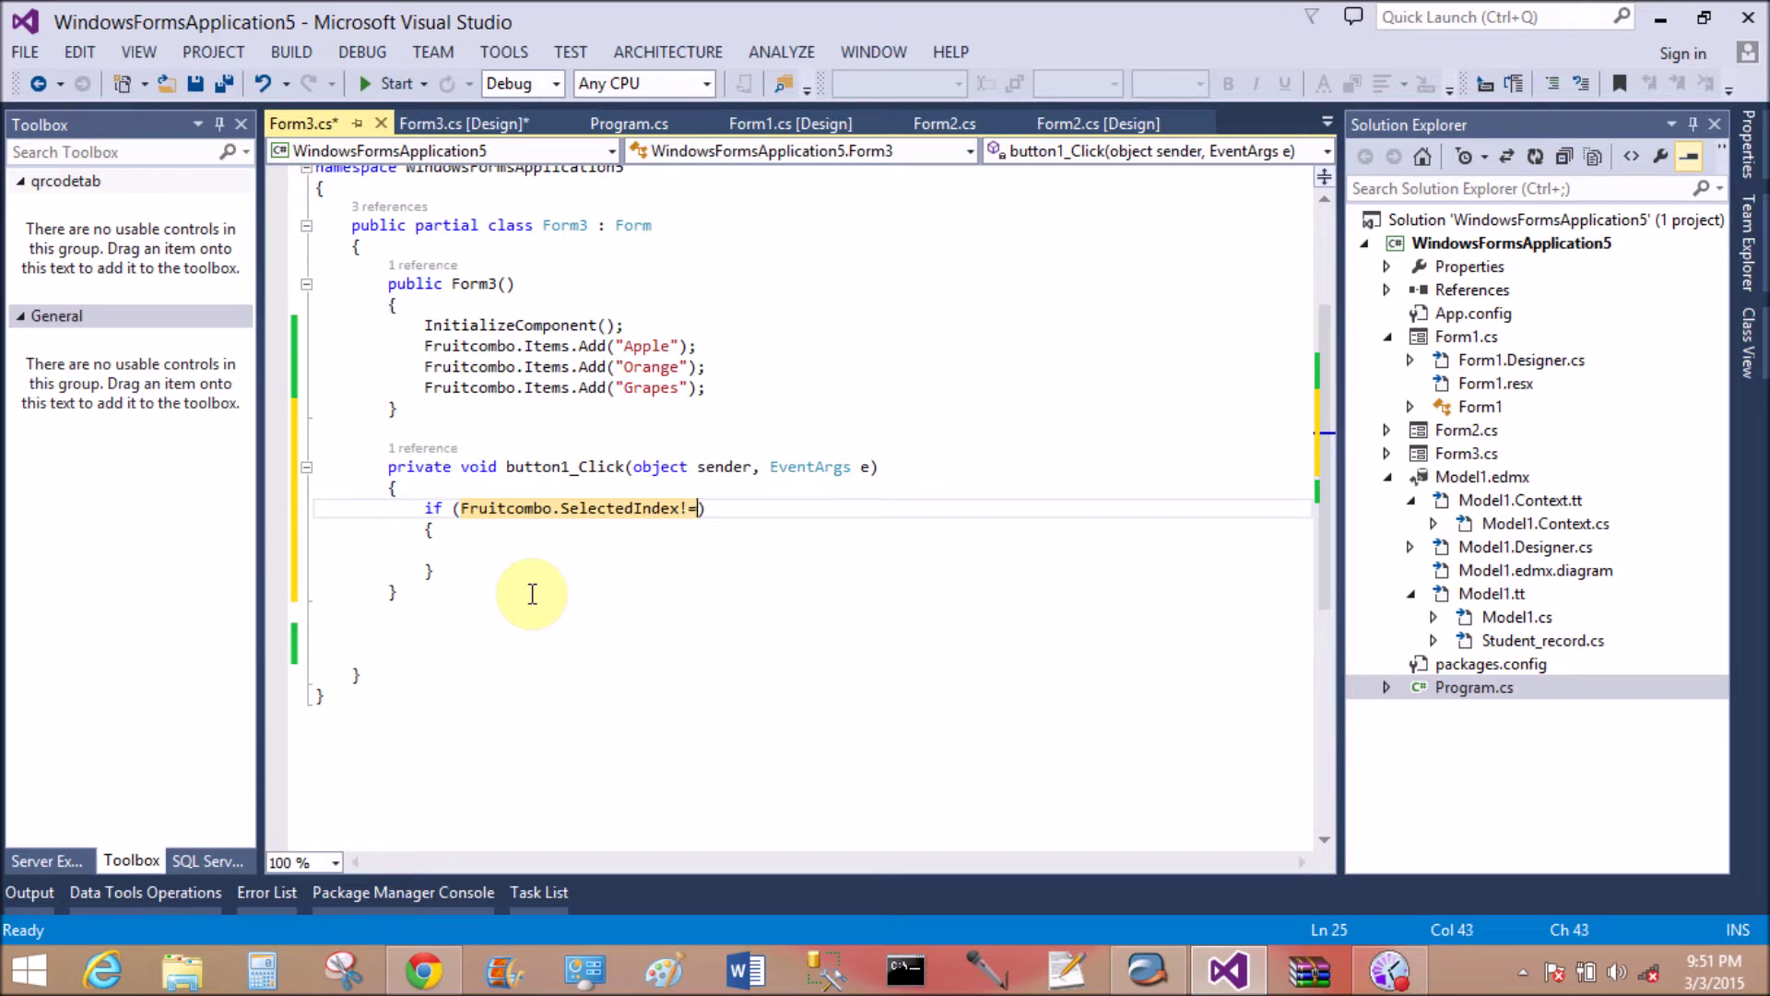
pyautogui.write('-1')
pyautogui.press('Down')
pyautogui.press('Return')
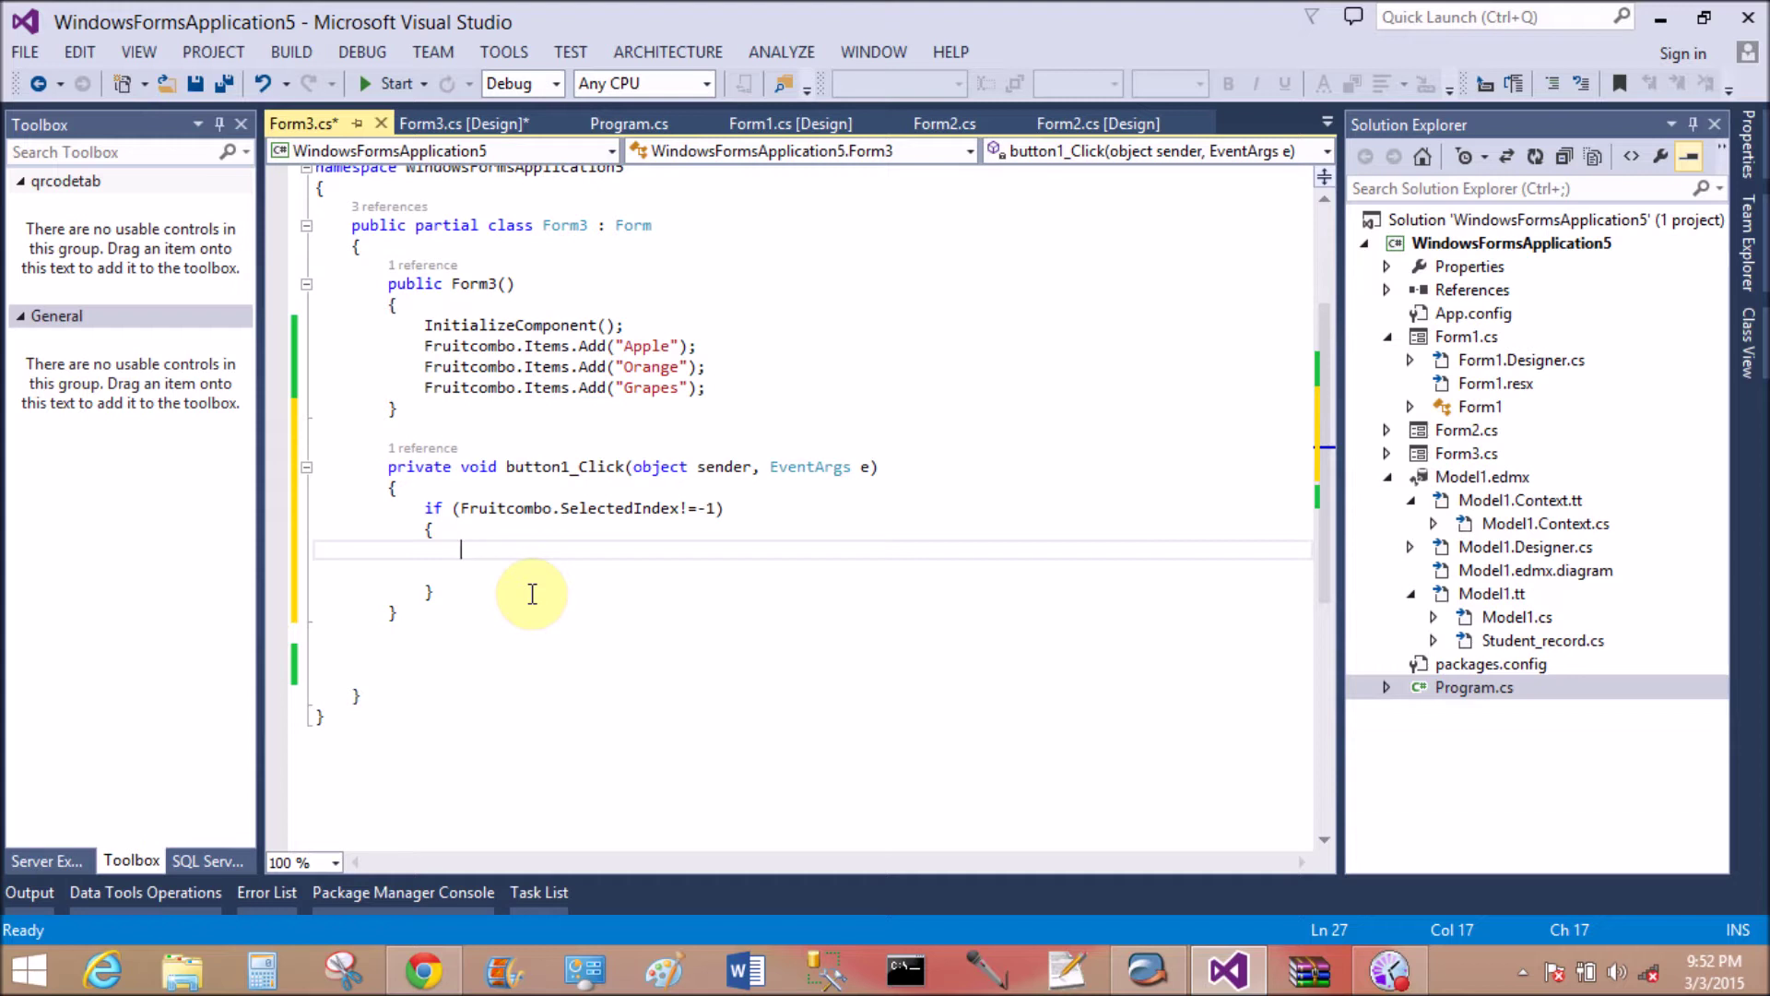
pyautogui.write('if')
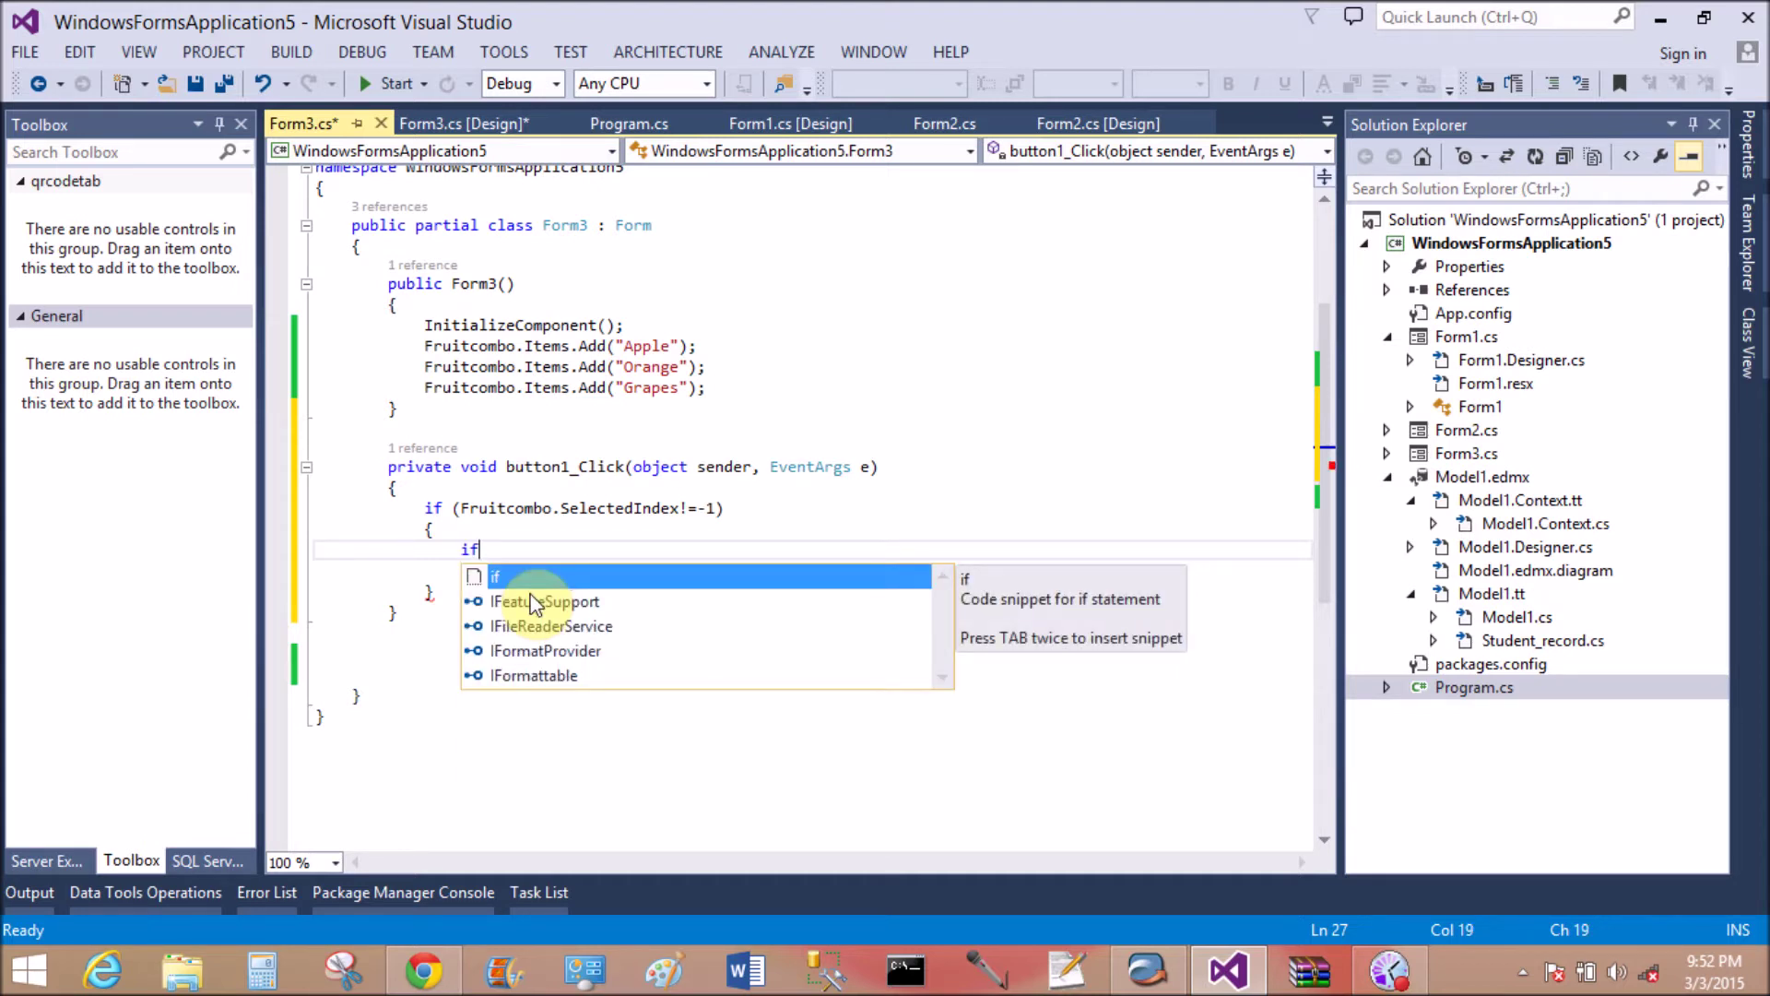
# Nest if (MessageBox.Show("Are You sure you want to delete item" inside the selection check
pyautogui.press('Tab')
pyautogui.press('Tab')
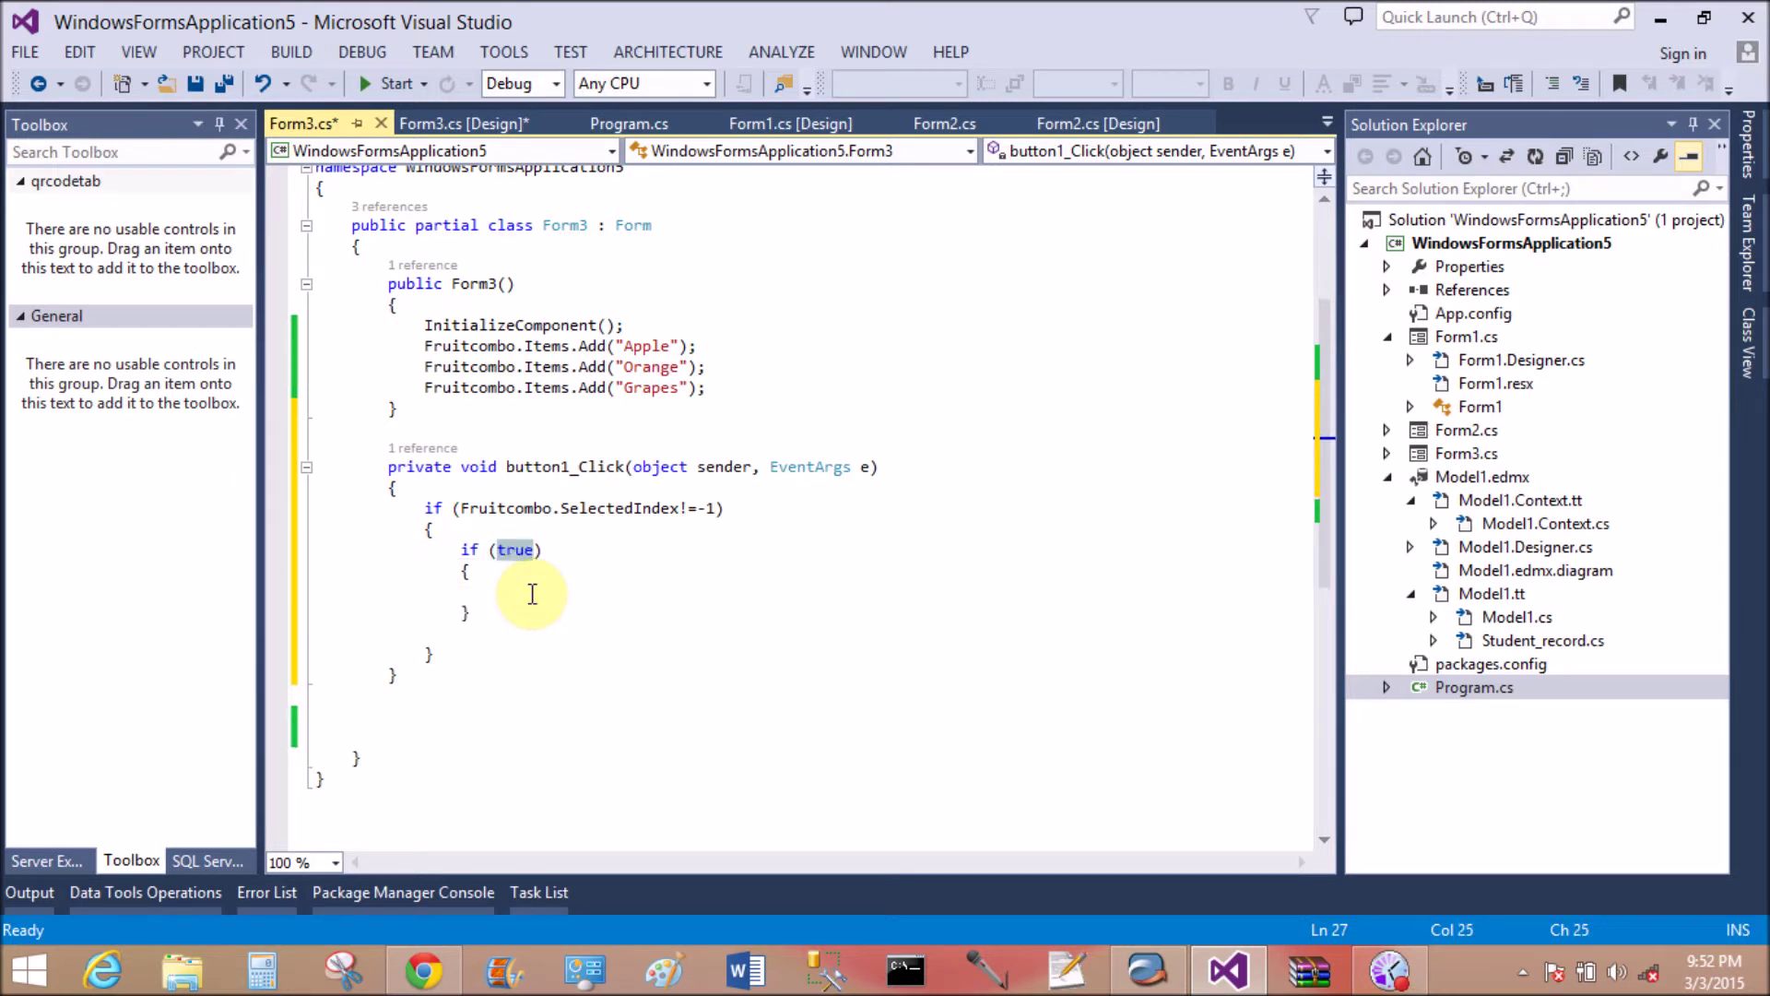
pyautogui.write('com')
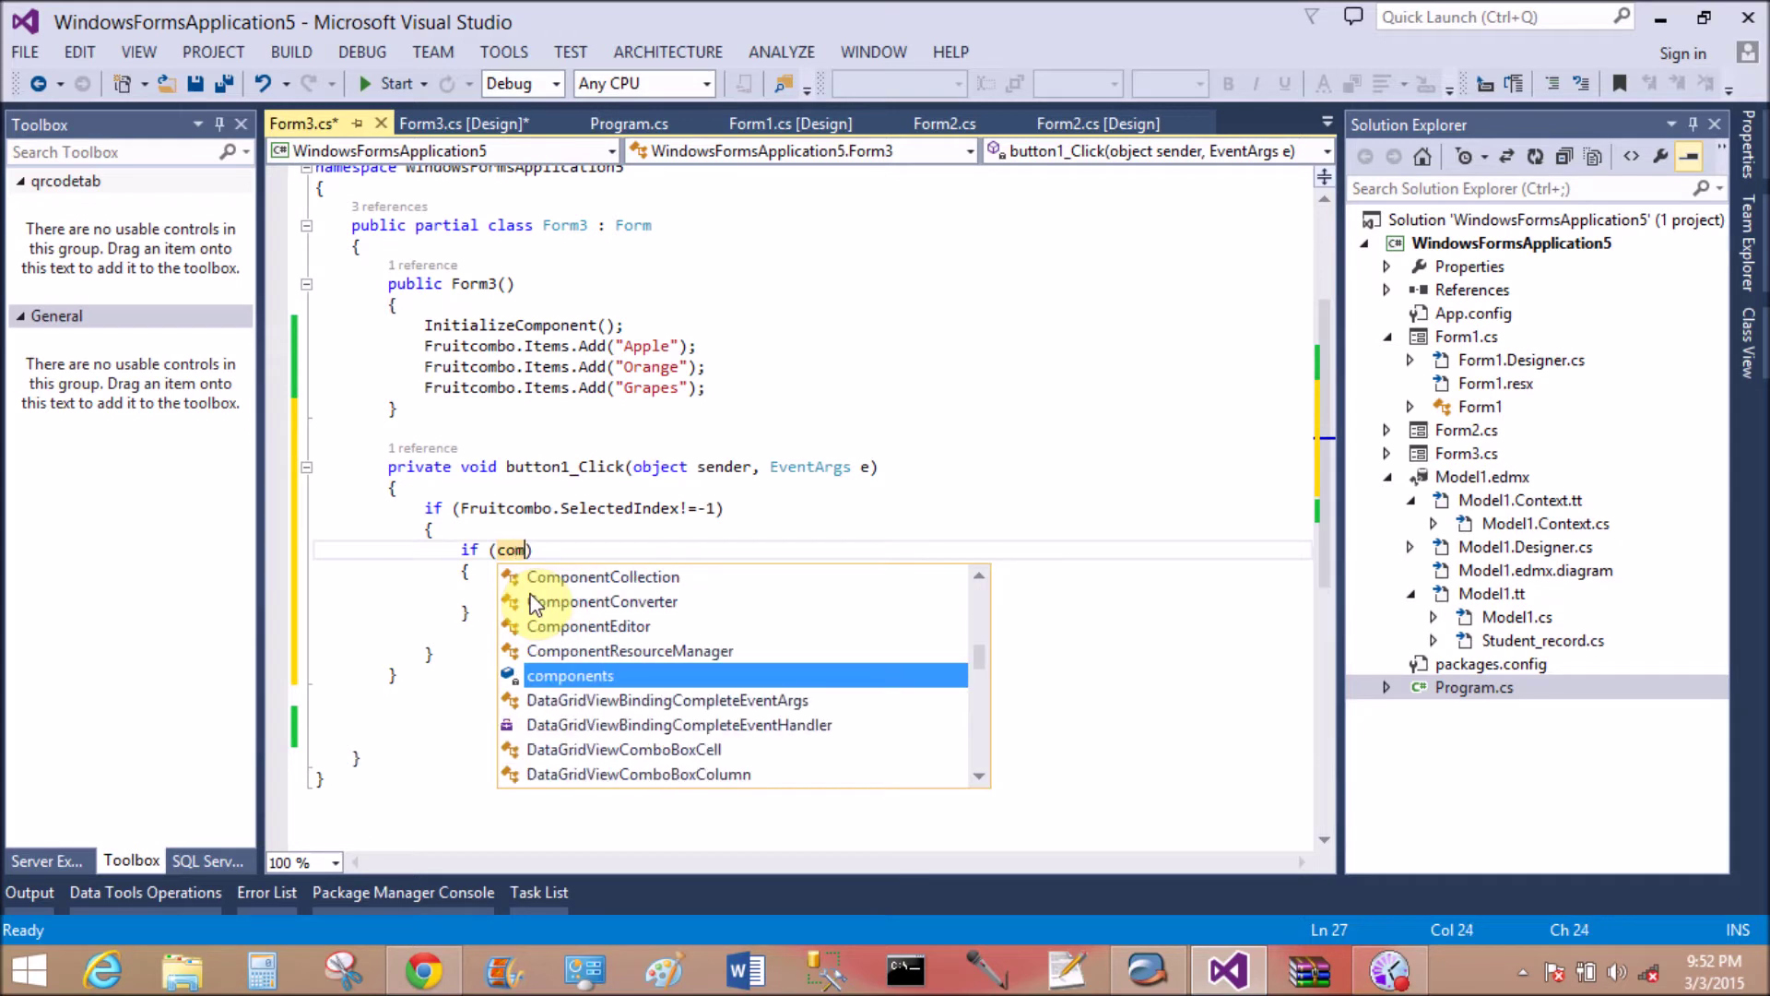
pyautogui.press('BackSpace')
pyautogui.press('BackSpace')
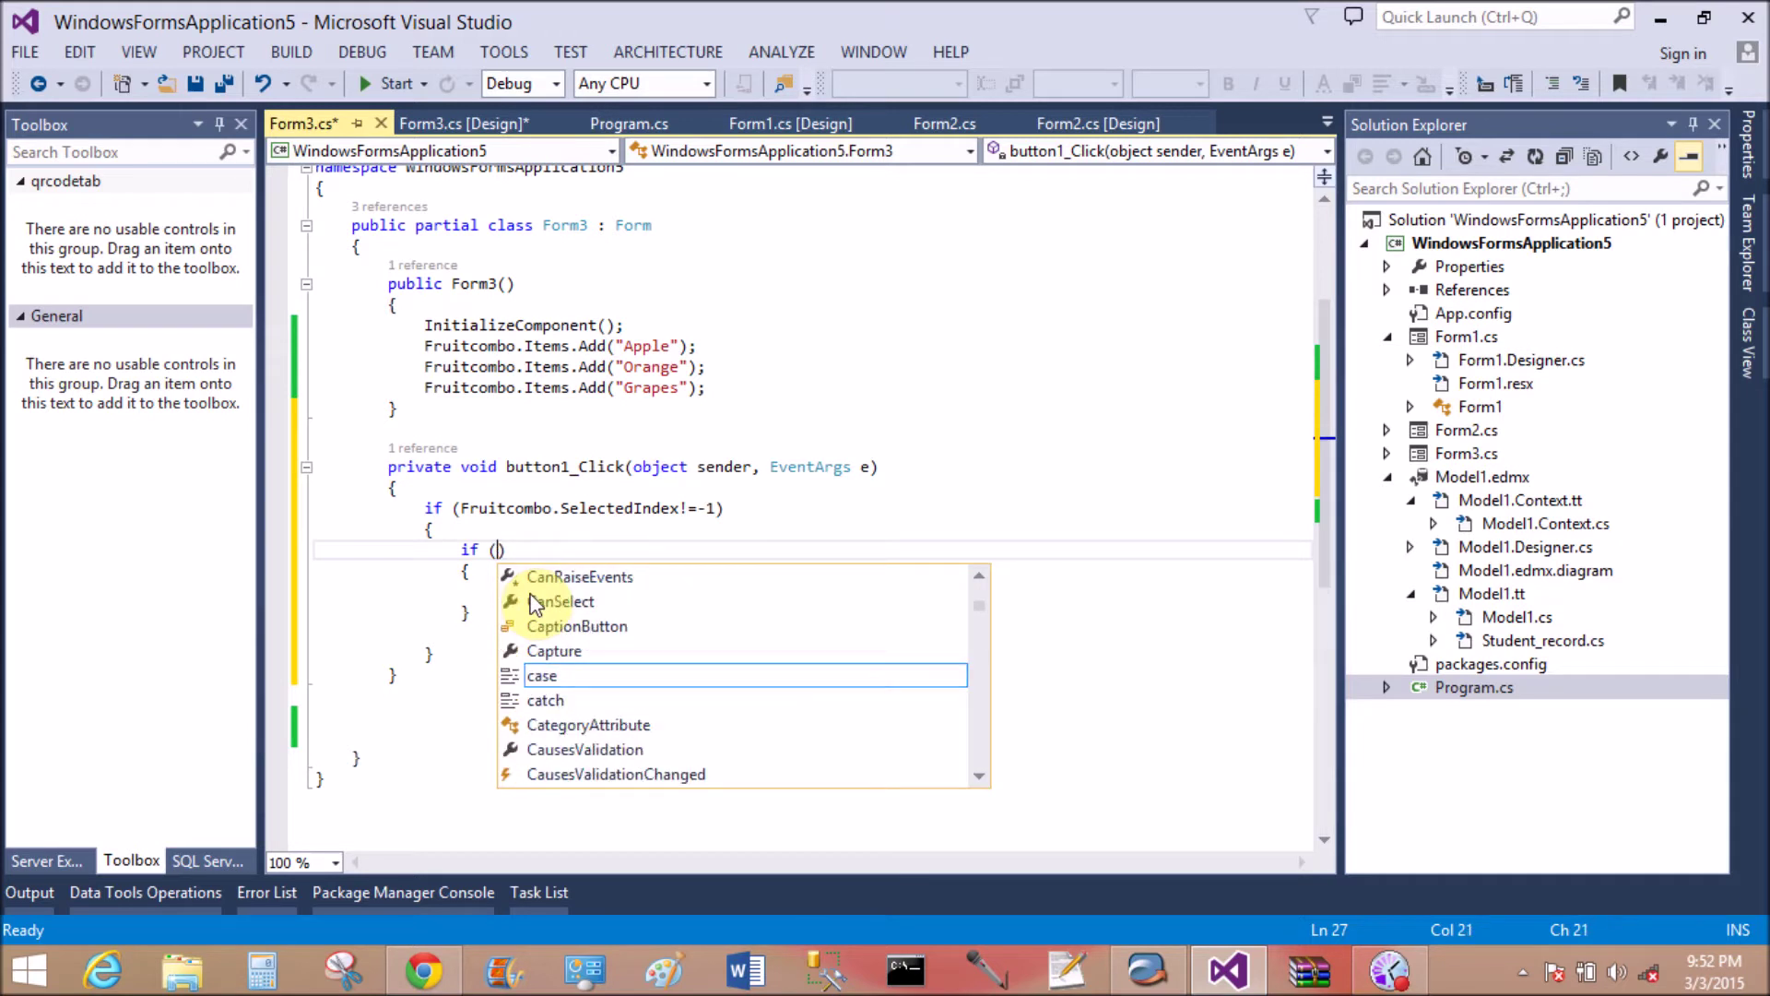
pyautogui.write('mess')
pyautogui.press('Down')
pyautogui.press('Tab')
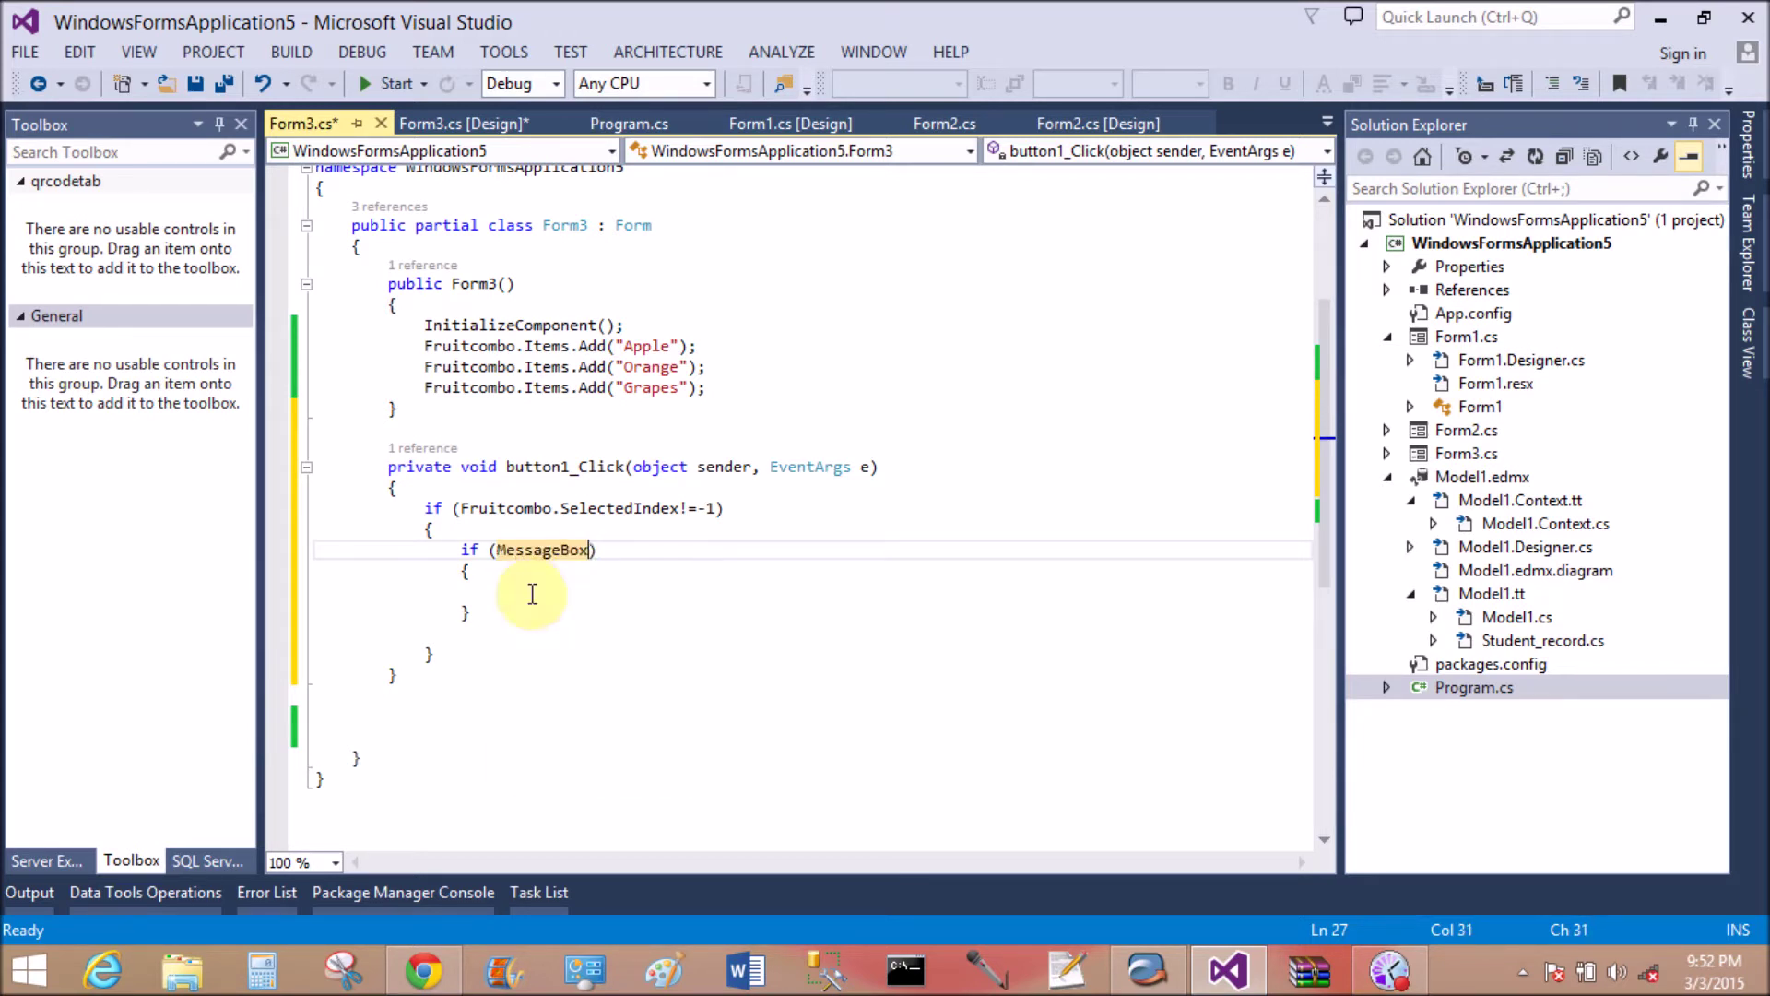
pyautogui.write('.')
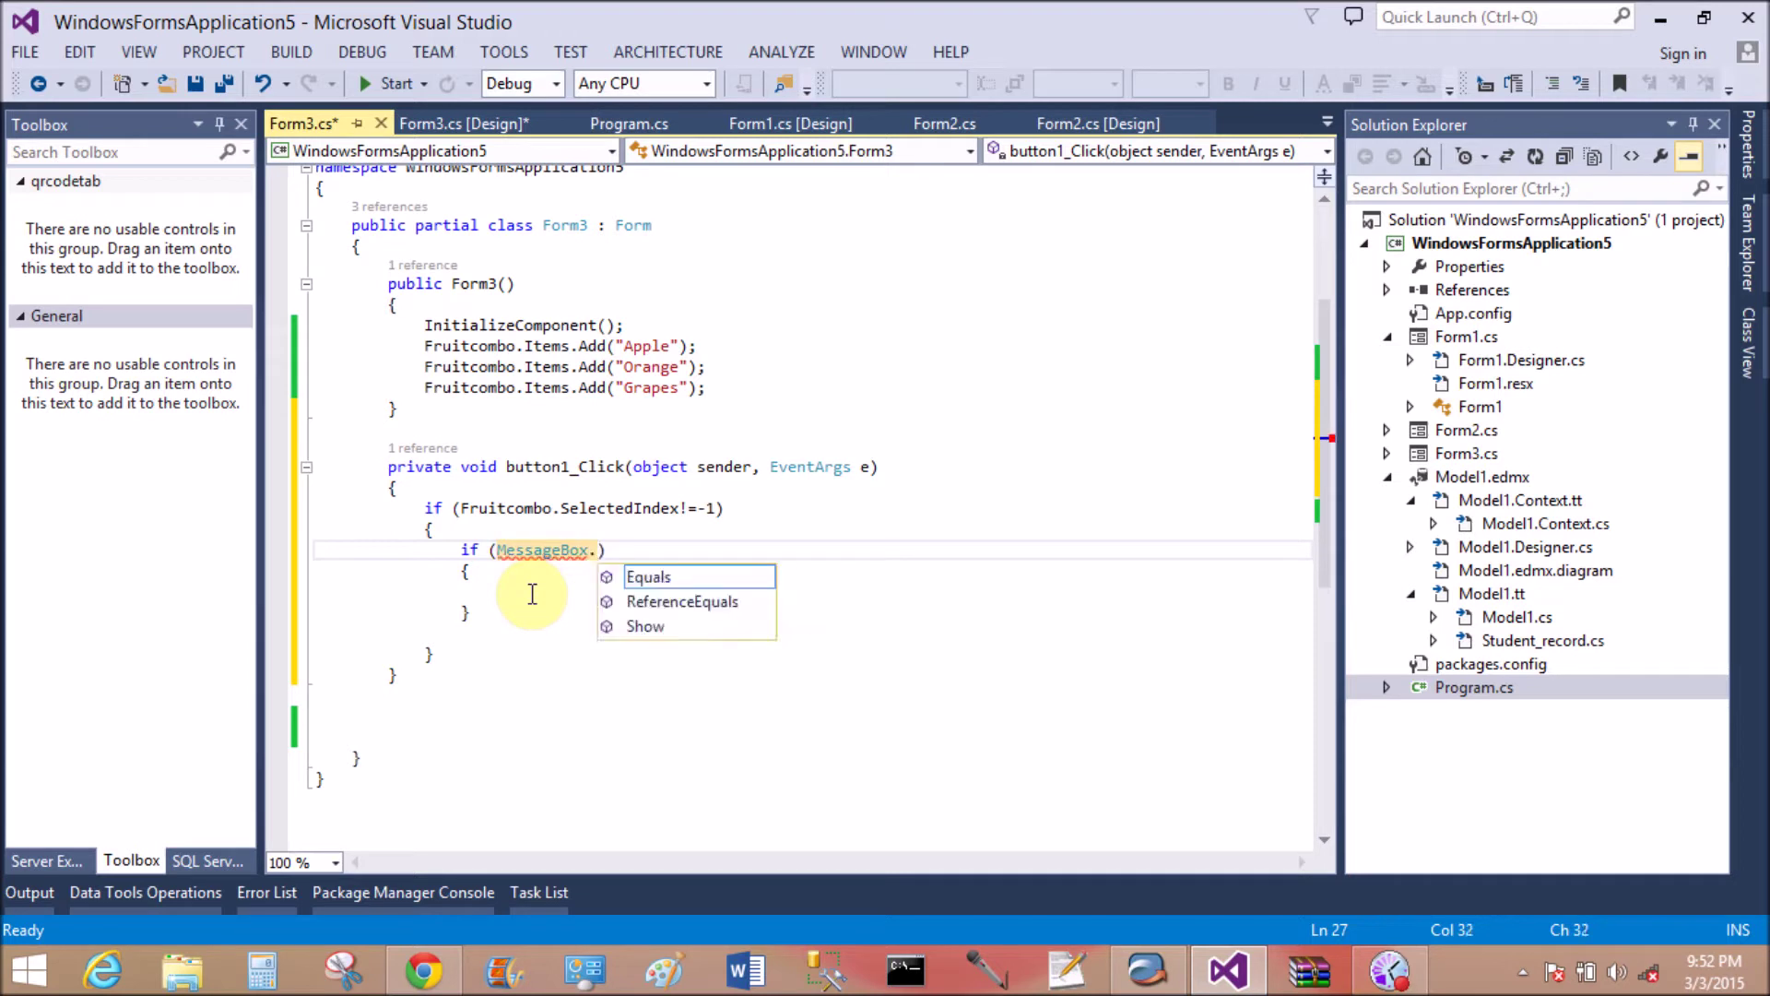
pyautogui.write('show')
pyautogui.press('Tab')
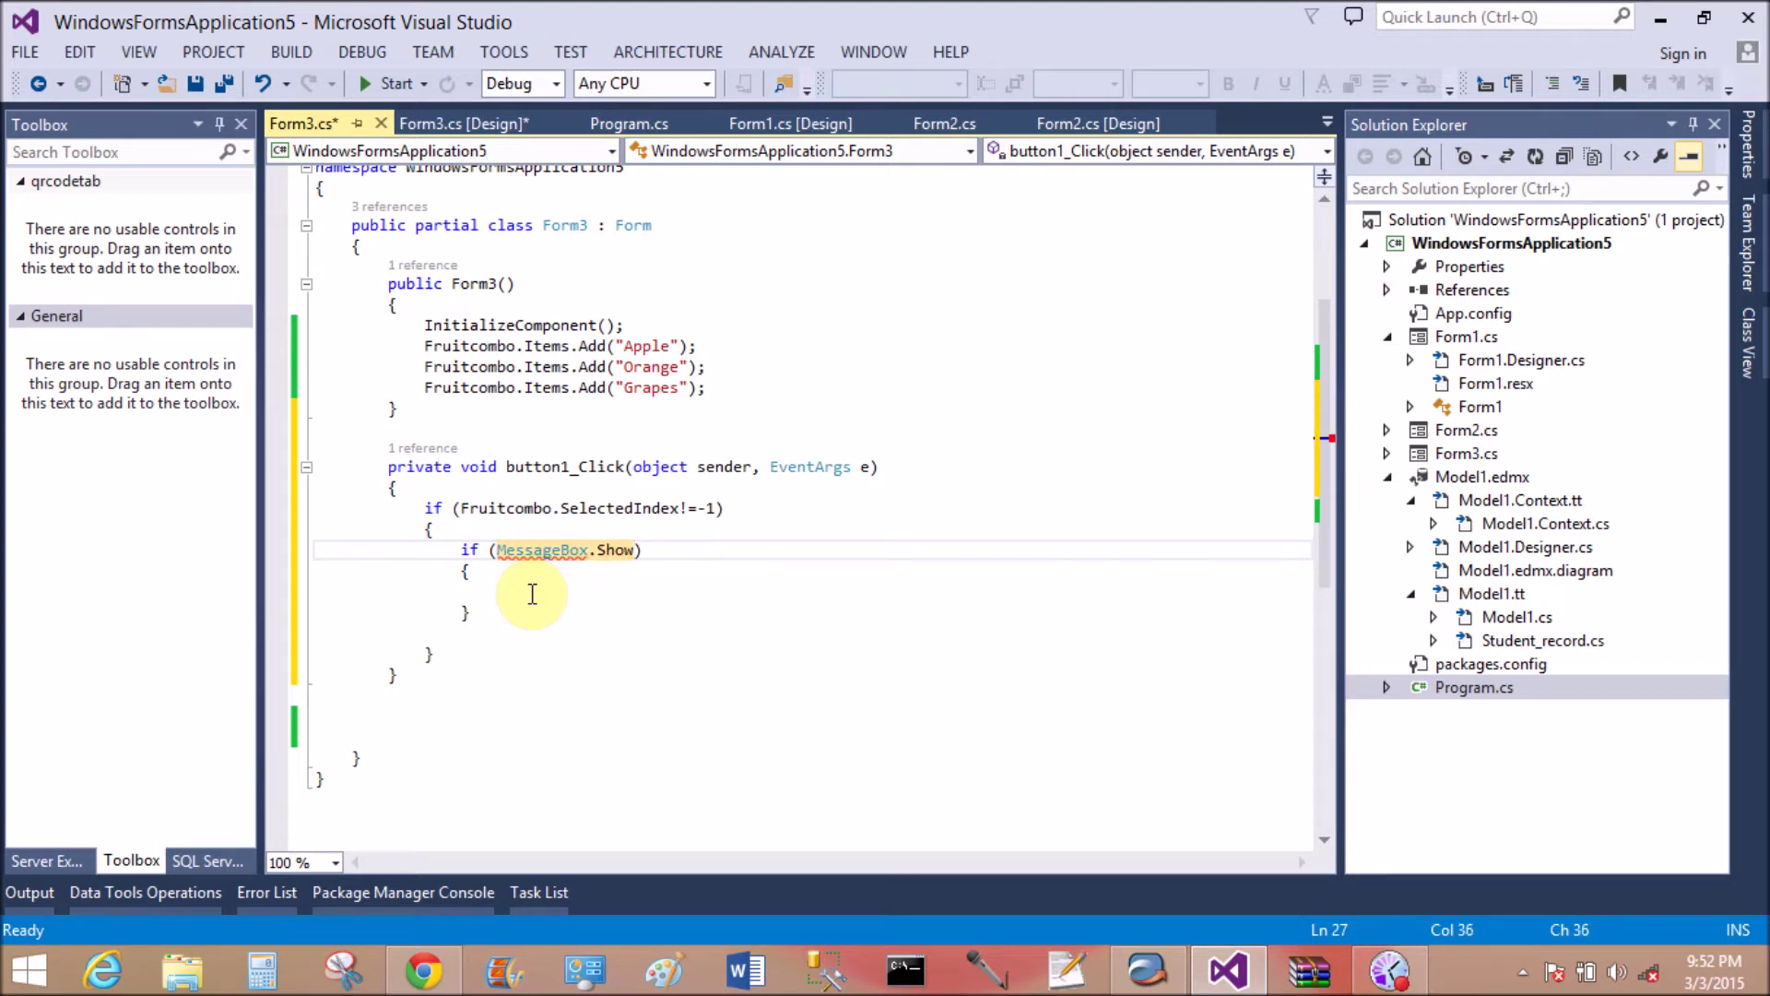
pyautogui.write('("')
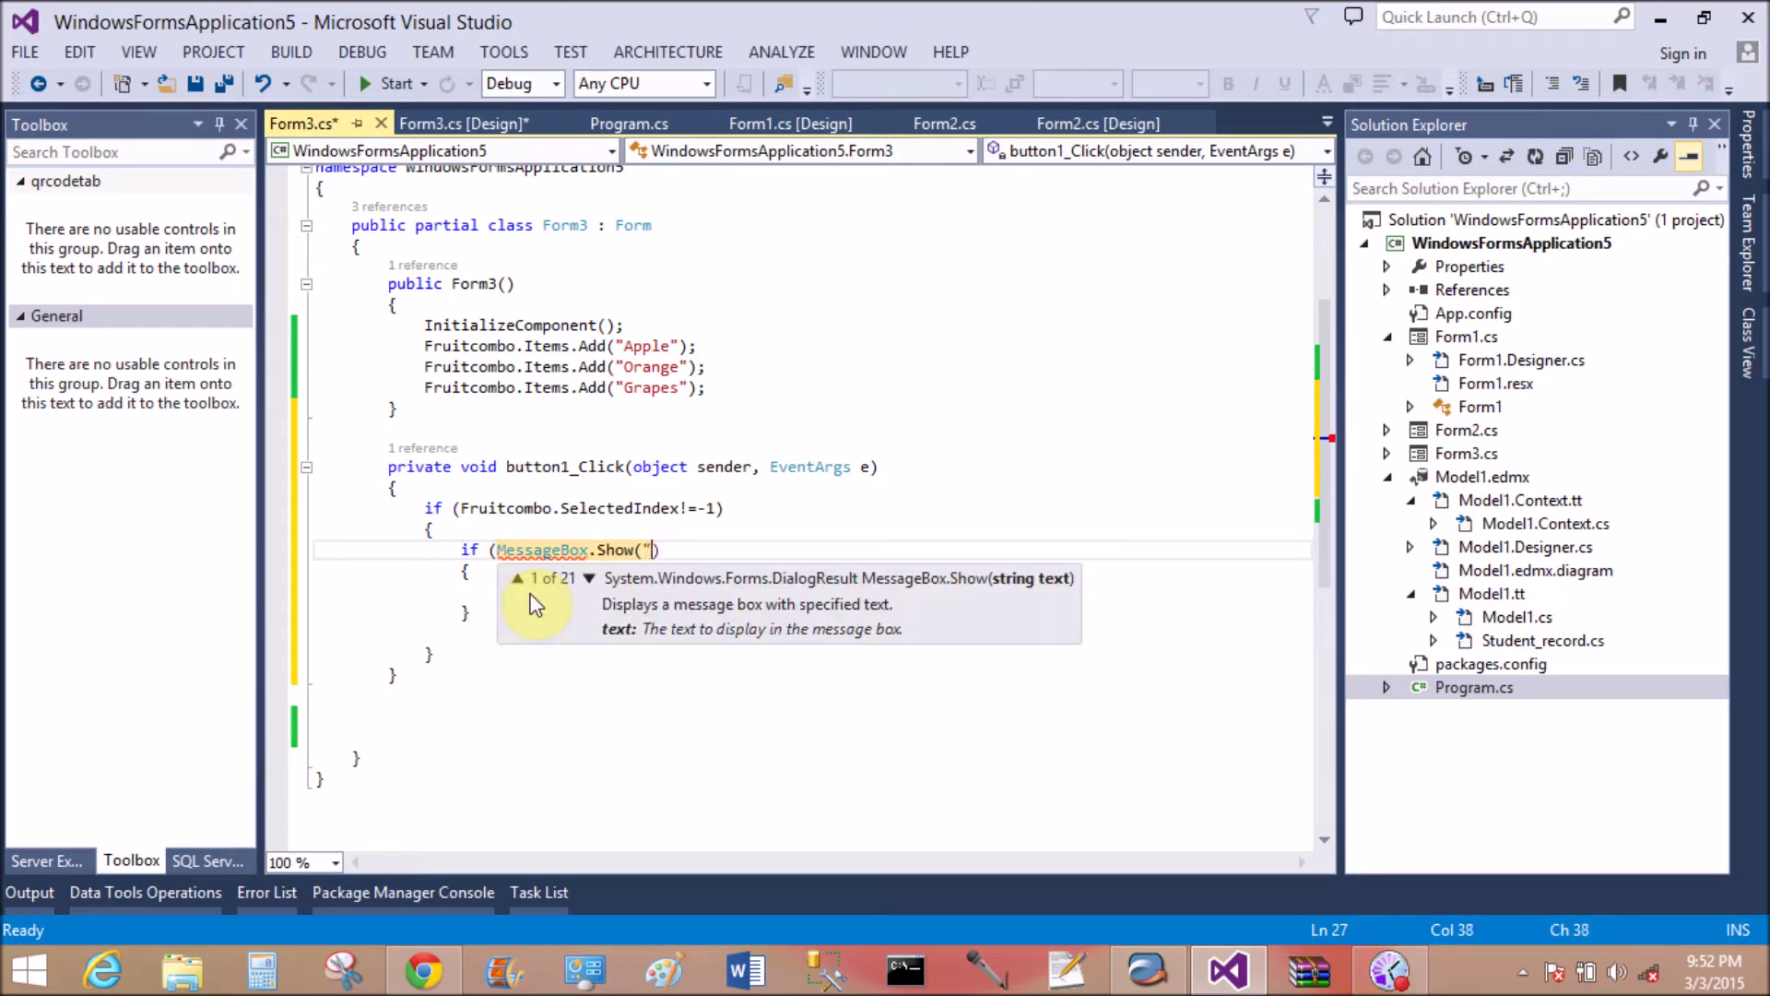
pyautogui.write('Ar')
pyautogui.write('e Y')
pyautogui.write('ou su')
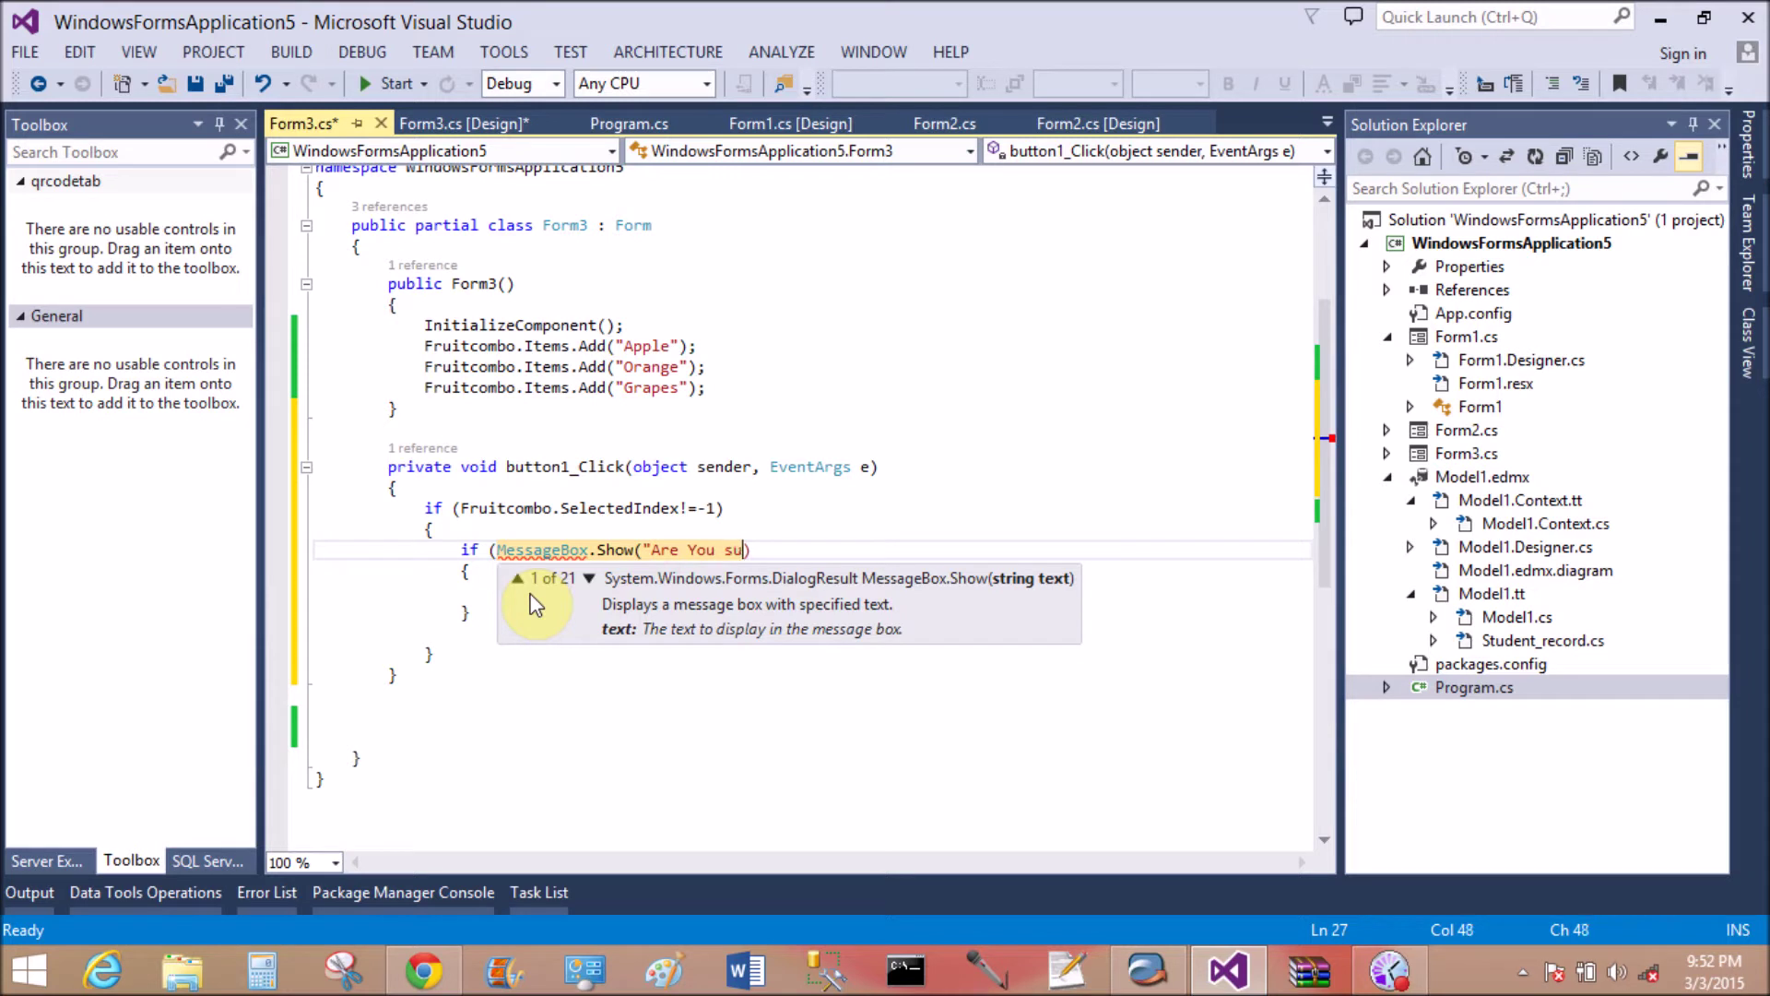
pyautogui.write('re you want to ')
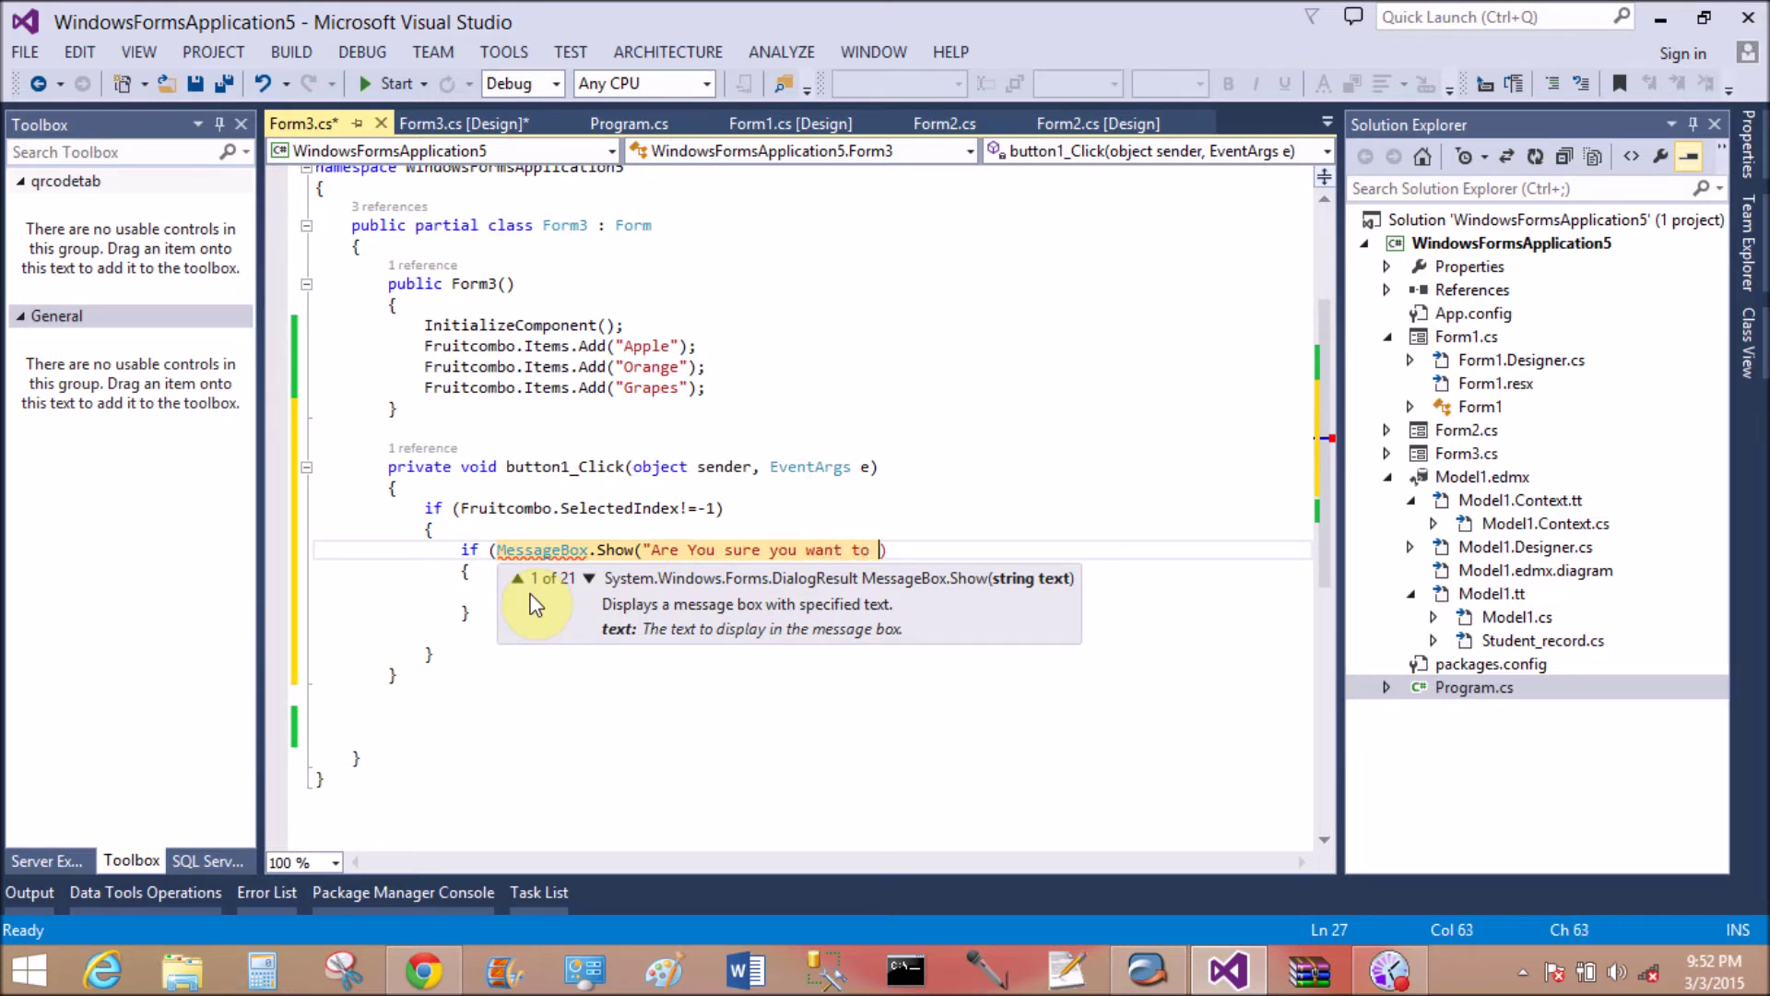
pyautogui.write('delete i')
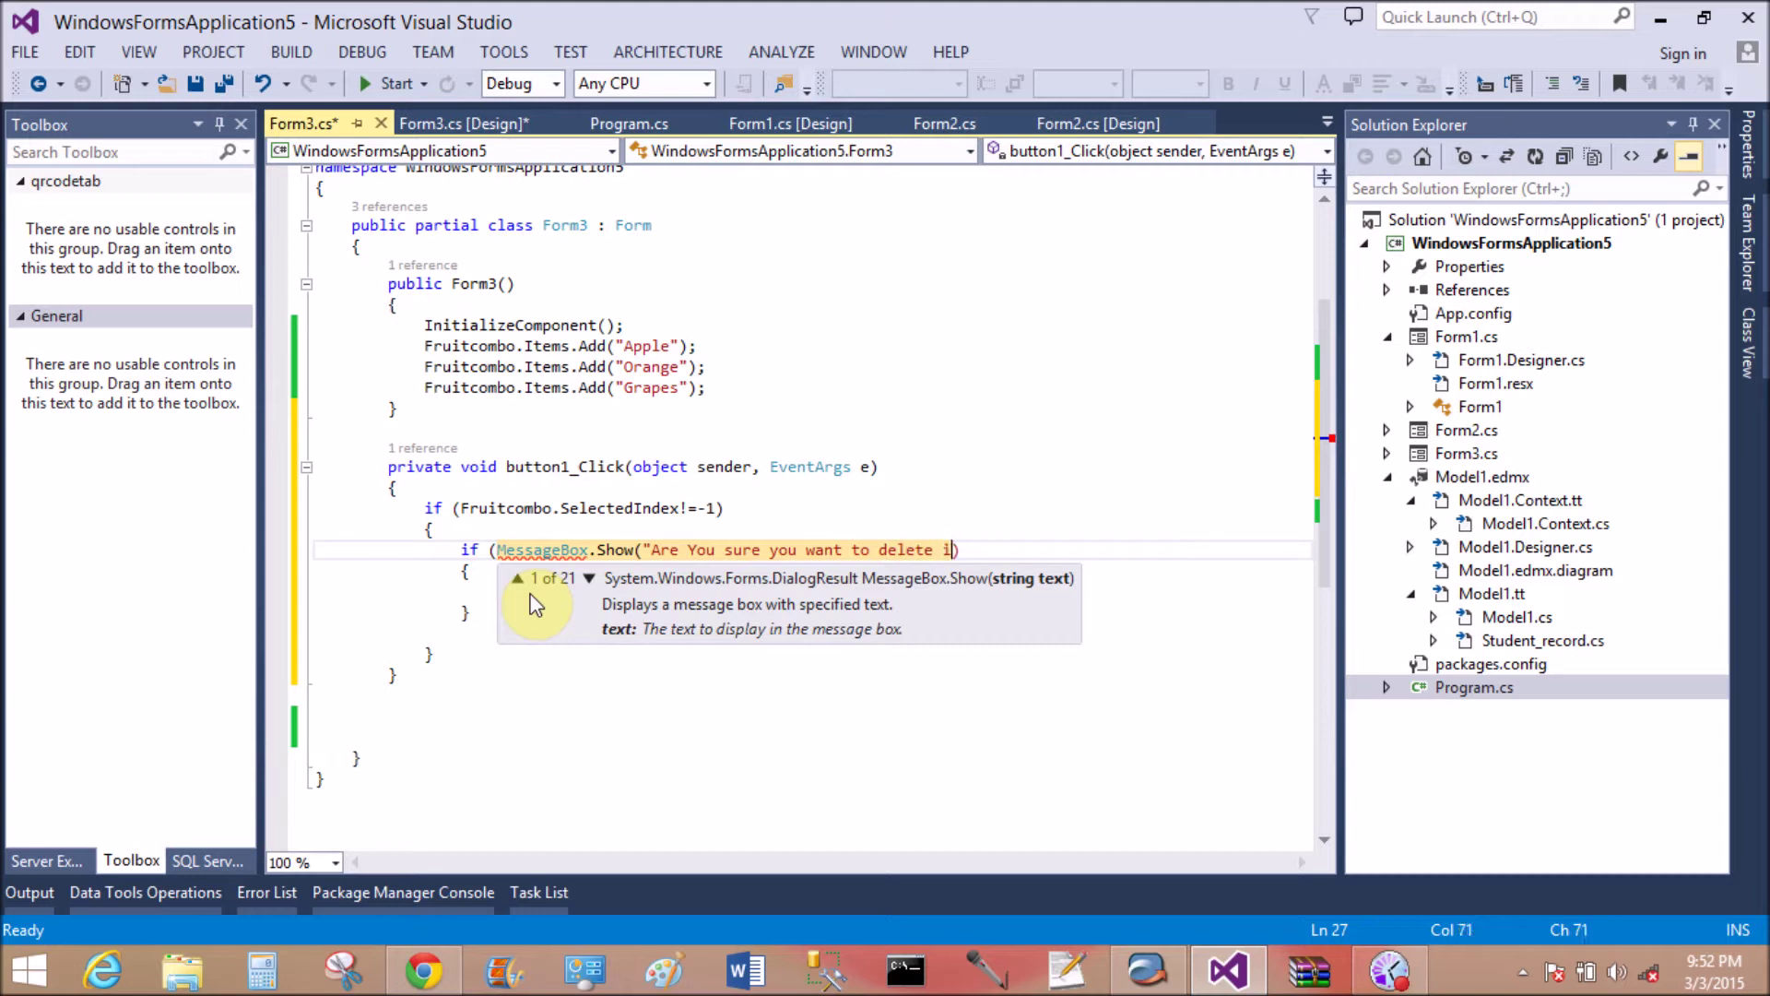
pyautogui.write('tem",')
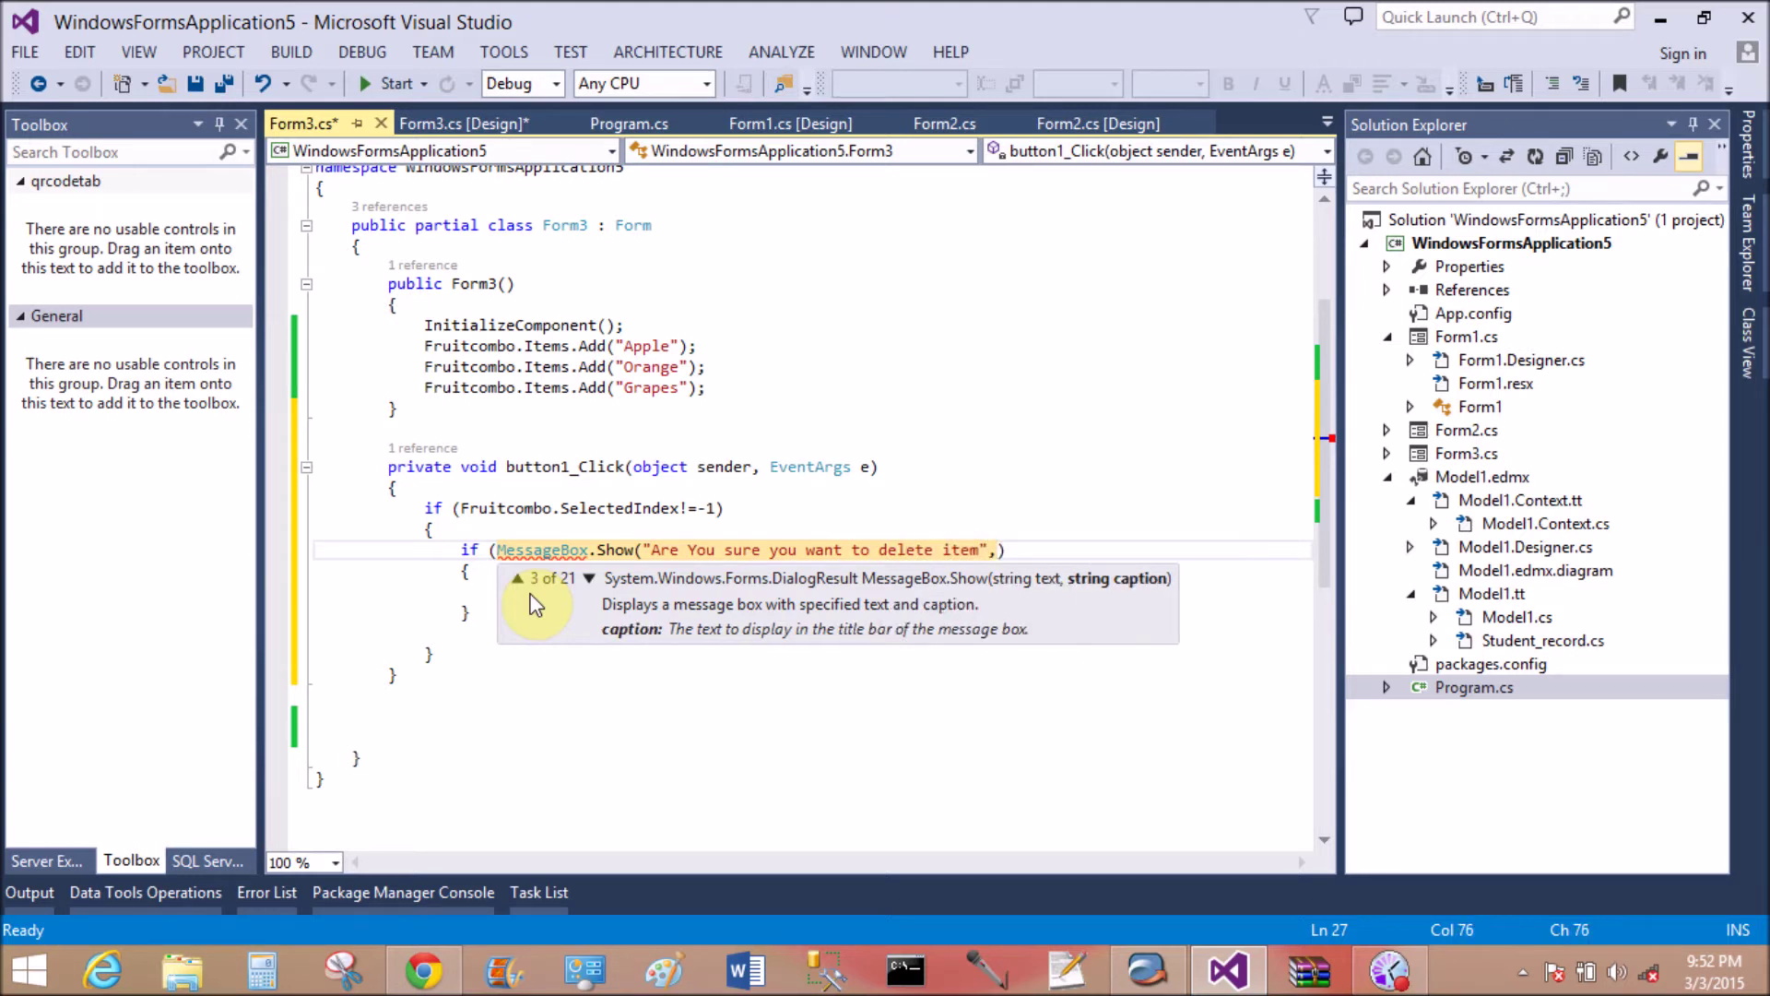
pyautogui.write('Dele')
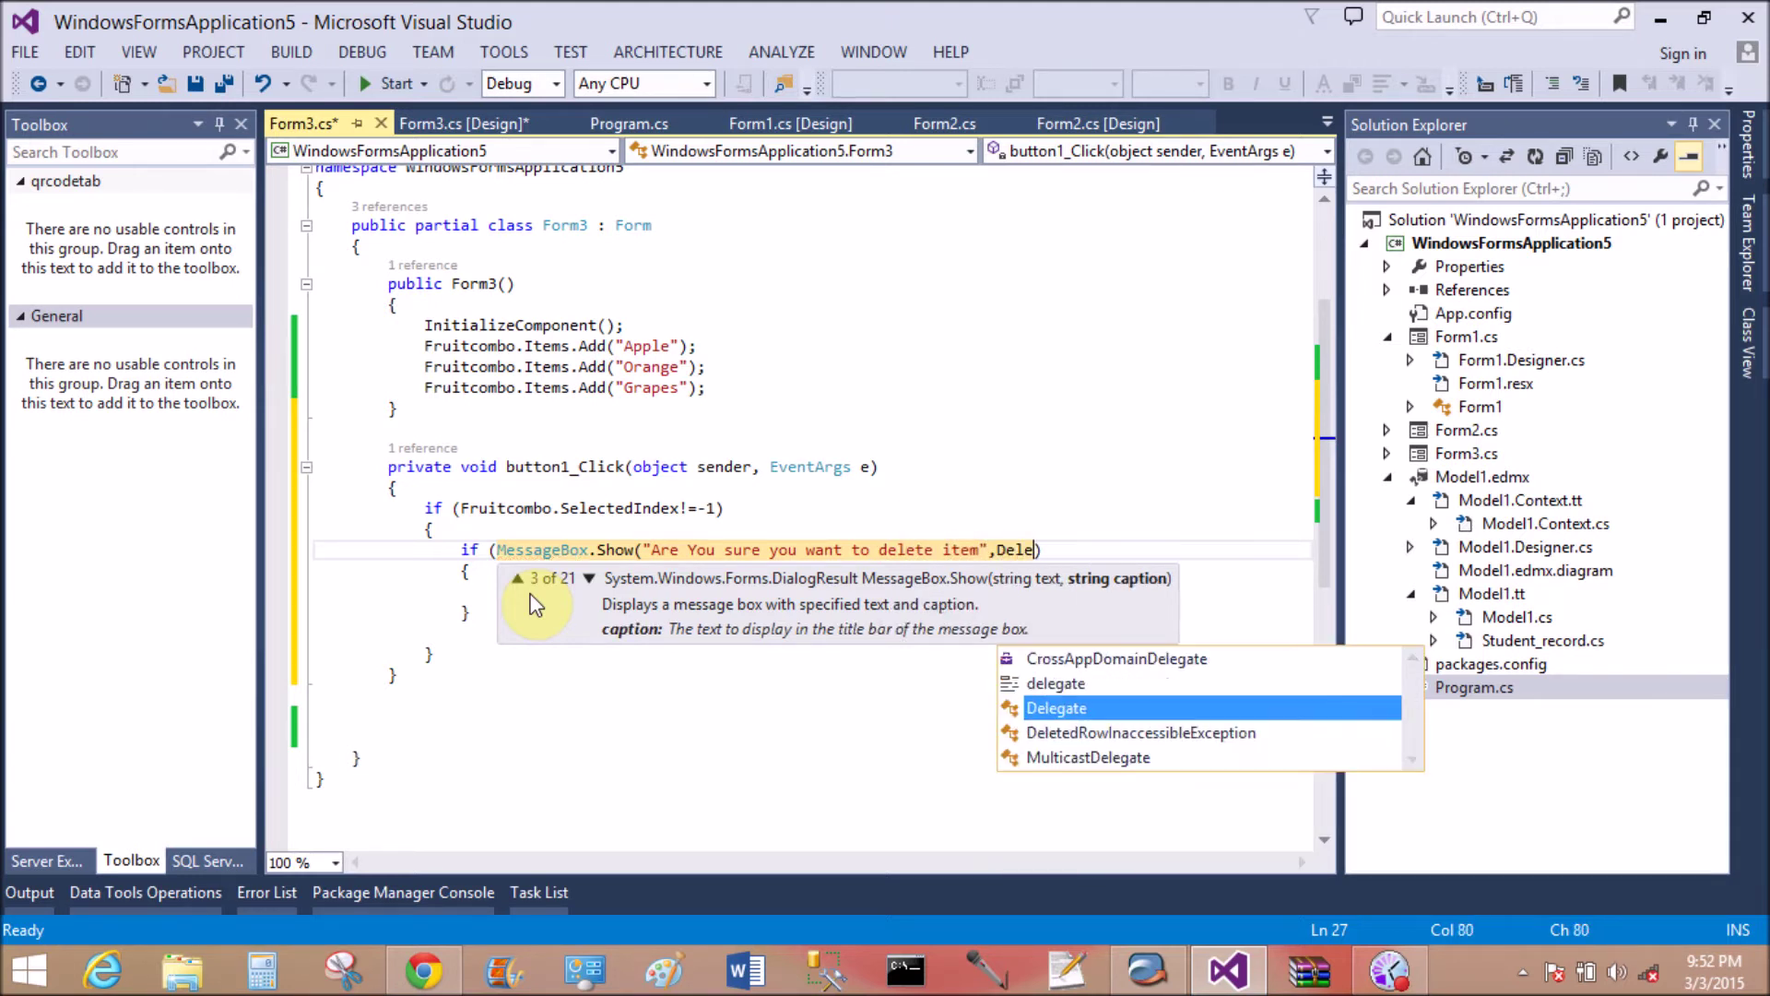
# Pass "Delete Item", MessageBoxButtons.YesNo and MessageBoxIcon.Information to the MessageBox.Show call
pyautogui.press('BackSpace')
pyautogui.press('BackSpace')
pyautogui.press('BackSpace')
pyautogui.write('"')
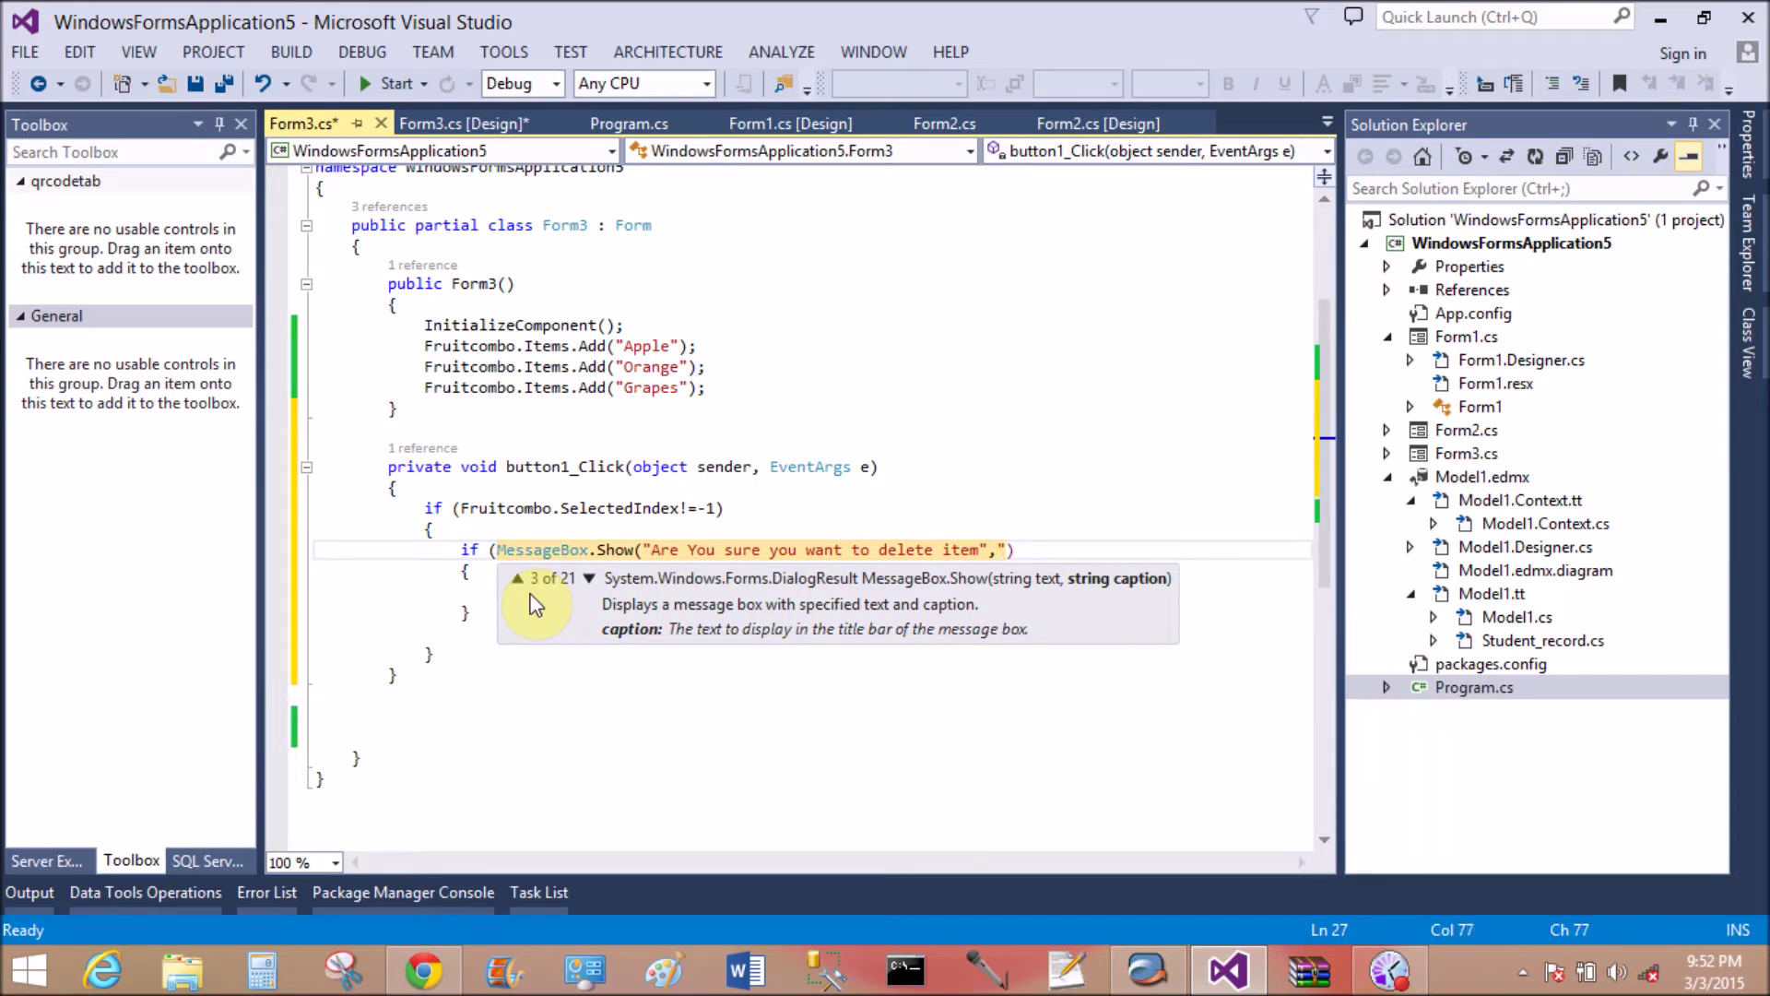
pyautogui.write('Delete')
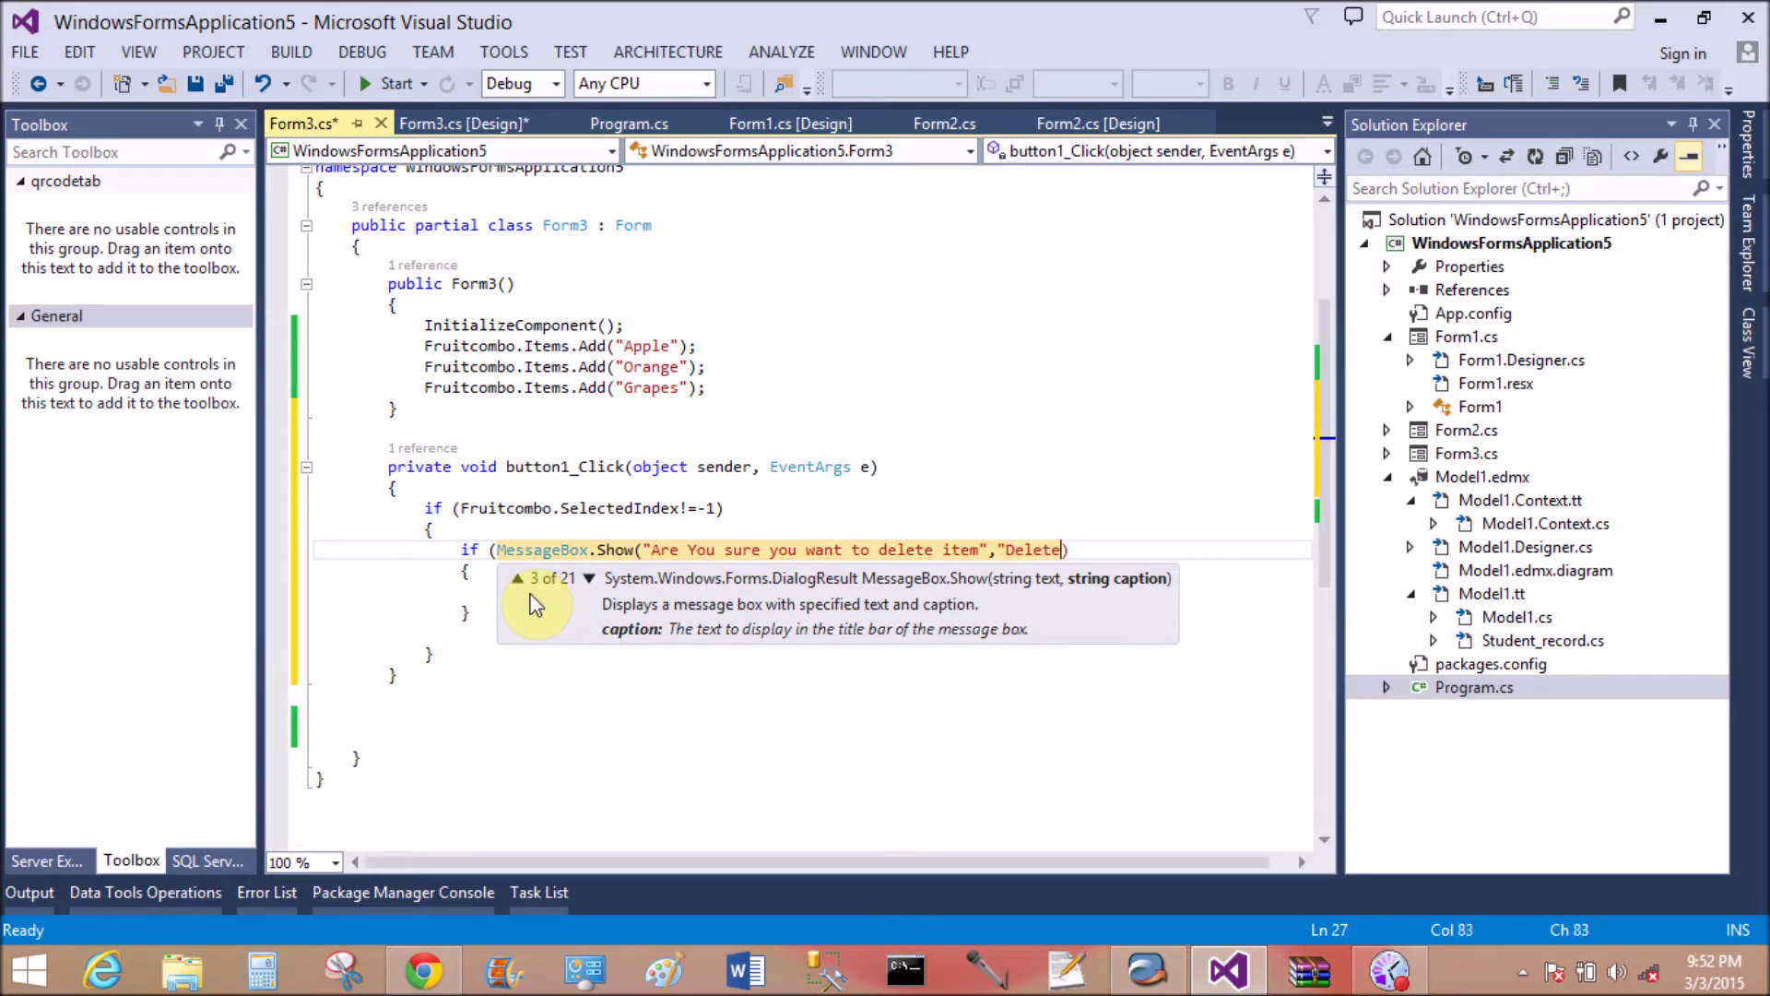
pyautogui.write('",')
pyautogui.press('BackSpace')
pyautogui.press('BackSpace')
pyautogui.press('BackSpace')
pyautogui.write('I')
pyautogui.write('tem",')
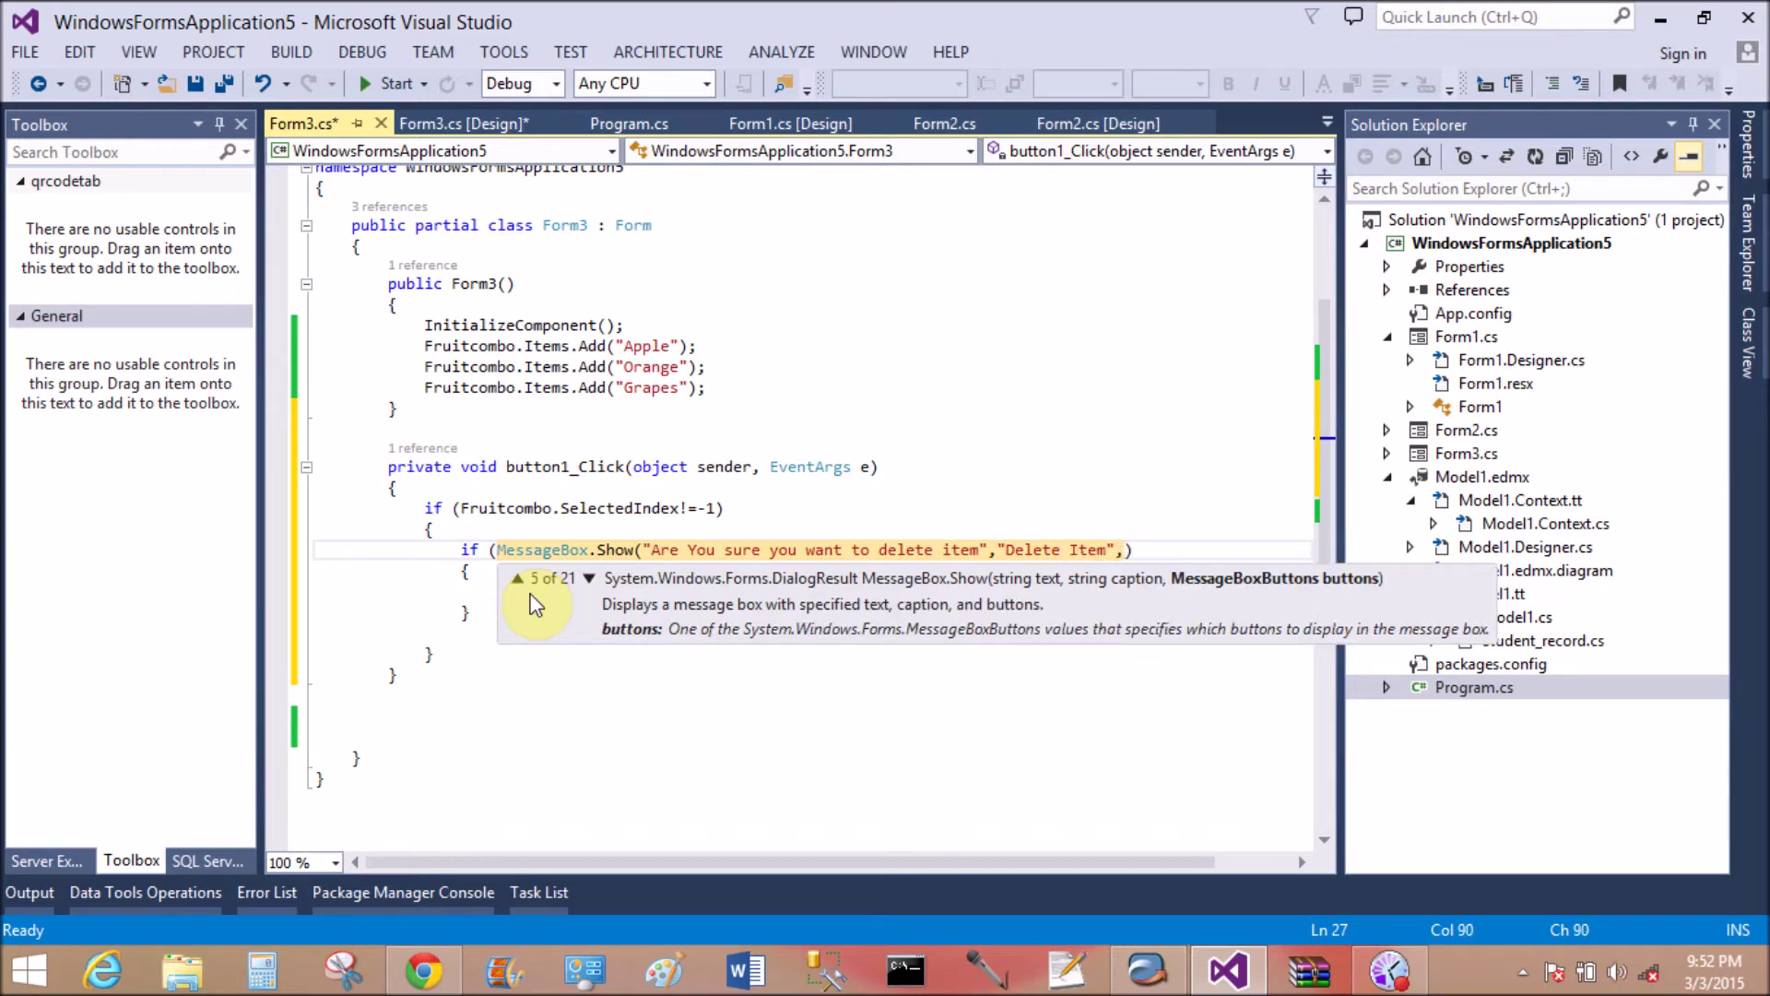
pyautogui.write('mes')
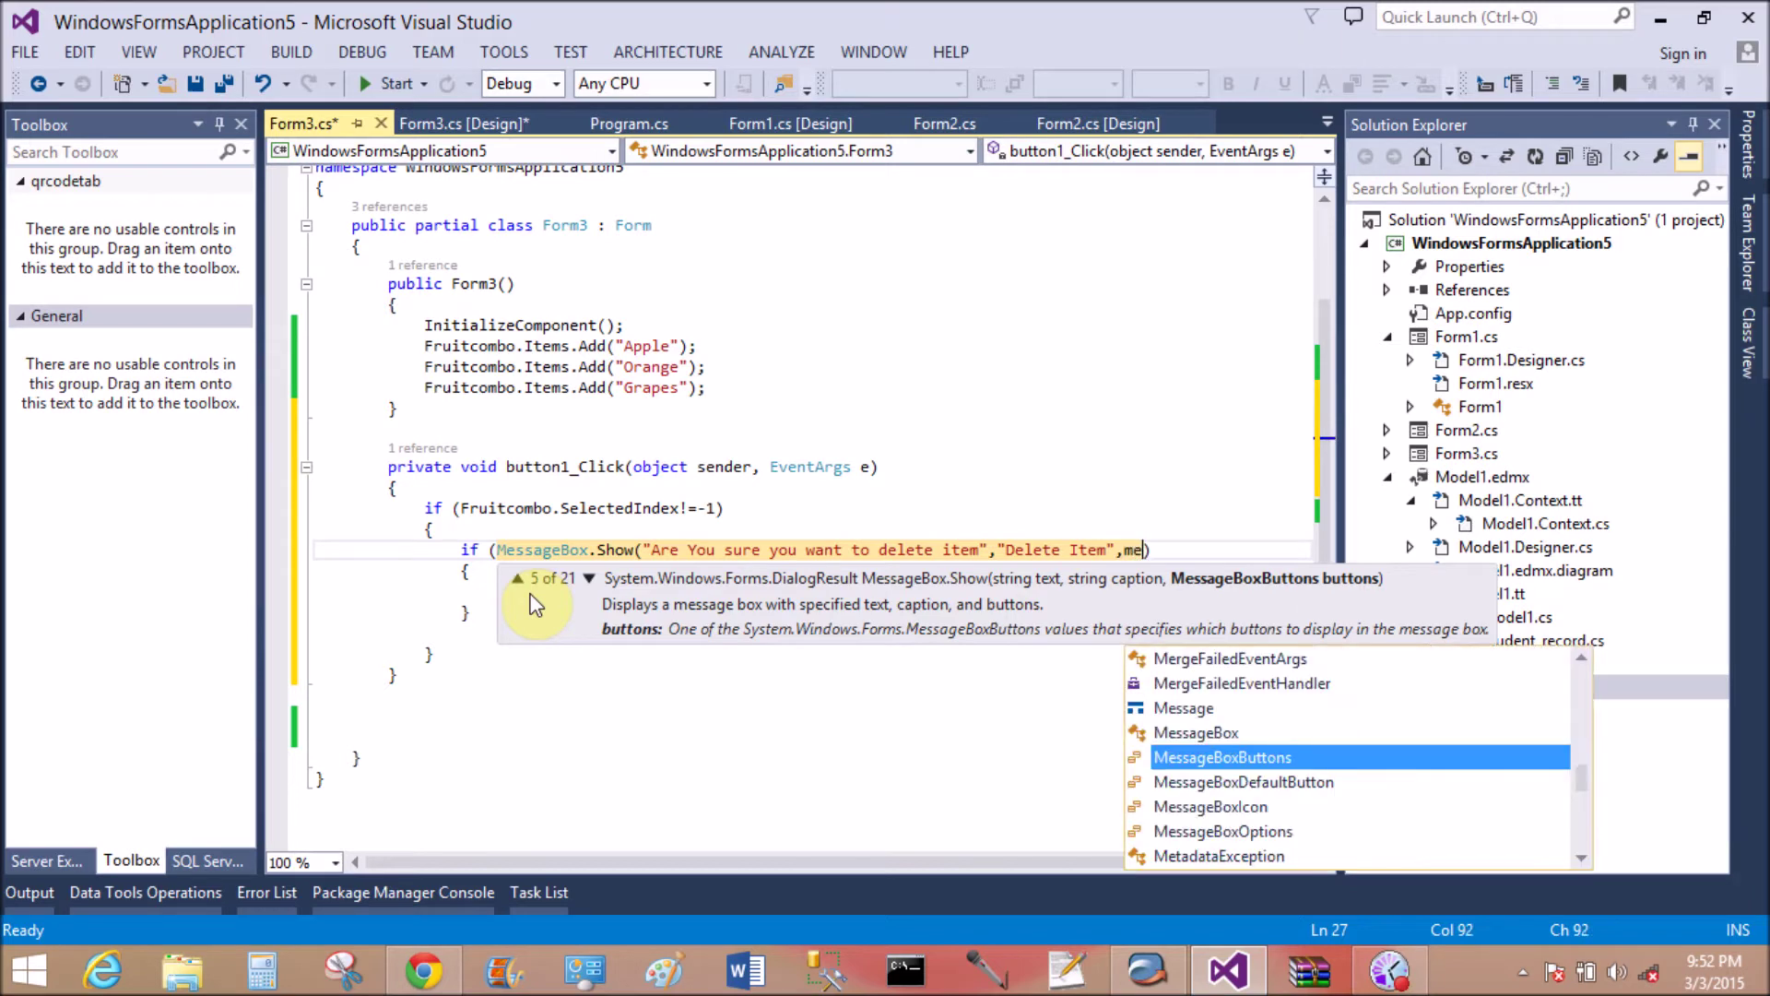
pyautogui.write('s')
pyautogui.press('Tab')
pyautogui.write('.')
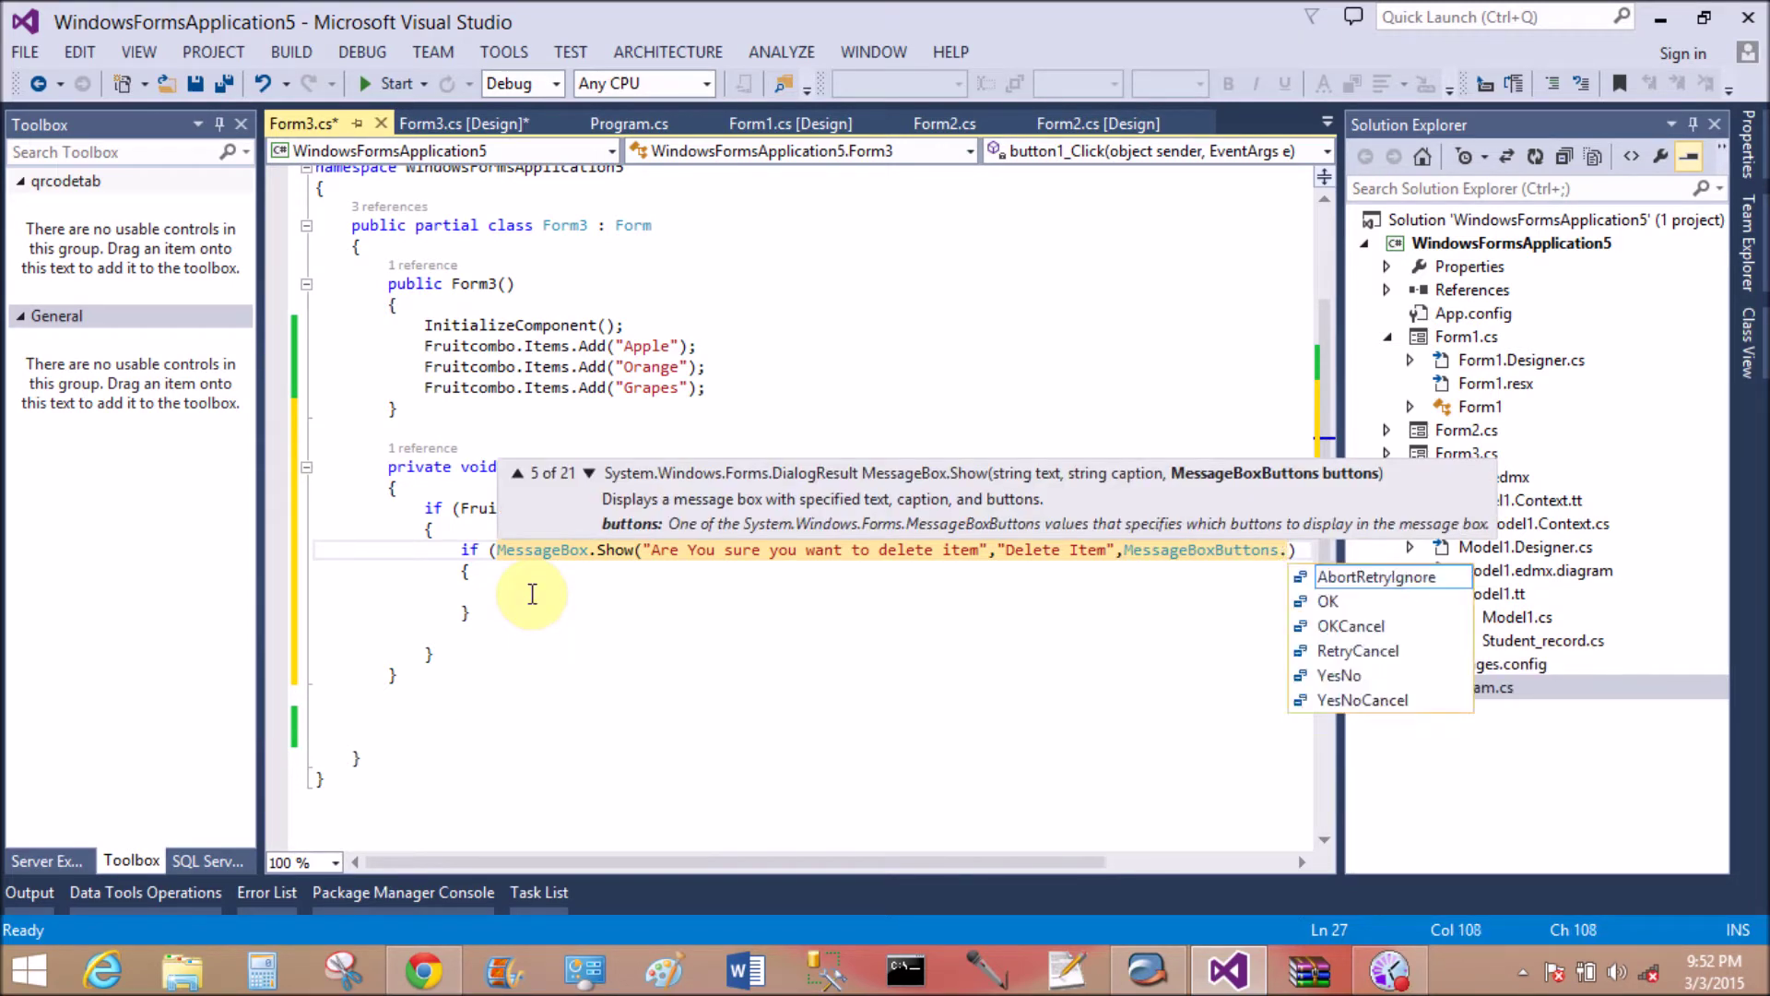
pyautogui.write('yes')
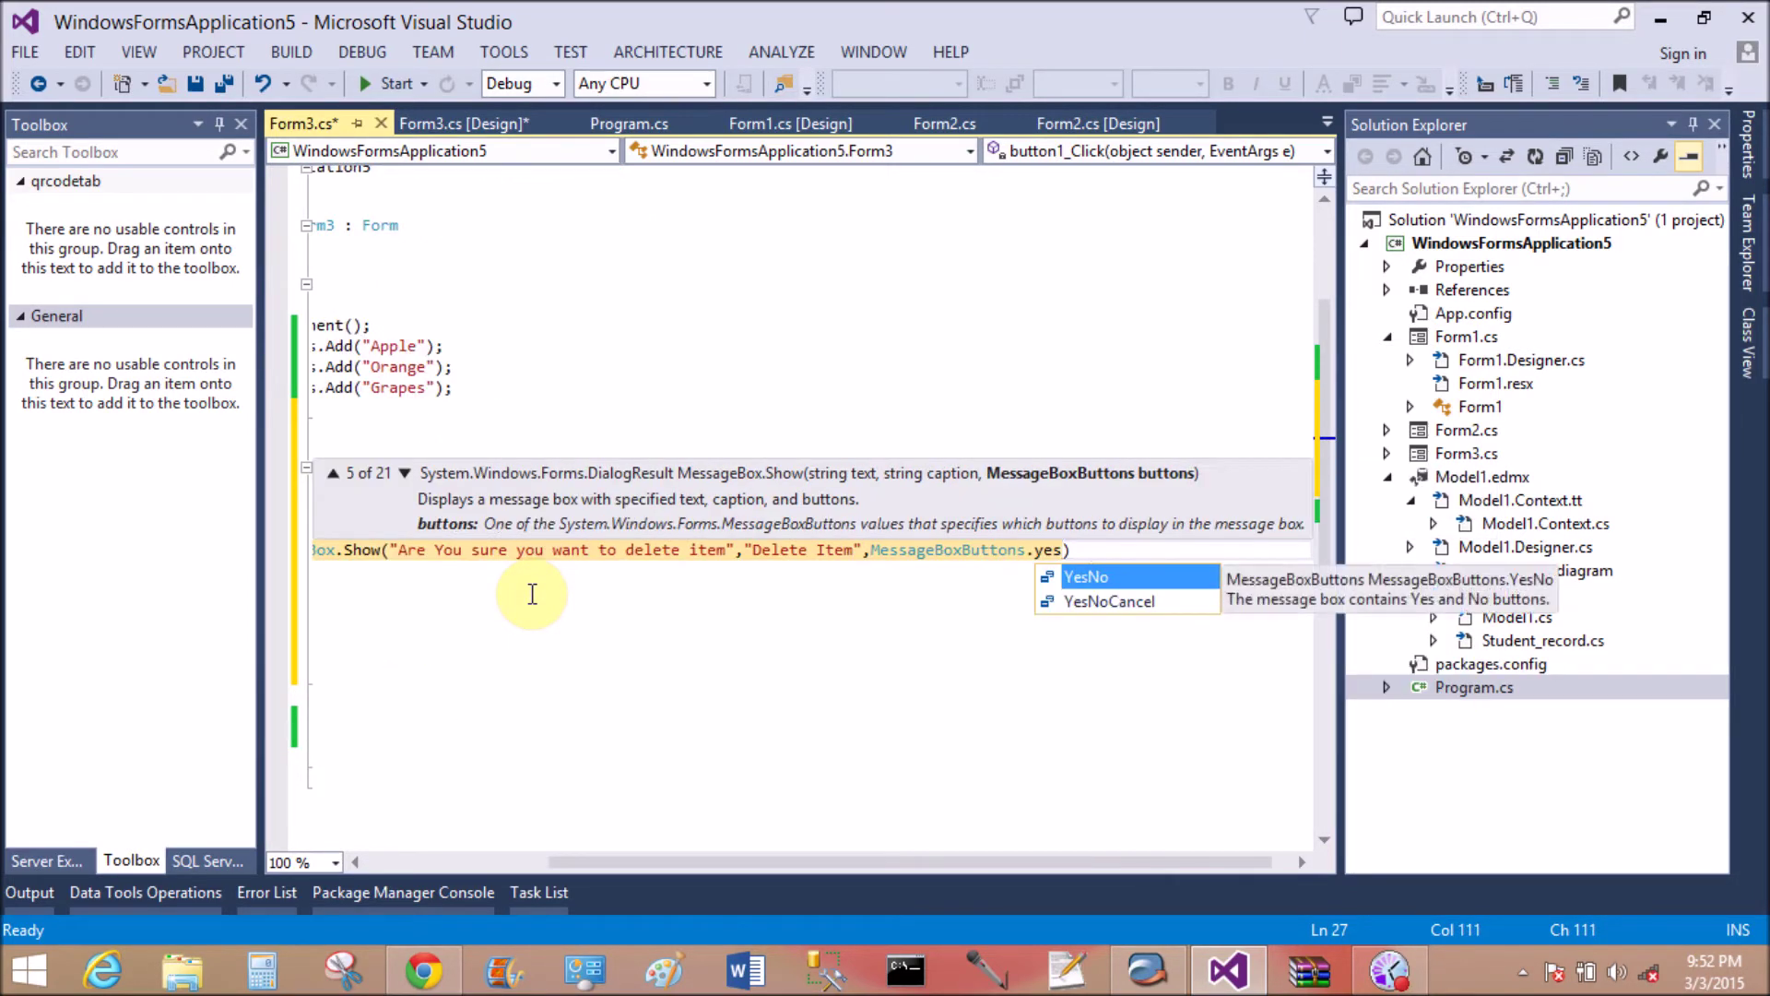
pyautogui.press('Tab')
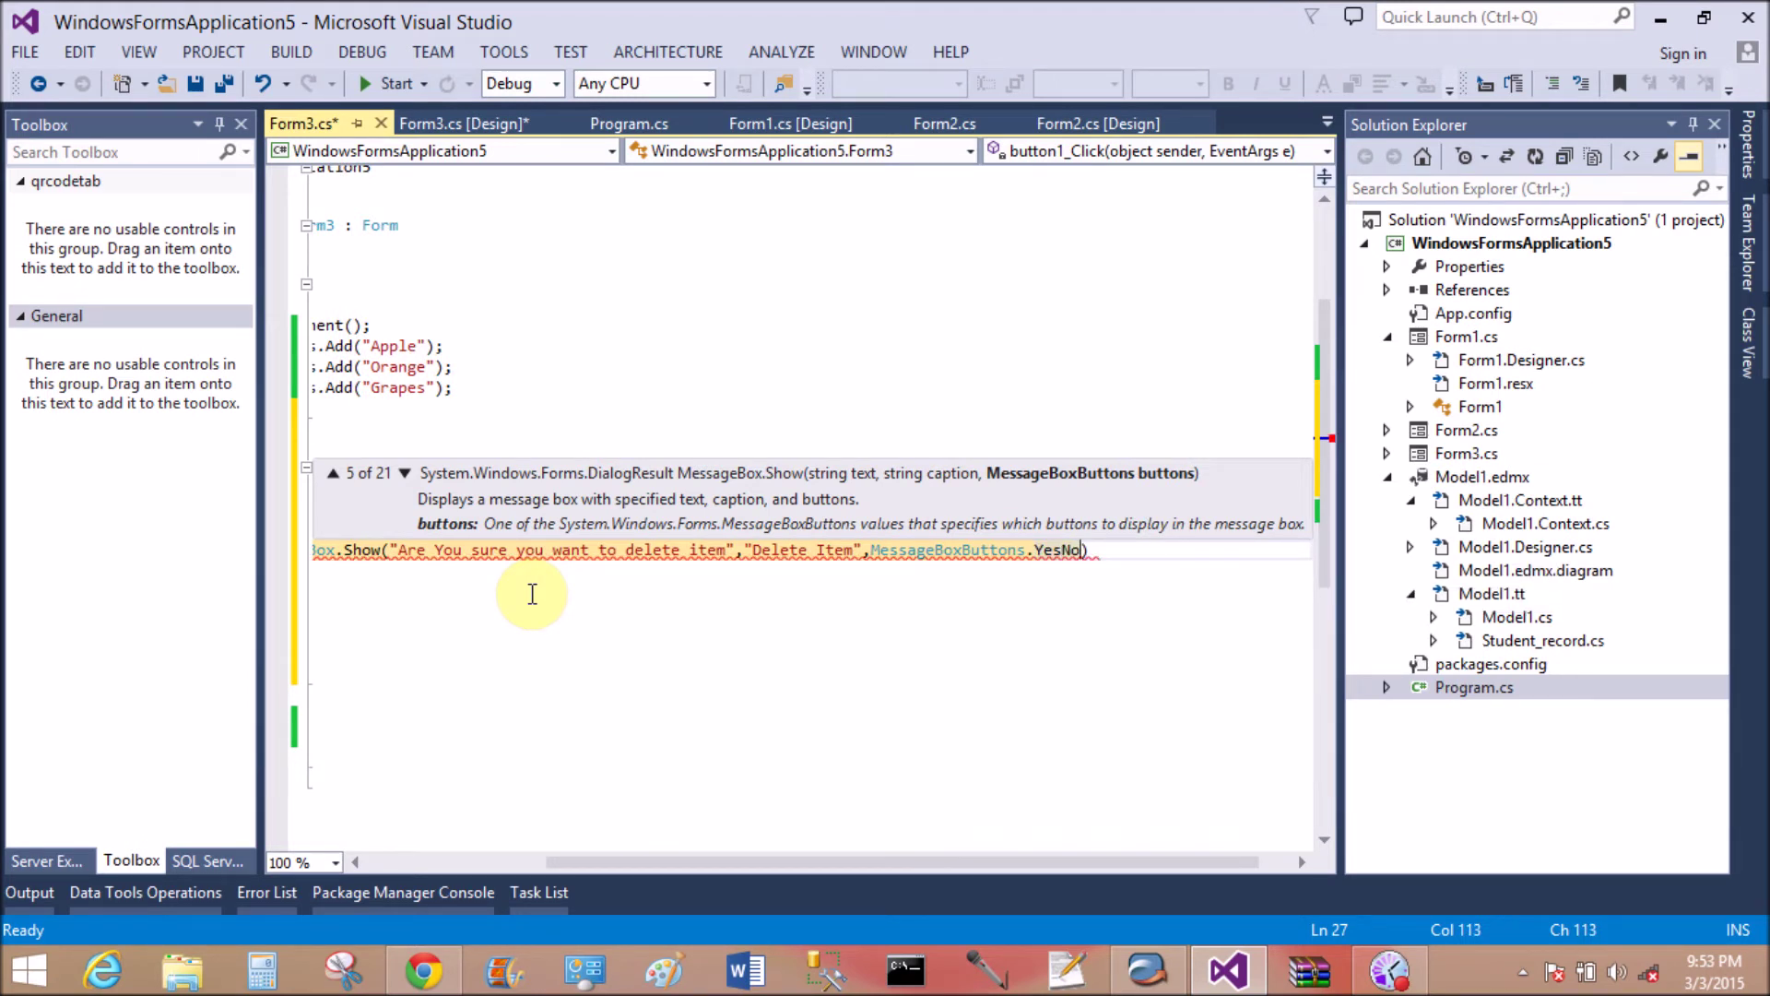
pyautogui.write(',mes')
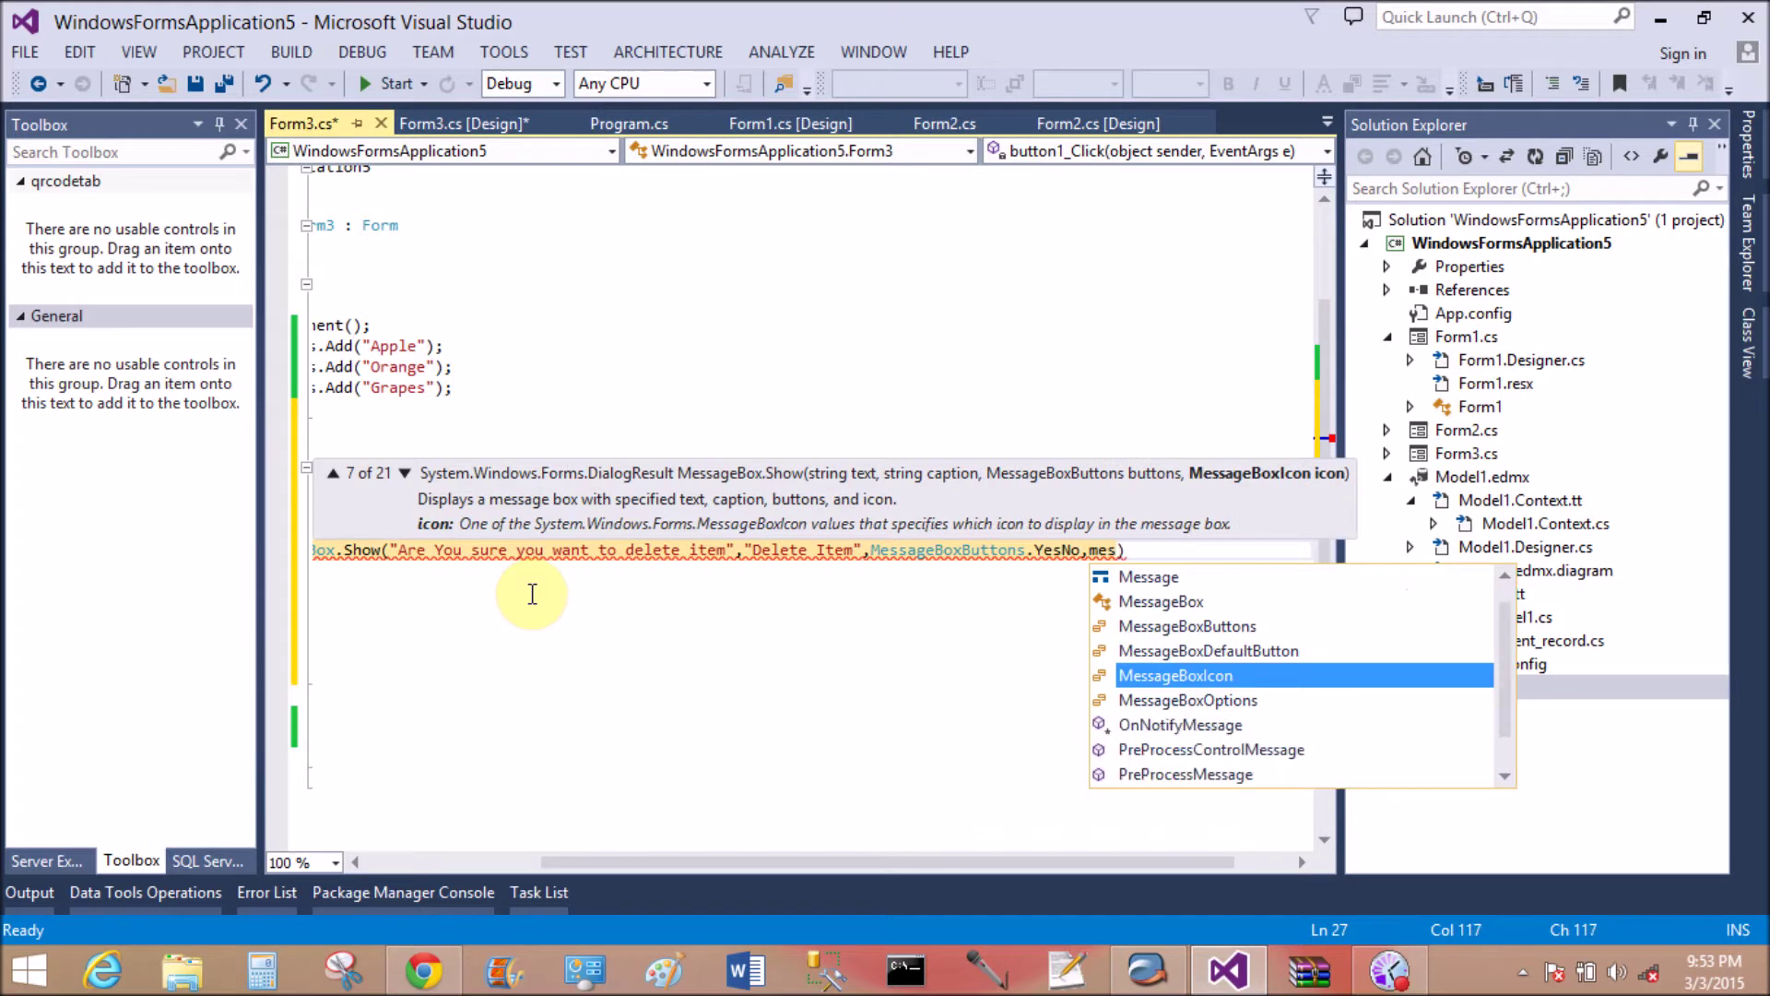
pyautogui.write('s')
pyautogui.press('Tab')
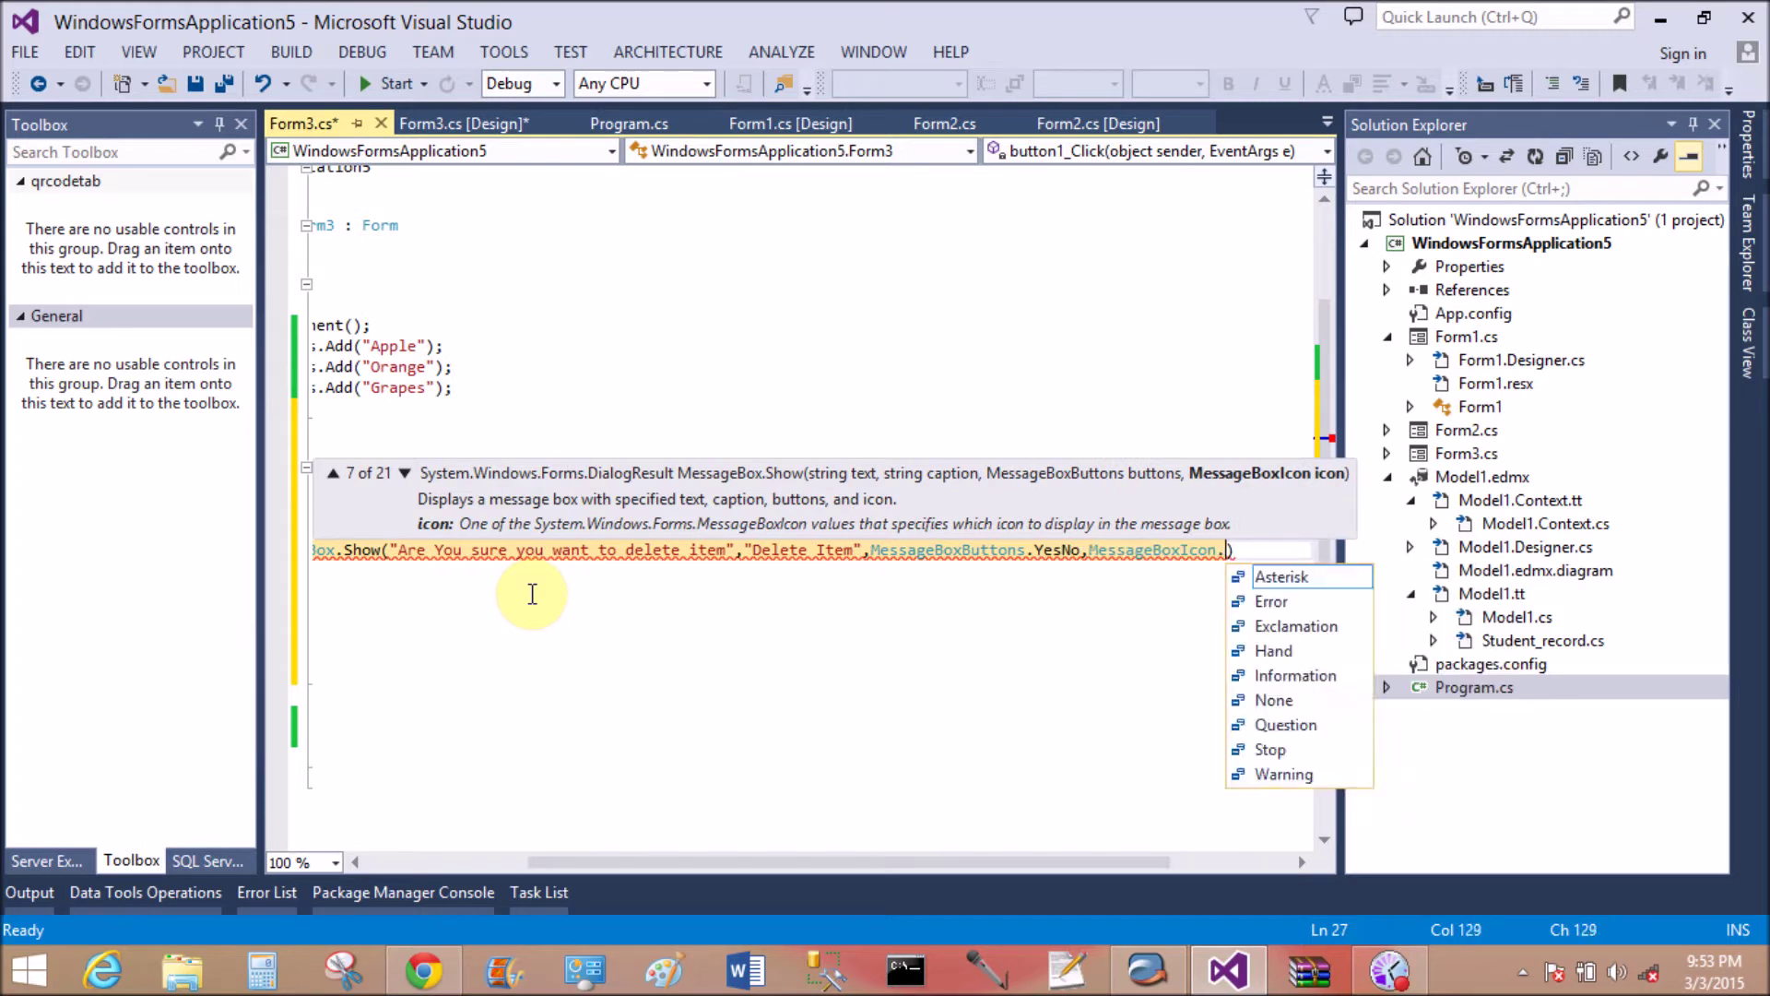
pyautogui.write('in')
pyautogui.press('Tab')
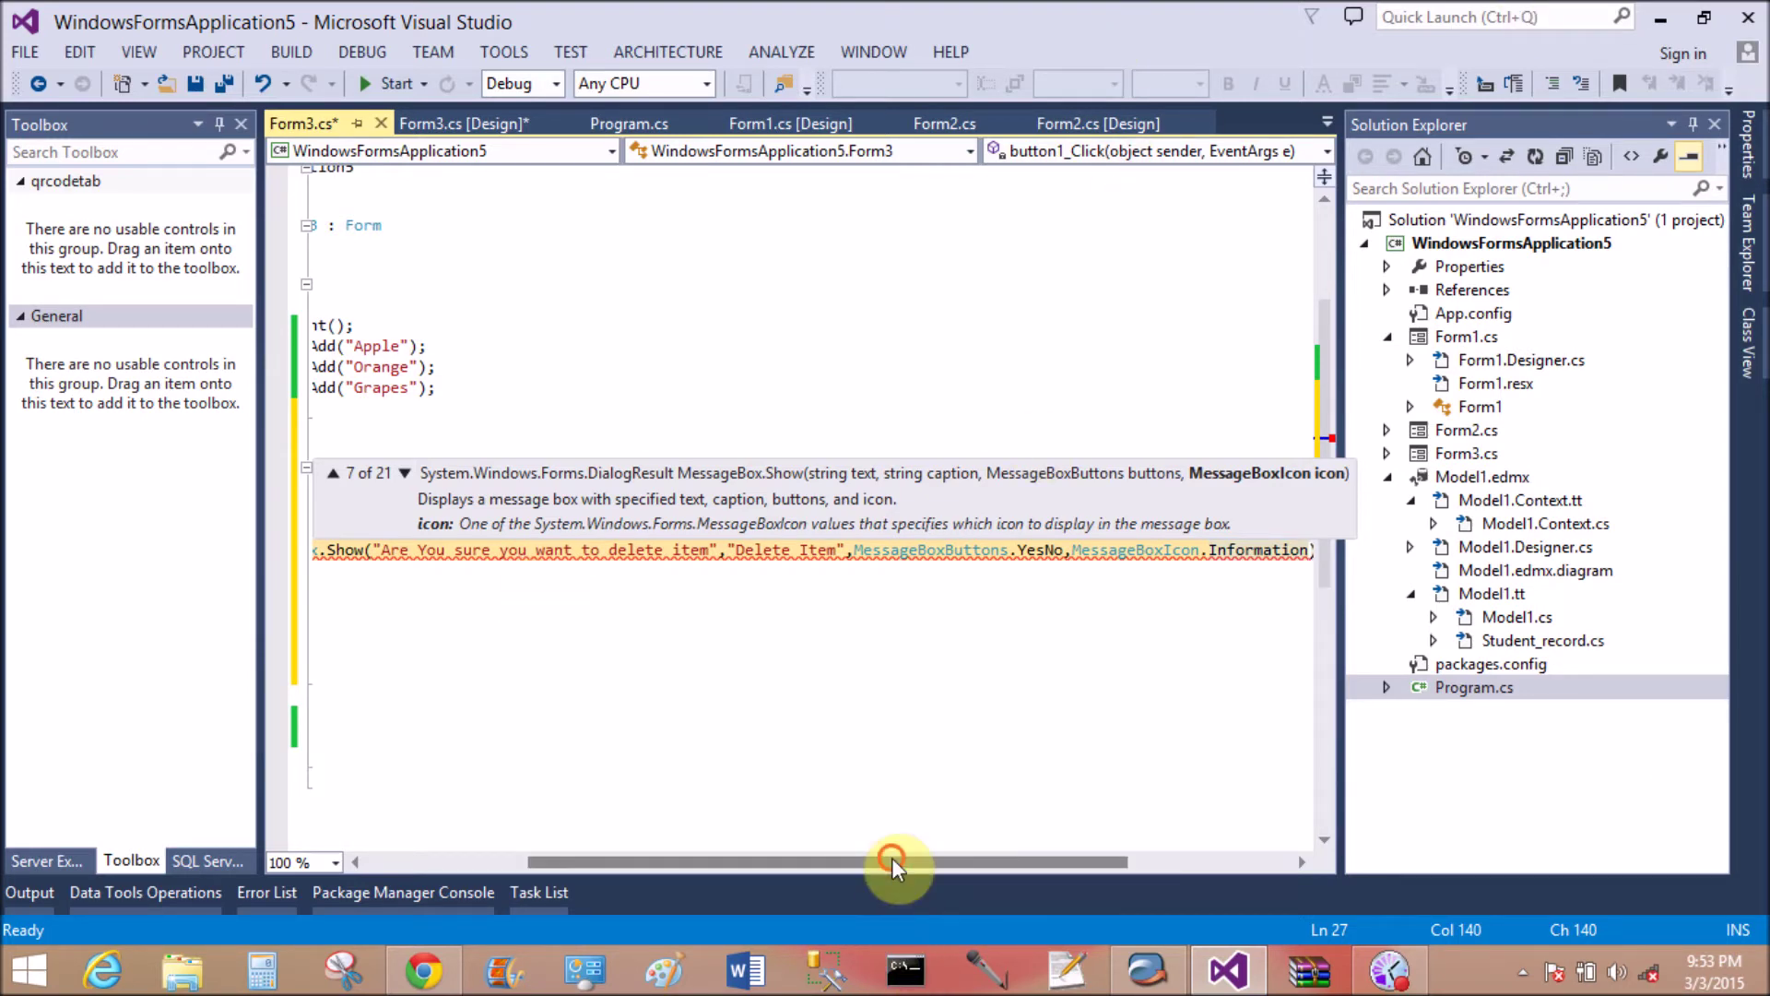
pyautogui.moveTo(892, 858)
pyautogui.mouseDown()
pyautogui.moveTo(679, 837)
pyautogui.moveTo(1011, 904)
pyautogui.mouseUp()
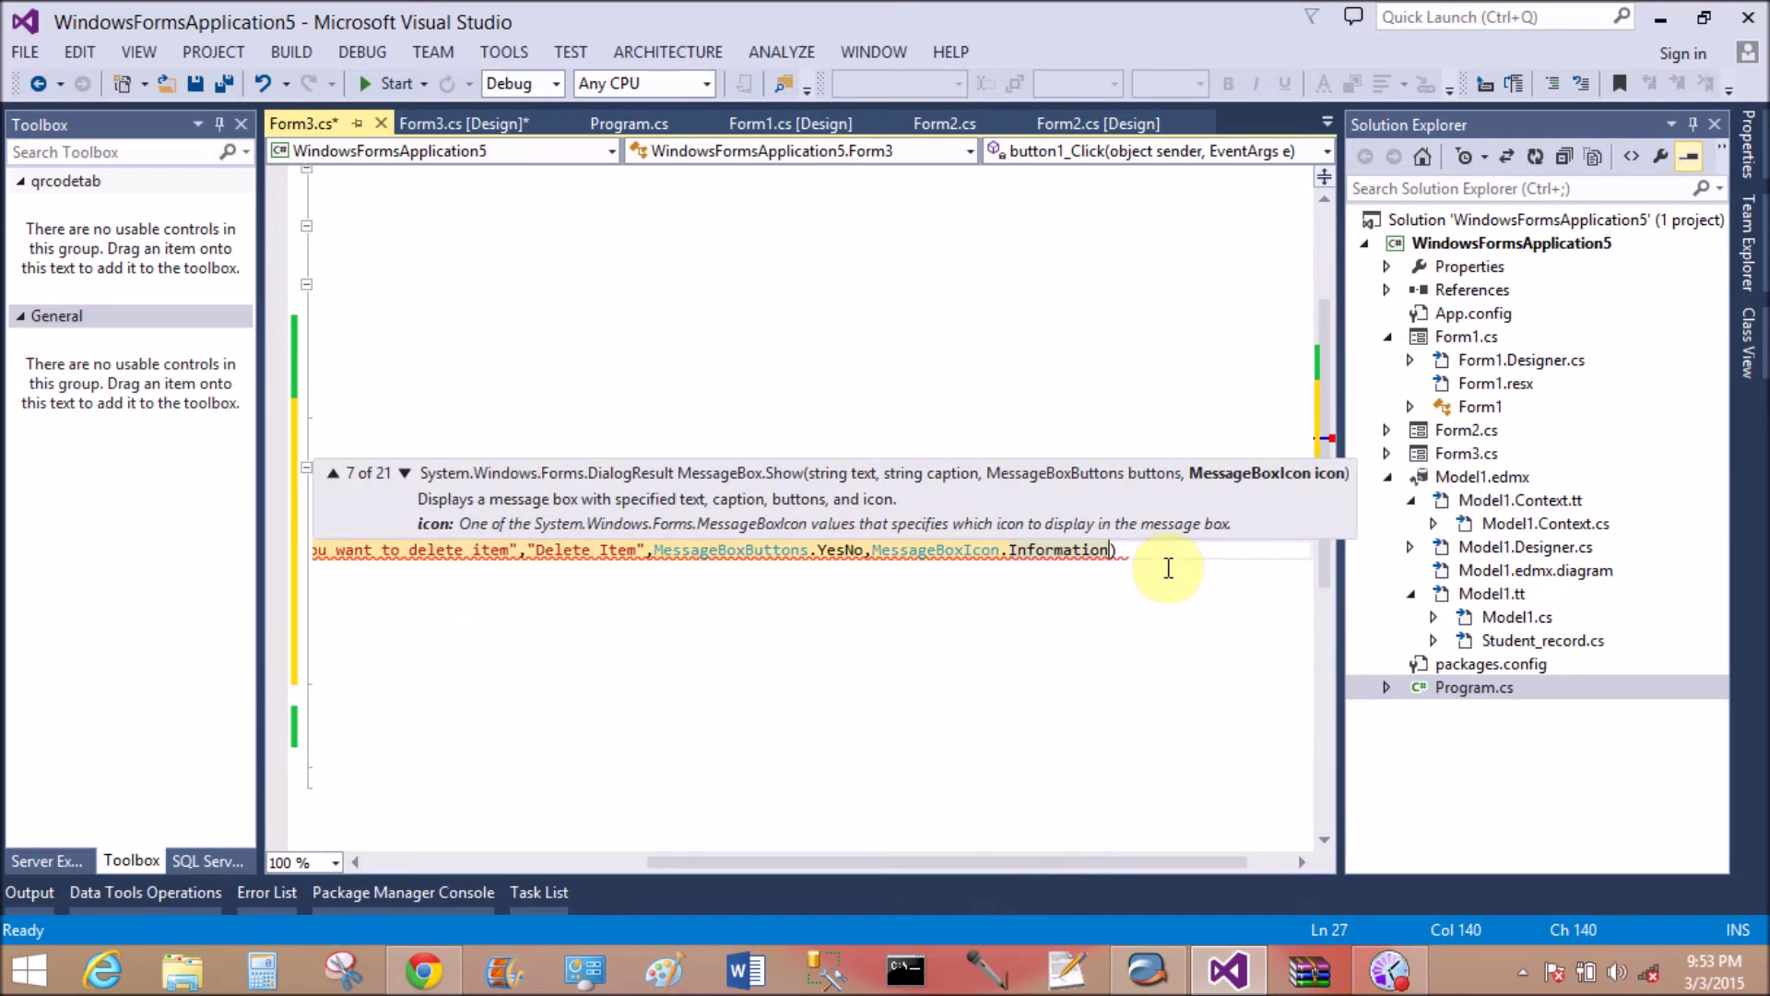
# Append == DialogResult.Yes and a closing parenthesis to the inner if condition
pyautogui.click(1127, 553)
pyautogui.write('==')
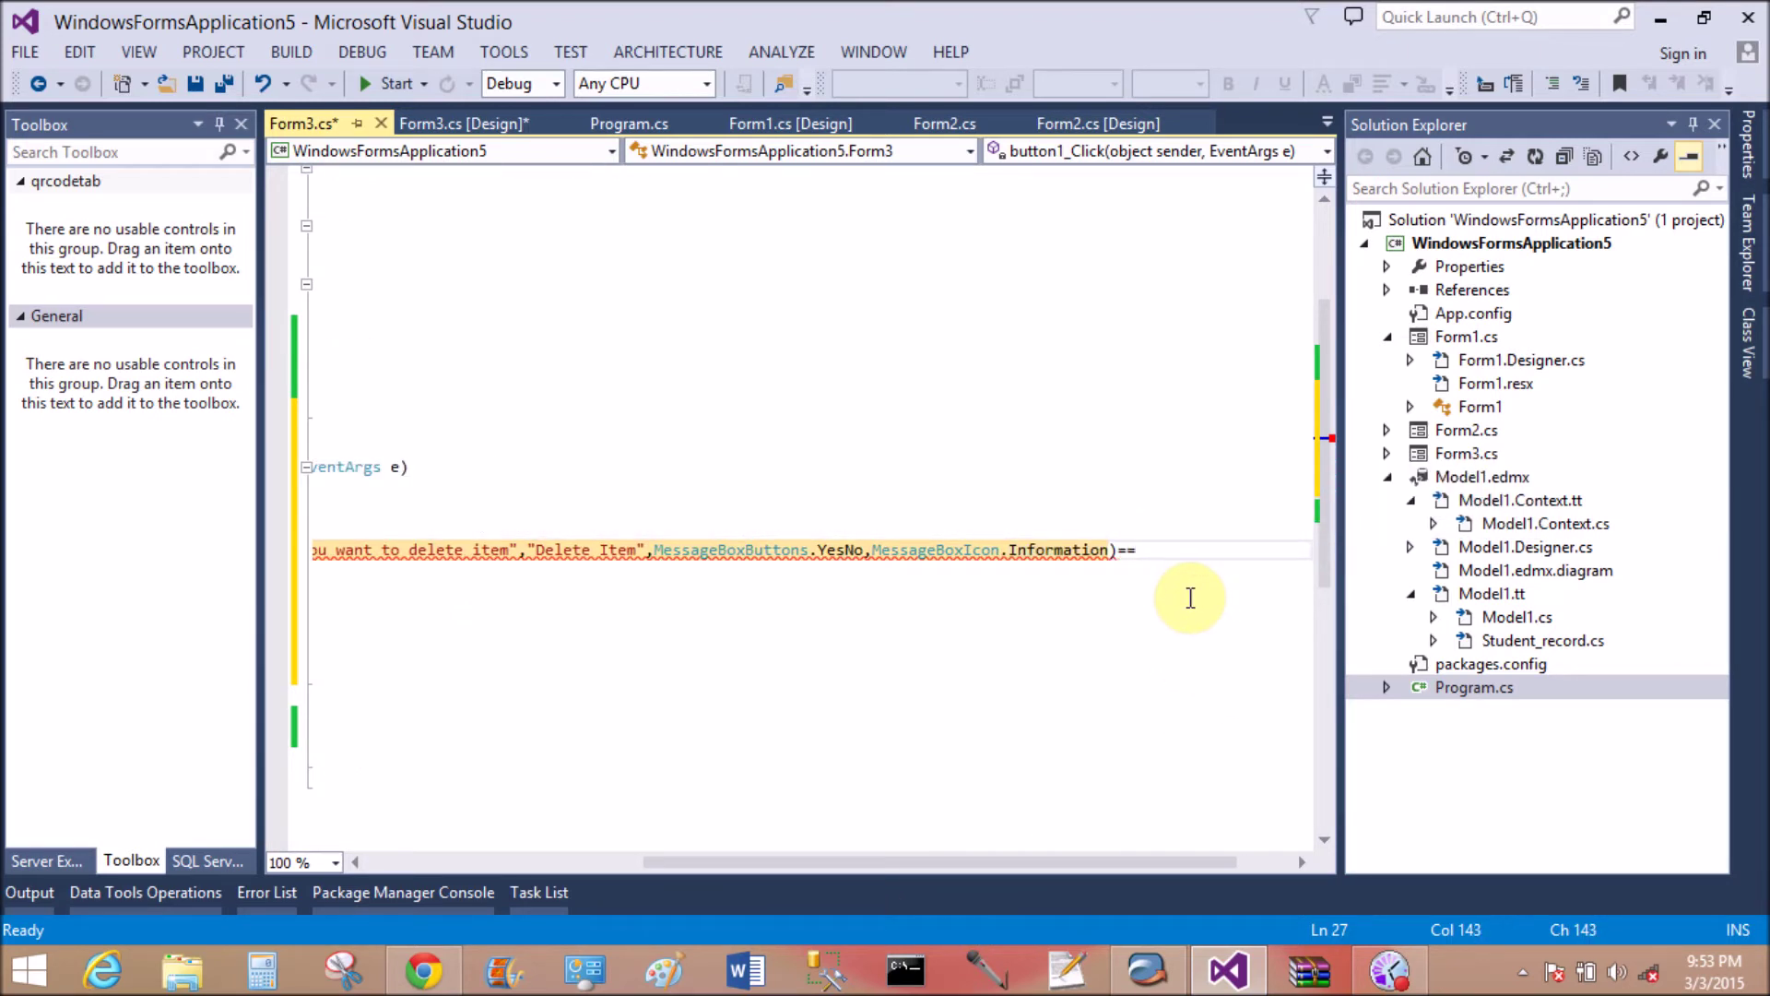
pyautogui.write('D')
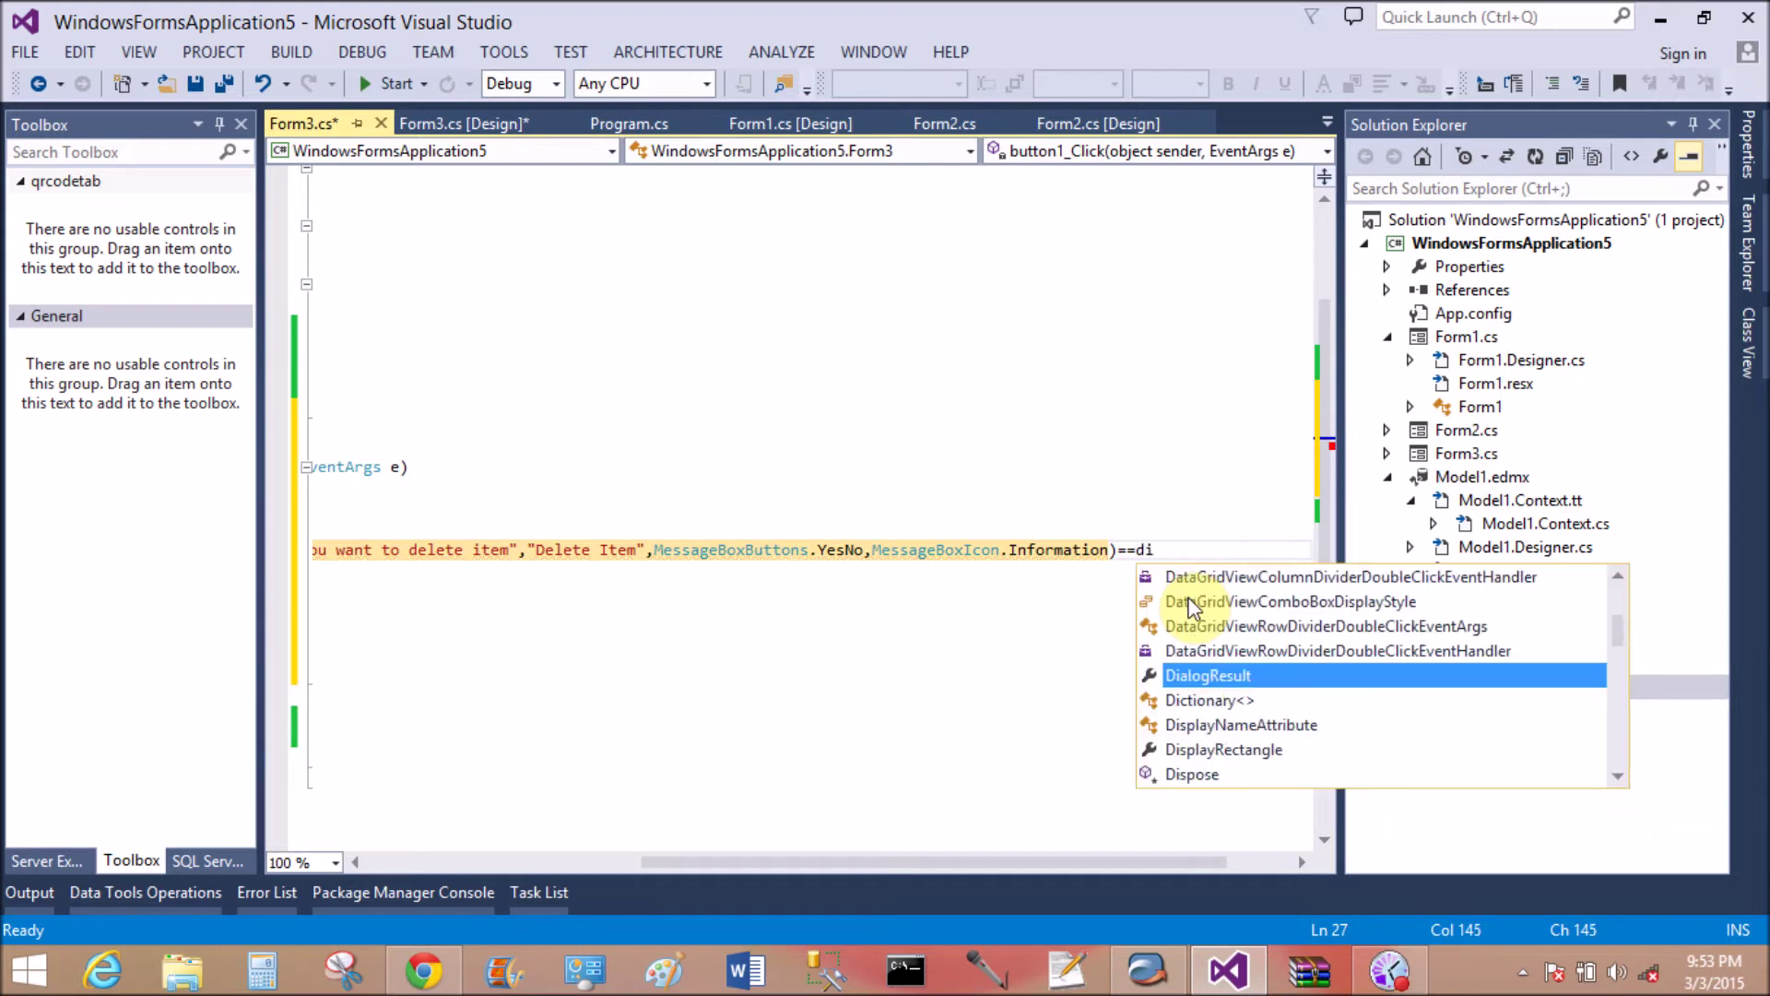
pyautogui.write('ia')
pyautogui.press('Tab')
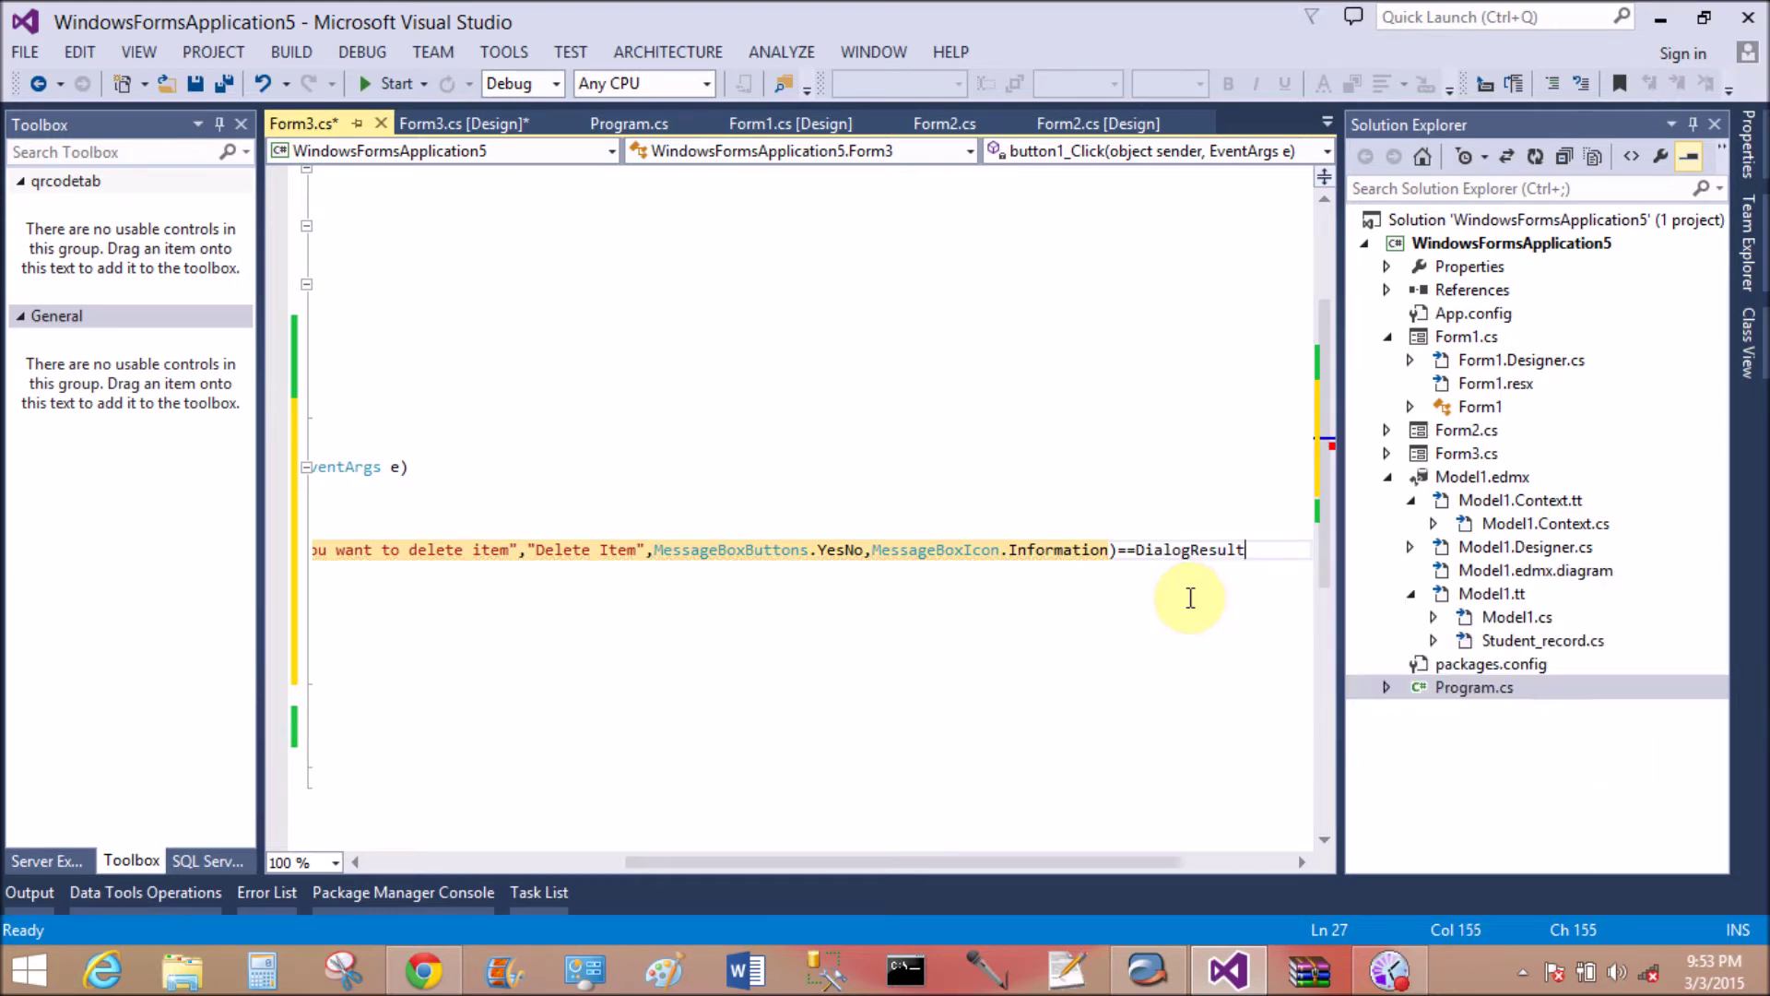
pyautogui.write('.yes')
pyautogui.press('Tab')
pyautogui.write(')')
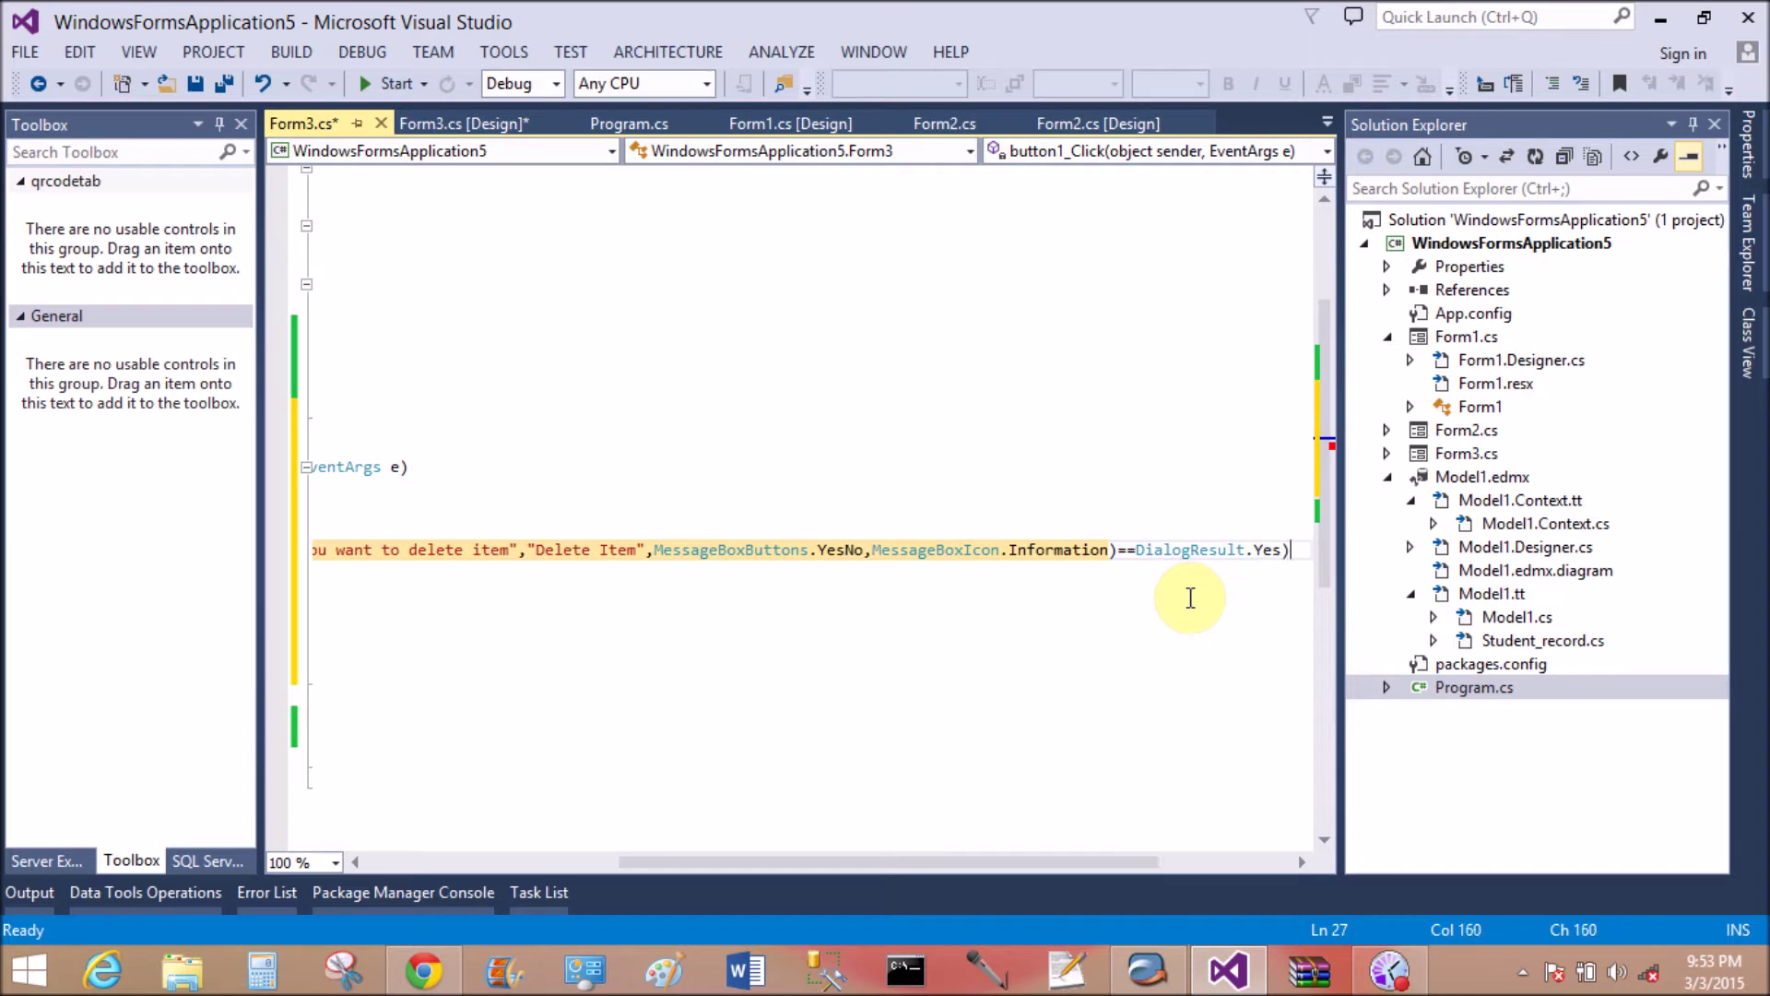
pyautogui.moveTo(917, 862); pyautogui.dragTo(639, 865)
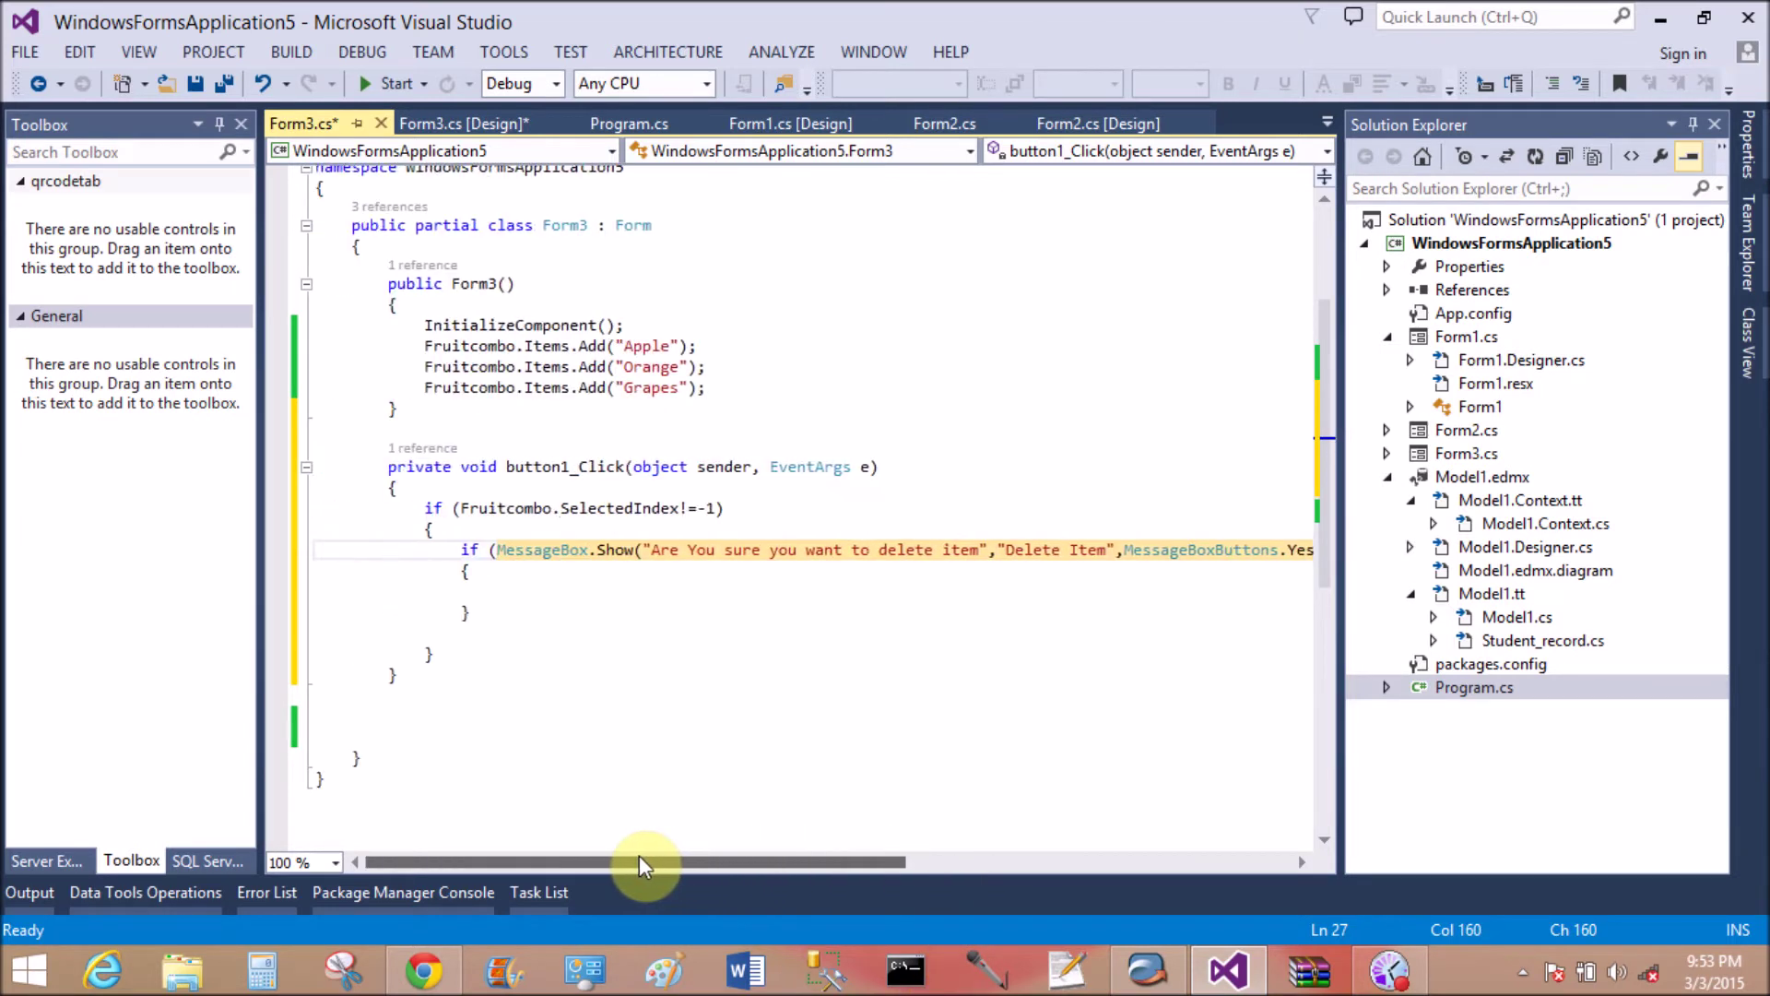
pyautogui.click(492, 589)
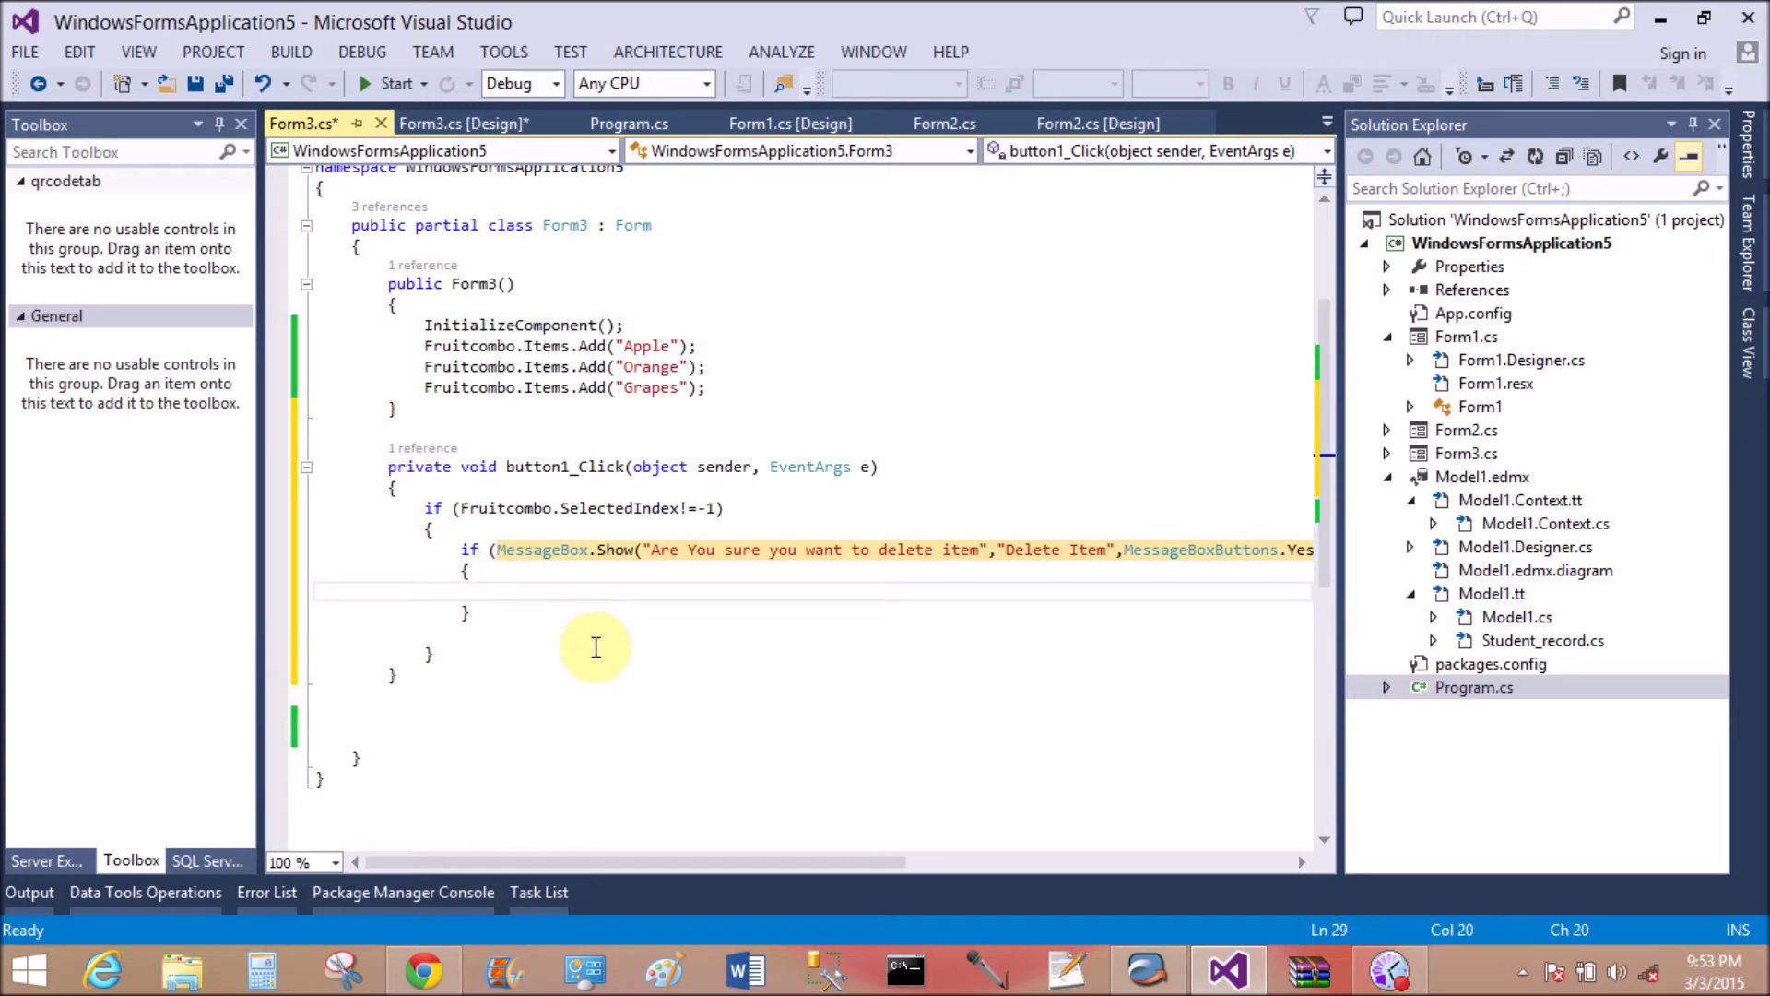
pyautogui.write('co')
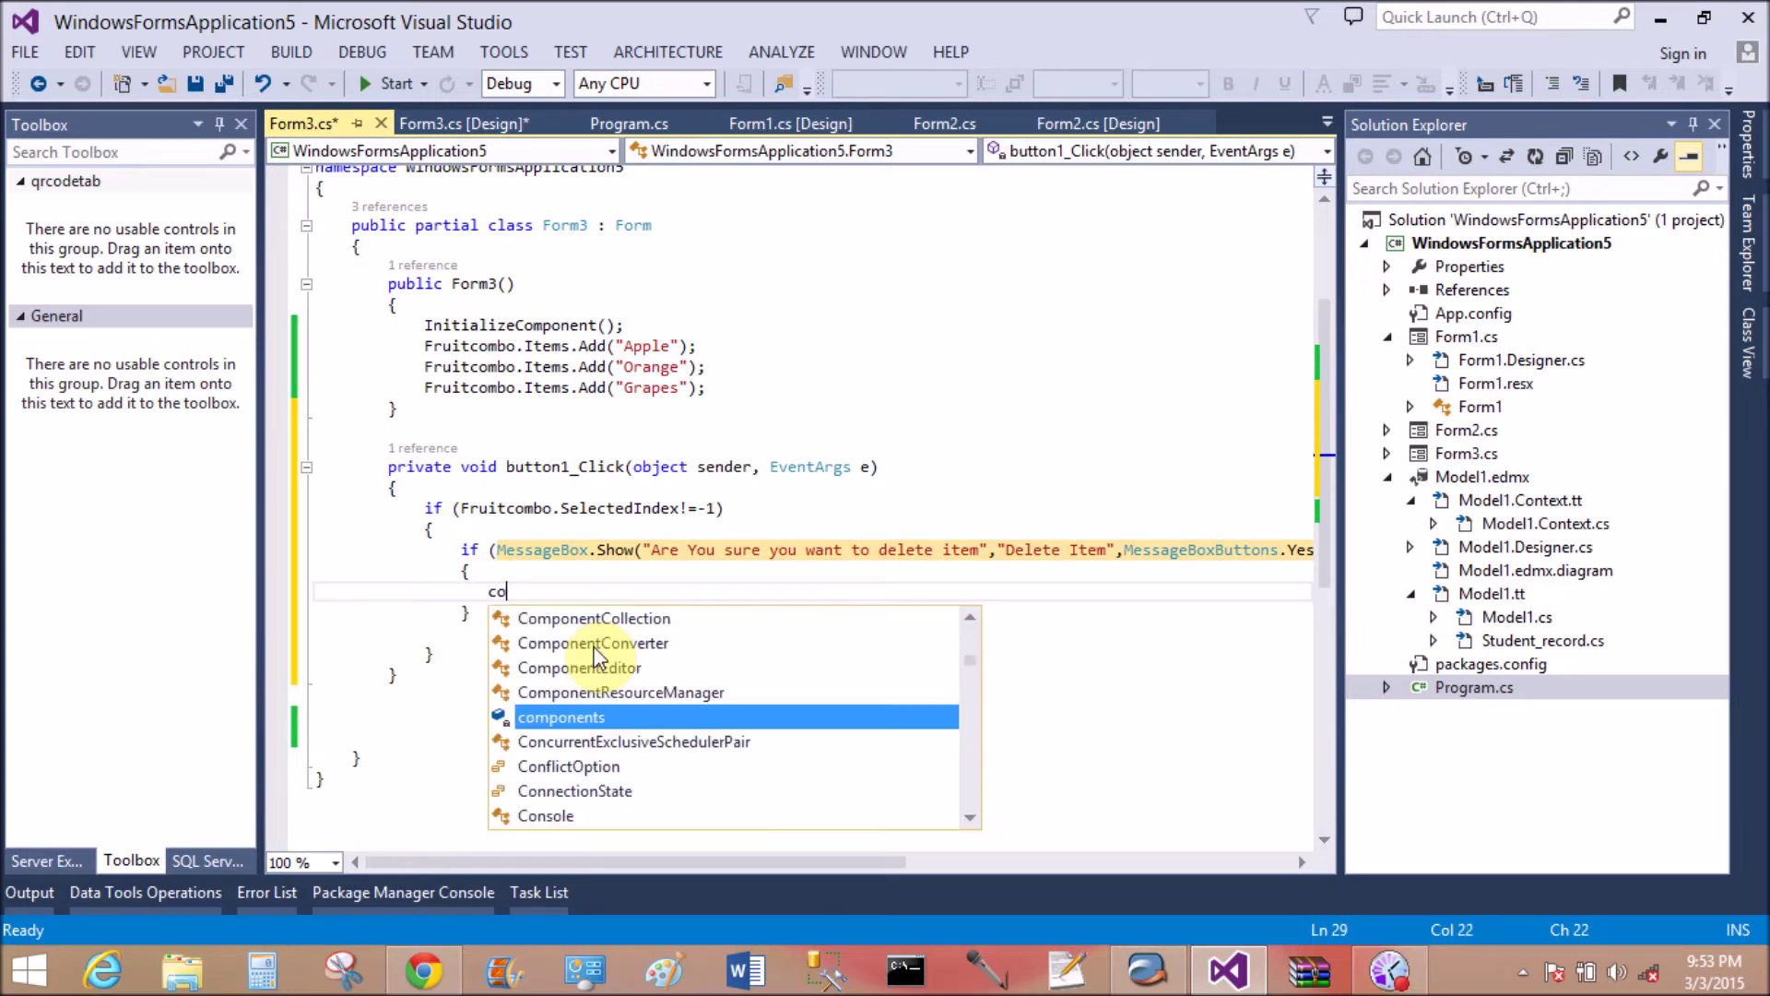
pyautogui.write('m')
# Write Fruitcombo.Items.RemoveAt(Fruitcombo.SelectedIndex); in the Yes block, adding a line after its brace
pyautogui.press('BackSpace')
pyautogui.press('BackSpace')
pyautogui.press('BackSpace')
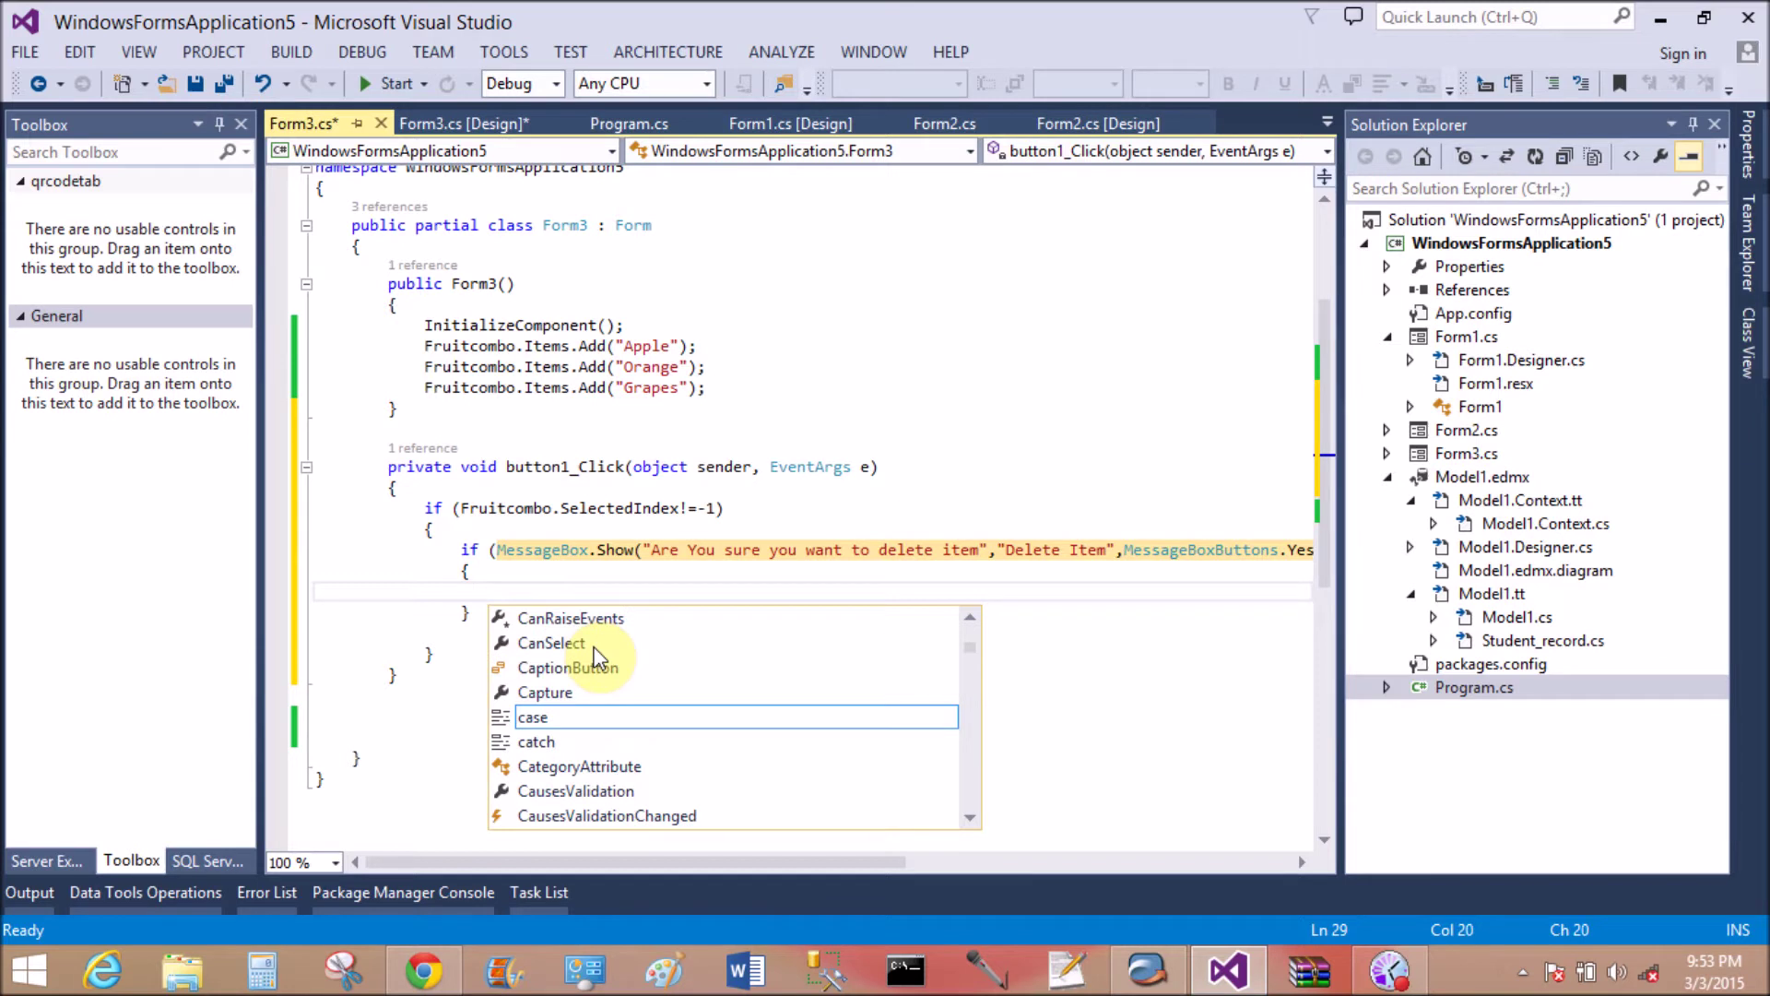
pyautogui.write('frui')
pyautogui.press('Tab')
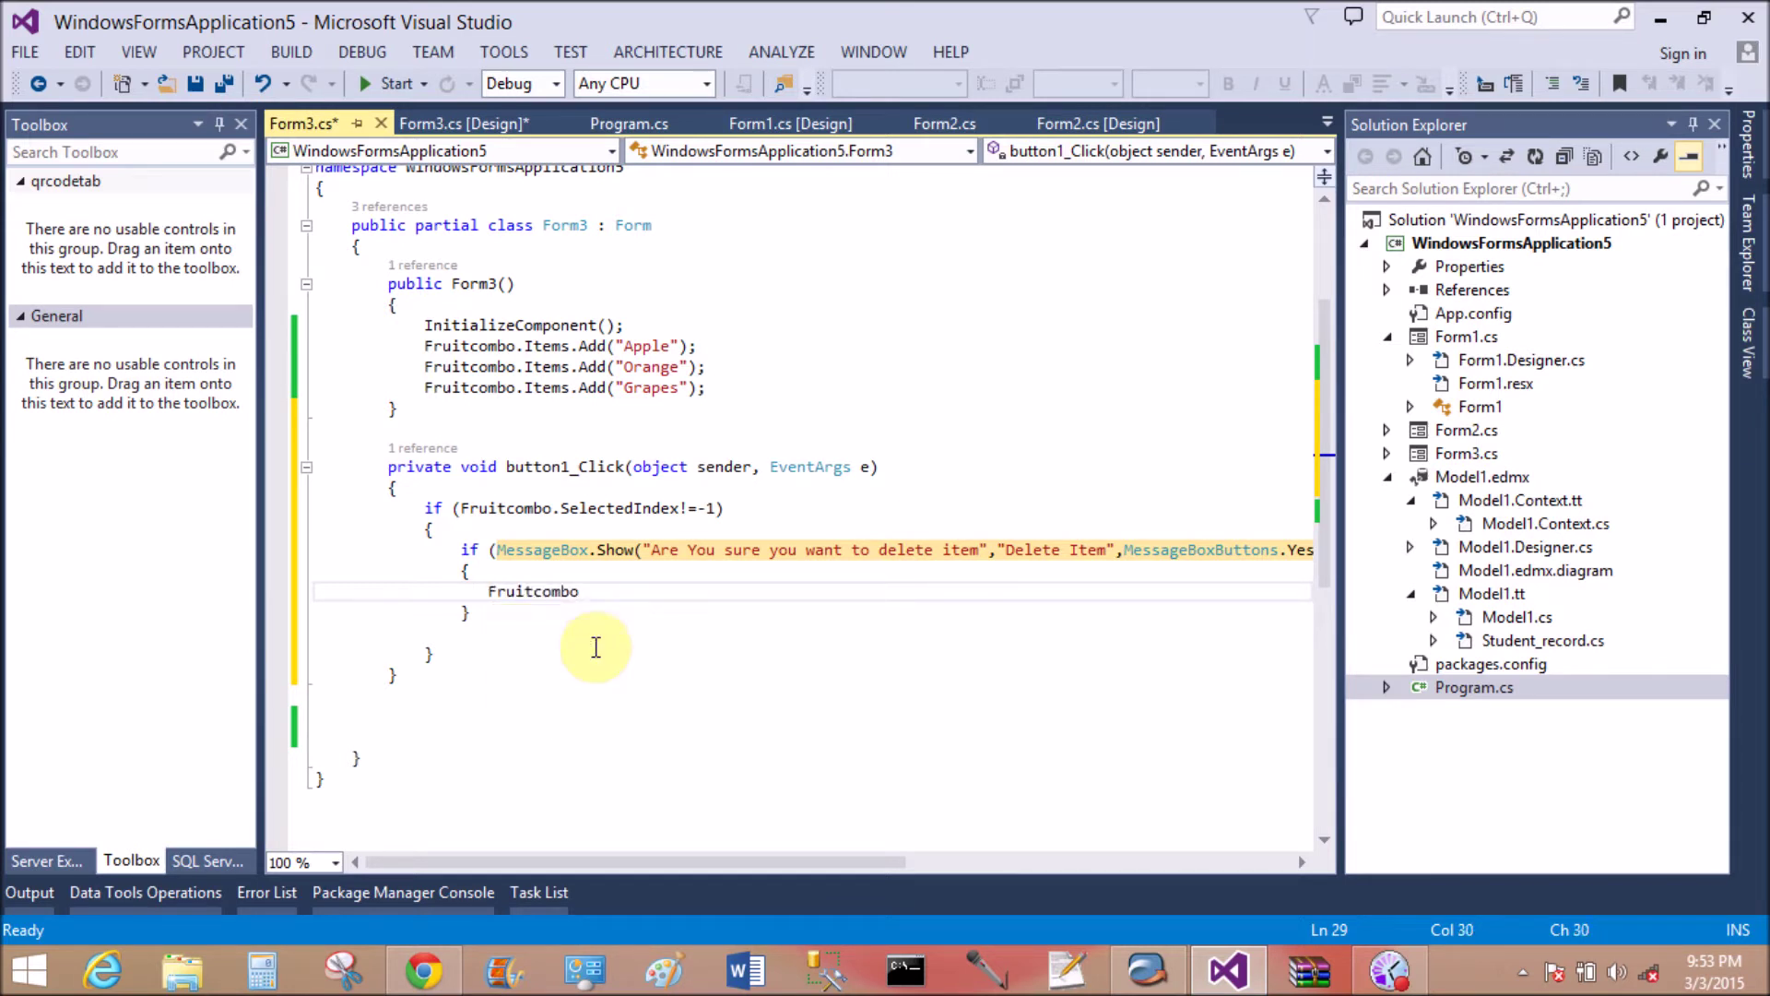
pyautogui.write('.')
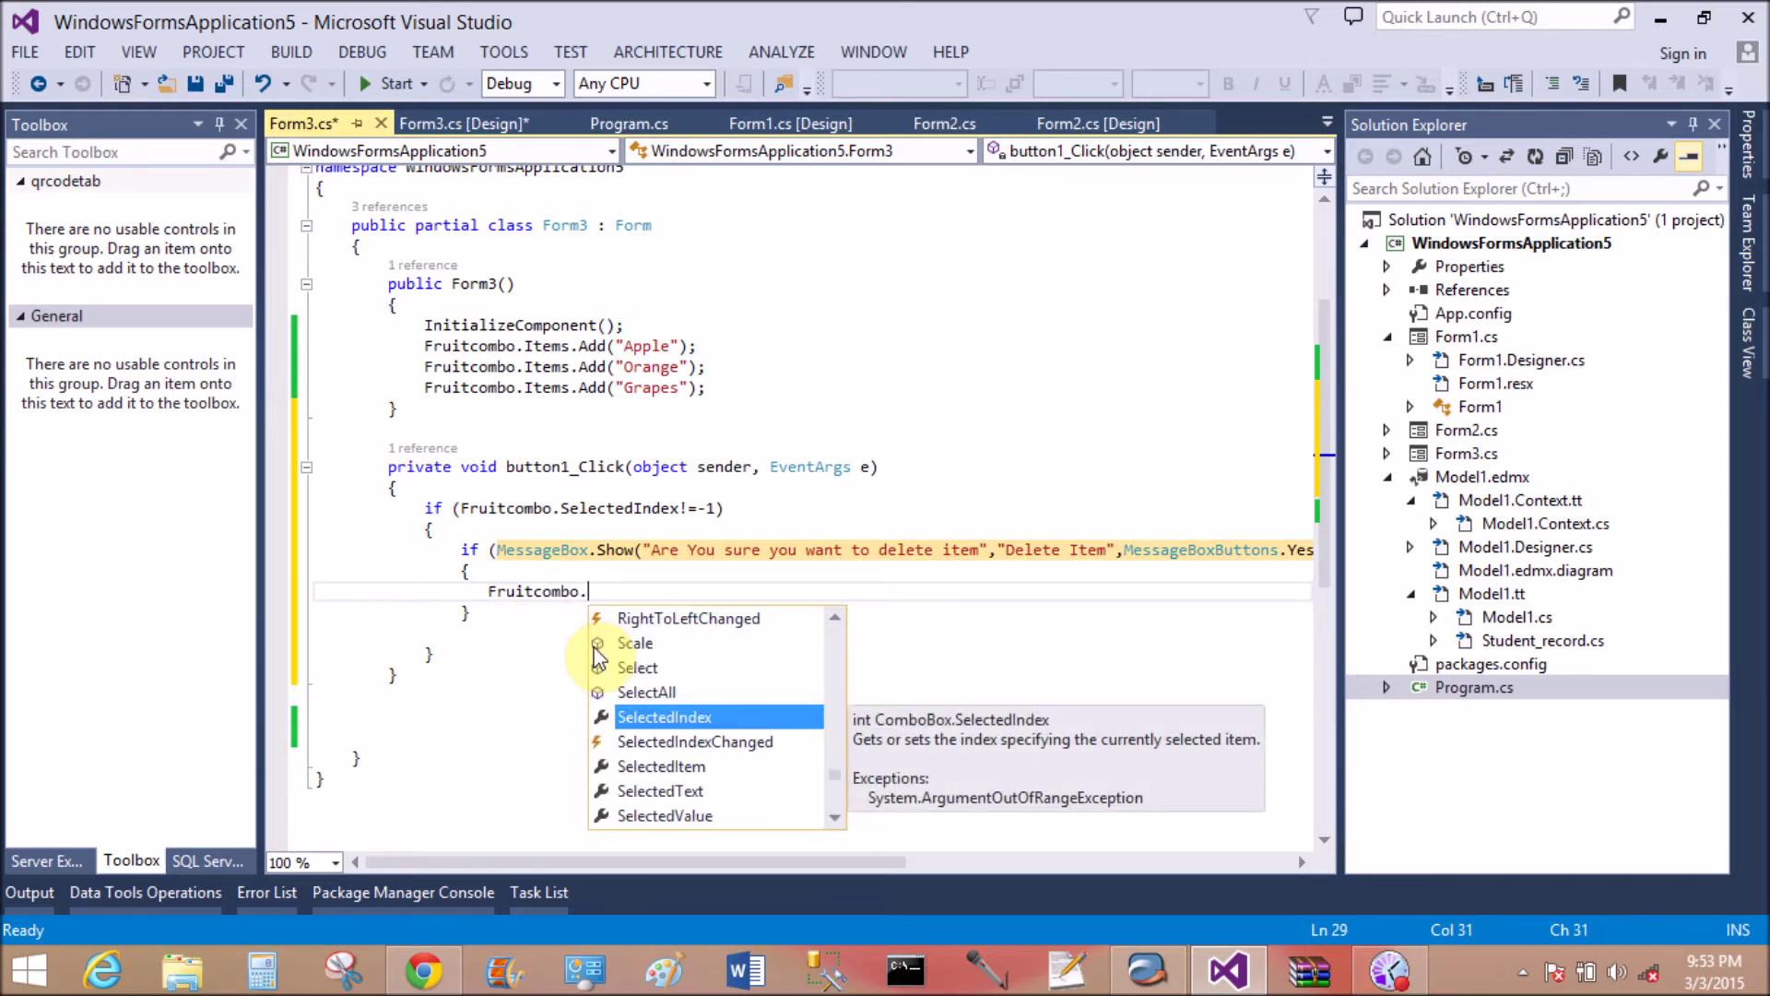
pyautogui.write('Ite')
pyautogui.press('Tab')
pyautogui.write('.r')
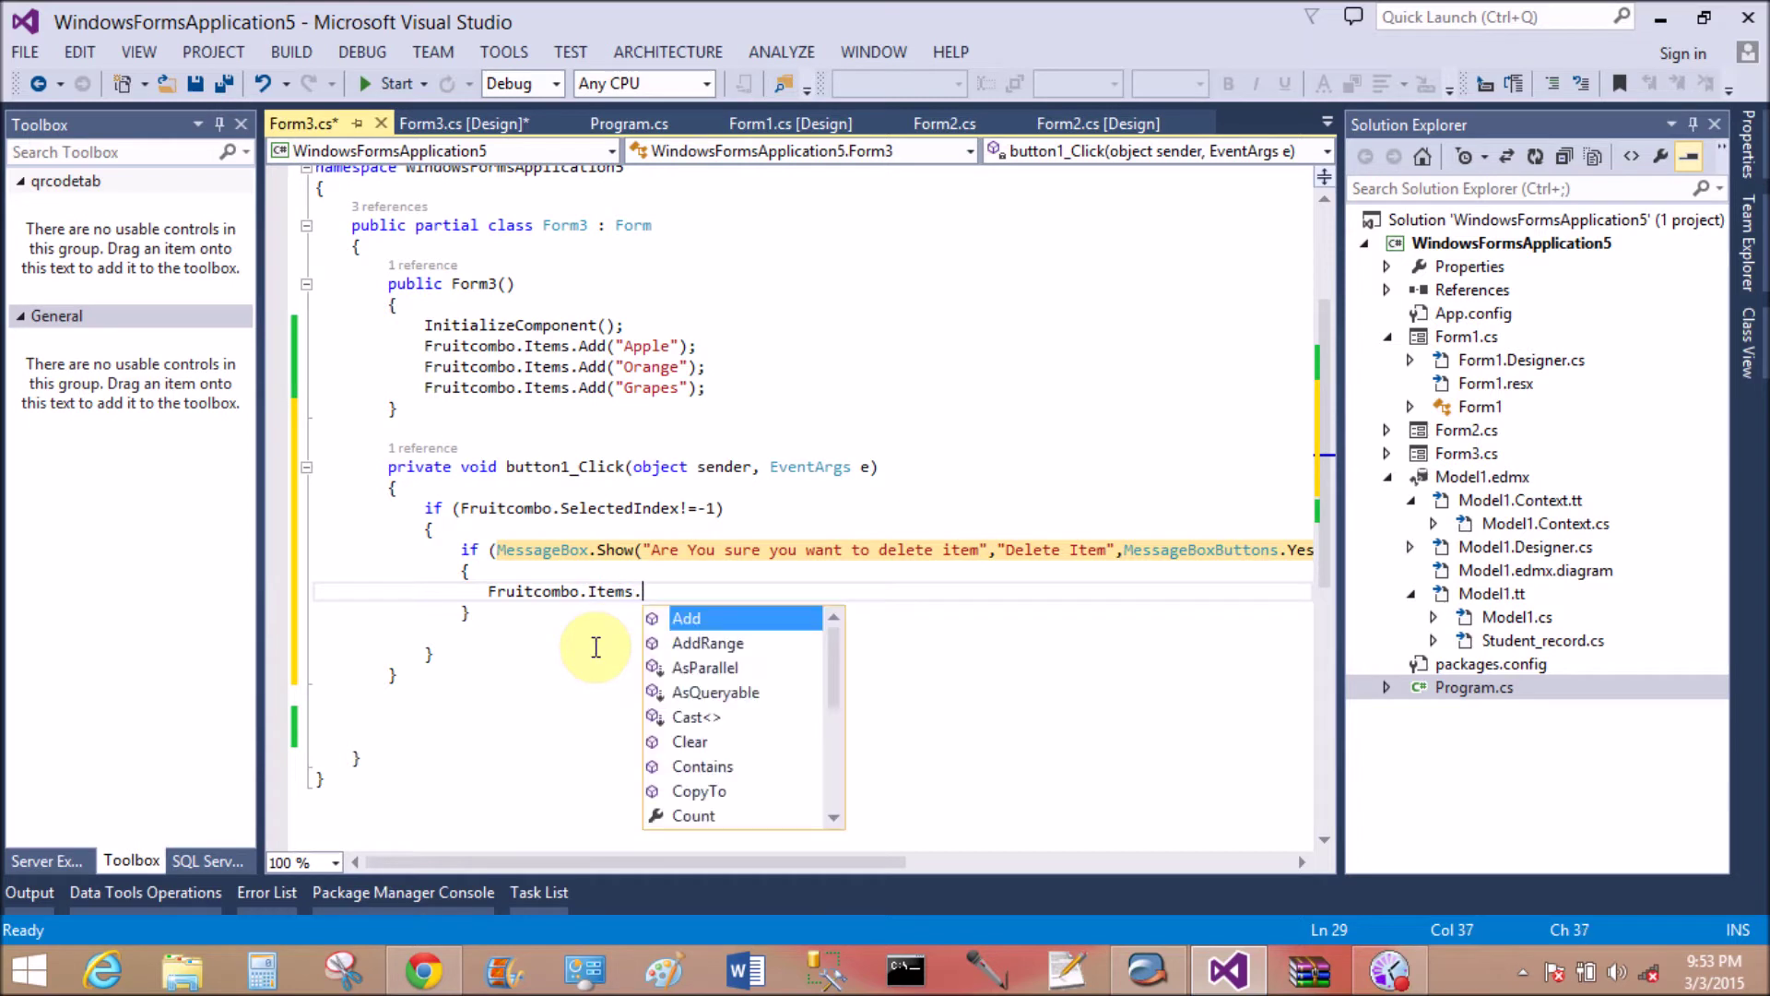
pyautogui.write('emo')
pyautogui.press('Down')
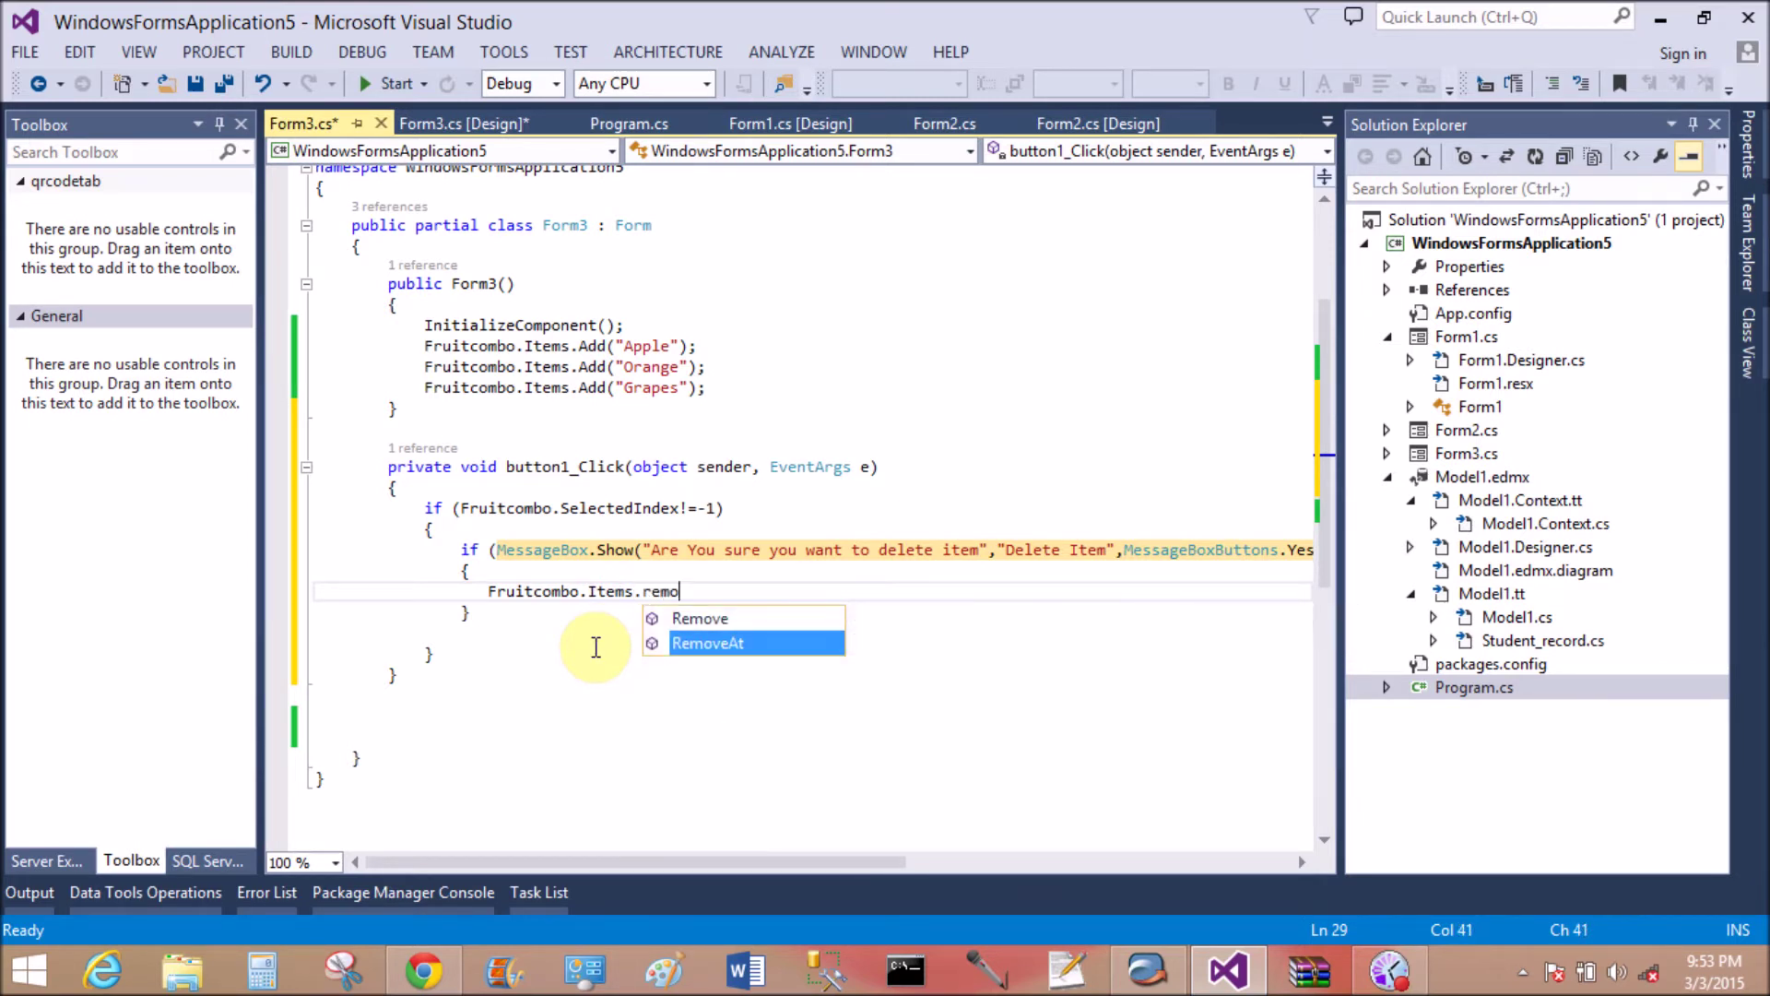
pyautogui.press('Tab')
pyautogui.write('(')
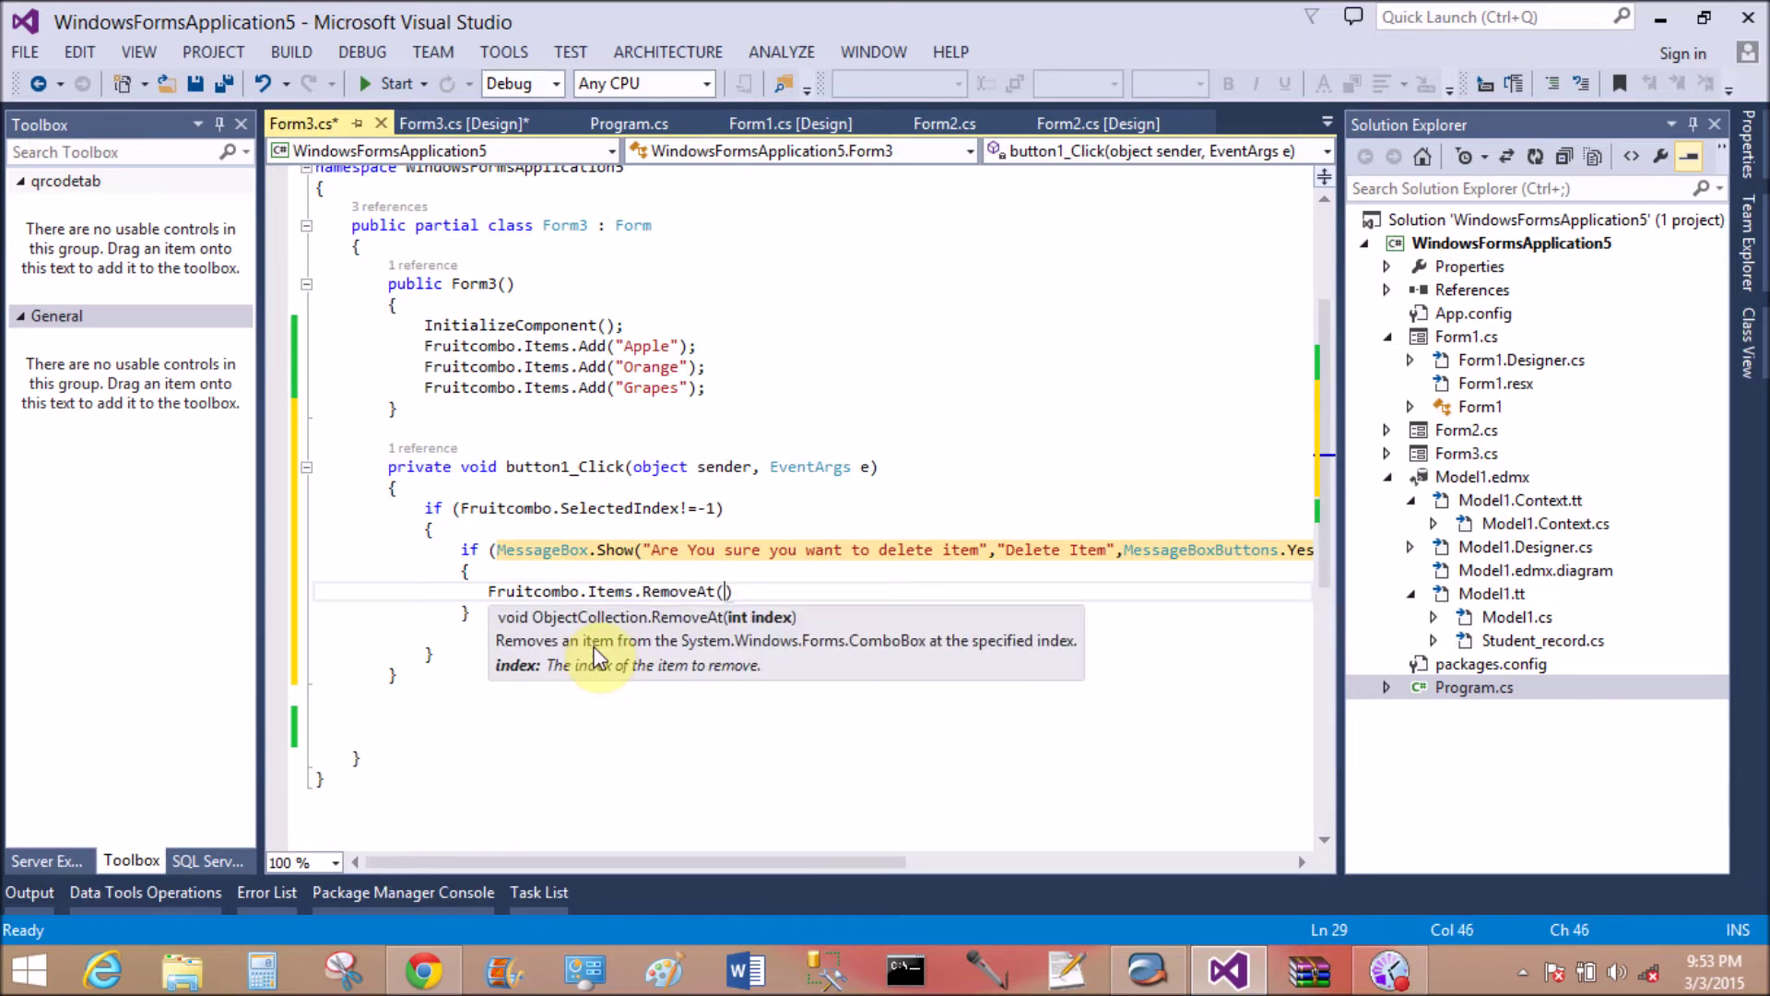
pyautogui.write('c')
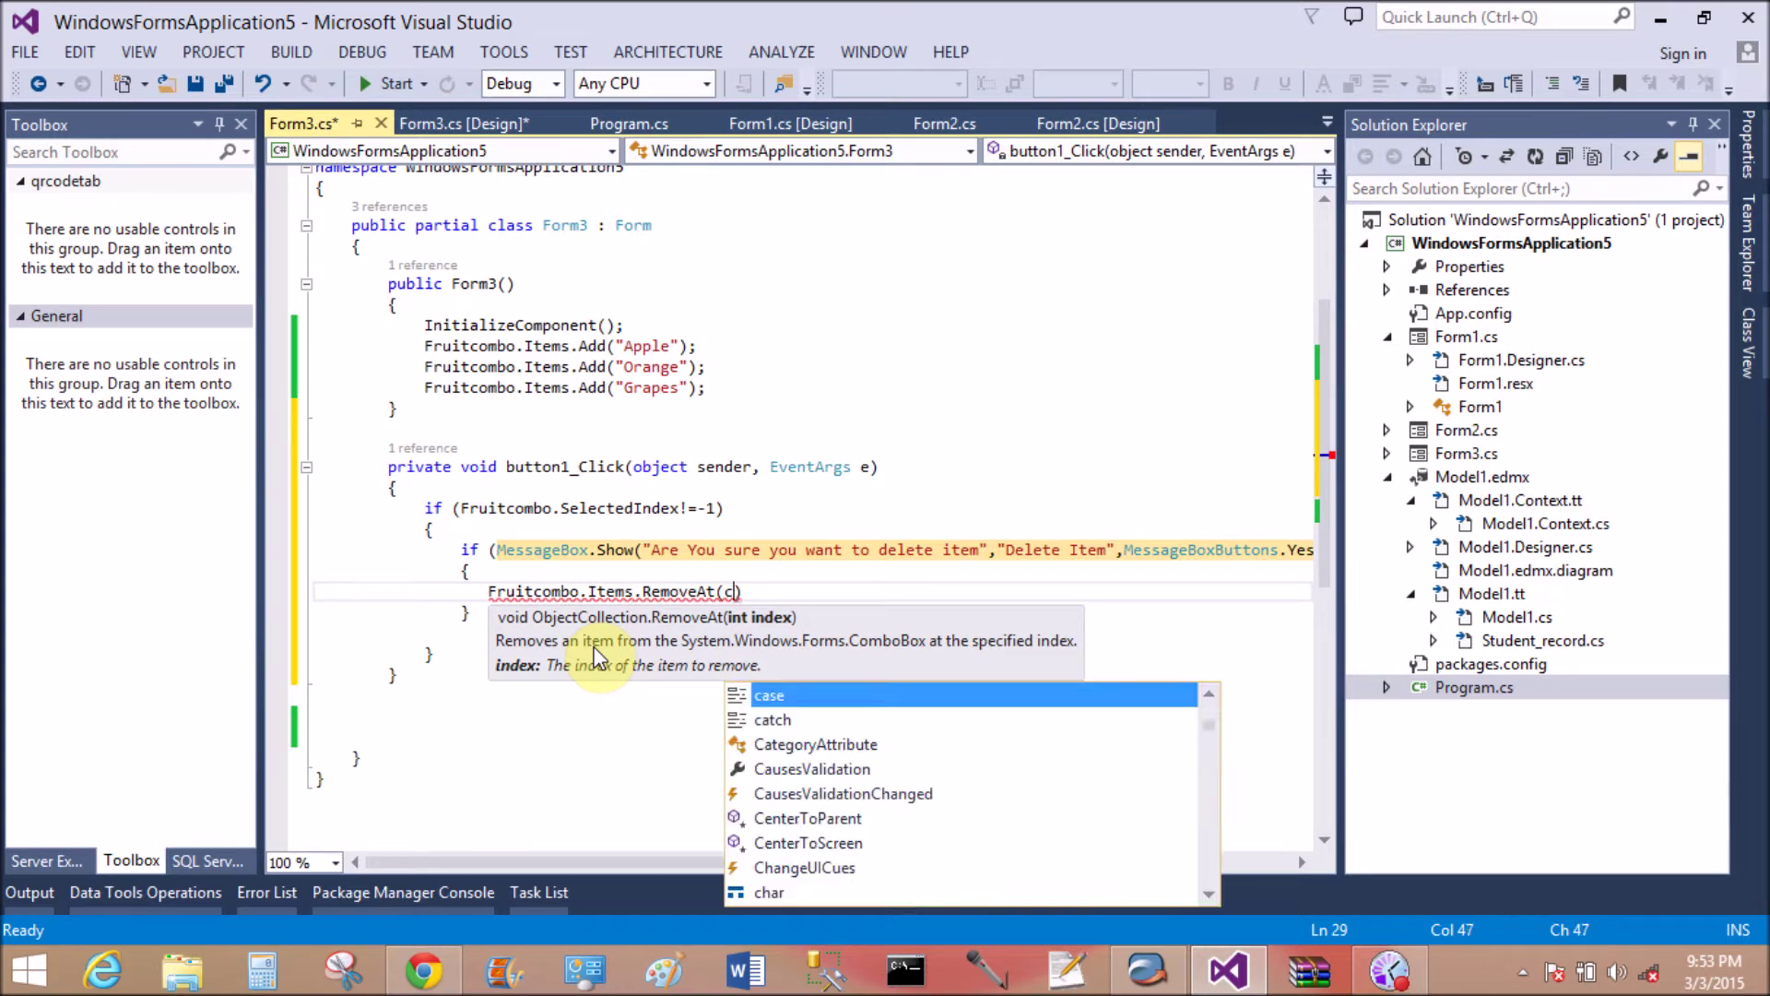
pyautogui.write('om')
pyautogui.press('BackSpace')
pyautogui.press('BackSpace')
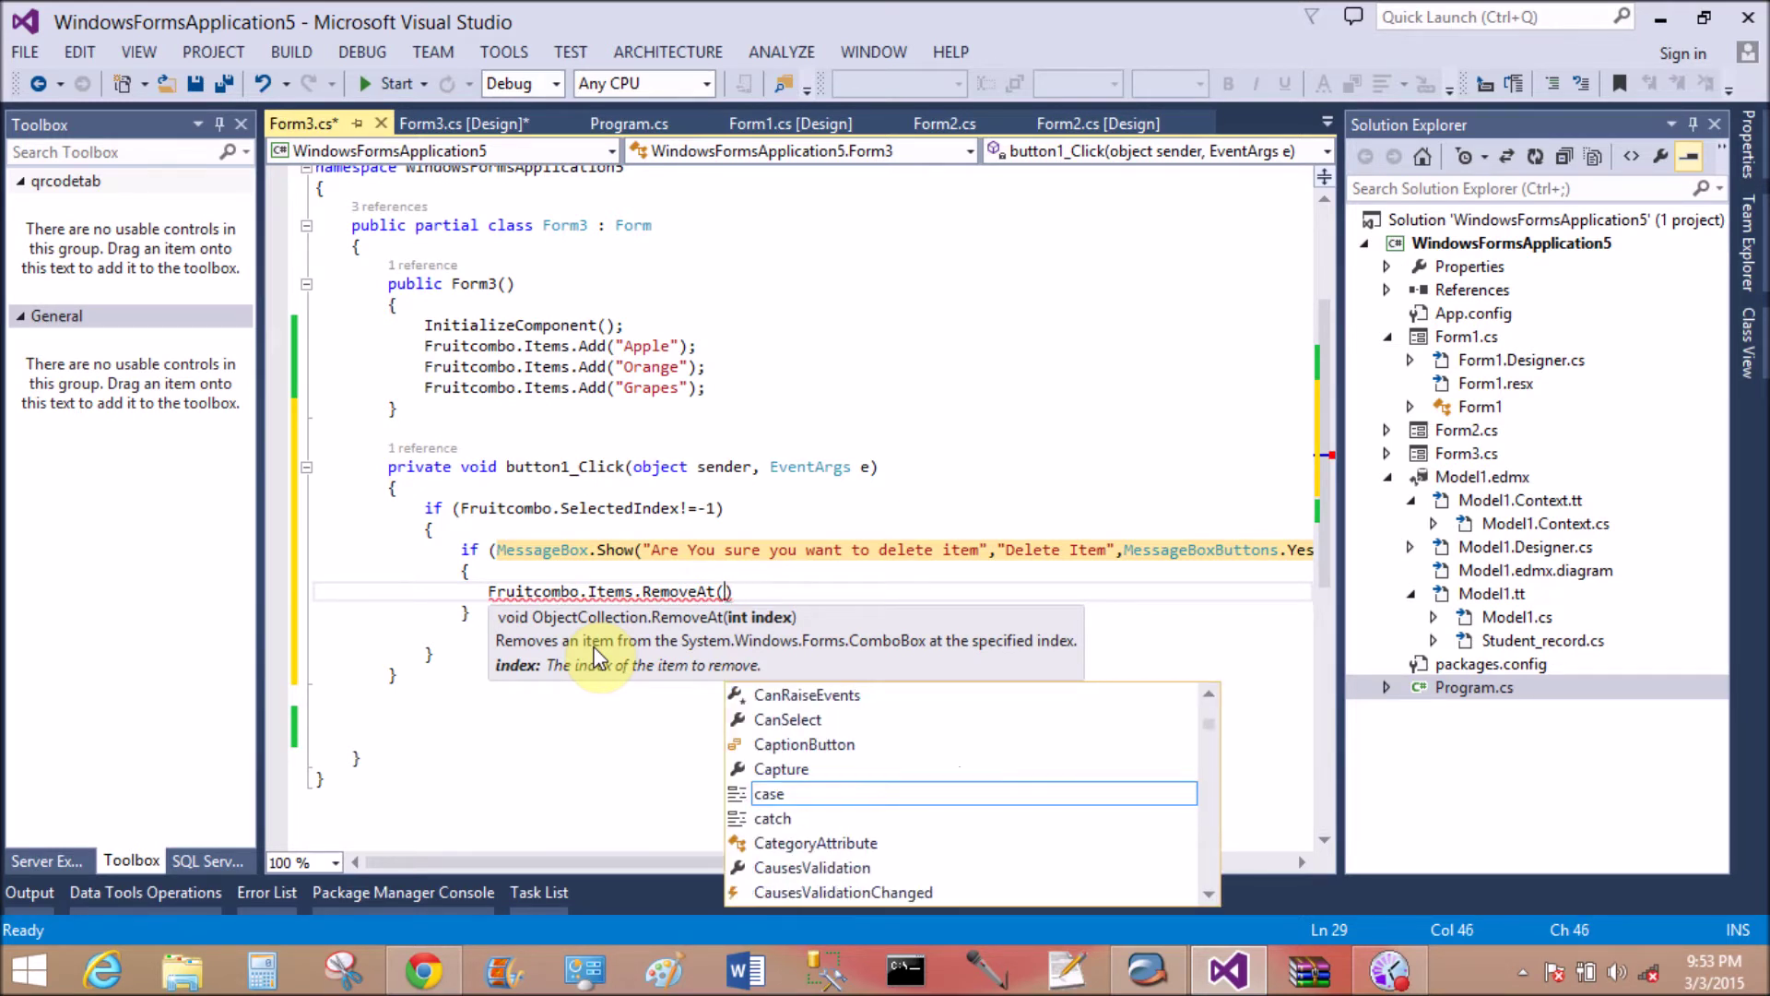
pyautogui.press('BackSpace')
pyautogui.write('frui')
pyautogui.press('Tab')
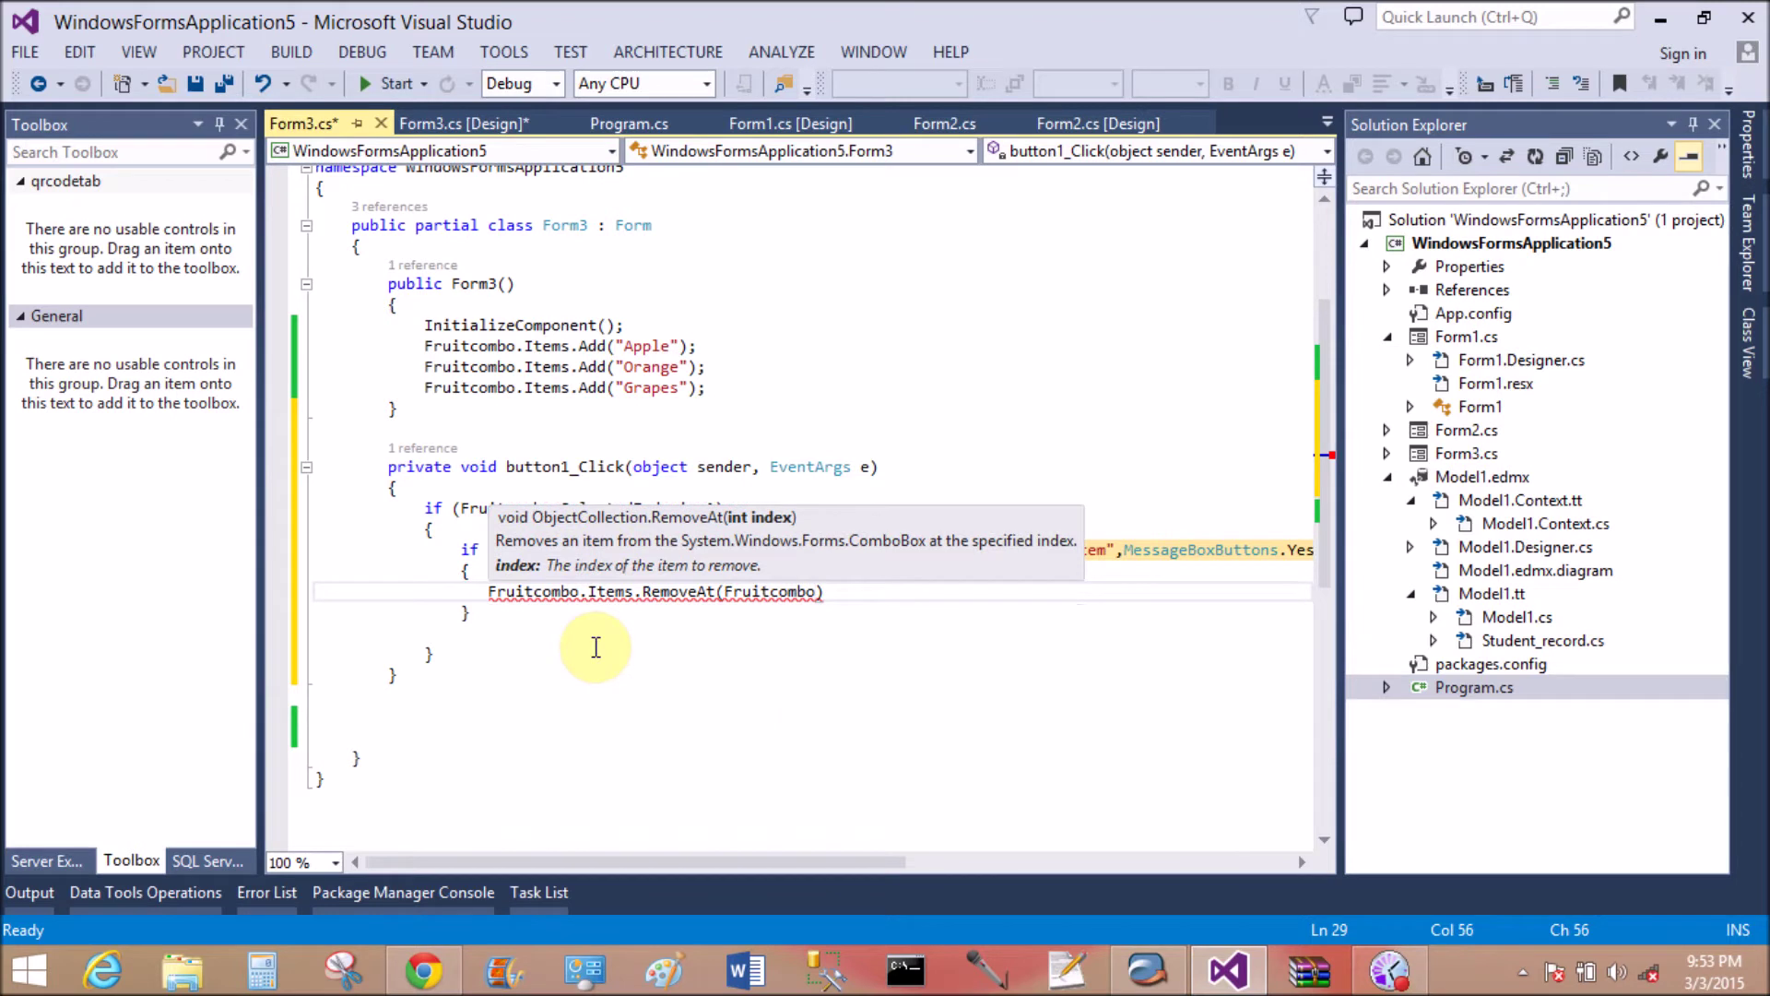
pyautogui.write('.sel')
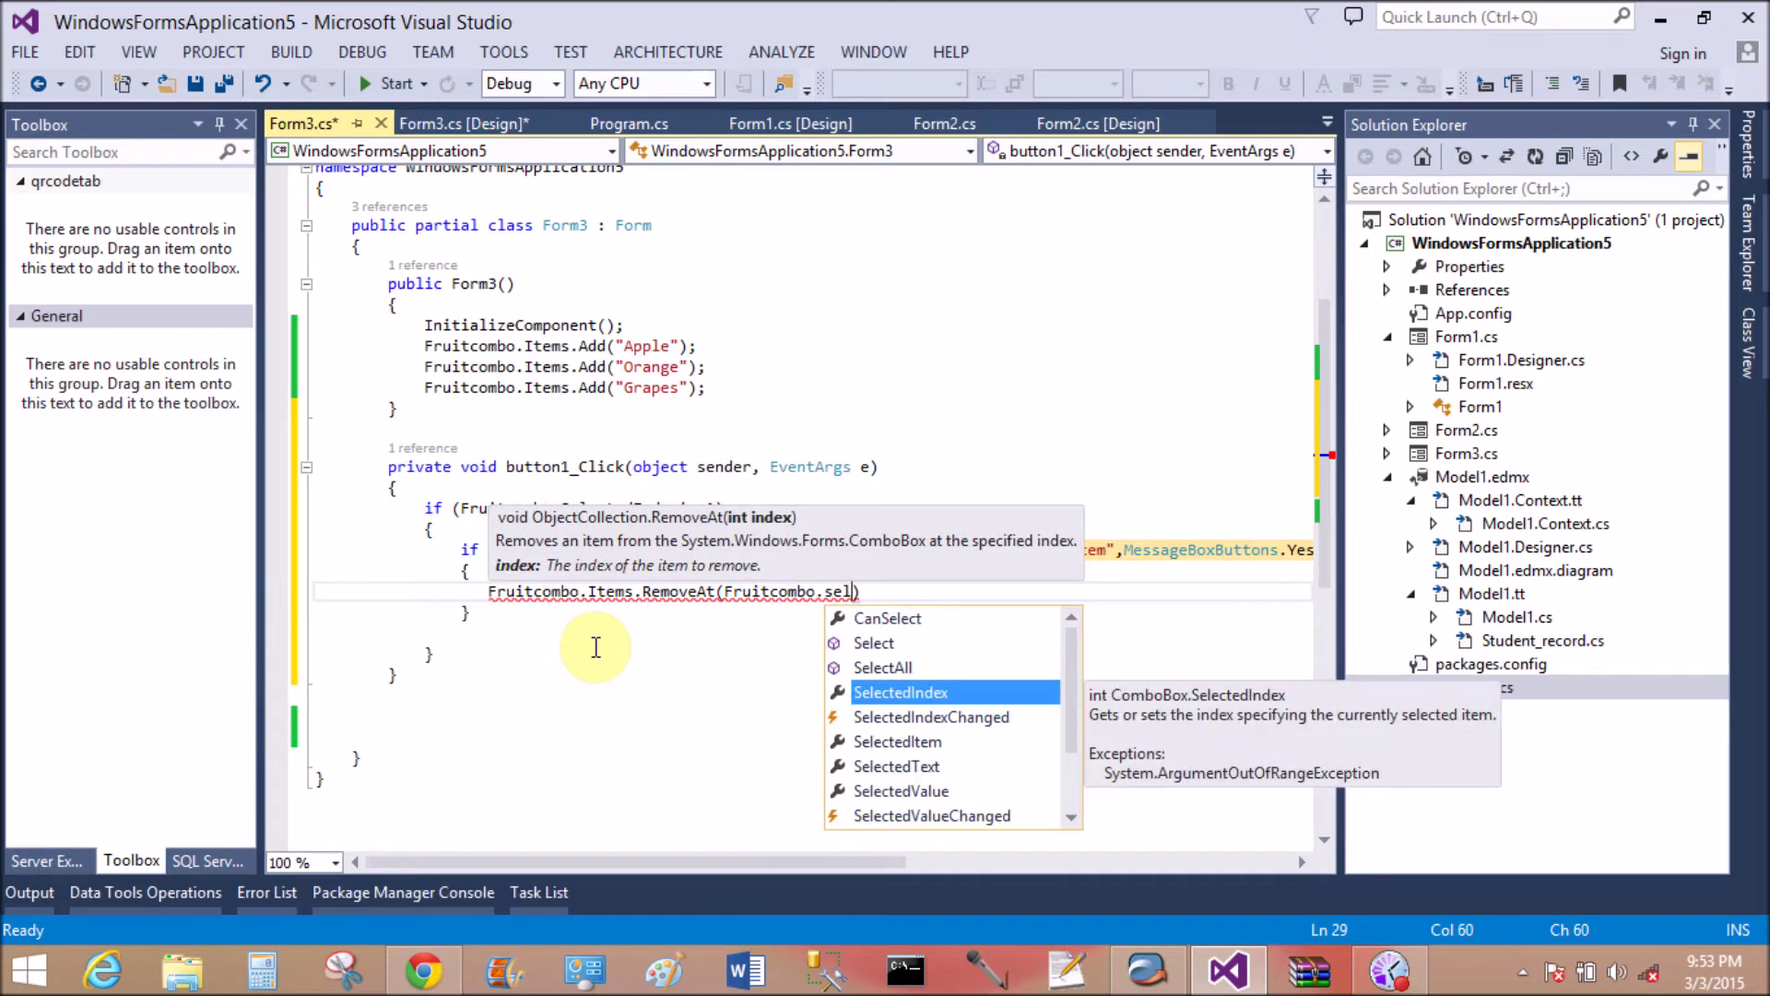
pyautogui.press('Tab')
pyautogui.write(');')
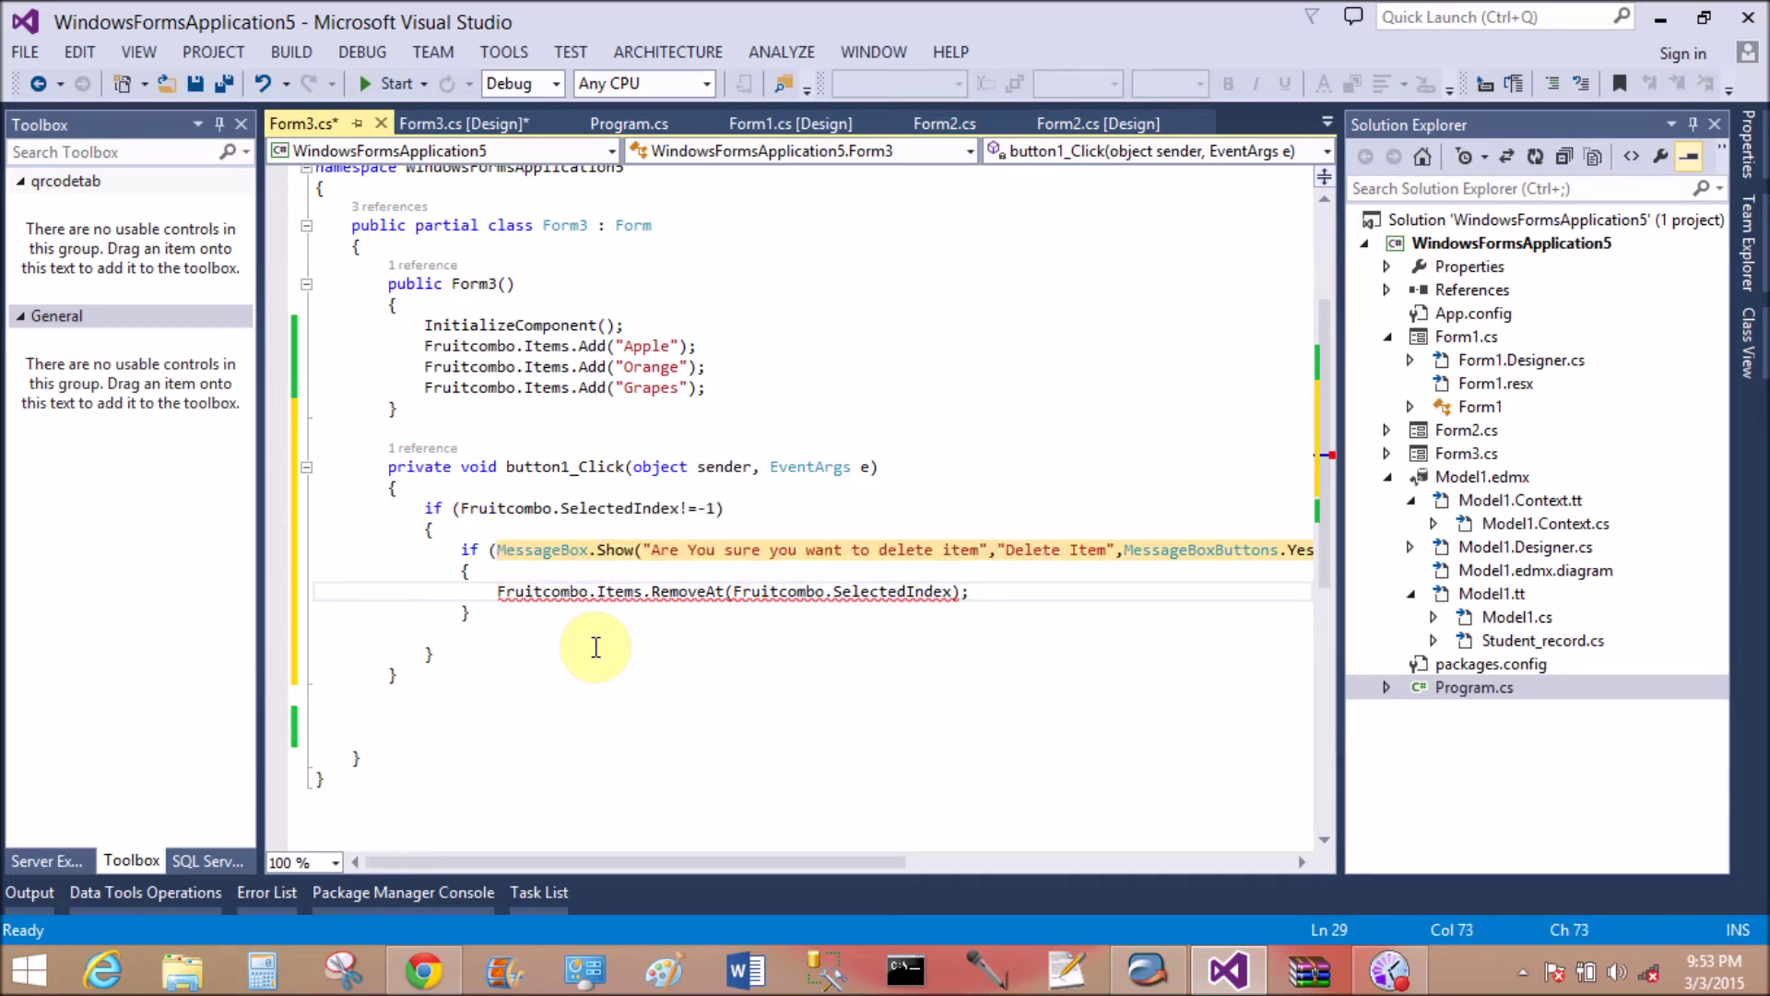
pyautogui.click(472, 613)
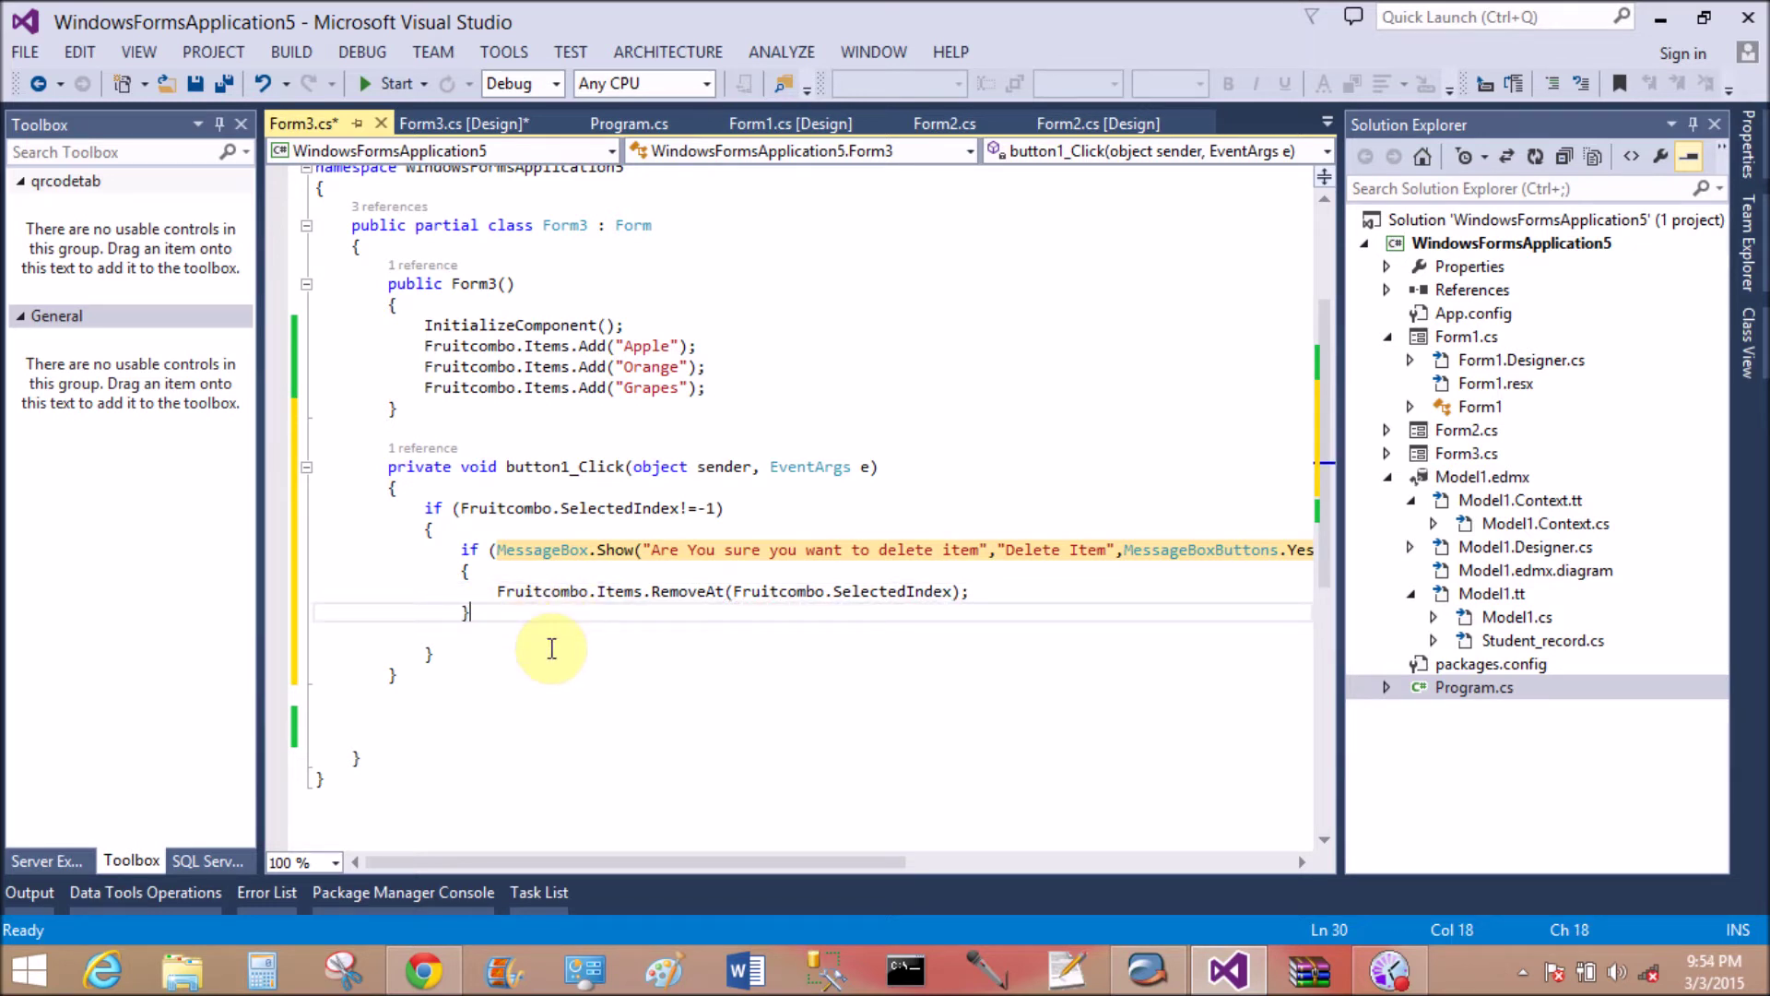
pyautogui.press('Return')
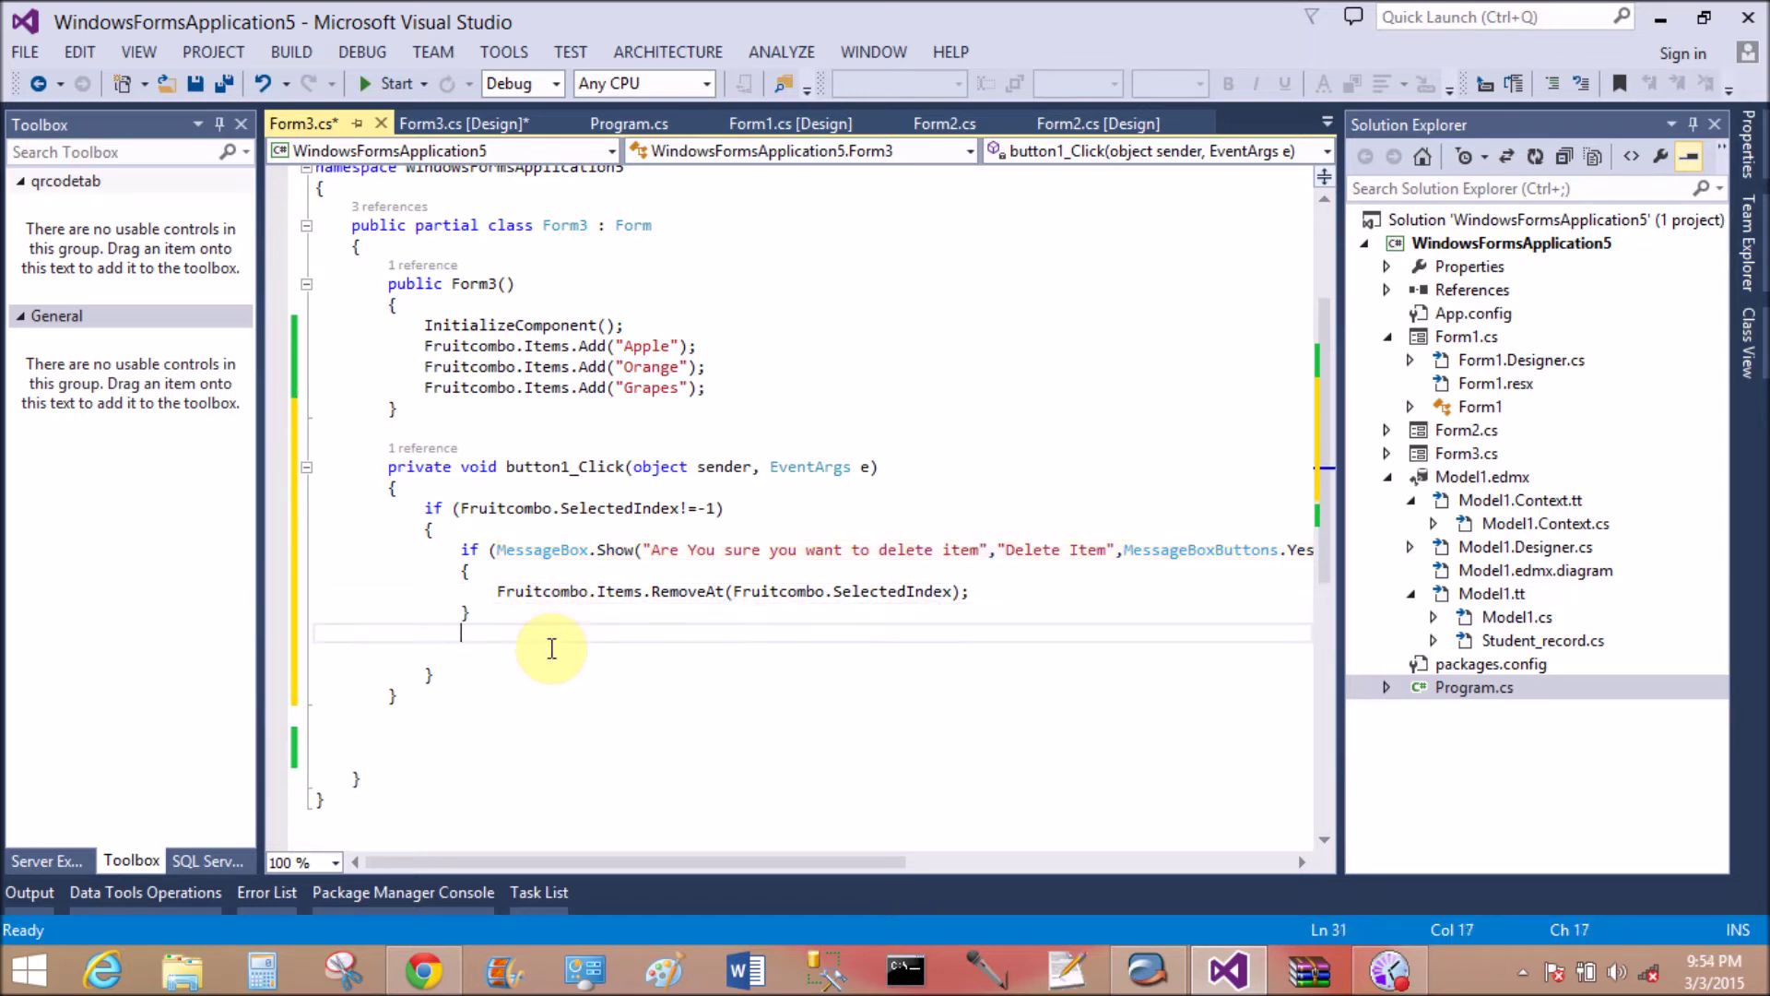
pyautogui.write('else')
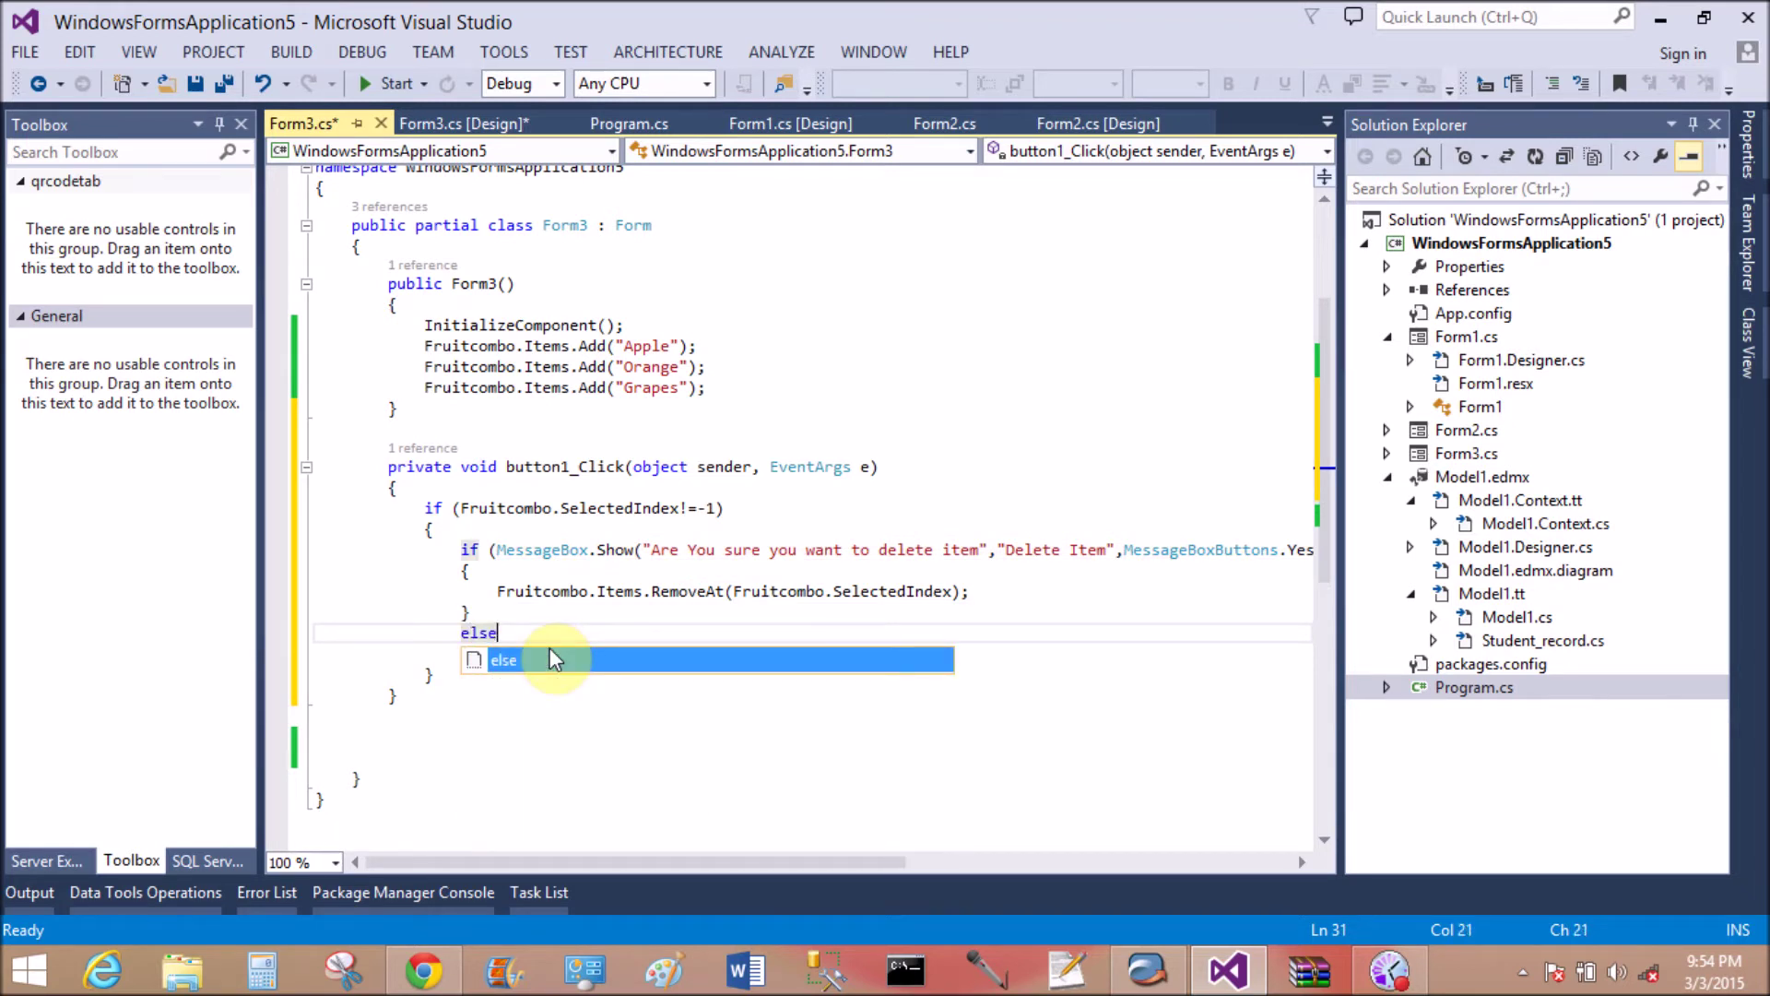
# Add an empty else block after the inner if
pyautogui.press('Escape')
pyautogui.press('Return')
pyautogui.write('{')
pyautogui.press('Return')
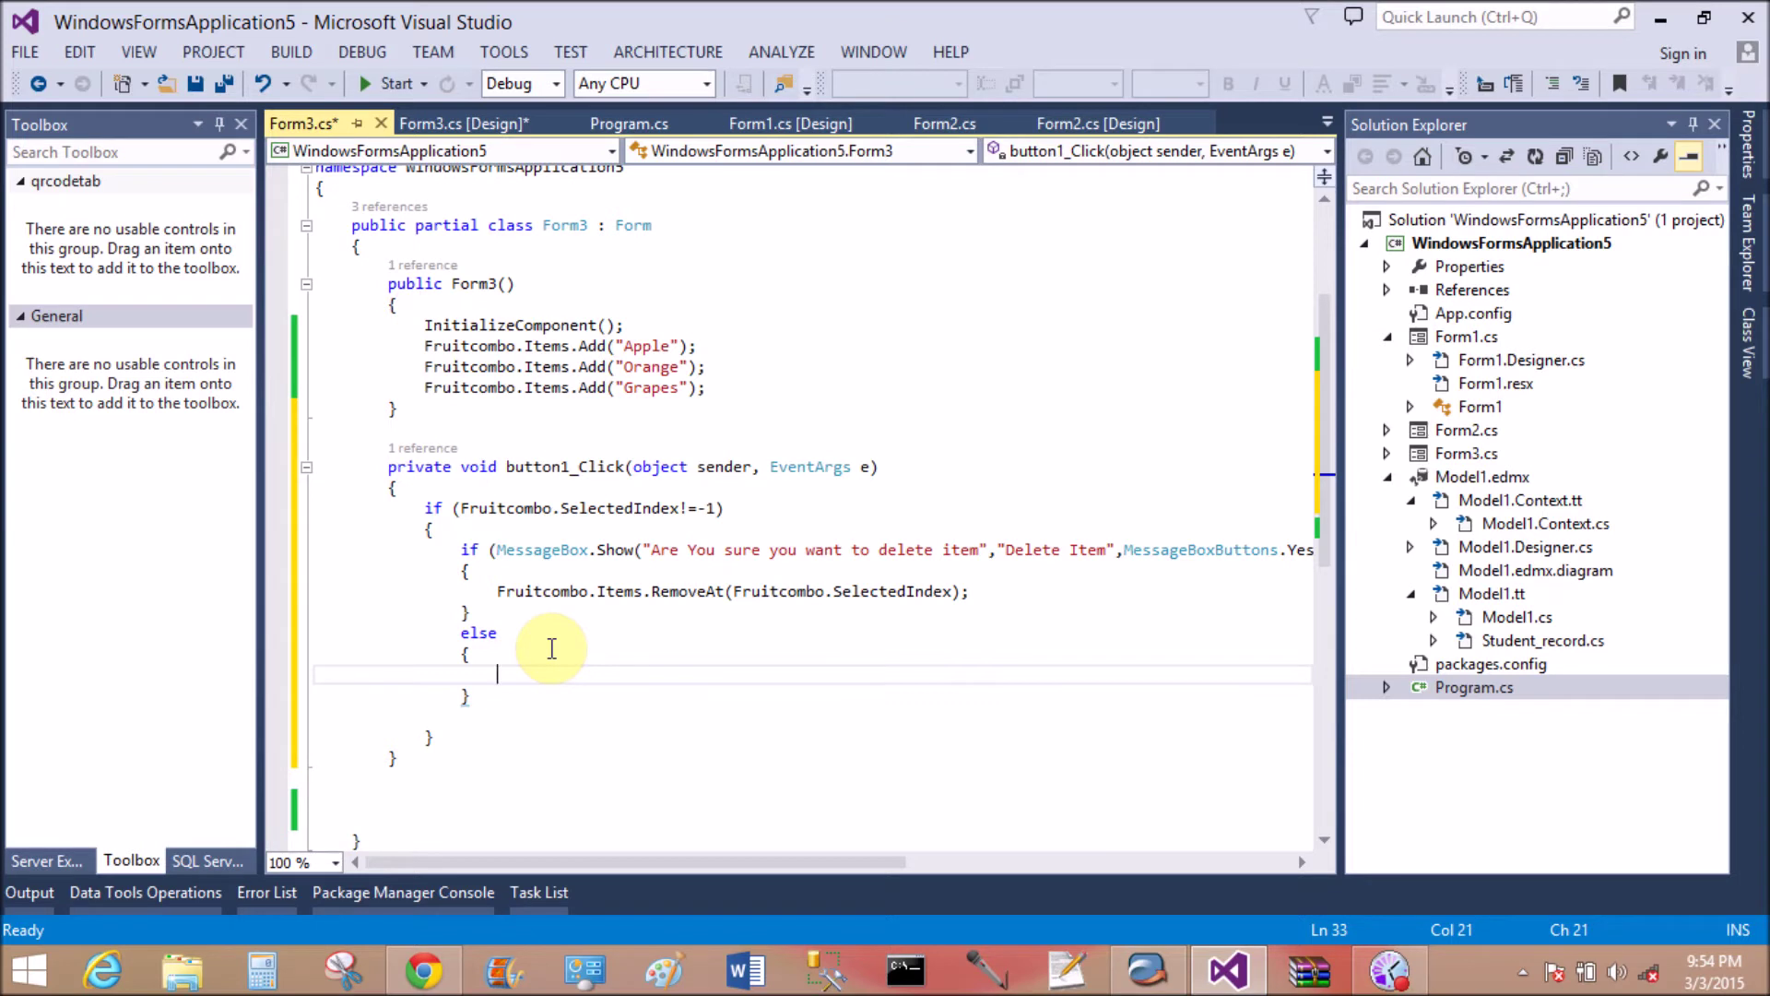
# Reuse the copied MessageBox.Show code in the else as MessageBox.Show("Your item is not deleted");
pyautogui.moveTo(497, 549)
pyautogui.mouseDown()
pyautogui.moveTo(945, 591)
pyautogui.moveTo(1017, 550)
pyautogui.mouseUp()
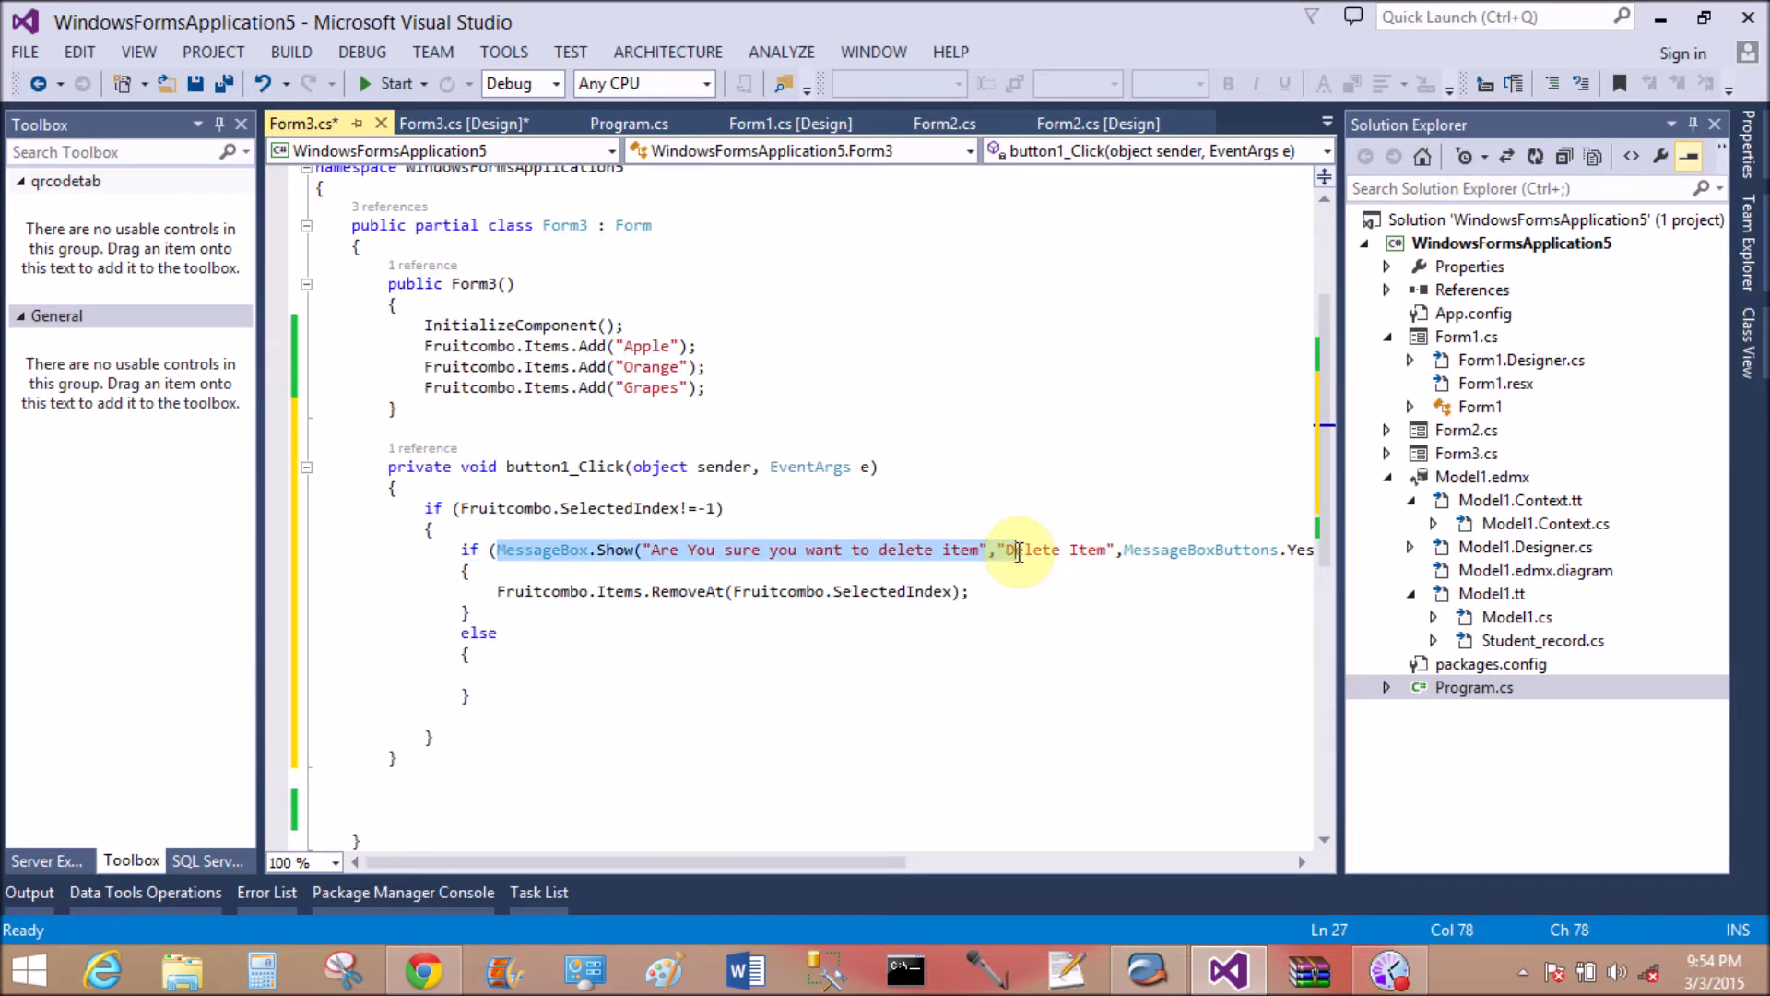
pyautogui.moveTo(1017, 551); pyautogui.dragTo(1063, 551)
pyautogui.click(488, 671)
pyautogui.hotkey('ctrl', 'v')
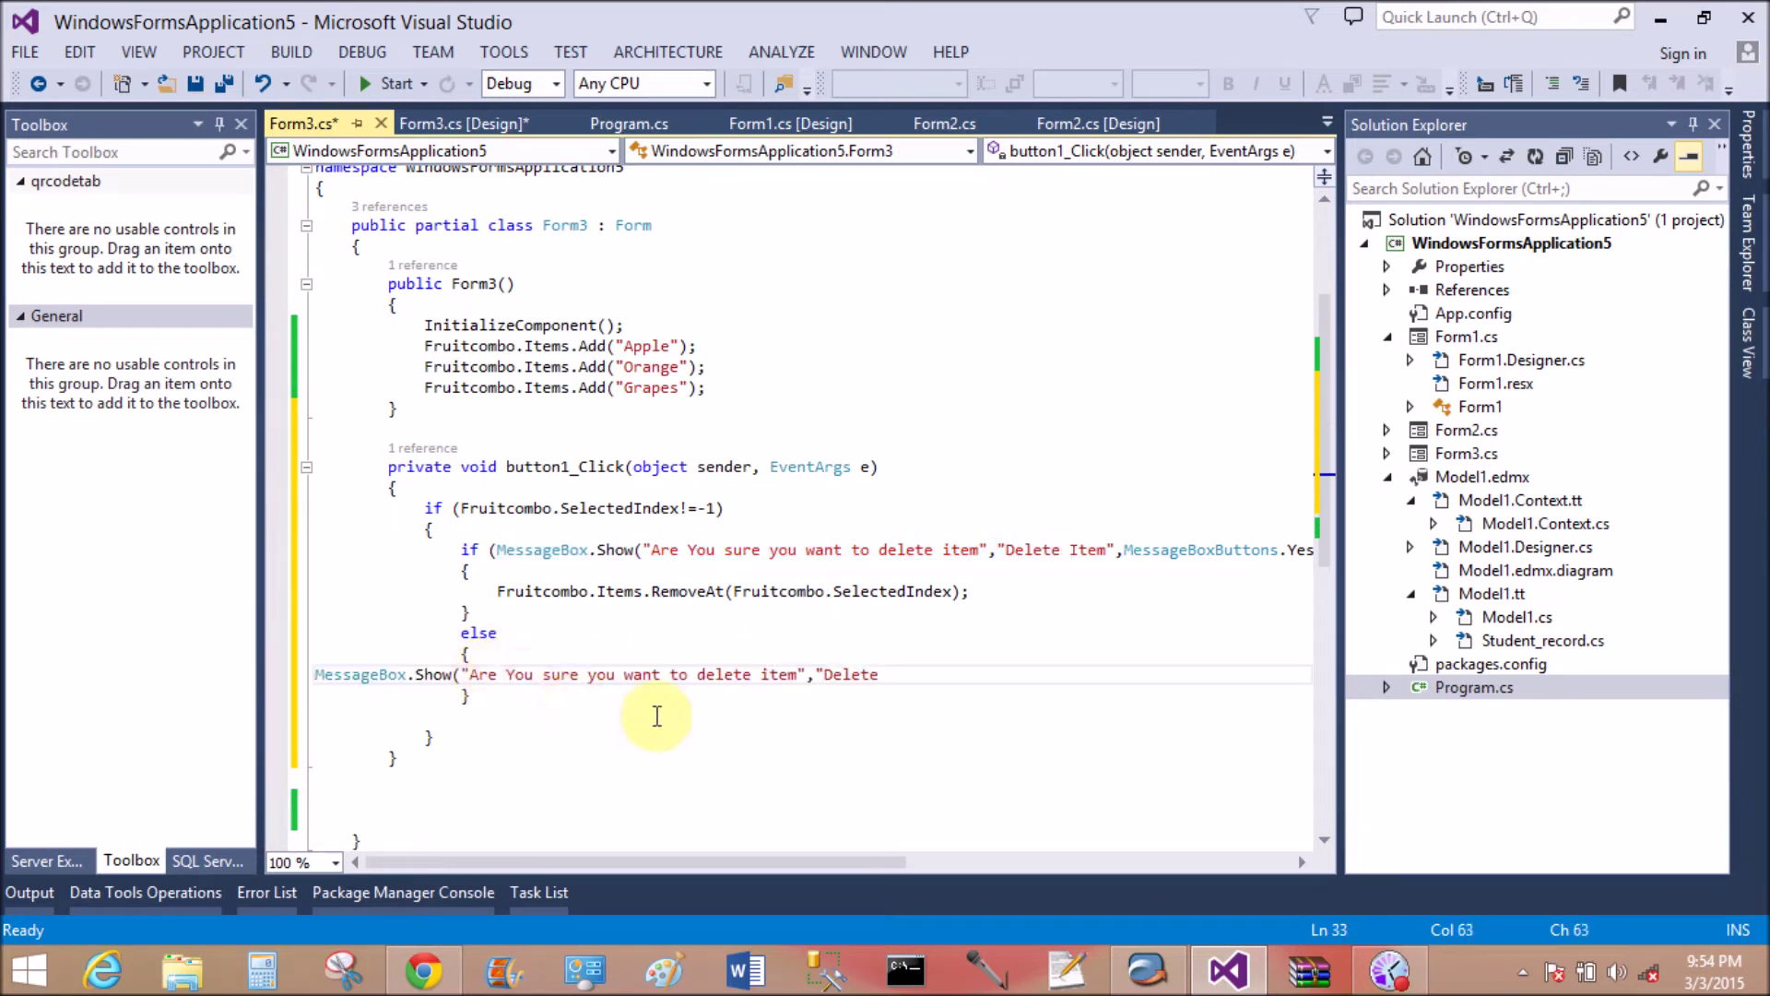
pyautogui.press('BackSpace')
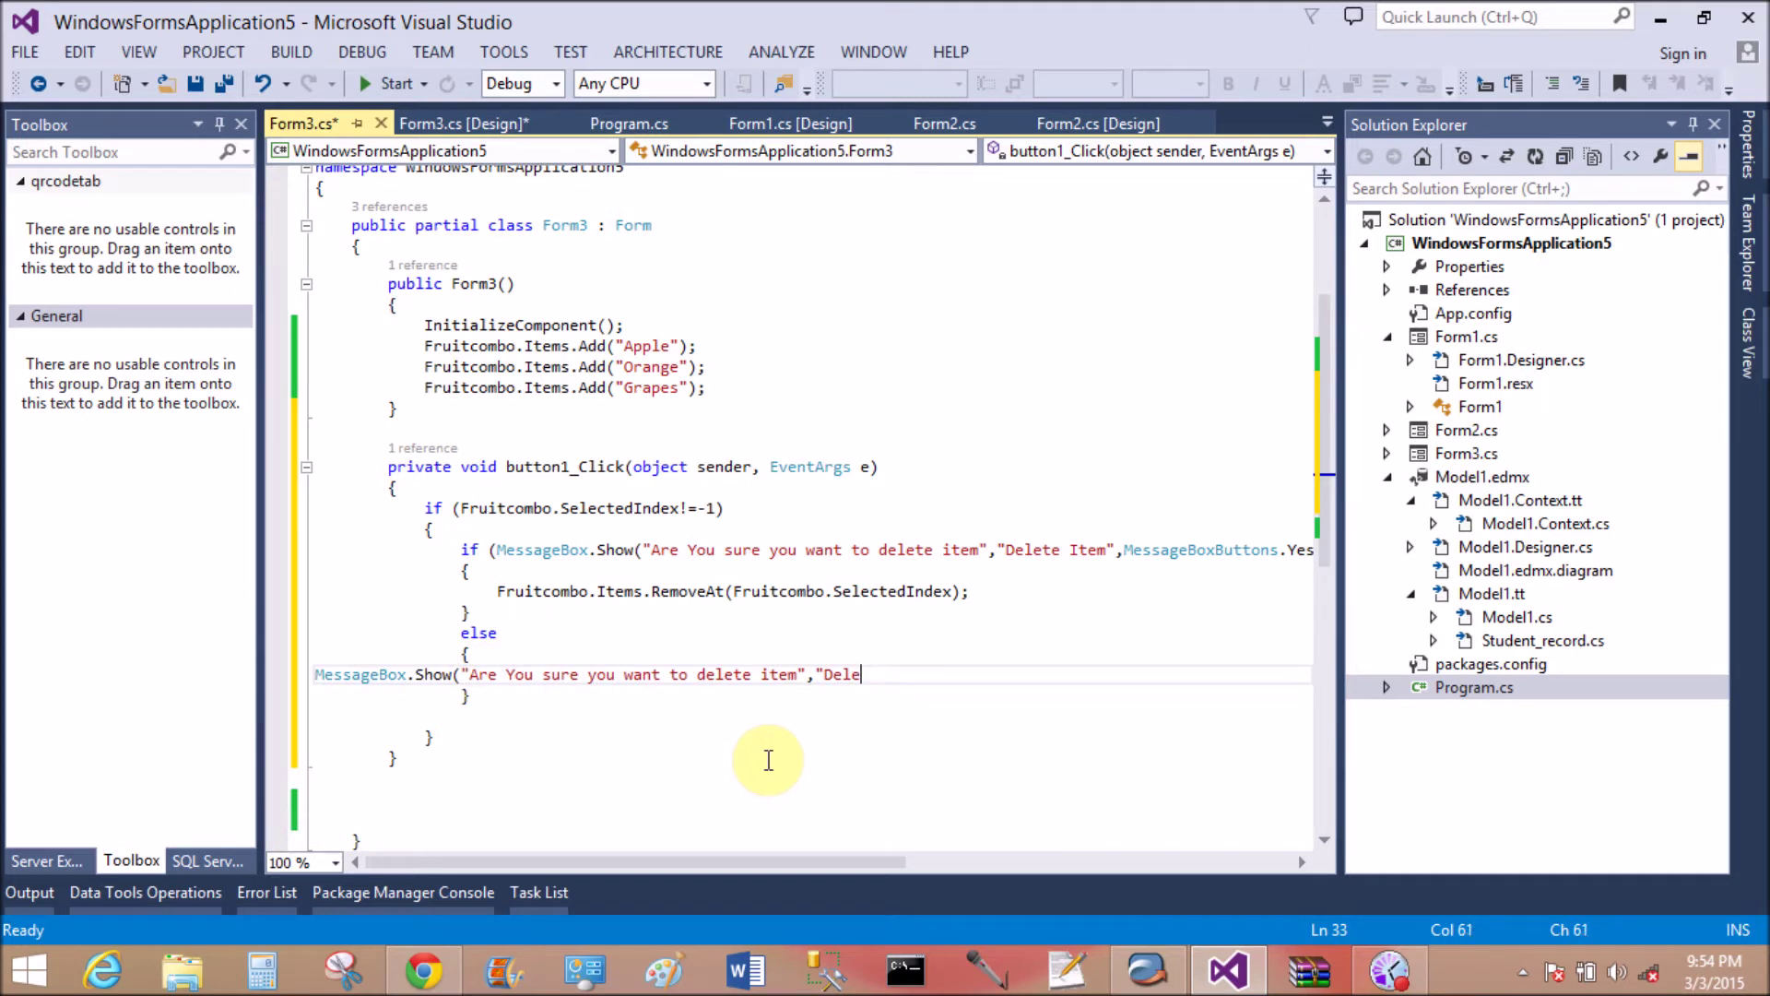
pyautogui.press('BackSpace')
pyautogui.press('BackSpace')
pyautogui.press('BackSpace')
pyautogui.press('BackSpace')
pyautogui.press('BackSpace')
pyautogui.press('BackSpace')
pyautogui.press('BackSpace')
pyautogui.press('BackSpace')
pyautogui.press('BackSpace')
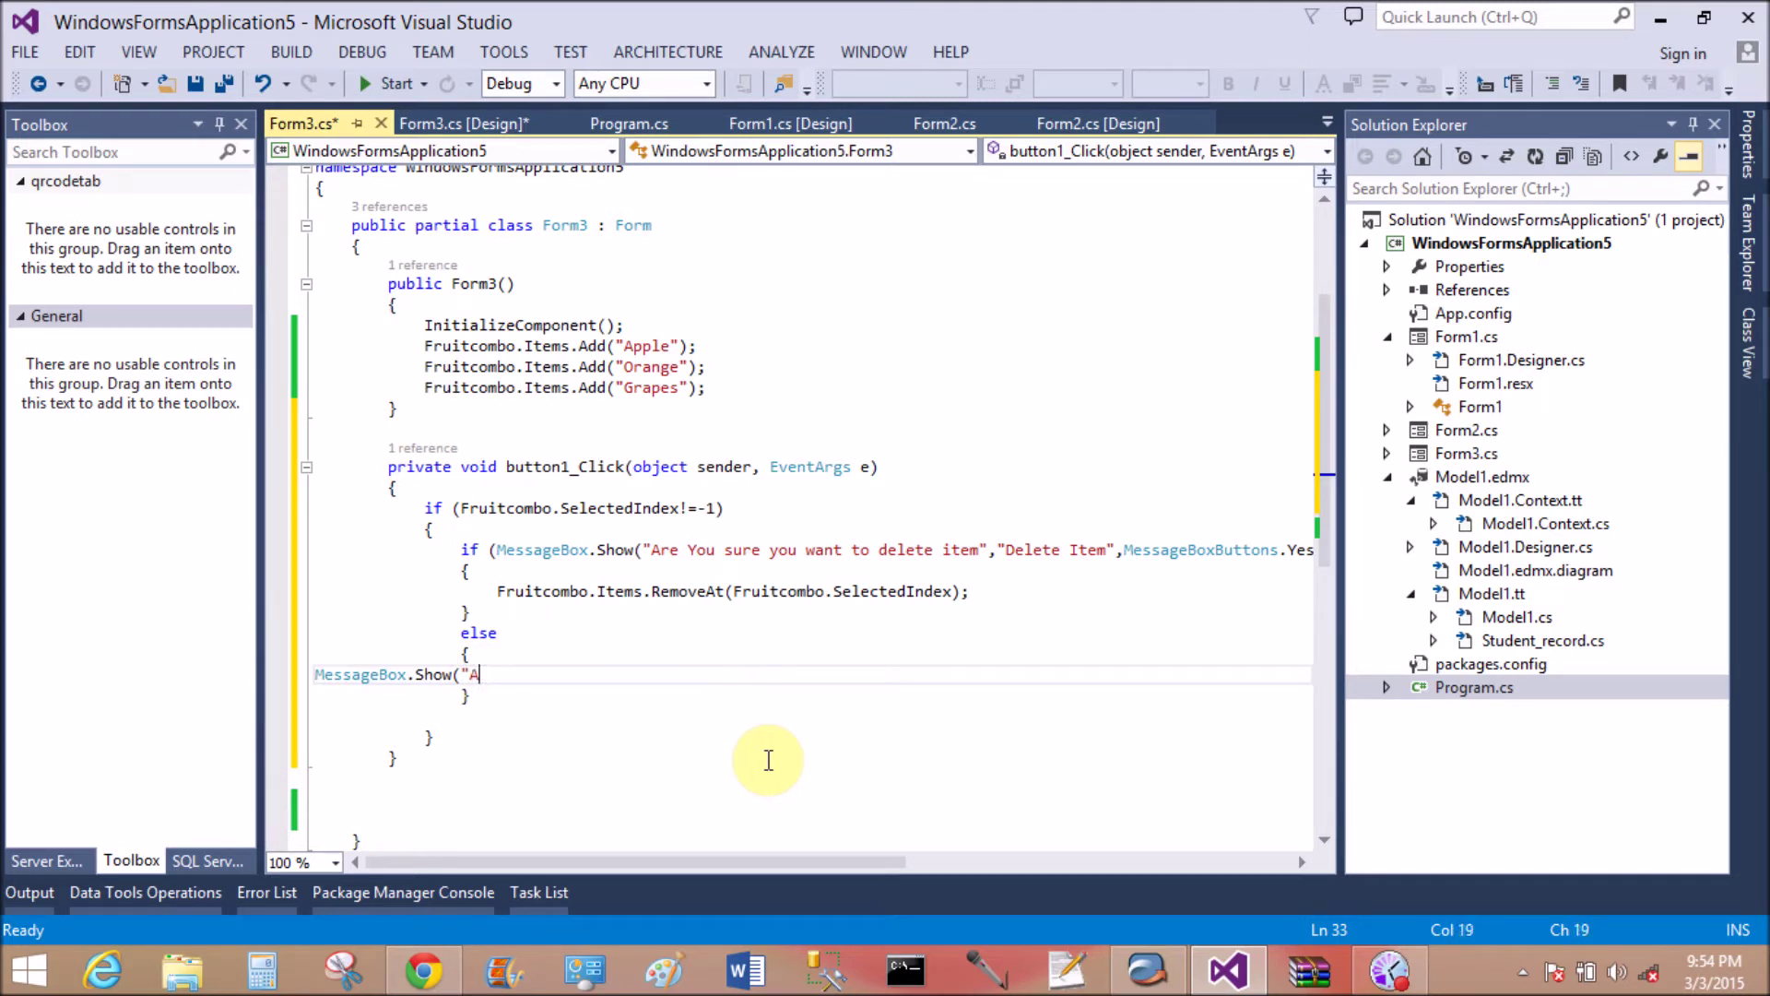
pyautogui.write('ou')
pyautogui.write('s not de')
pyautogui.write('leted')
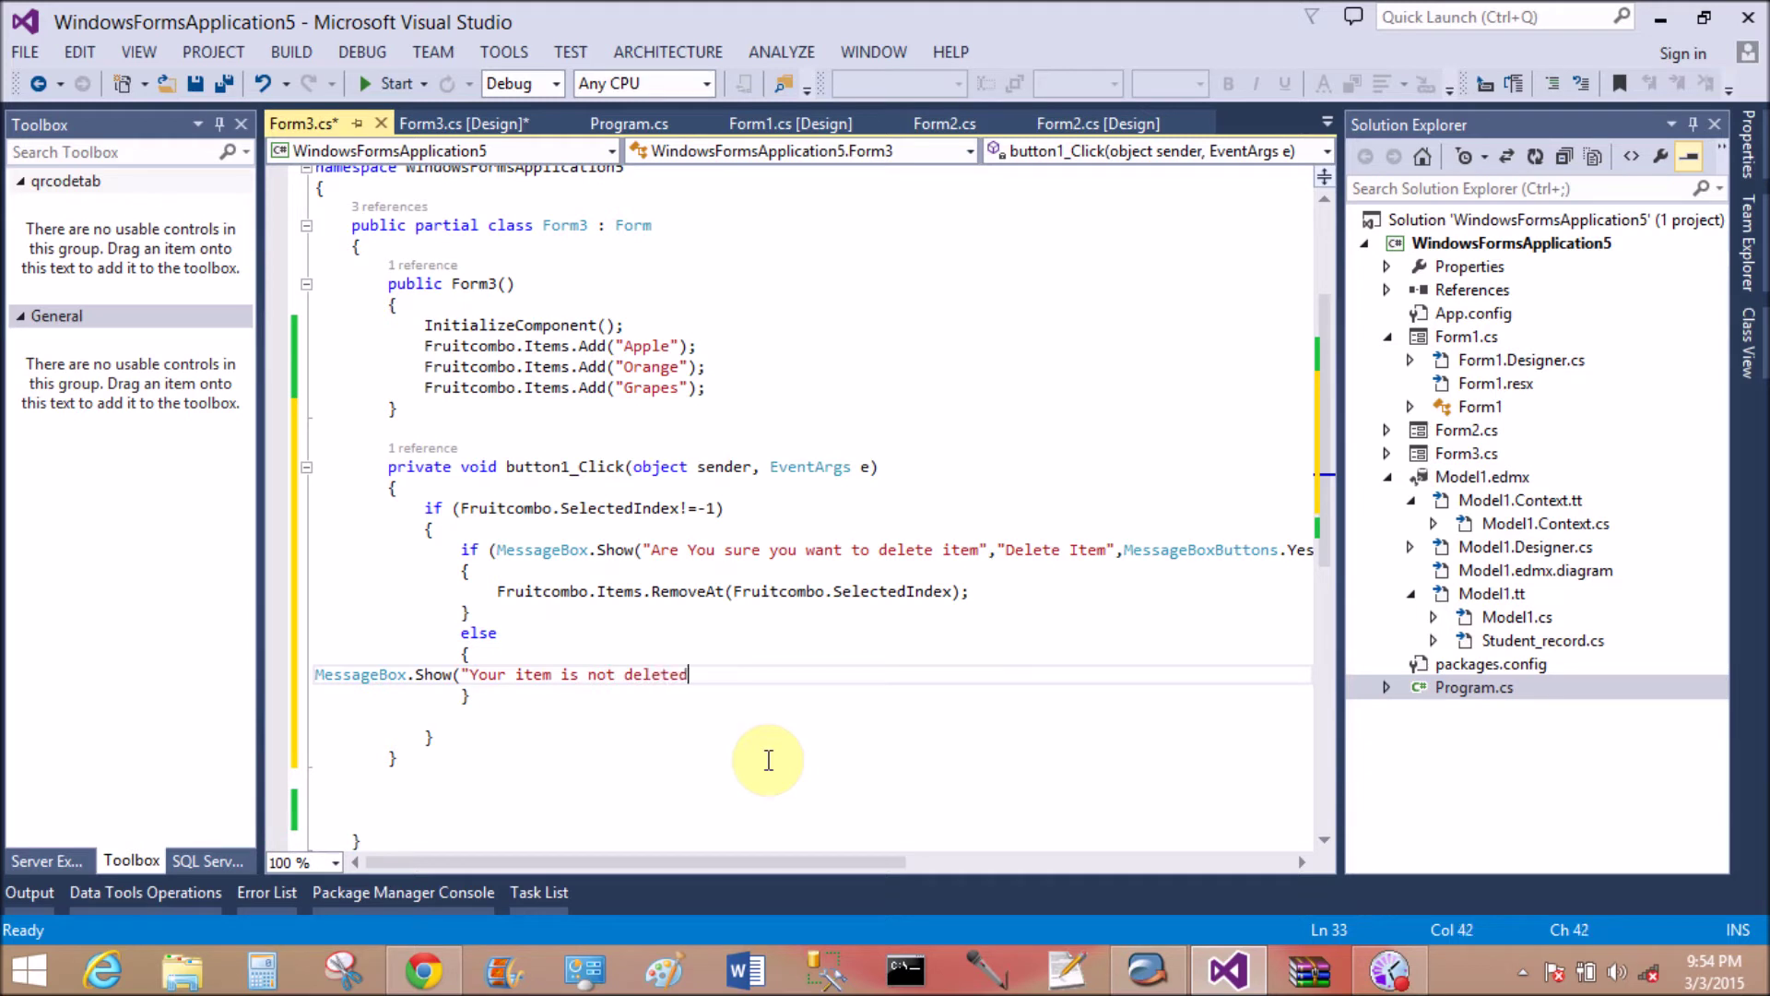
pyautogui.write('")')
pyautogui.write(';')
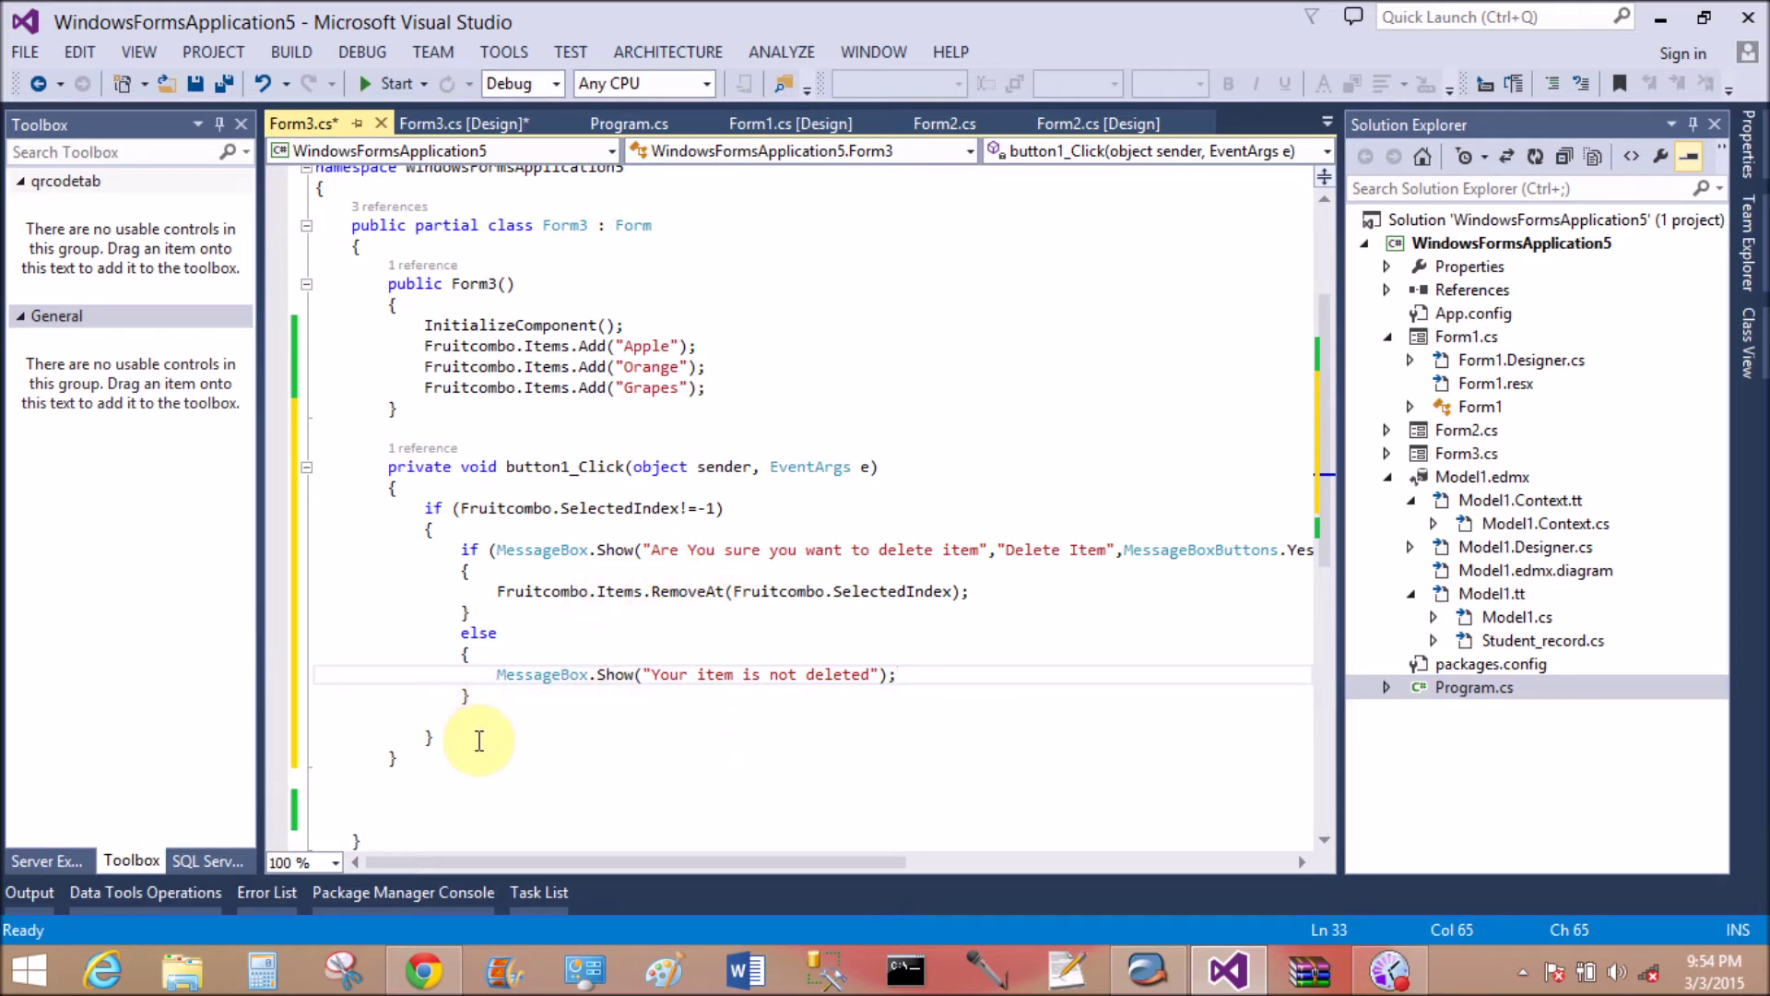
pyautogui.click(472, 738)
# Add an outer else showing "Please selected any one fruit item", then Save All
pyautogui.press('Return')
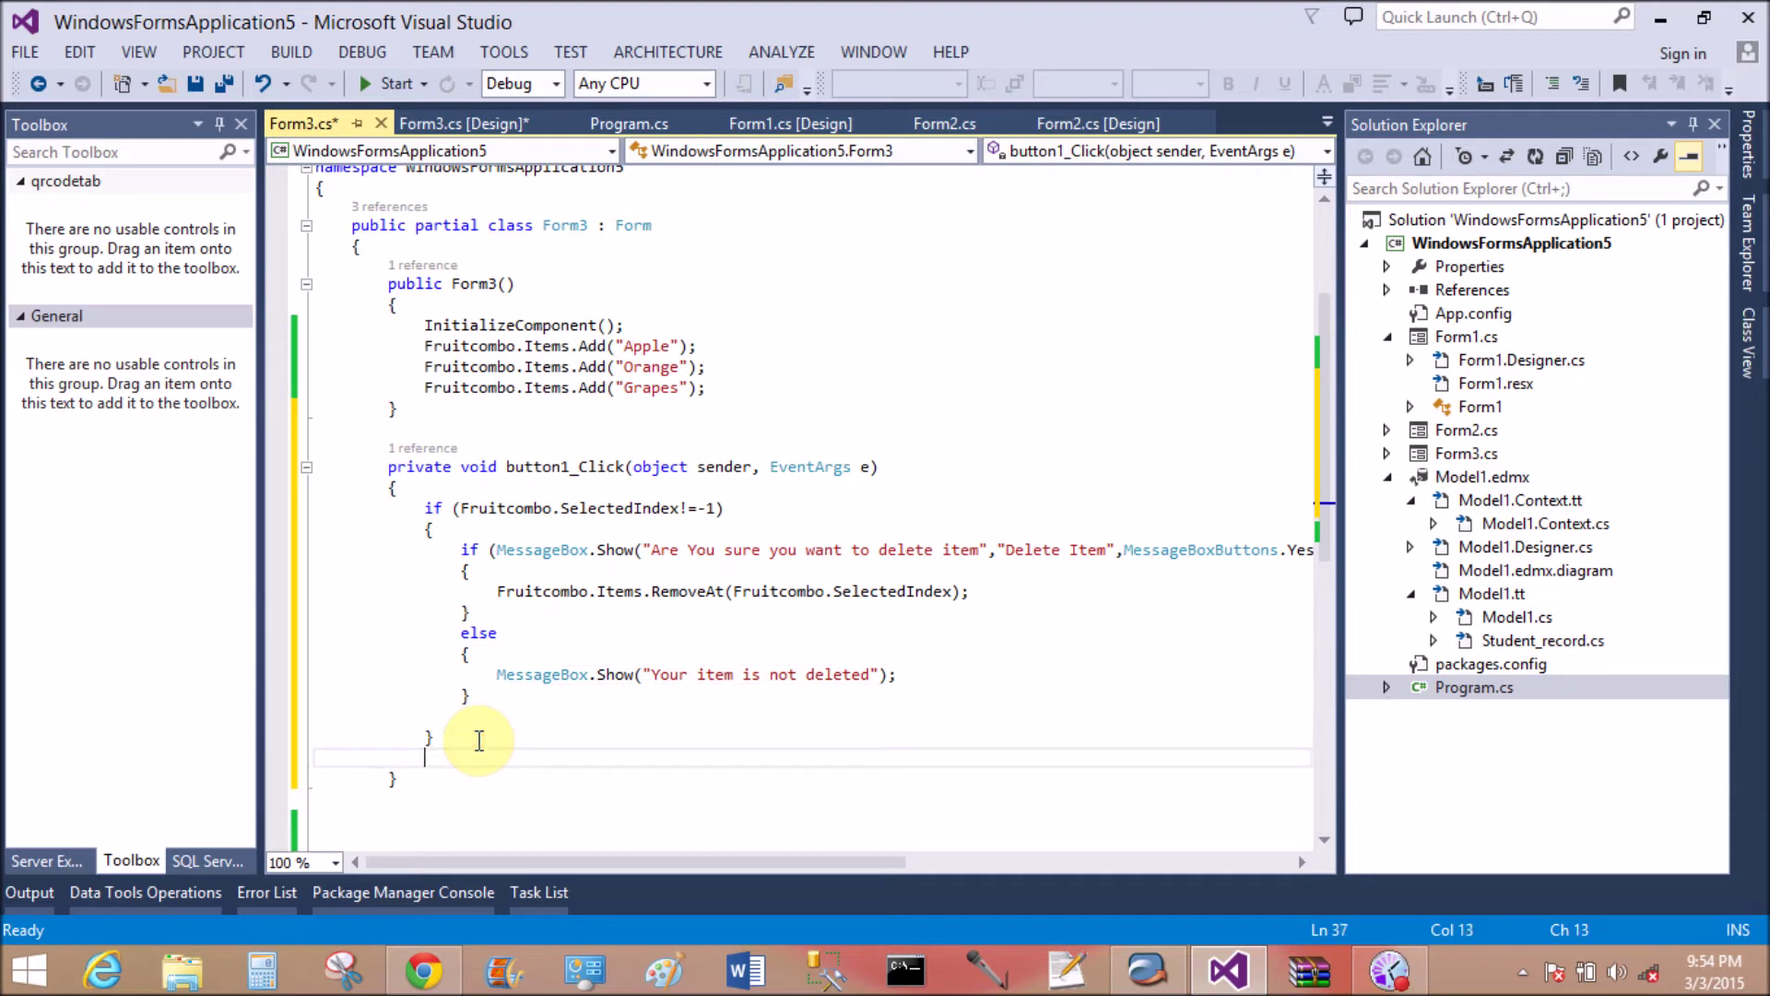
pyautogui.write('else')
pyautogui.press('Return')
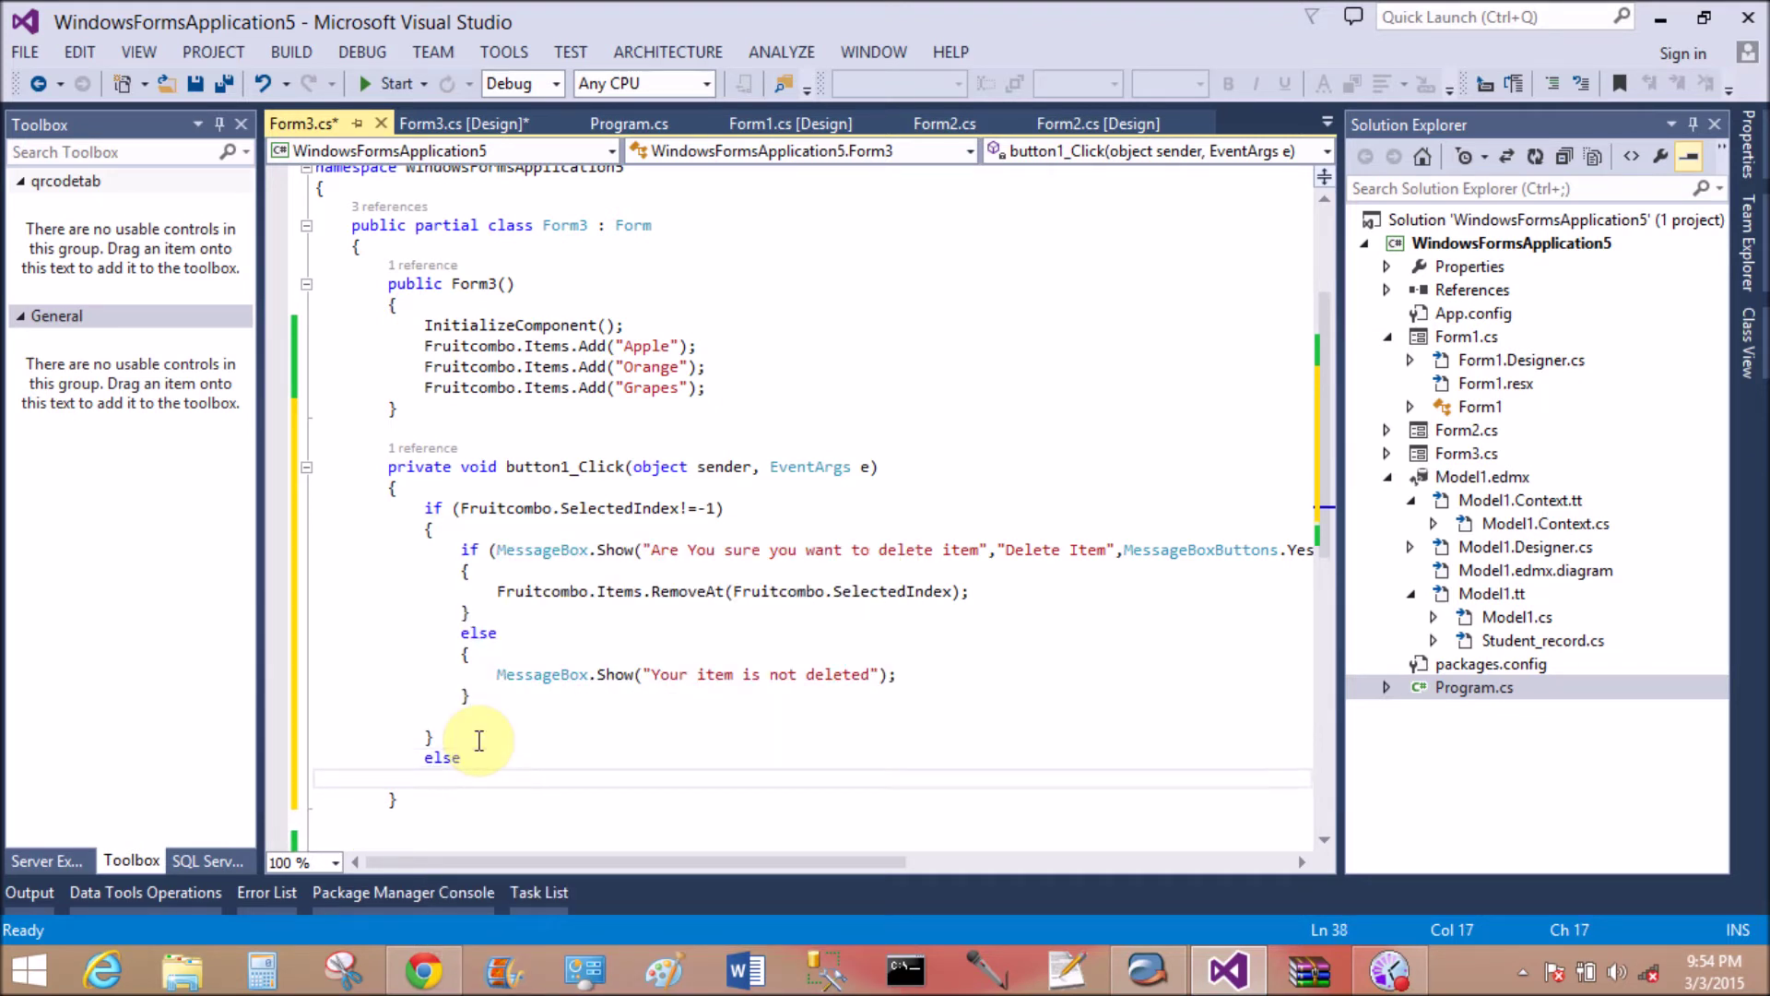
pyautogui.write('{ }')
pyautogui.press('Return')
pyautogui.write('{')
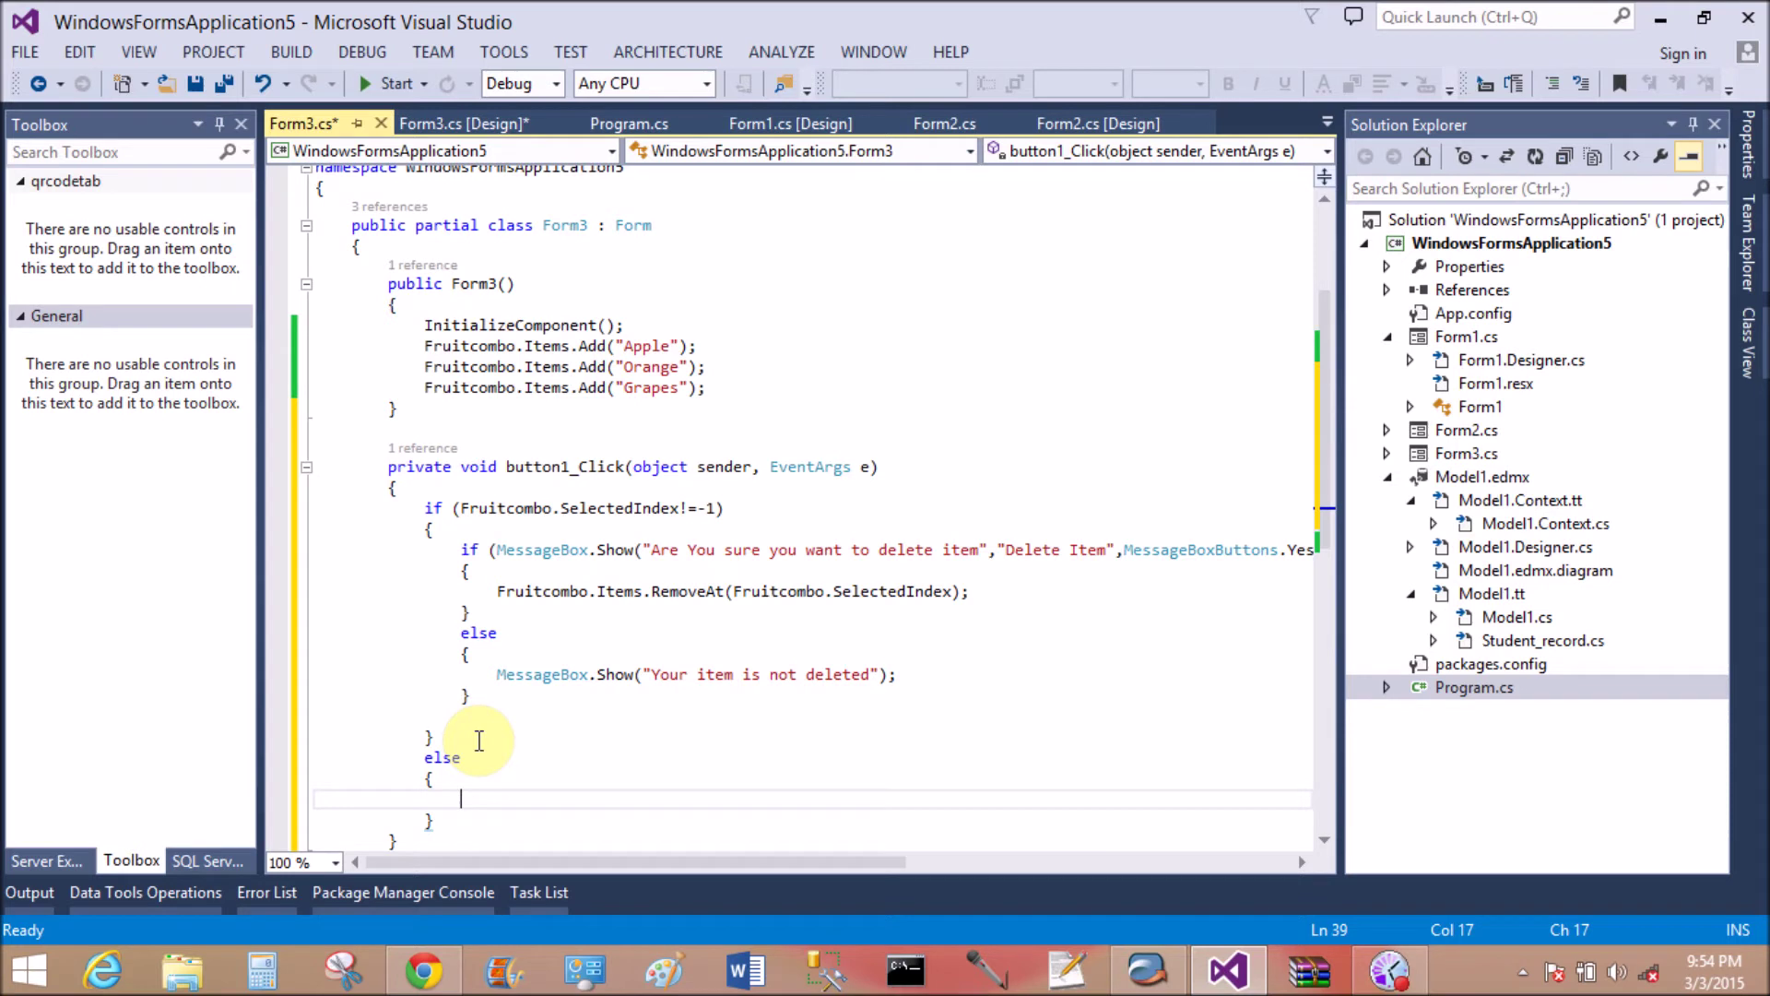
pyautogui.write('mess')
pyautogui.write('ageBo')
pyautogui.write('b.sho')
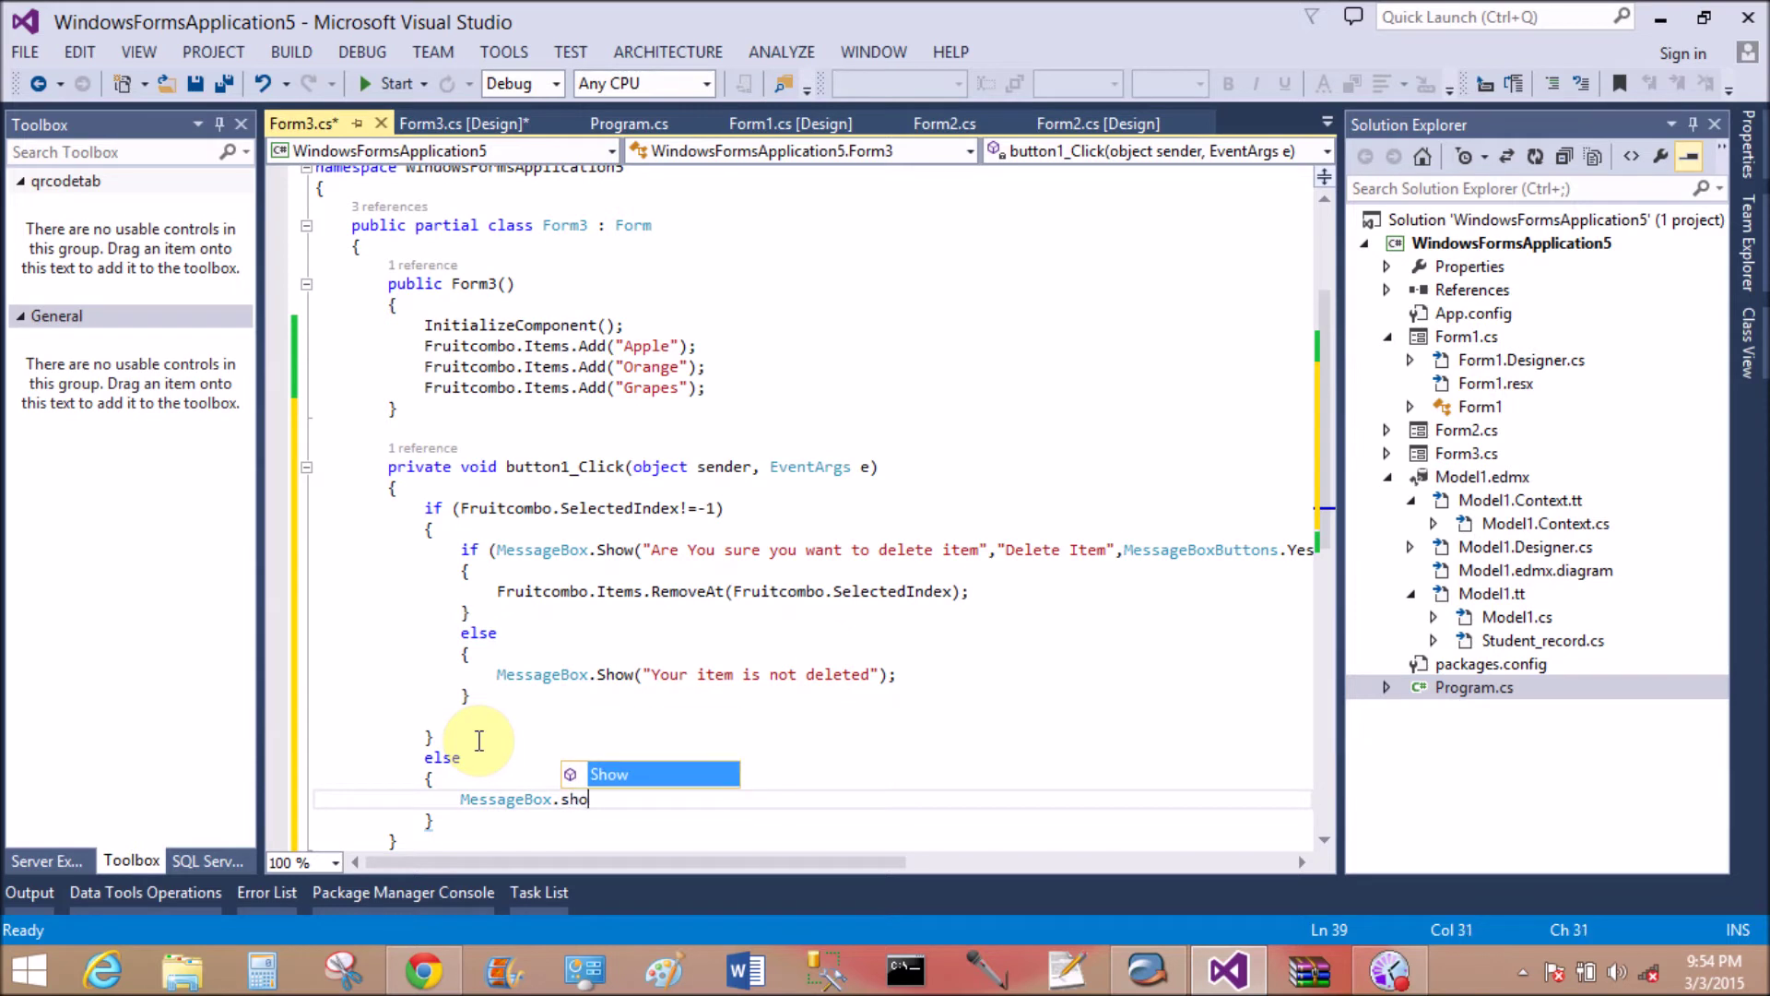
pyautogui.press('Tab')
pyautogui.write('("')
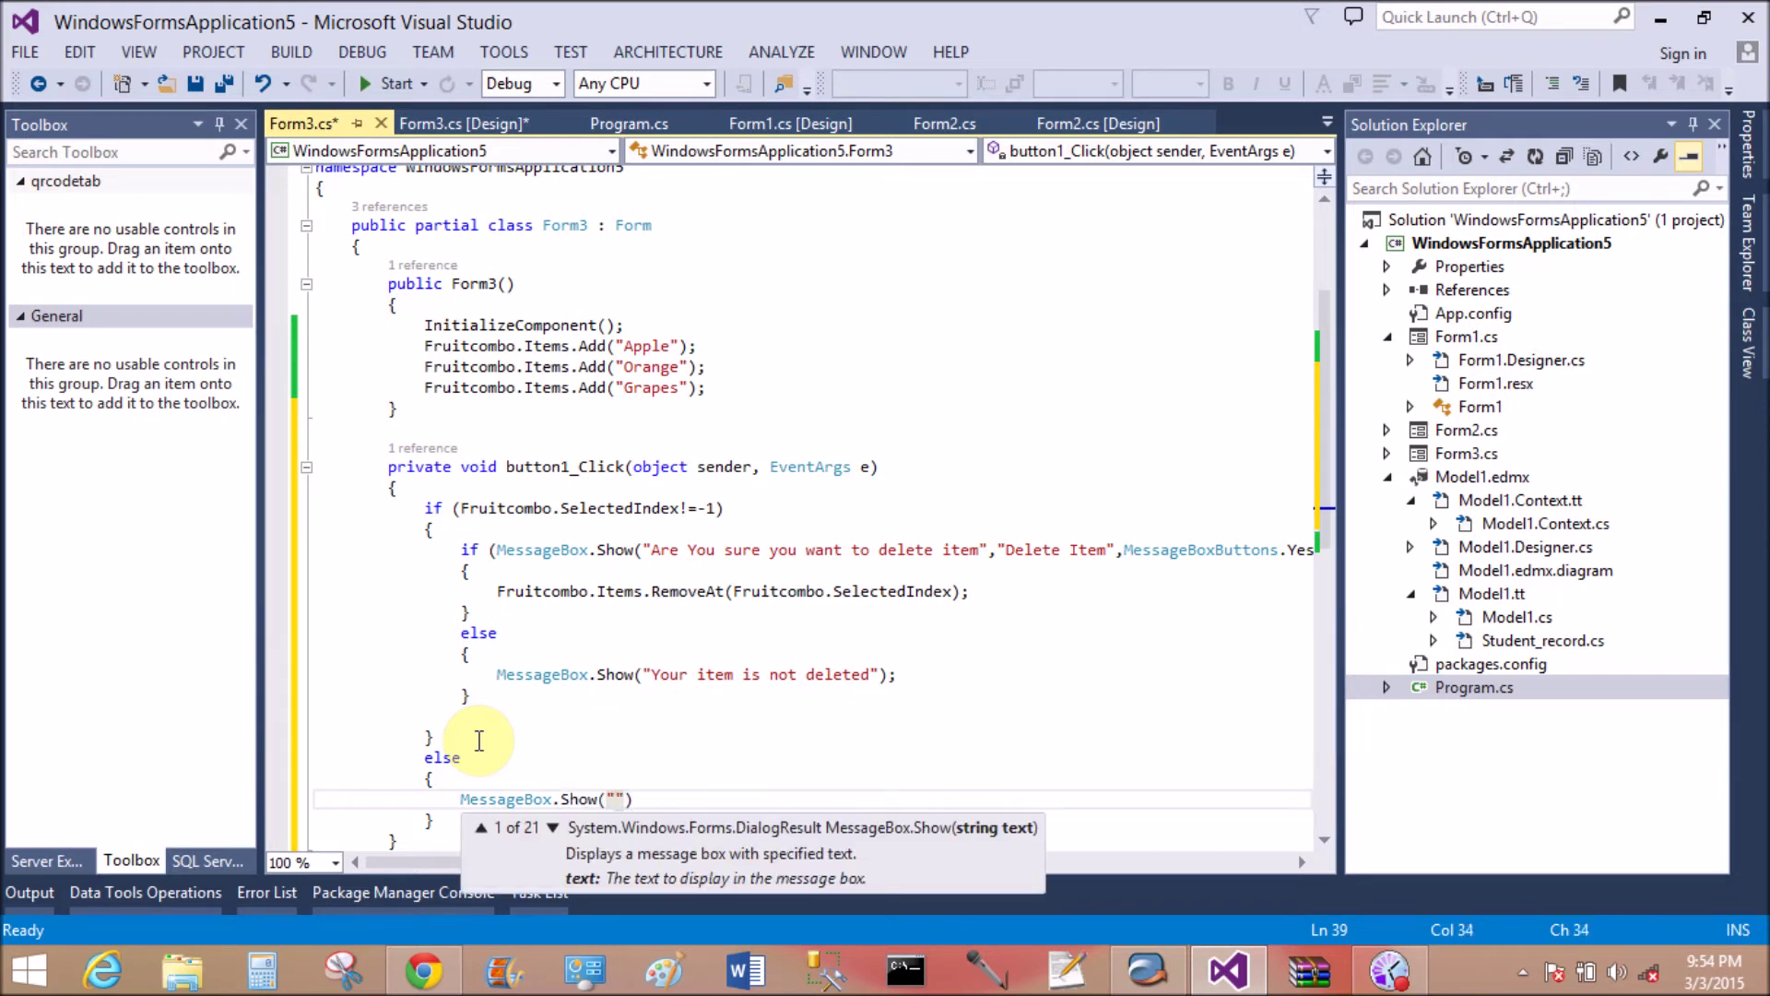
pyautogui.write('Please s')
pyautogui.write('elected ')
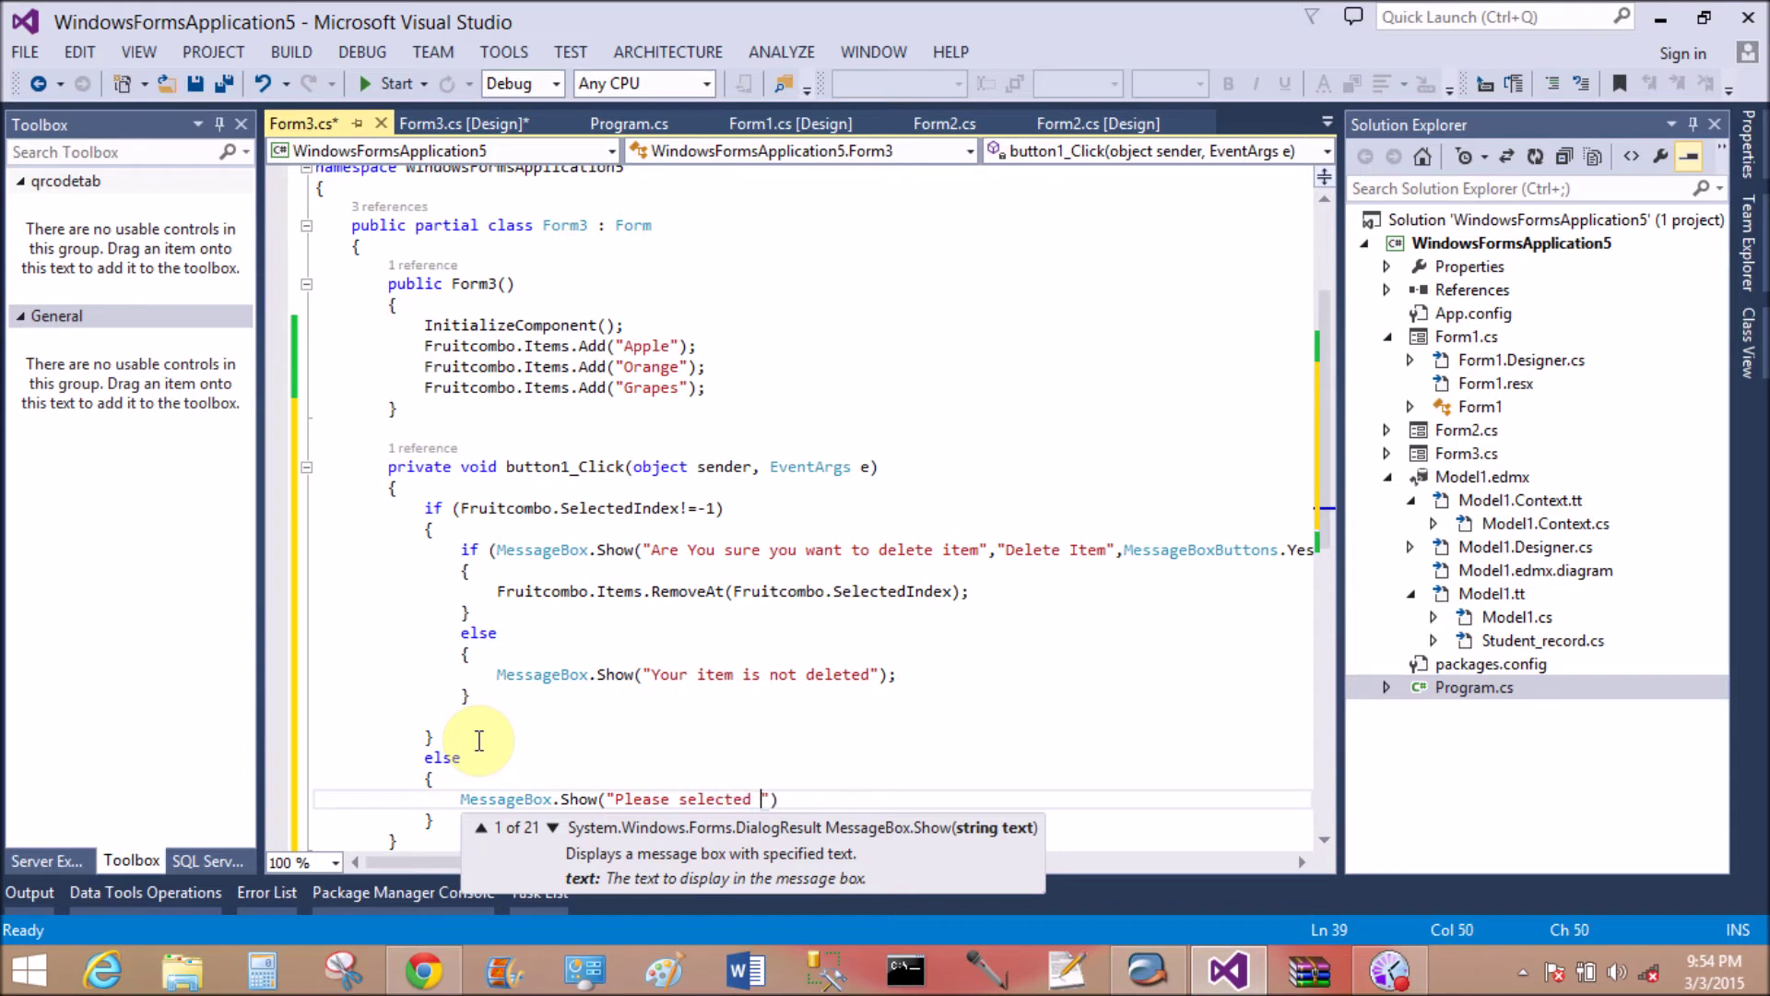
pyautogui.write('any one ')
pyautogui.write('fruit item')
pyautogui.write('");')
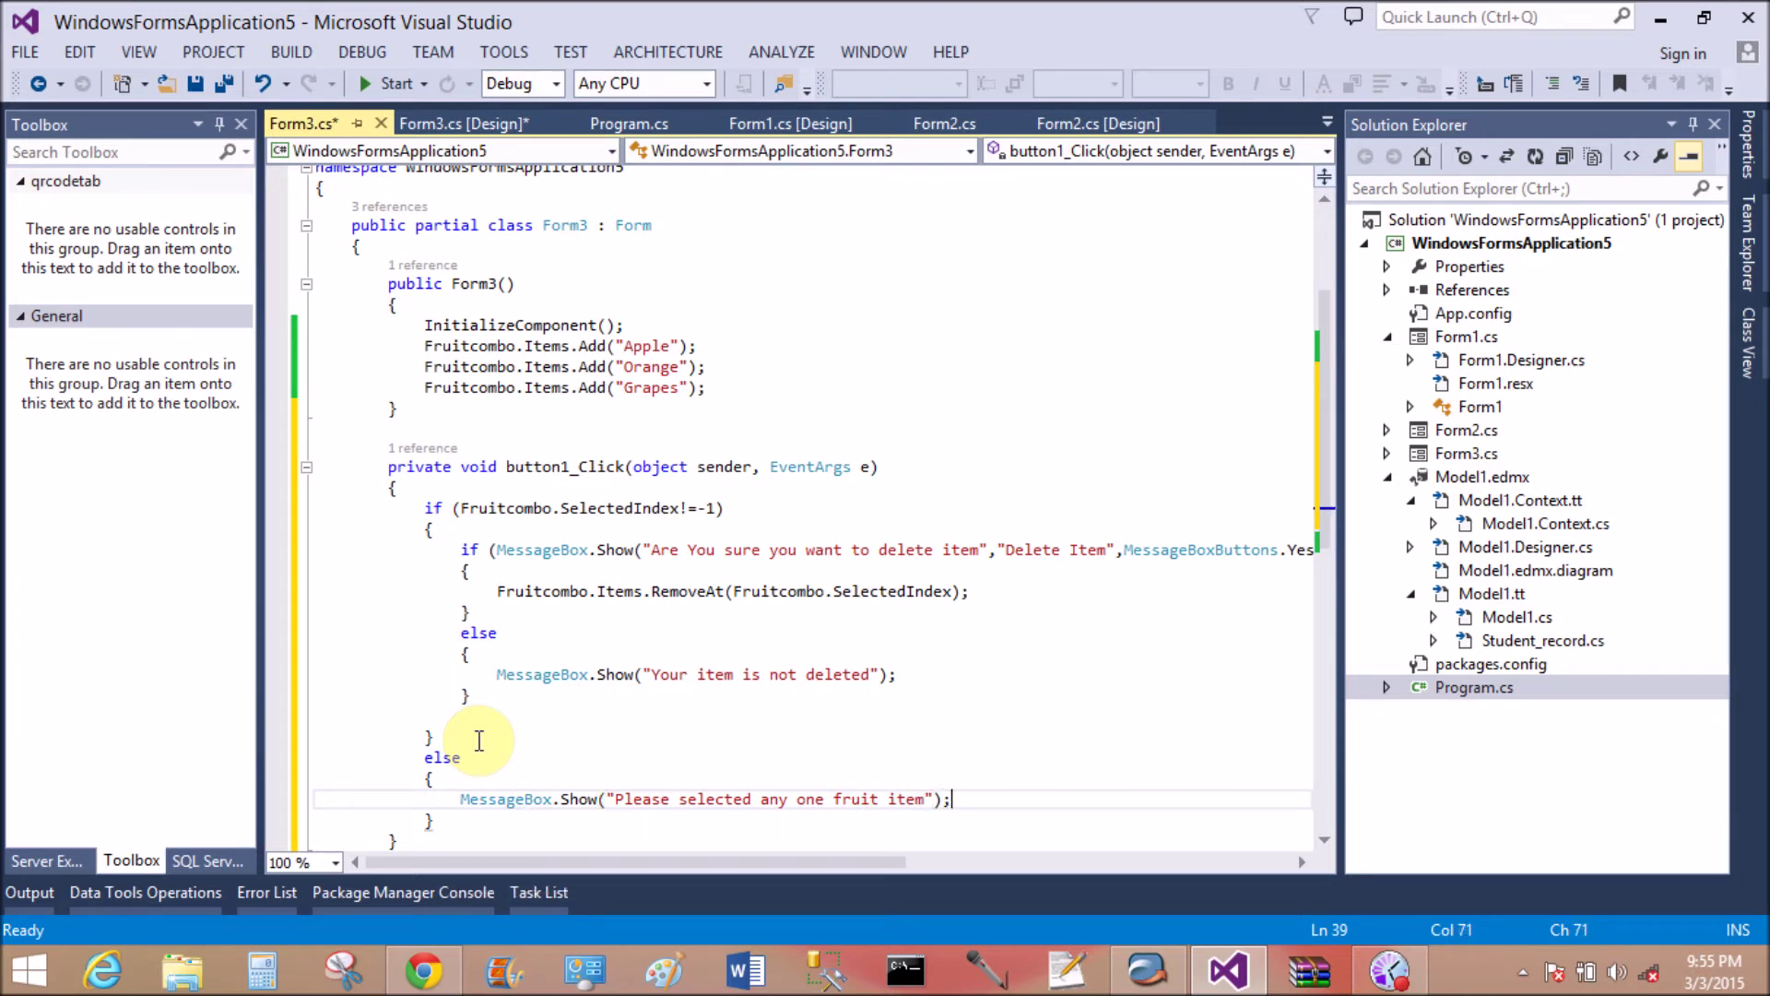
pyautogui.click(551, 719)
pyautogui.click(191, 82)
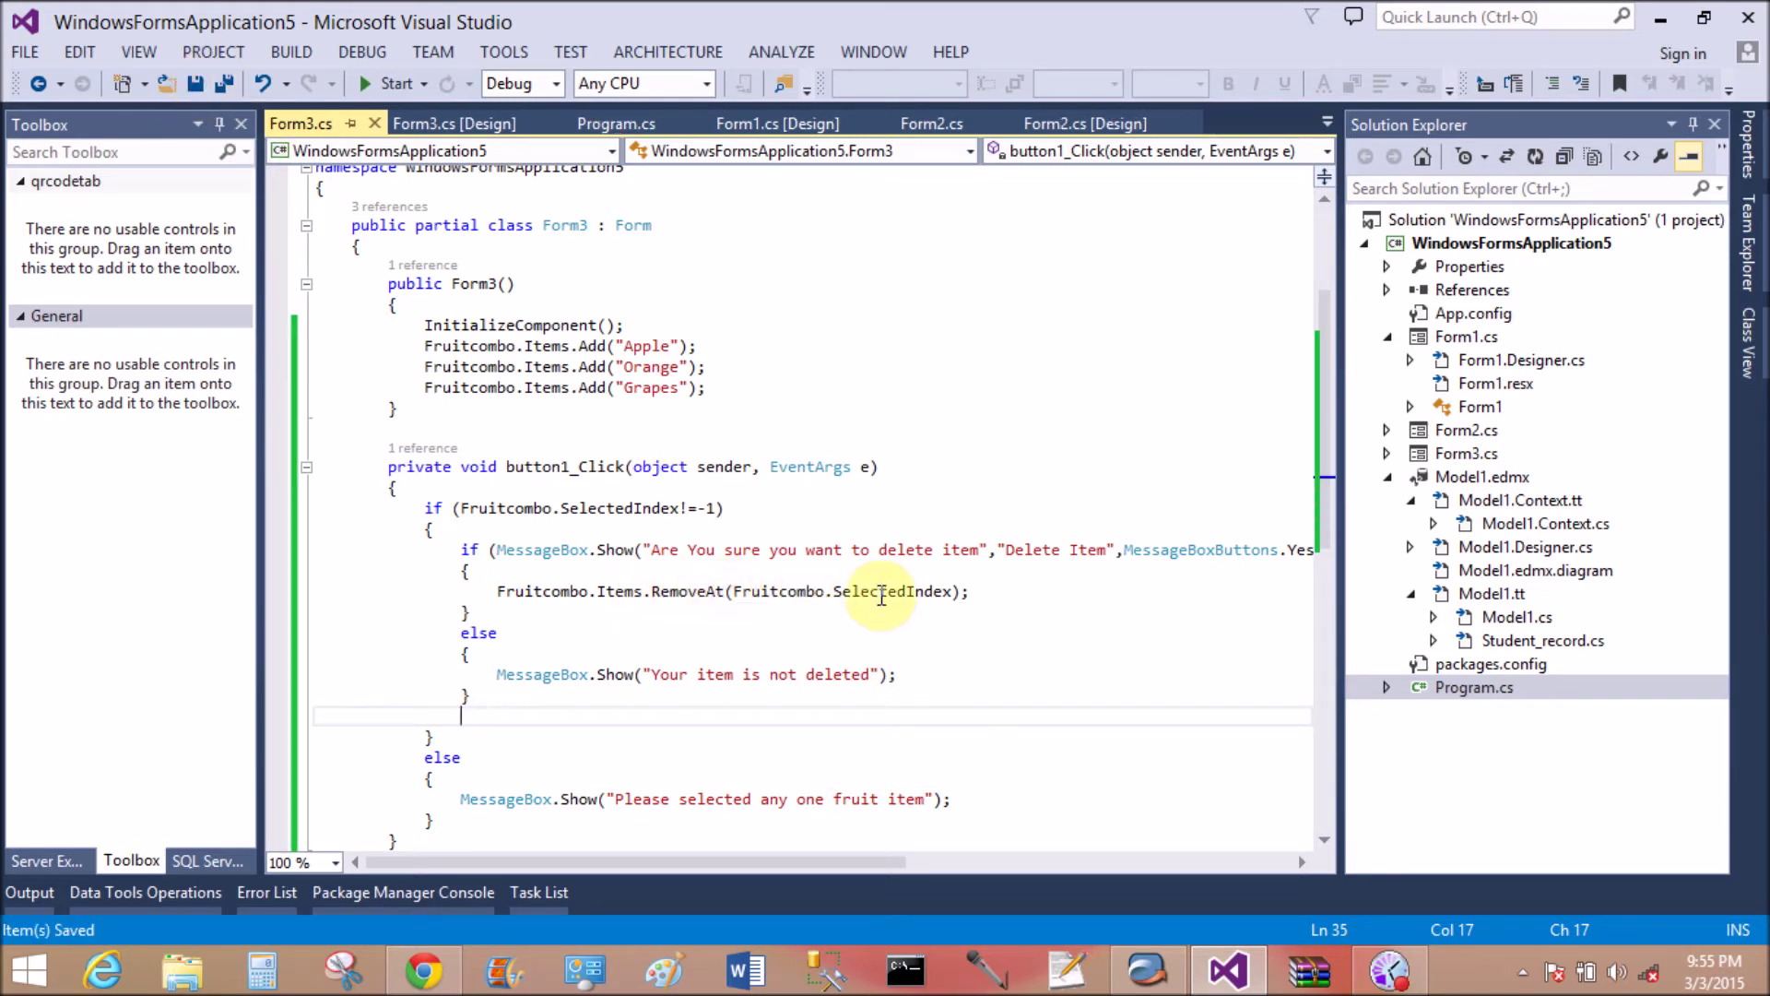
# Run Form3 and test Remove item with no fruit selected, dismissing the warning
pyautogui.click(388, 86)
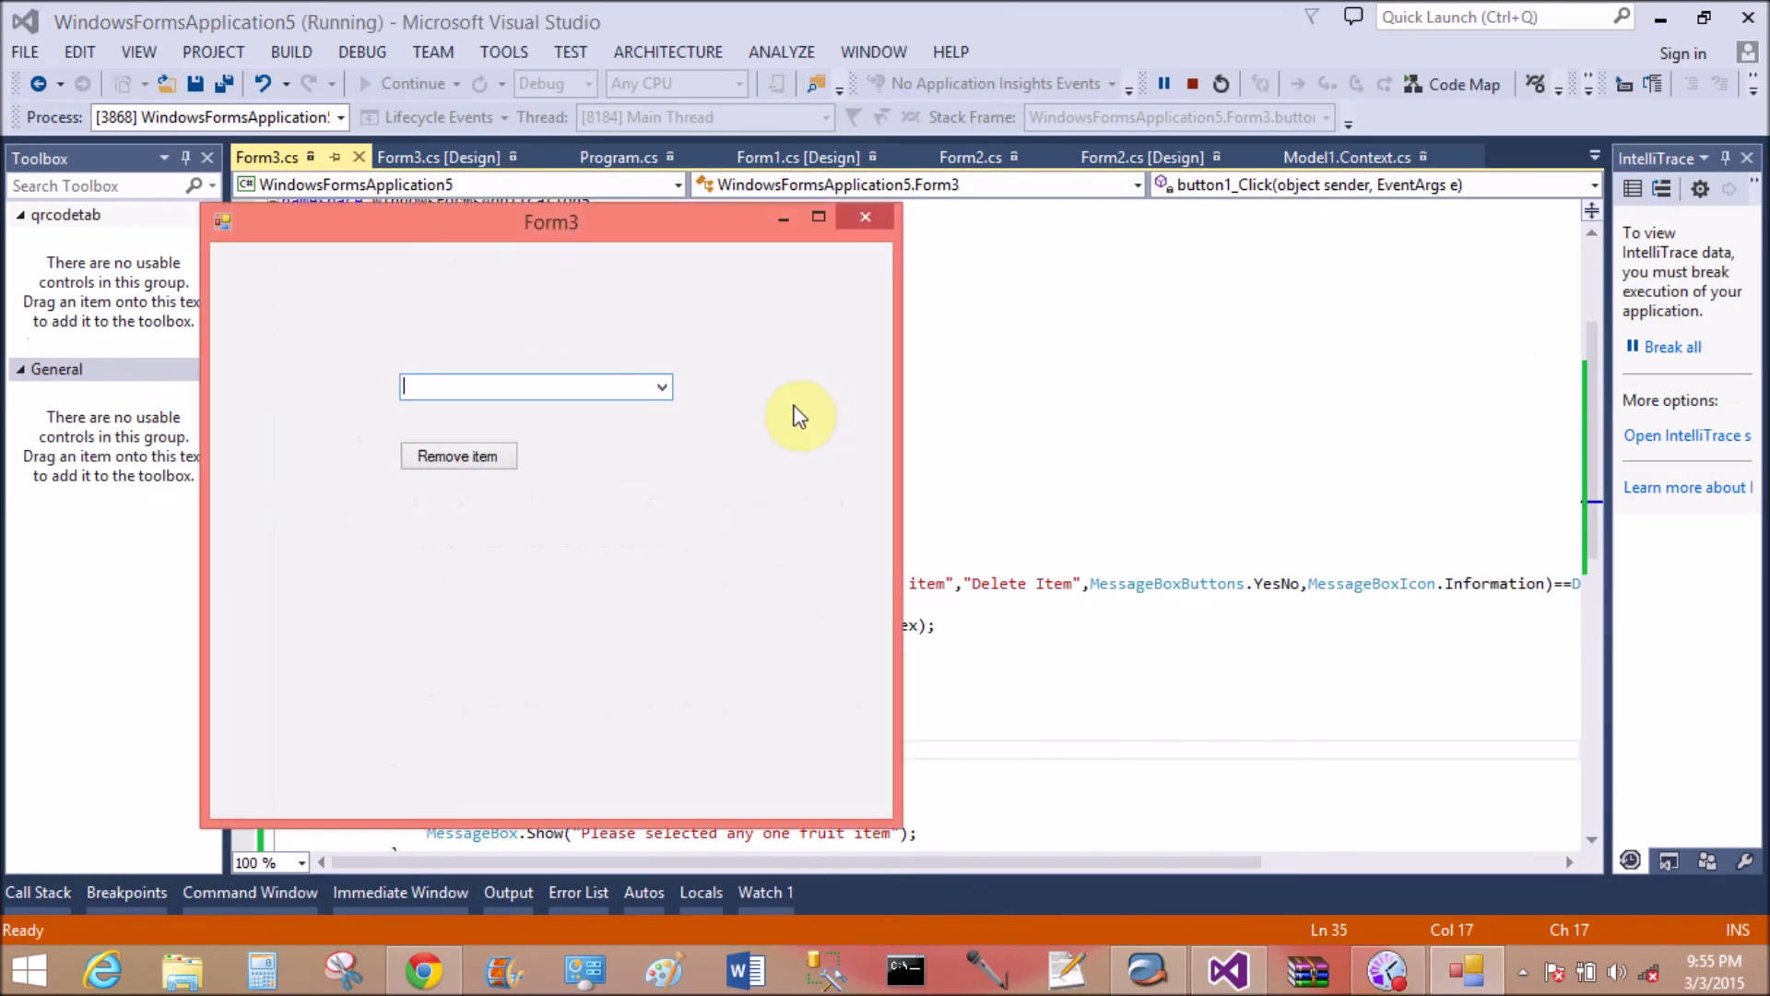
pyautogui.click(662, 393)
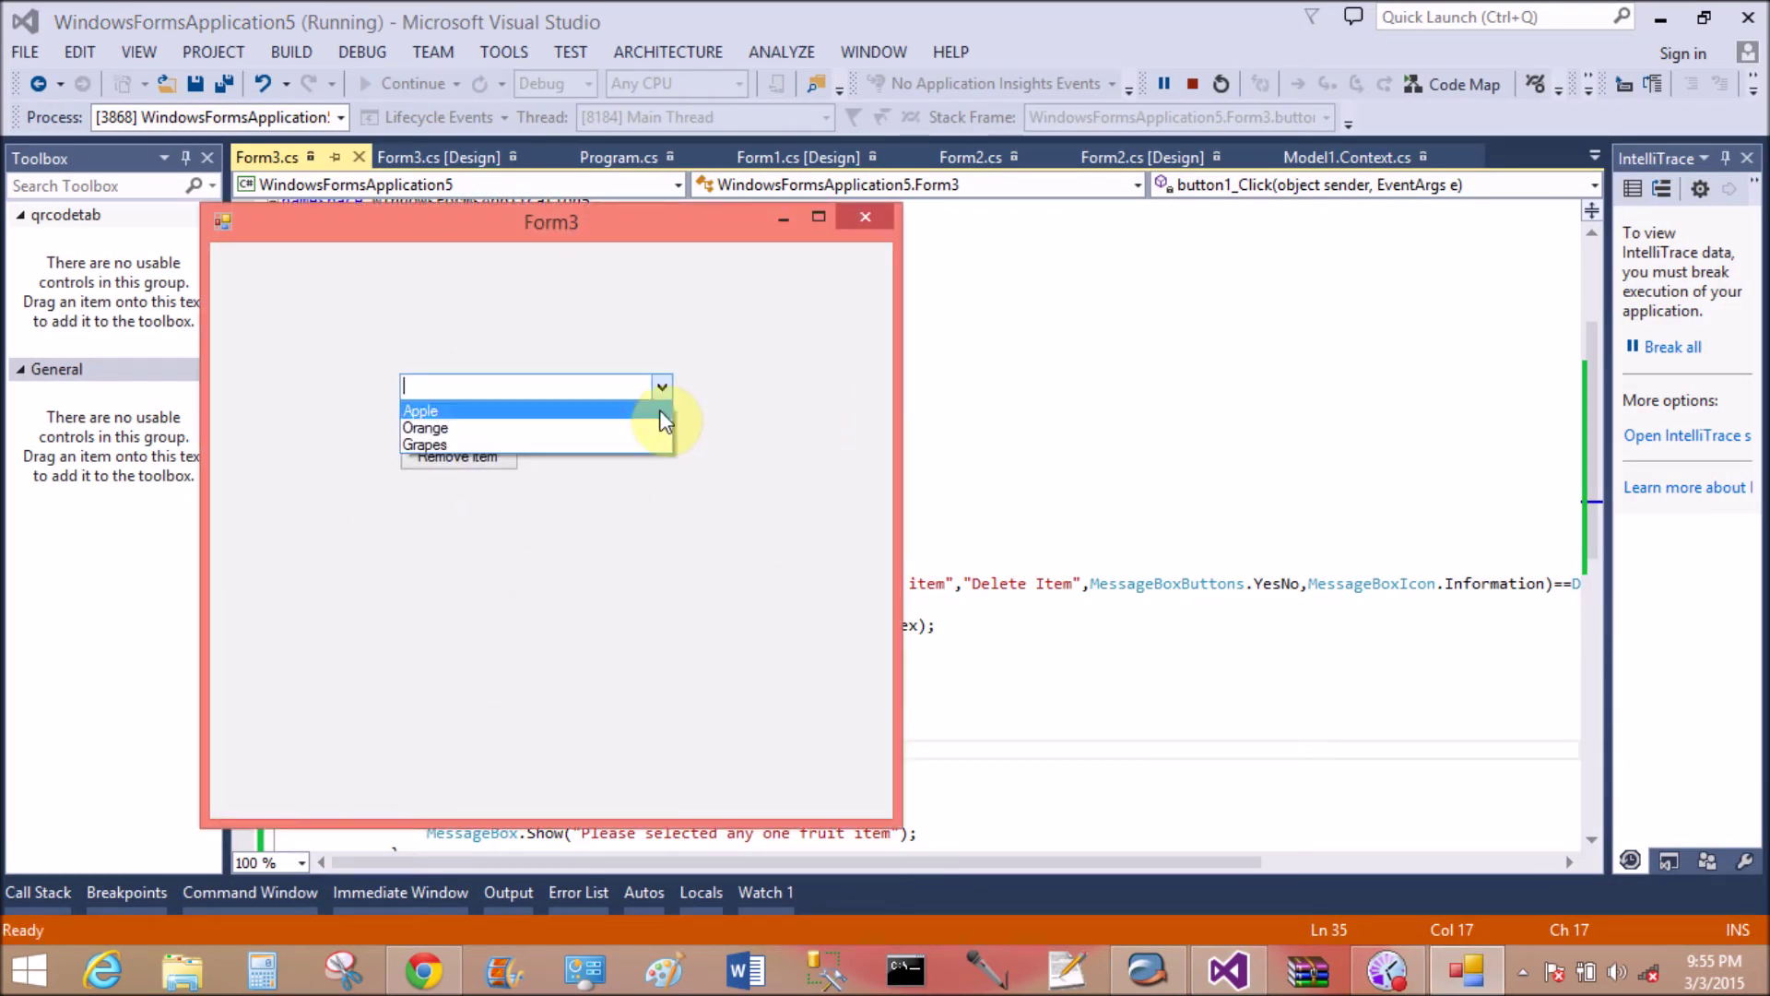
pyautogui.click(756, 429)
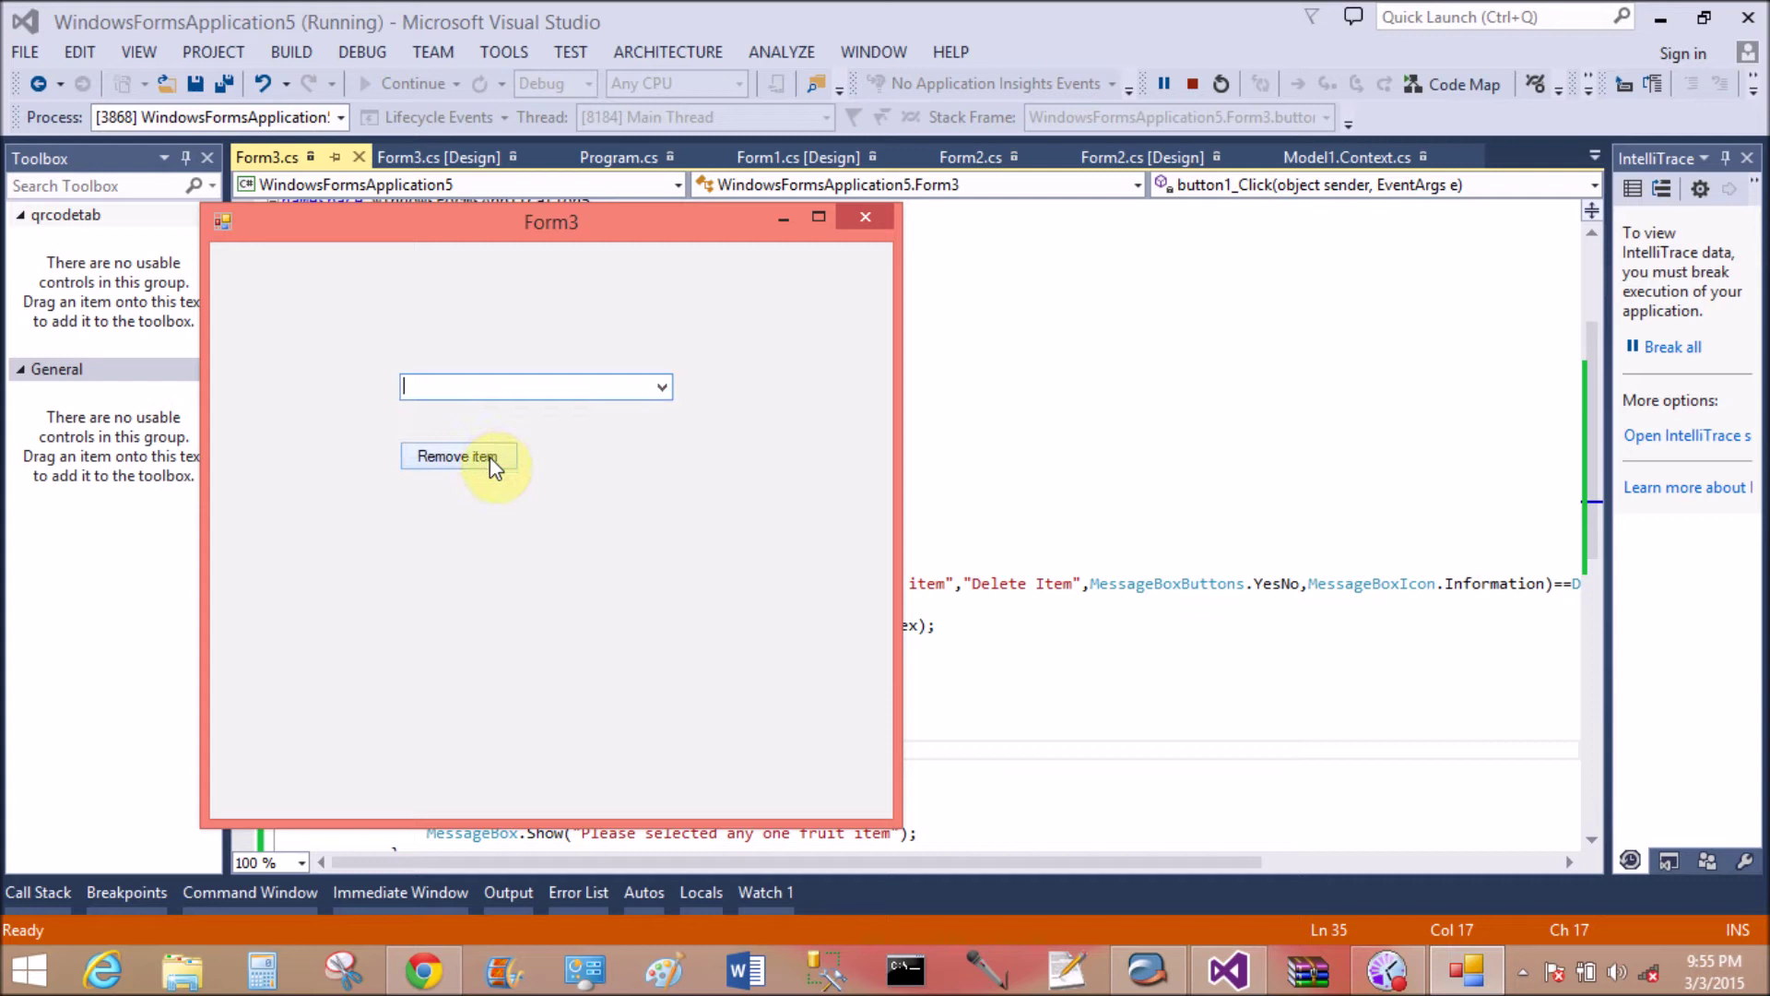
pyautogui.click(490, 460)
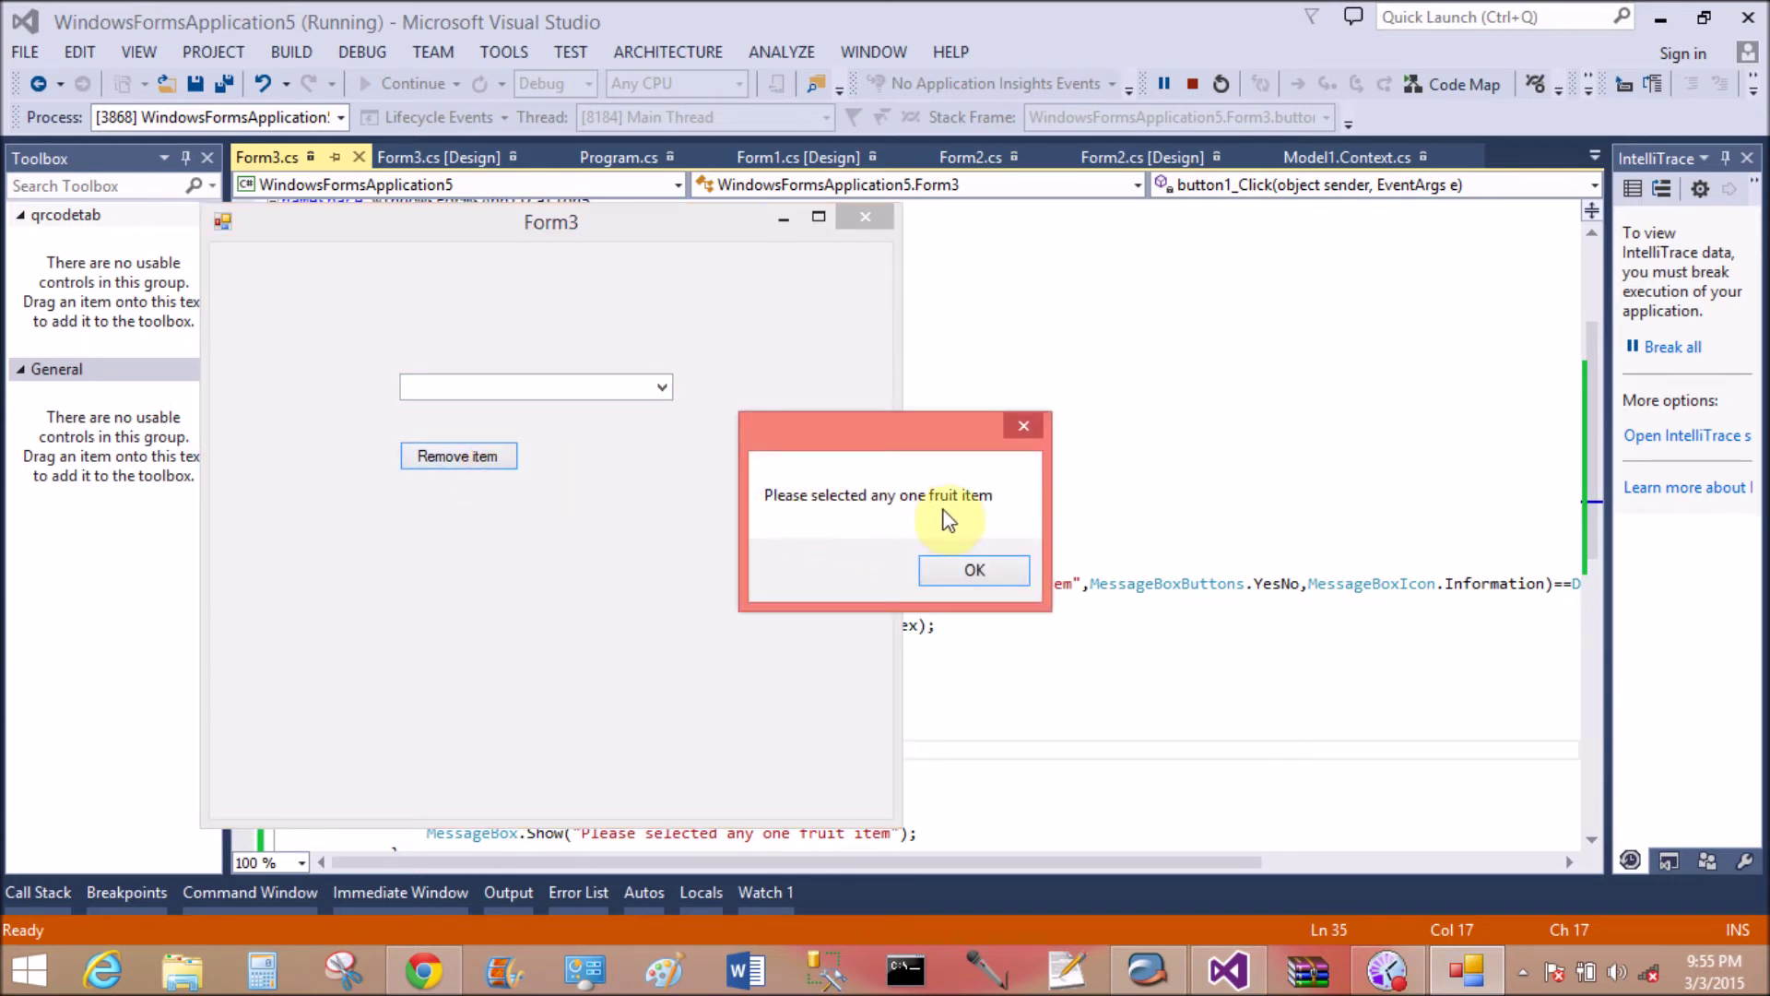
pyautogui.click(976, 578)
# Try removing Orange, declining once, then confirm its deletion
pyautogui.click(662, 390)
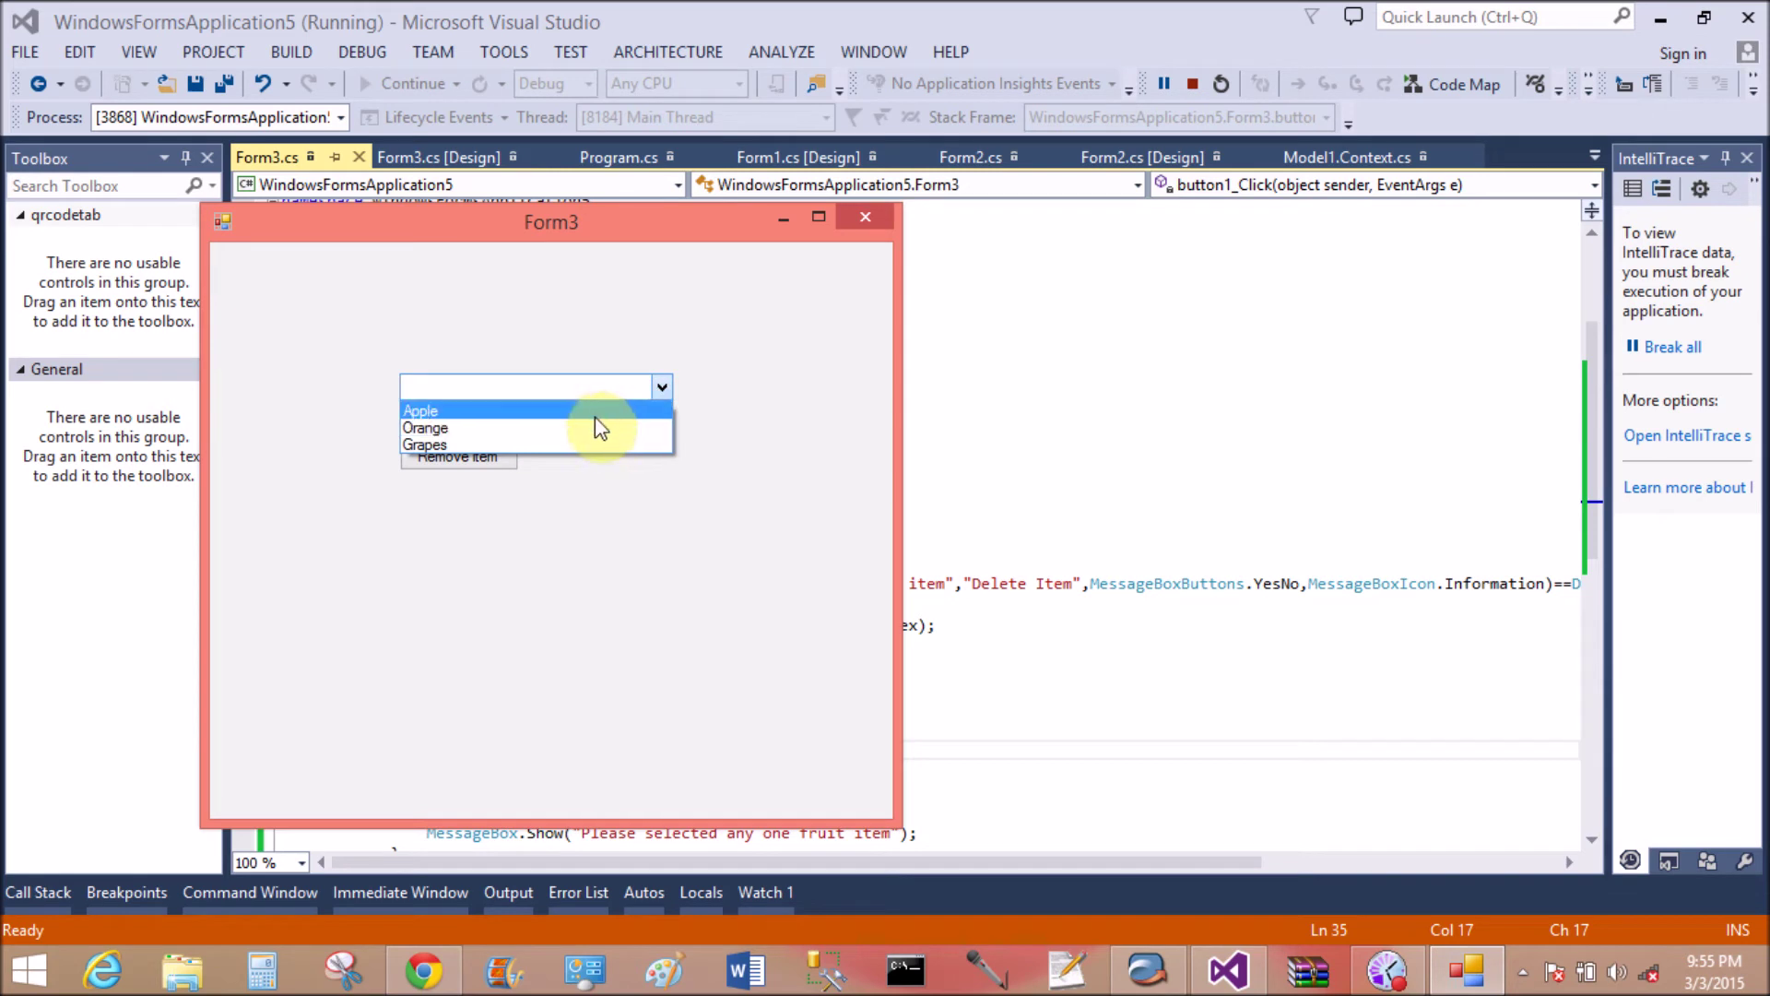
pyautogui.click(596, 429)
pyautogui.click(471, 462)
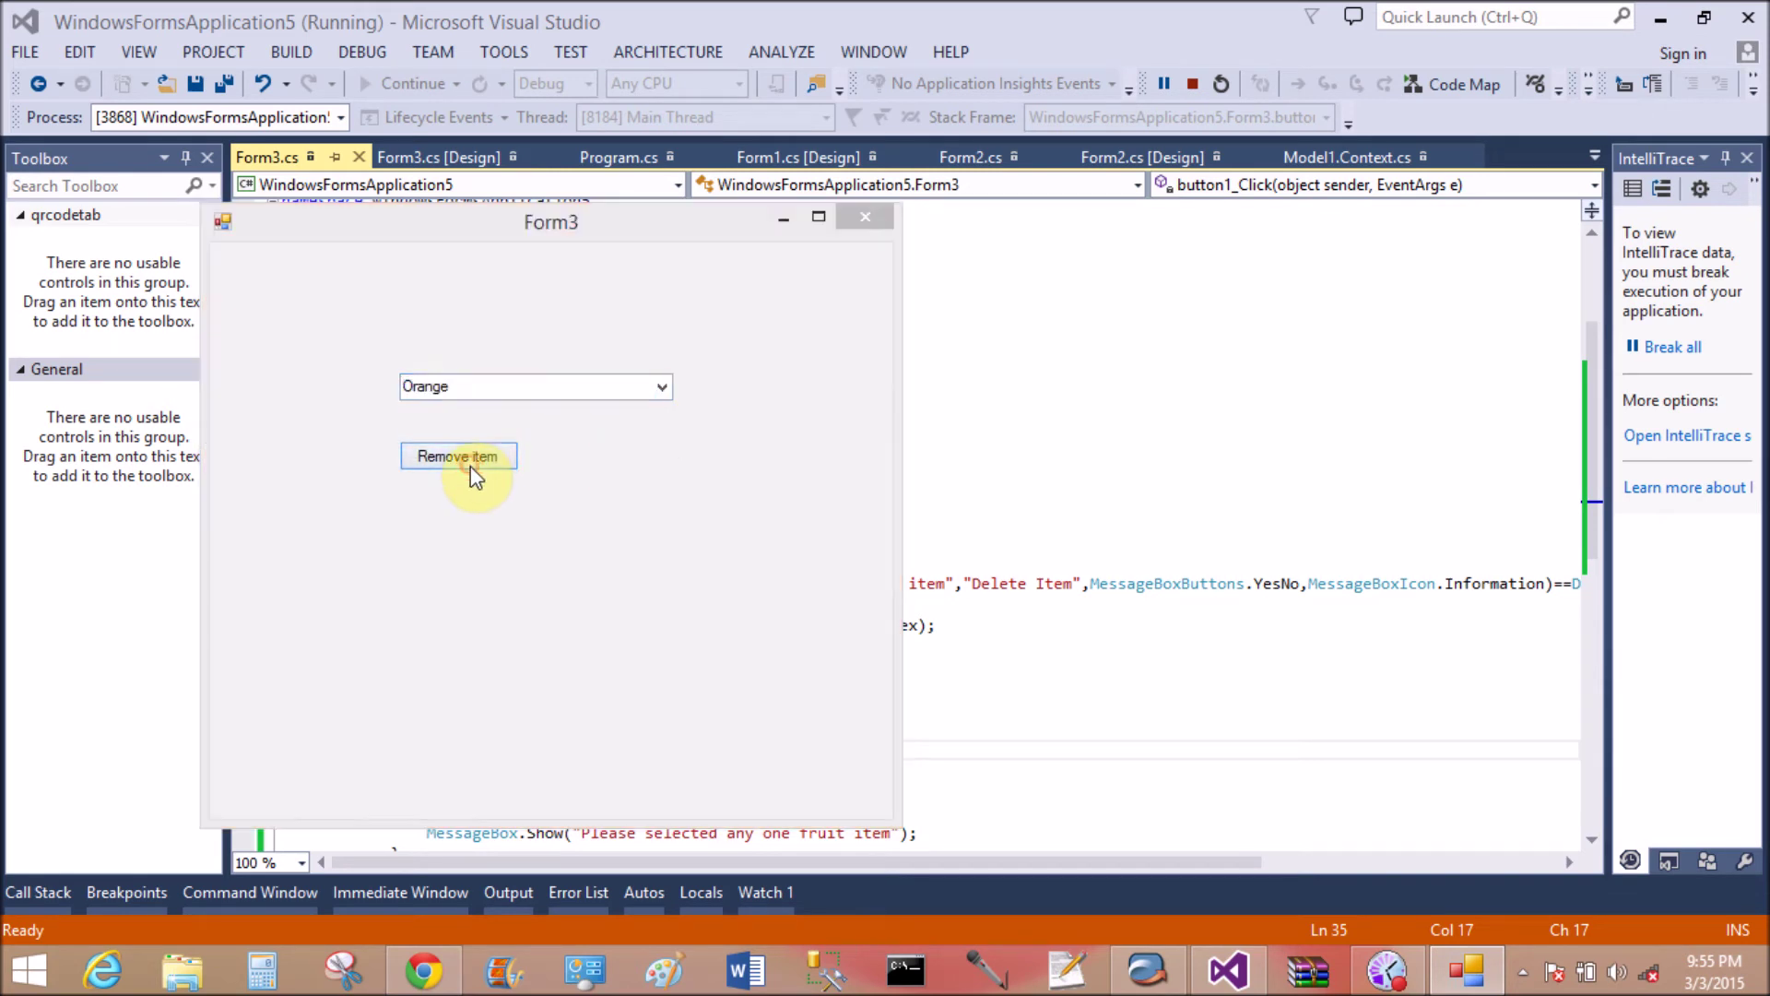
pyautogui.click(1007, 584)
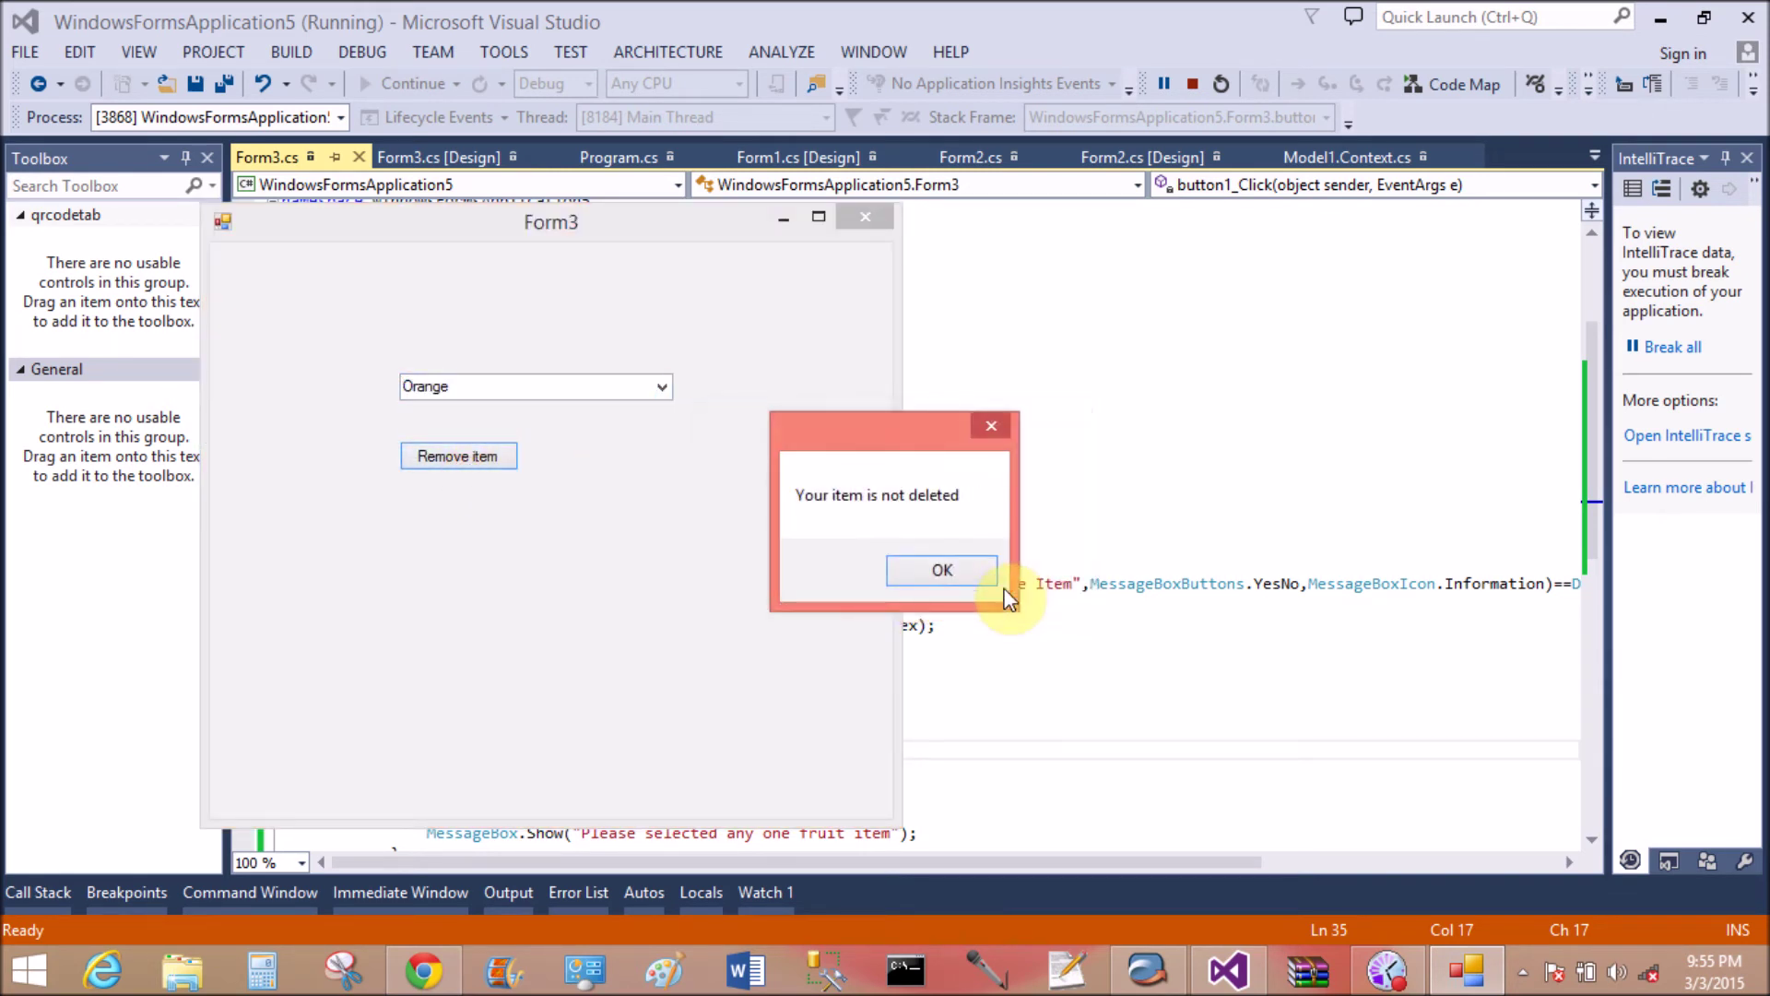
pyautogui.click(921, 569)
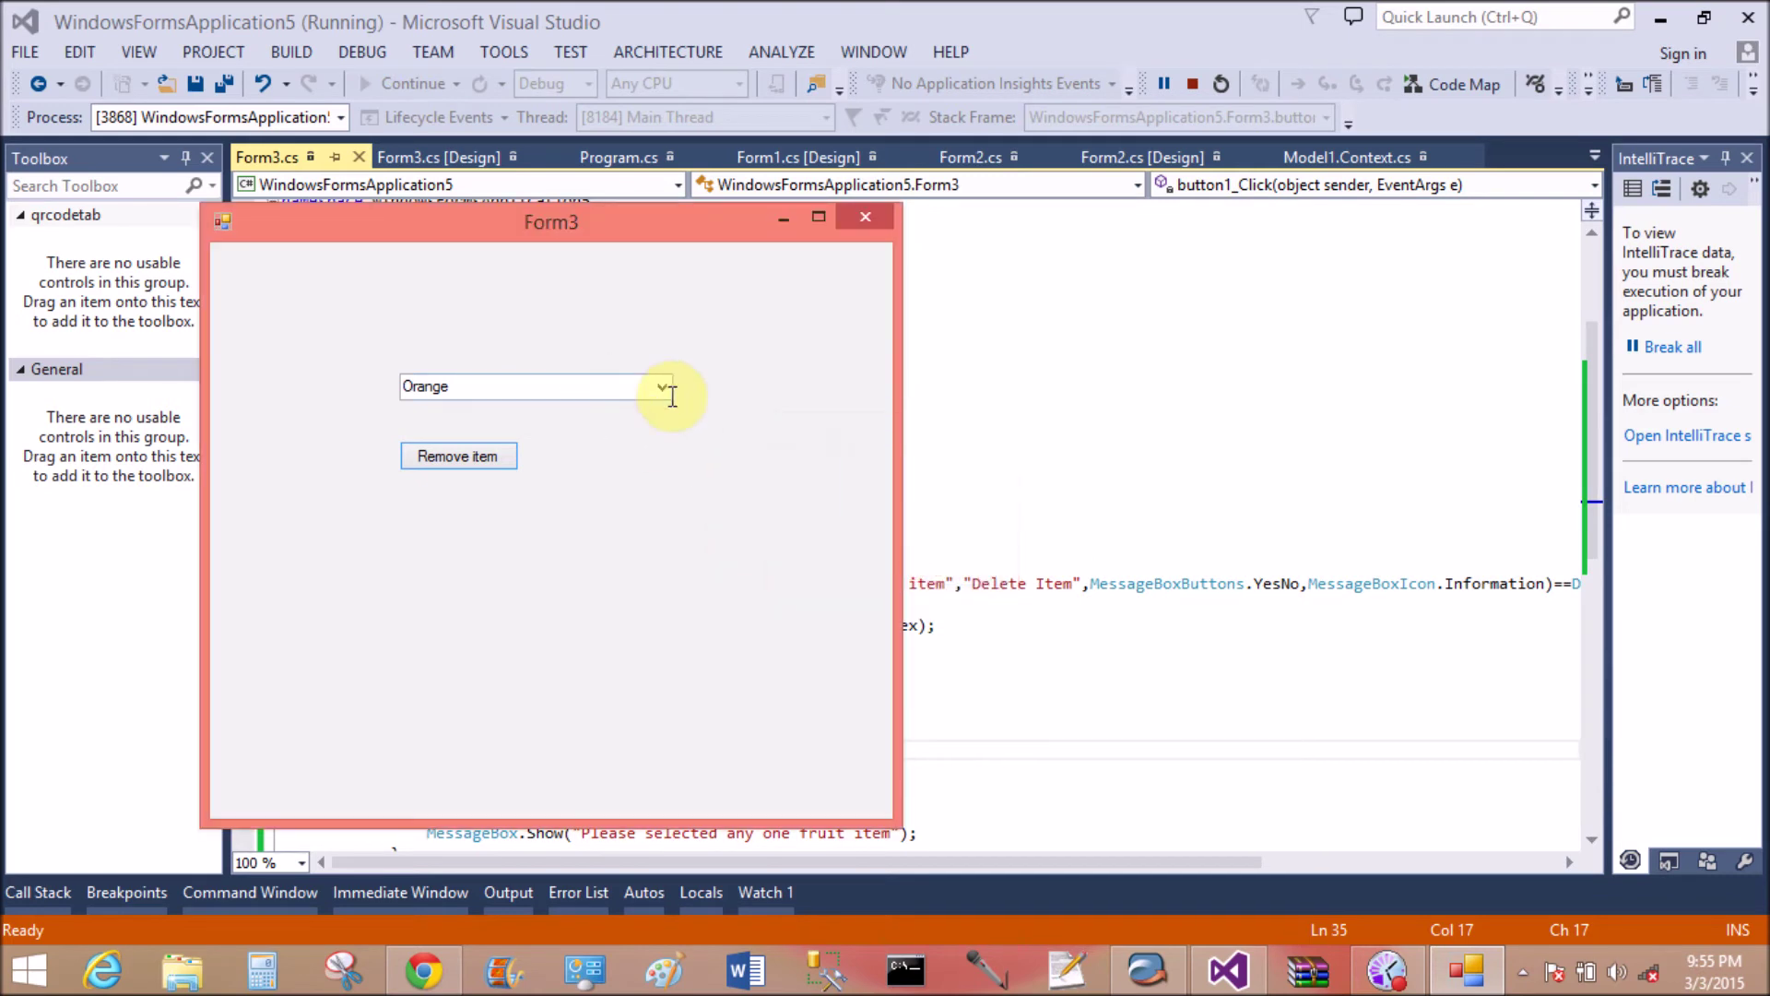
pyautogui.click(662, 389)
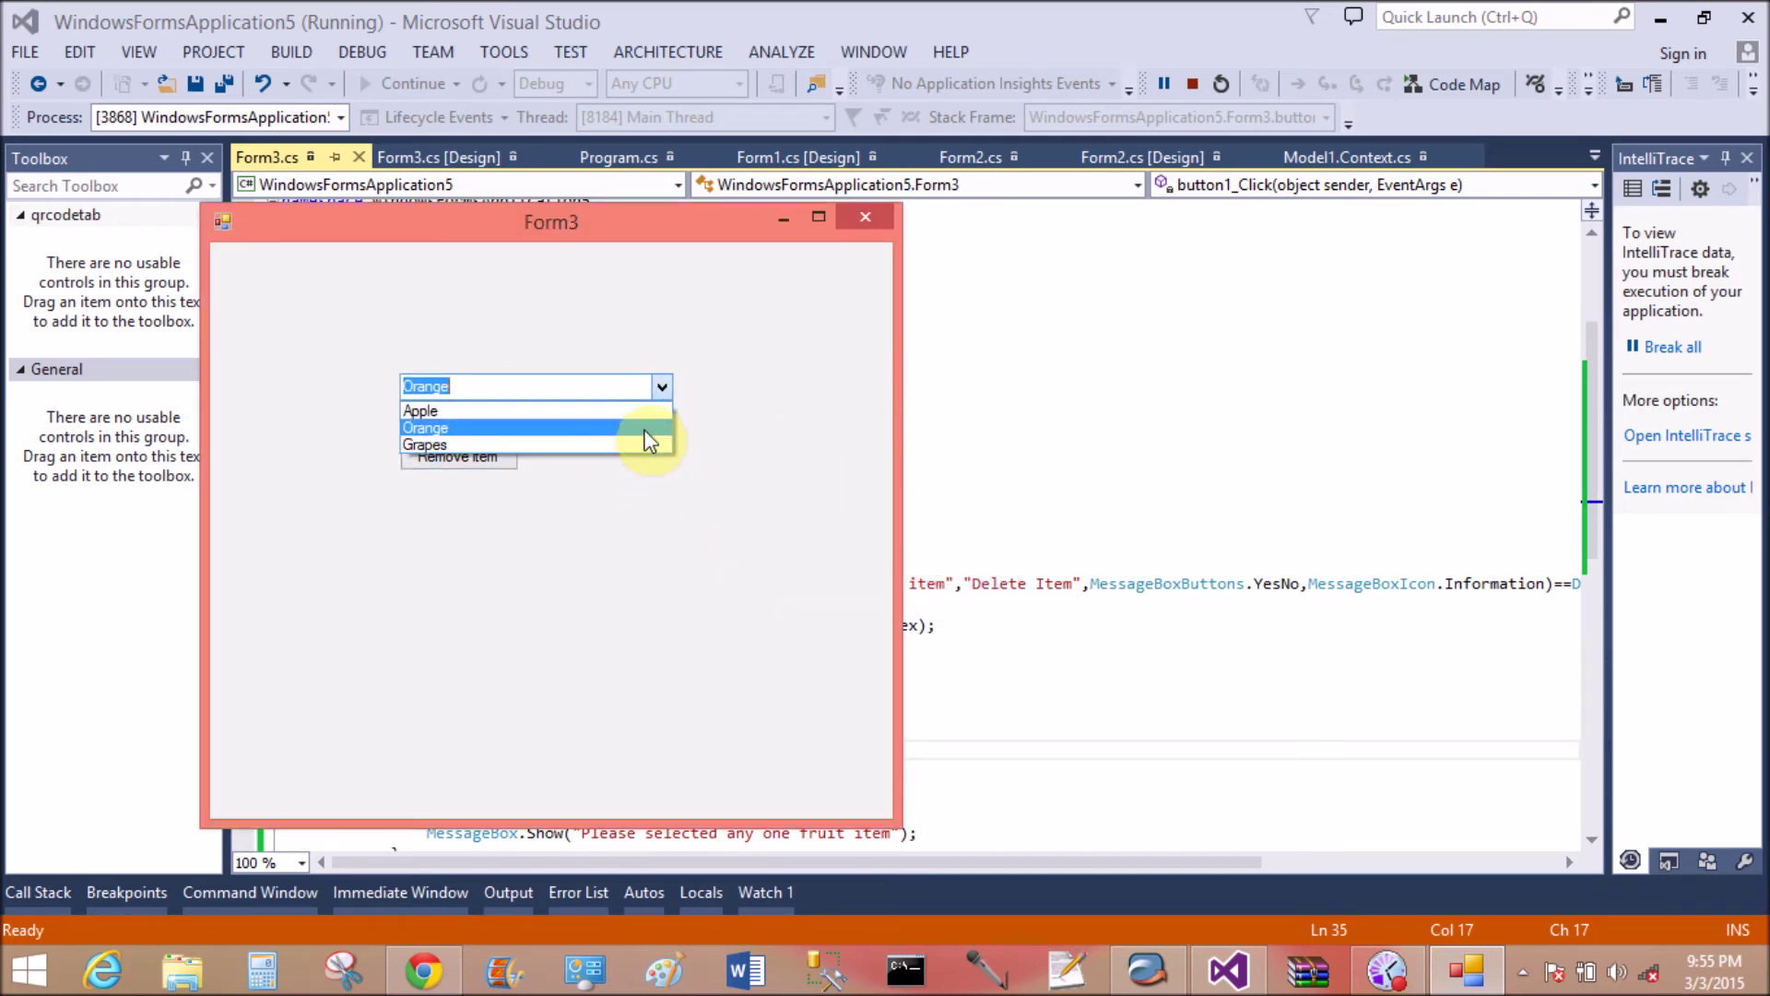
pyautogui.click(643, 429)
pyautogui.click(463, 456)
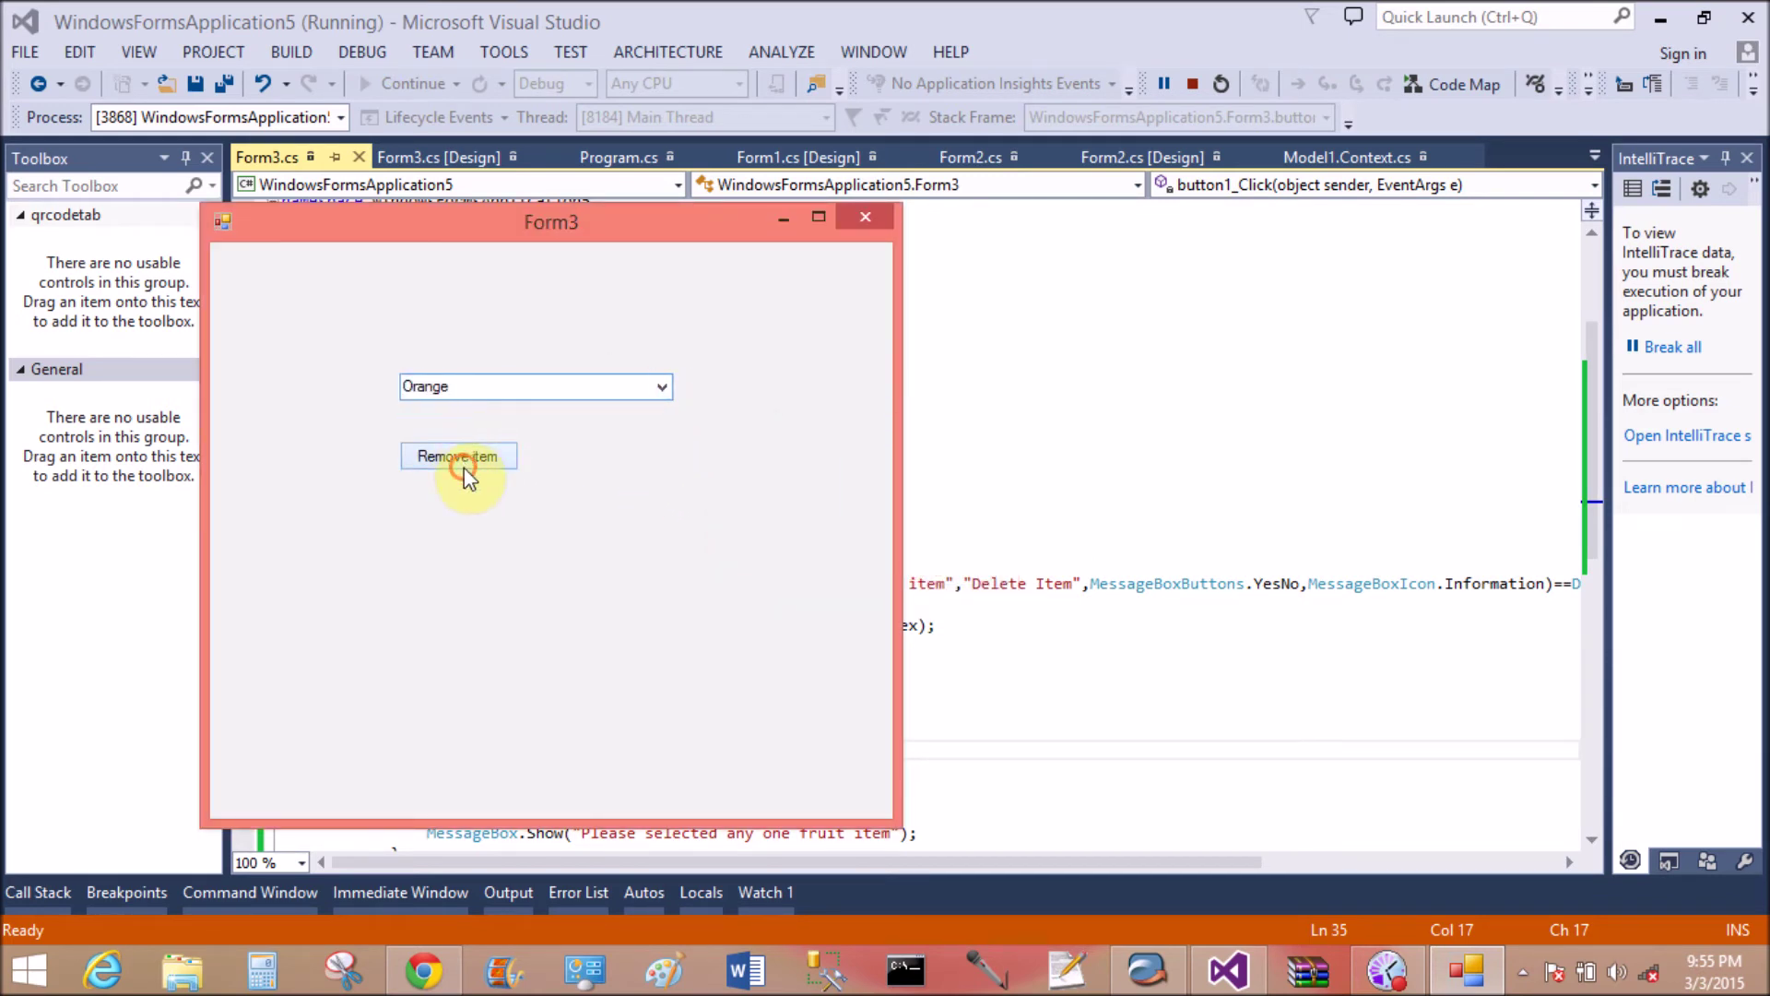
pyautogui.click(877, 582)
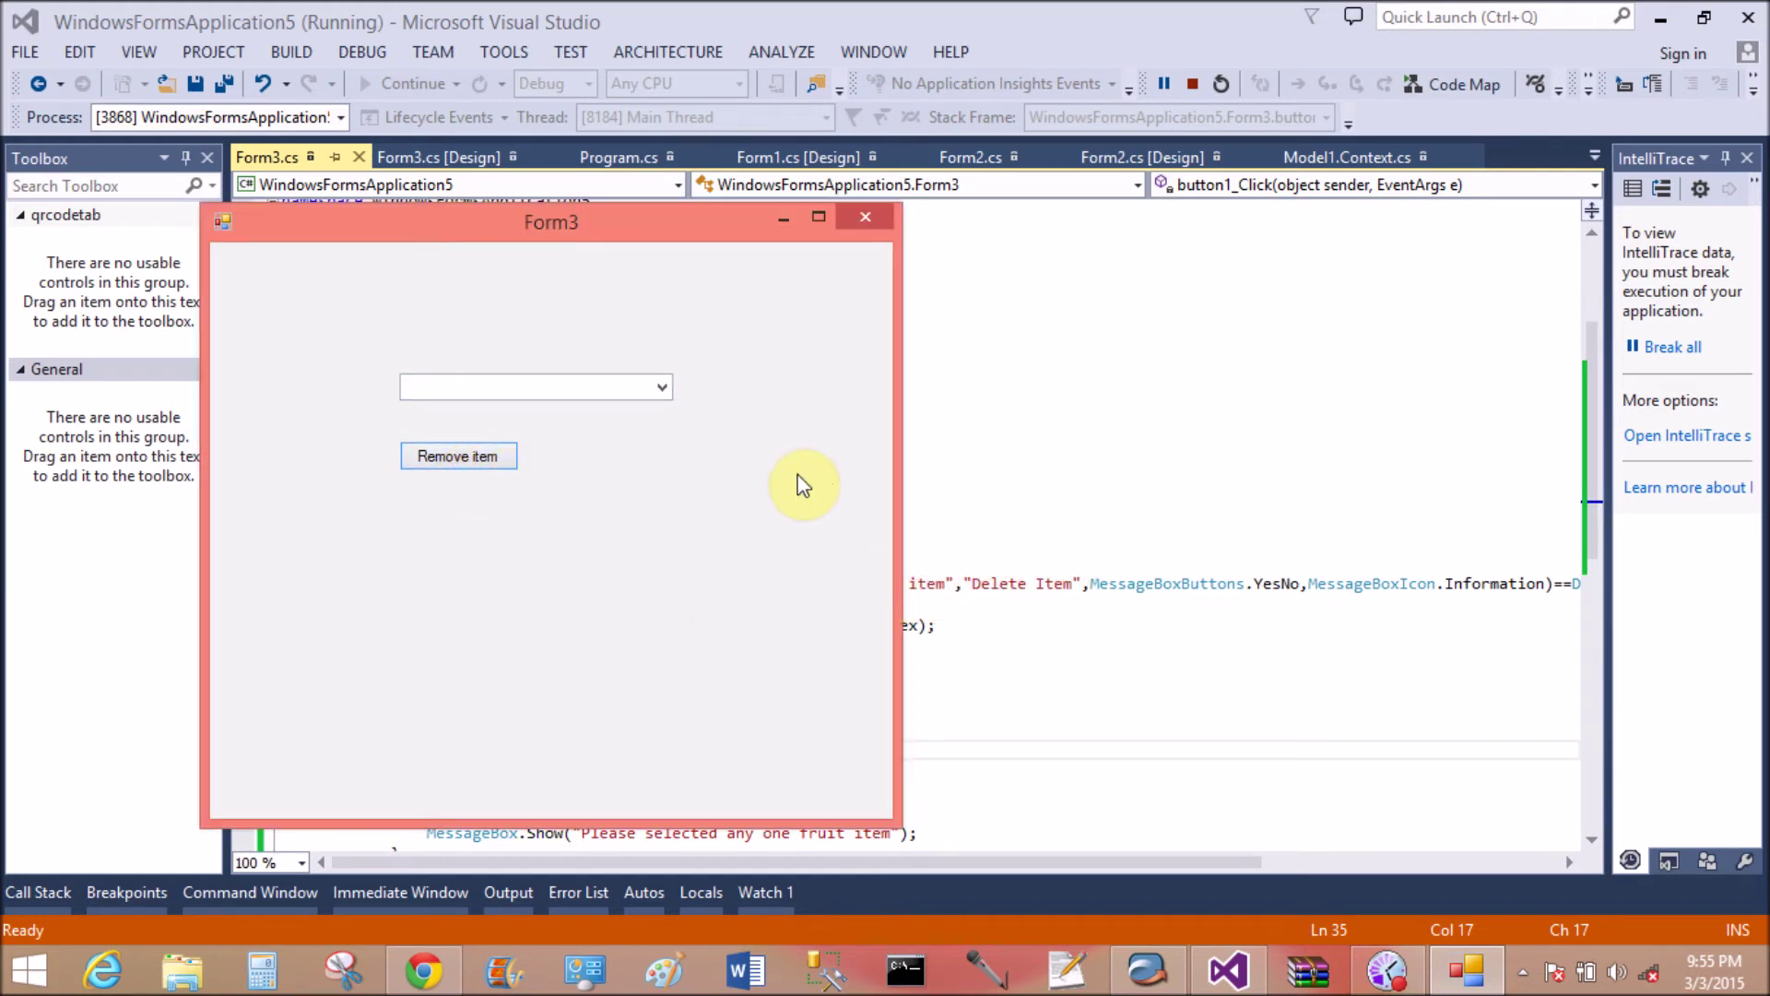
# Remove Grapes with confirmation, check Apple remains, and close Form3
pyautogui.click(661, 388)
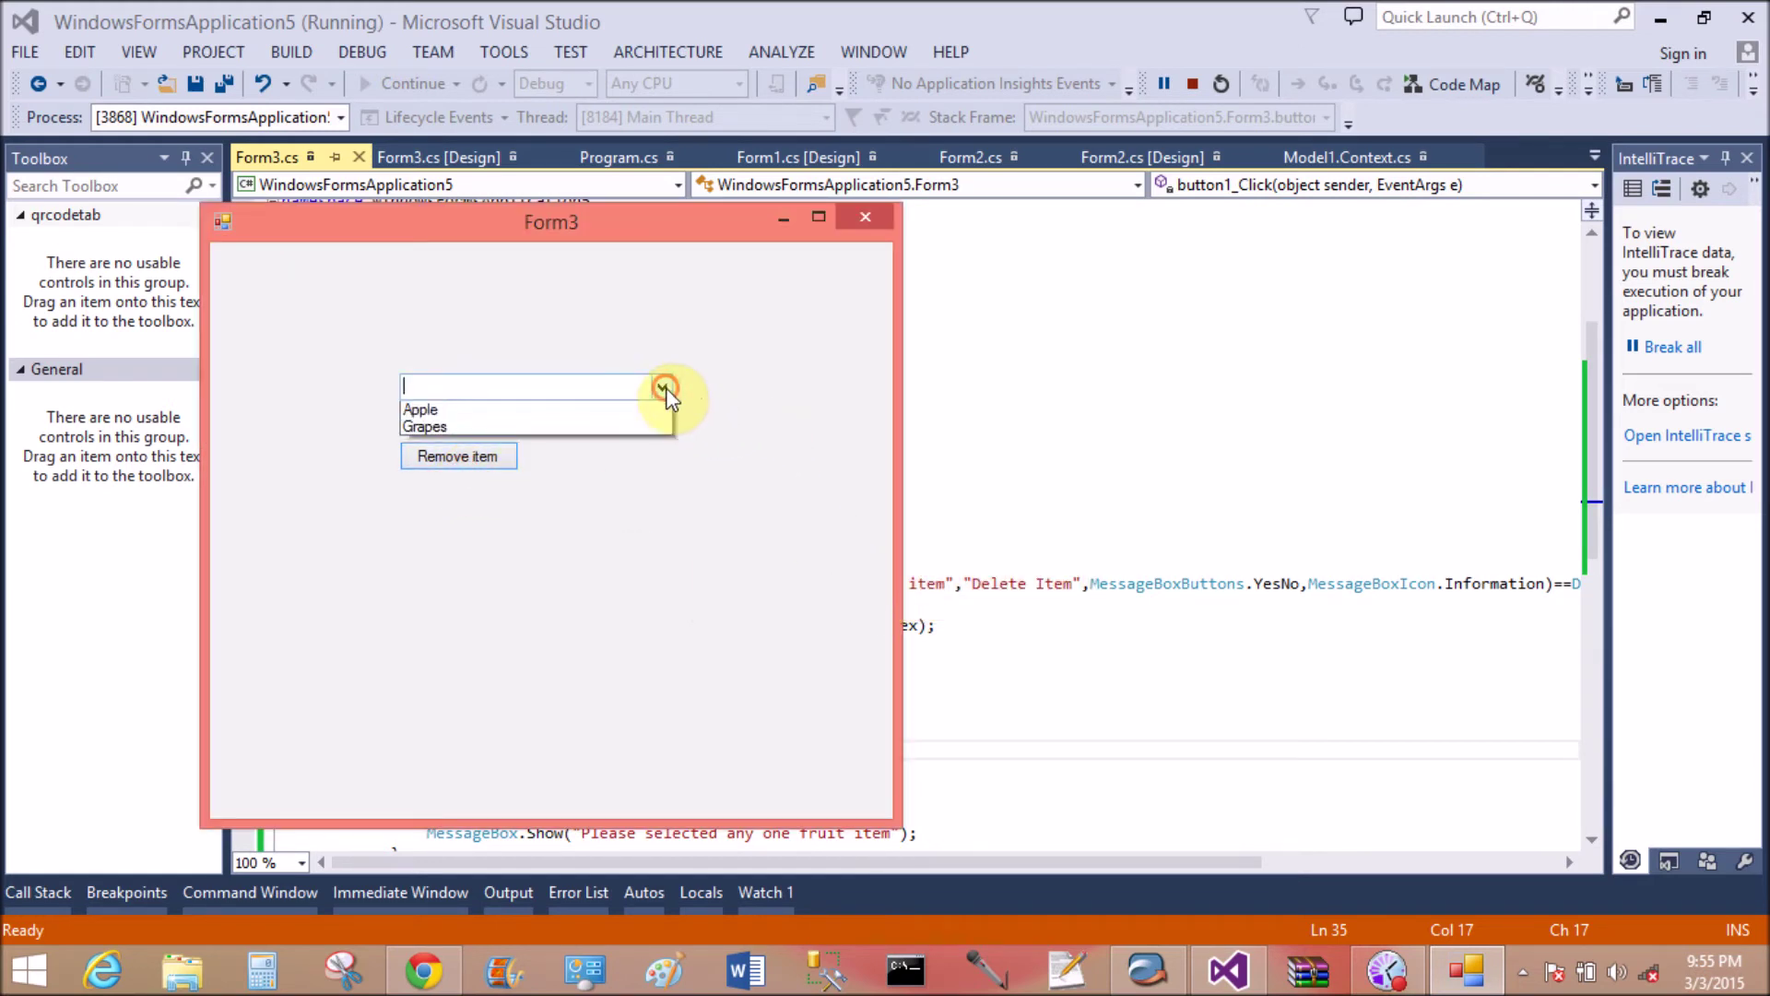
pyautogui.click(566, 428)
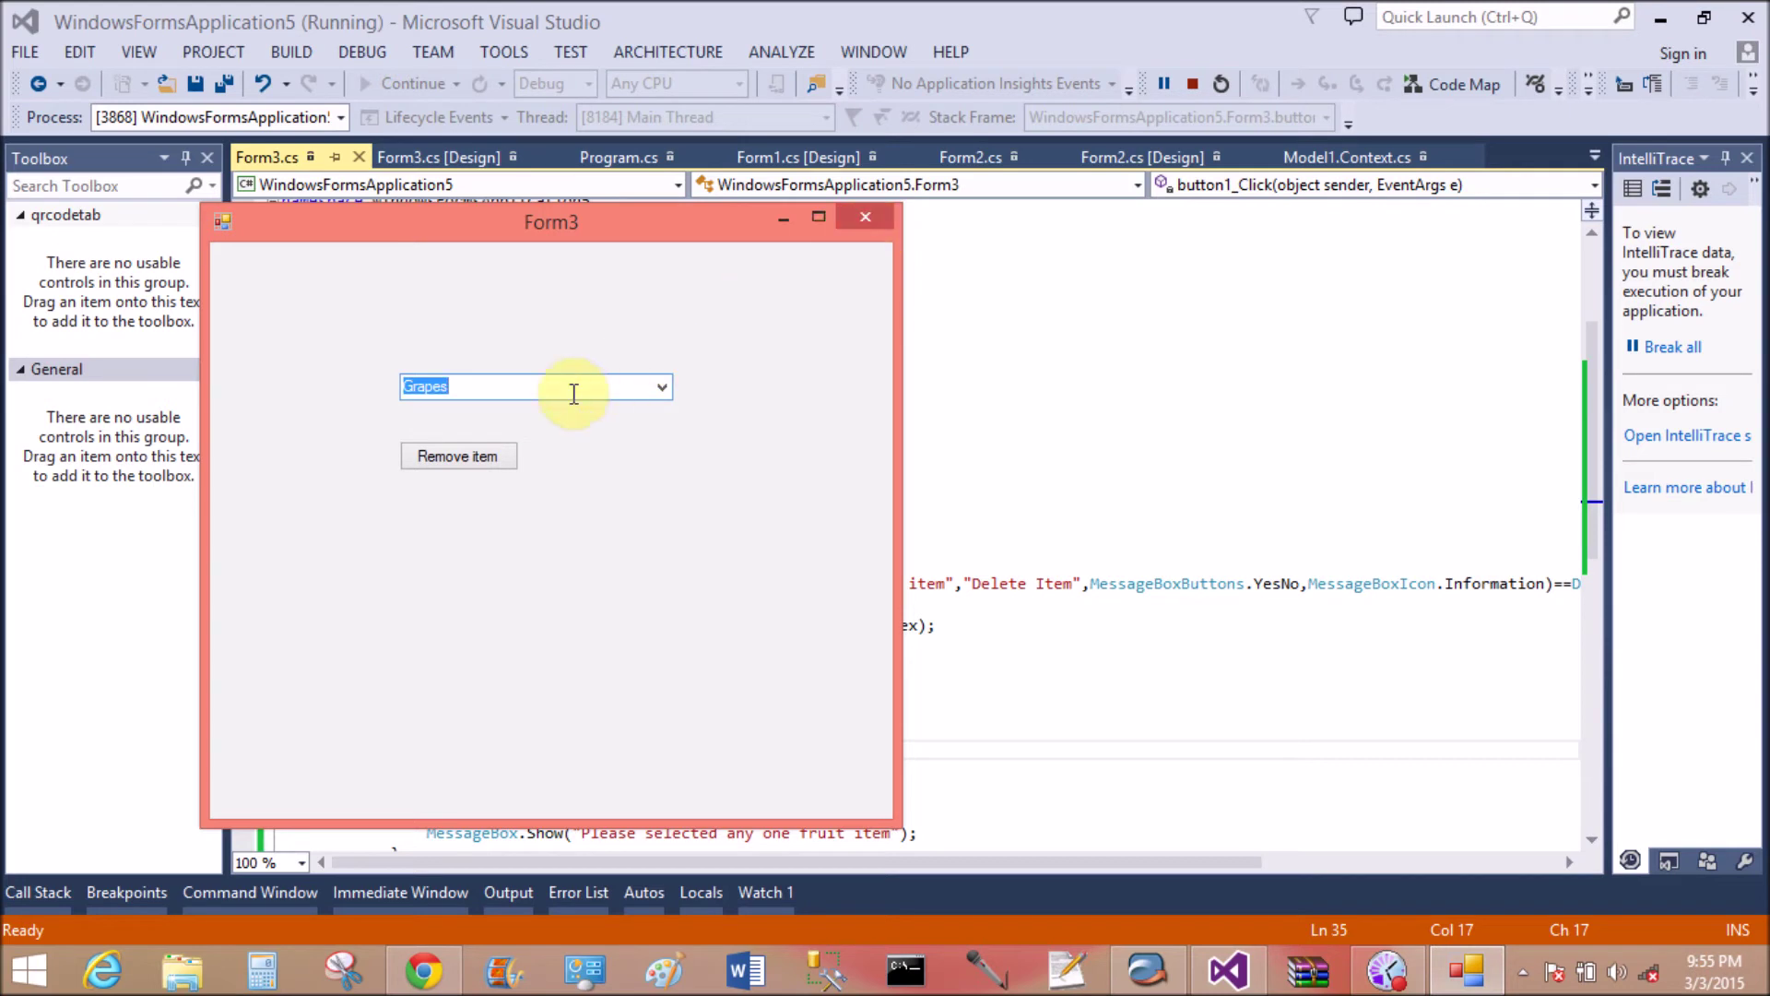
pyautogui.click(464, 458)
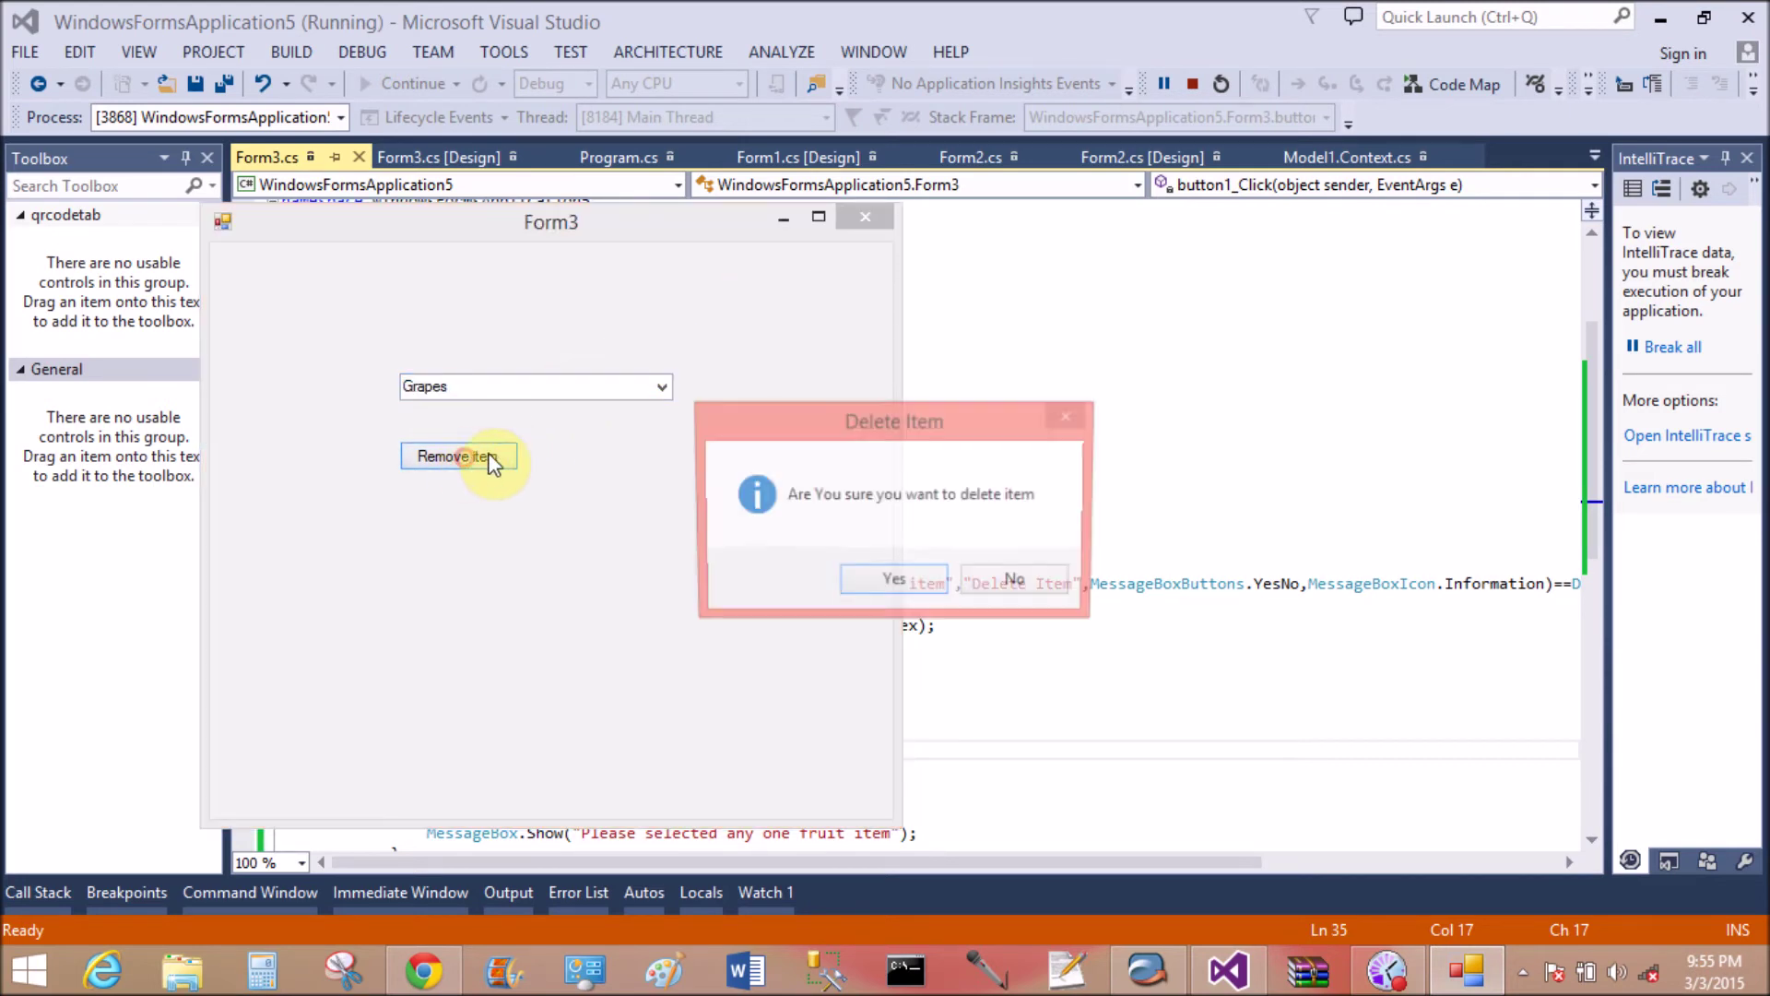
pyautogui.click(935, 593)
pyautogui.click(662, 390)
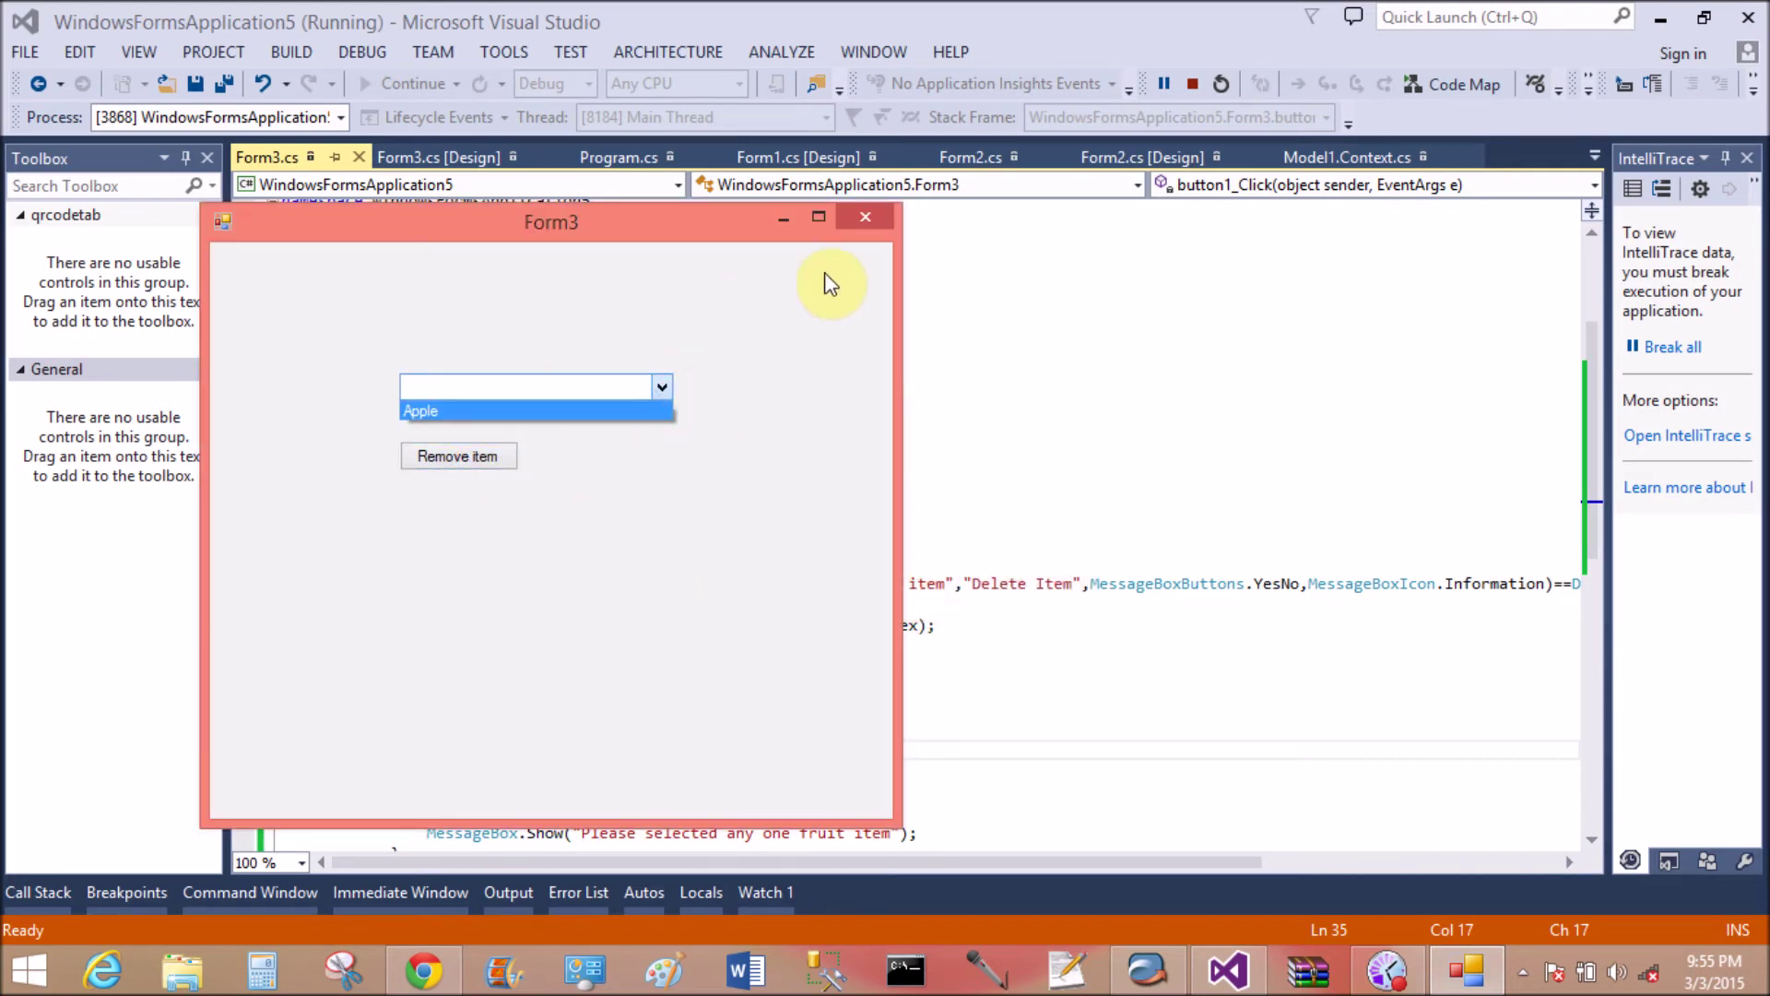
pyautogui.click(885, 212)
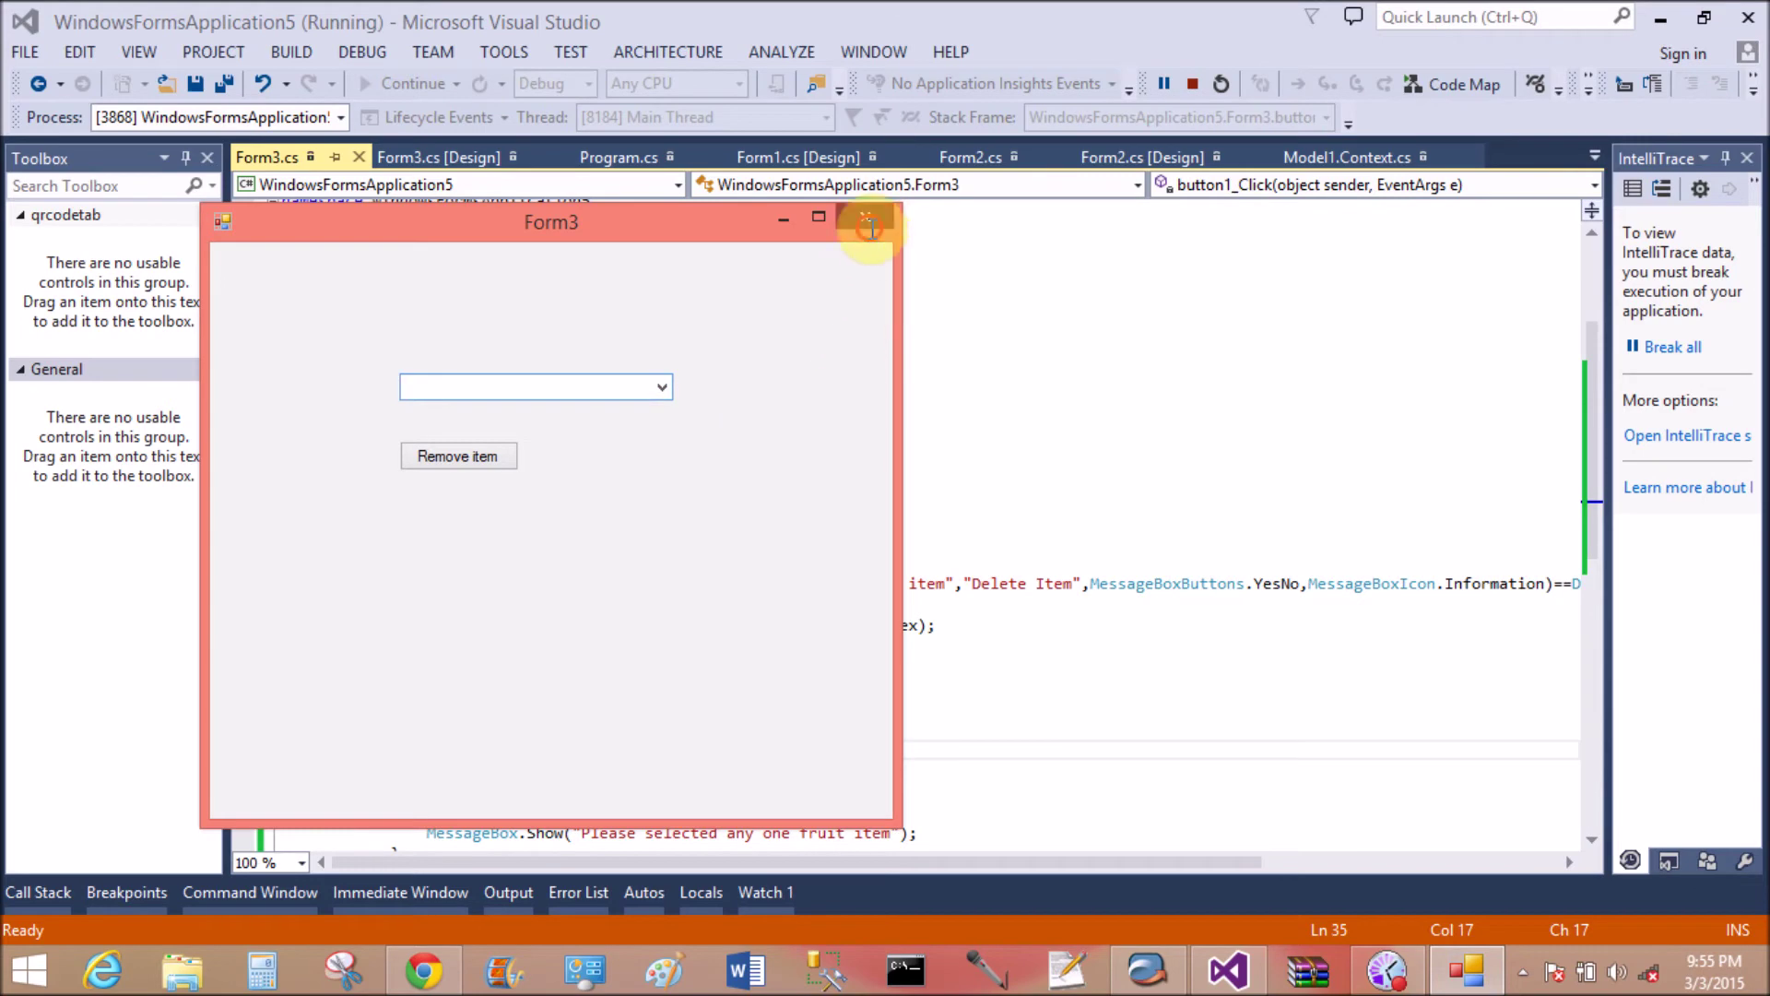
pyautogui.click(864, 217)
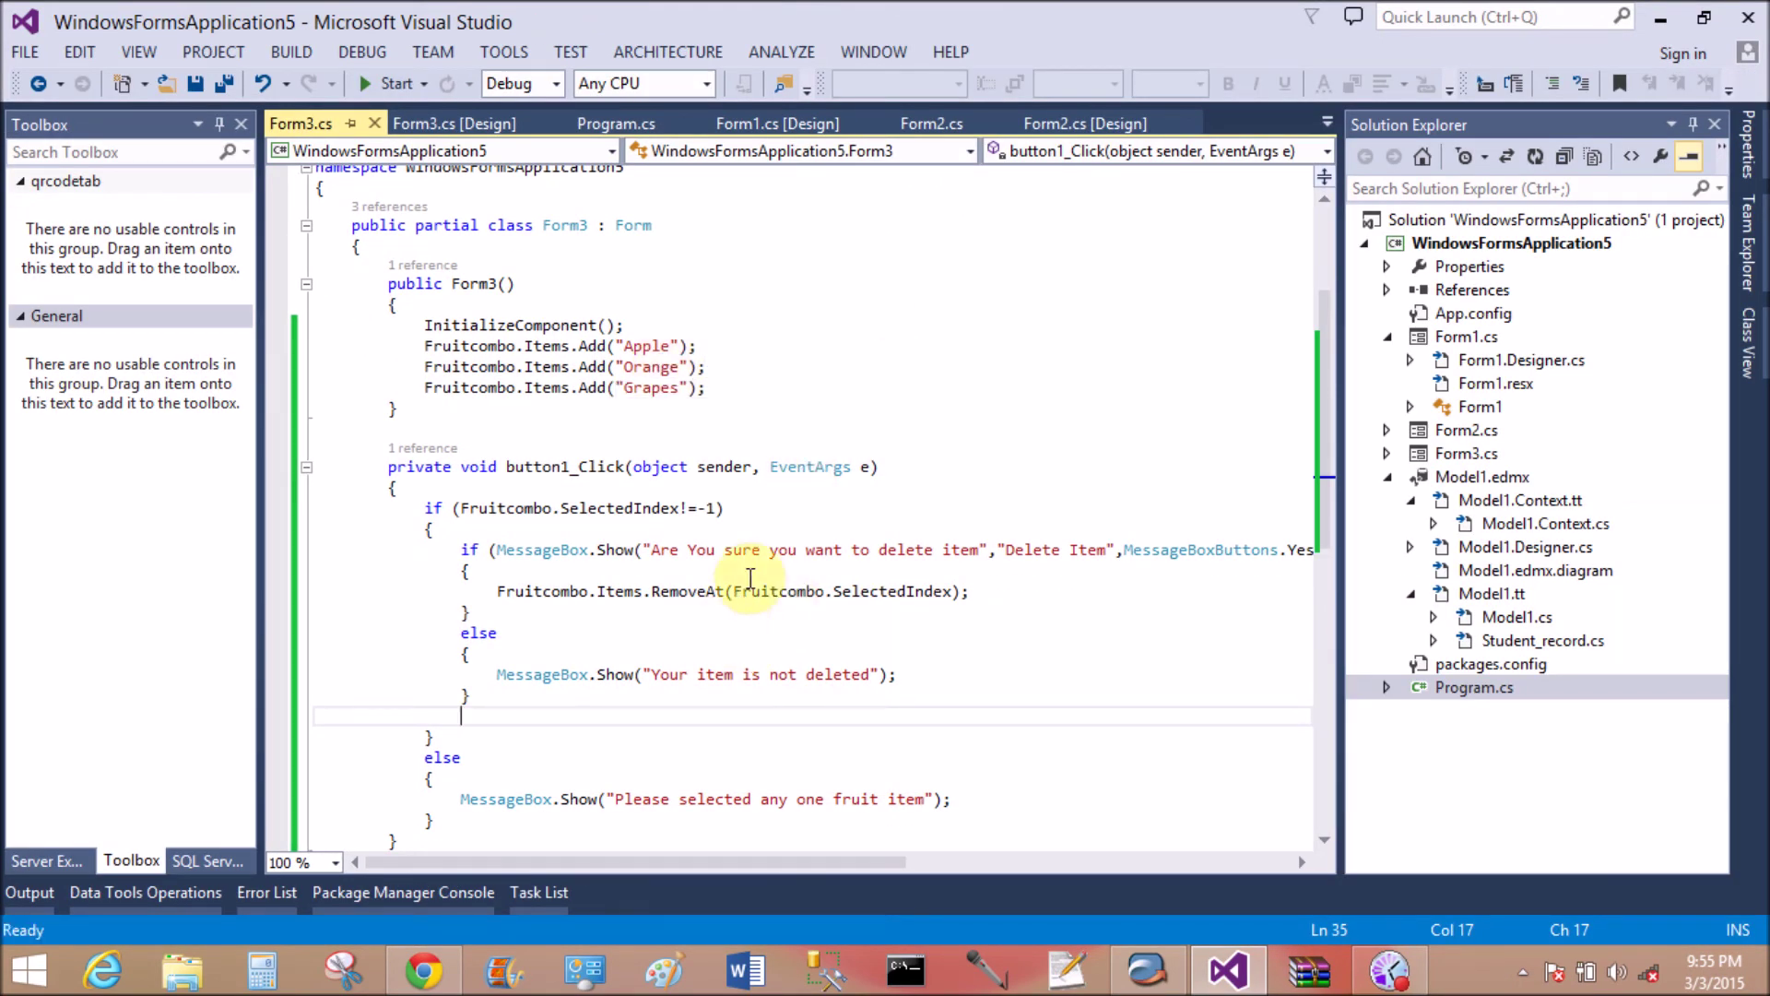
# Comment out RemoveAt, add Fruitcombo.Items.Remove(Fruitcombo.SelectedItem); below, and save Form3.cs
pyautogui.click(489, 592)
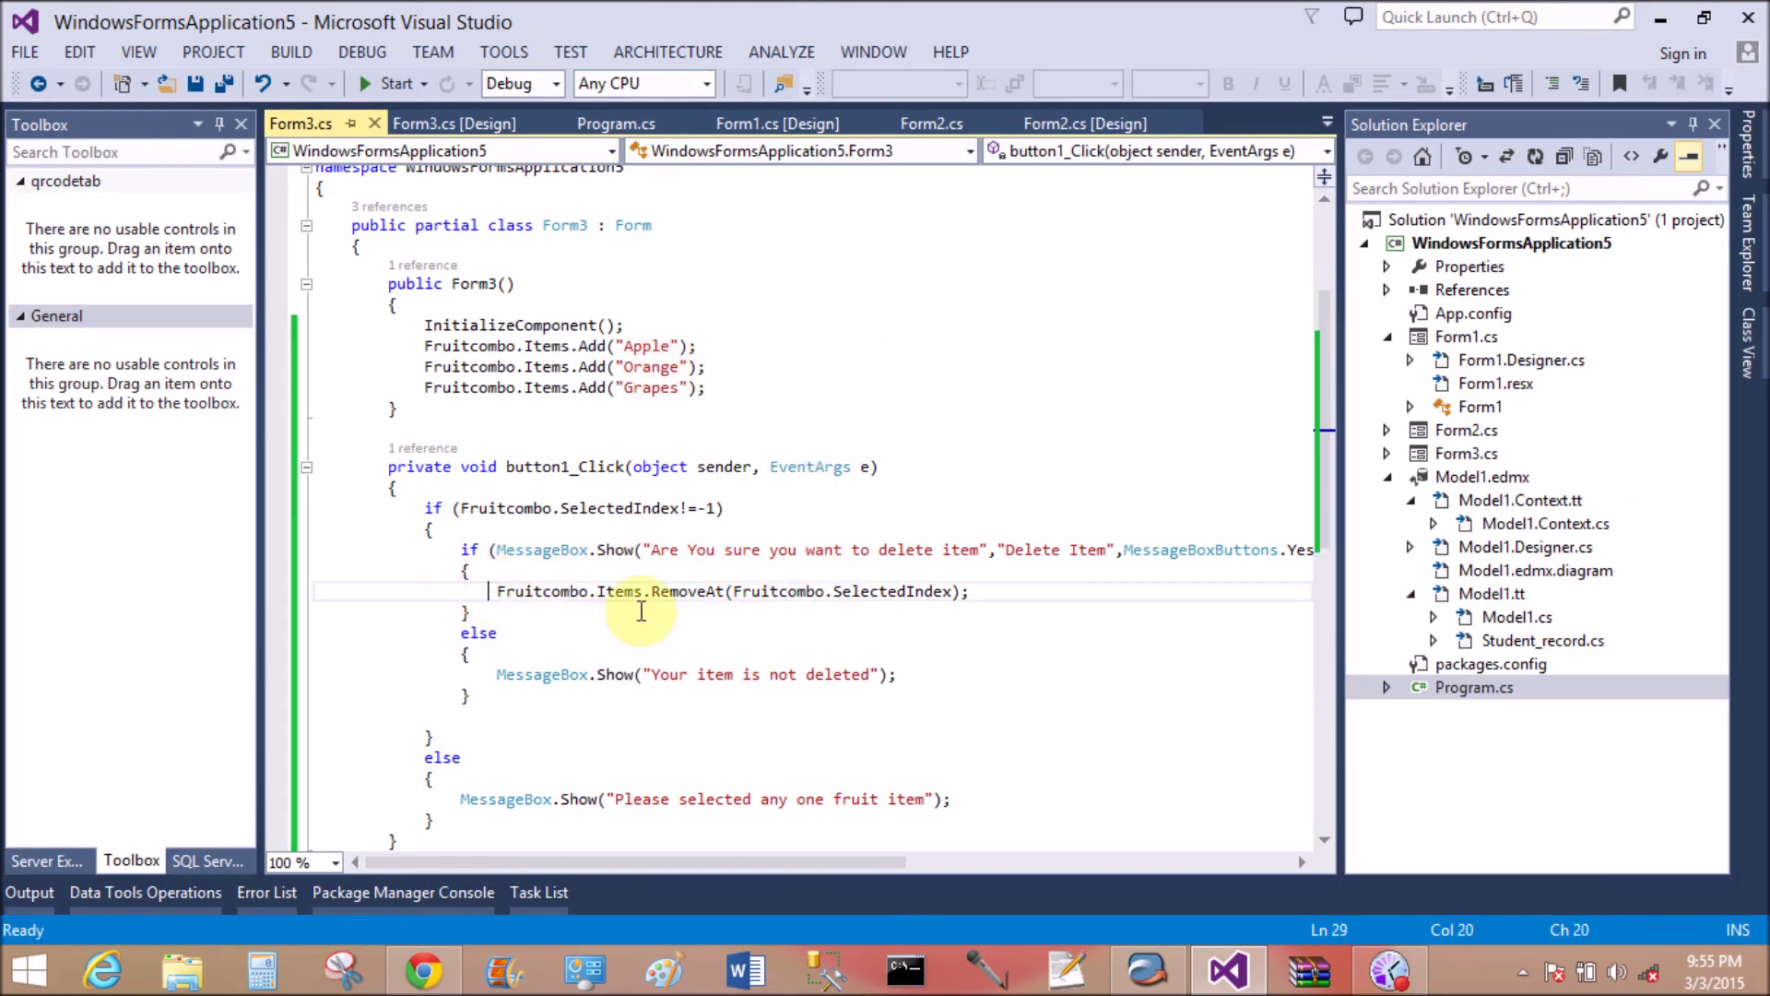
pyautogui.write('//')
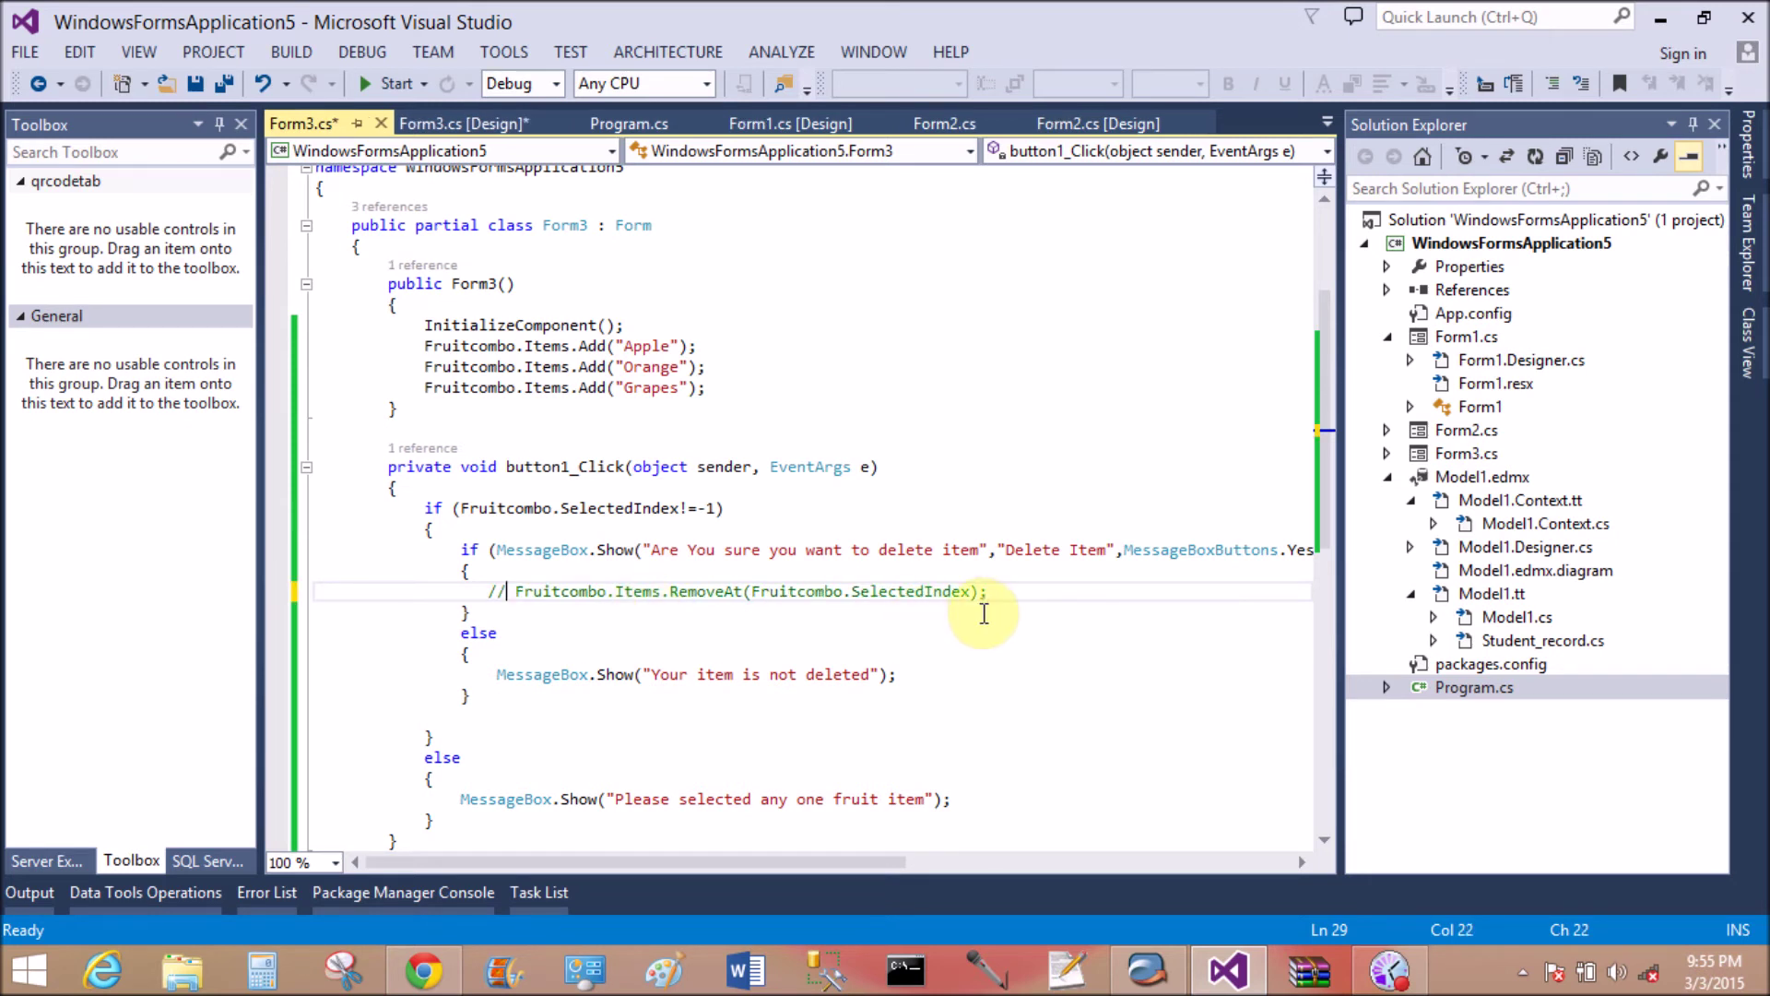
pyautogui.click(1001, 591)
pyautogui.press('Return')
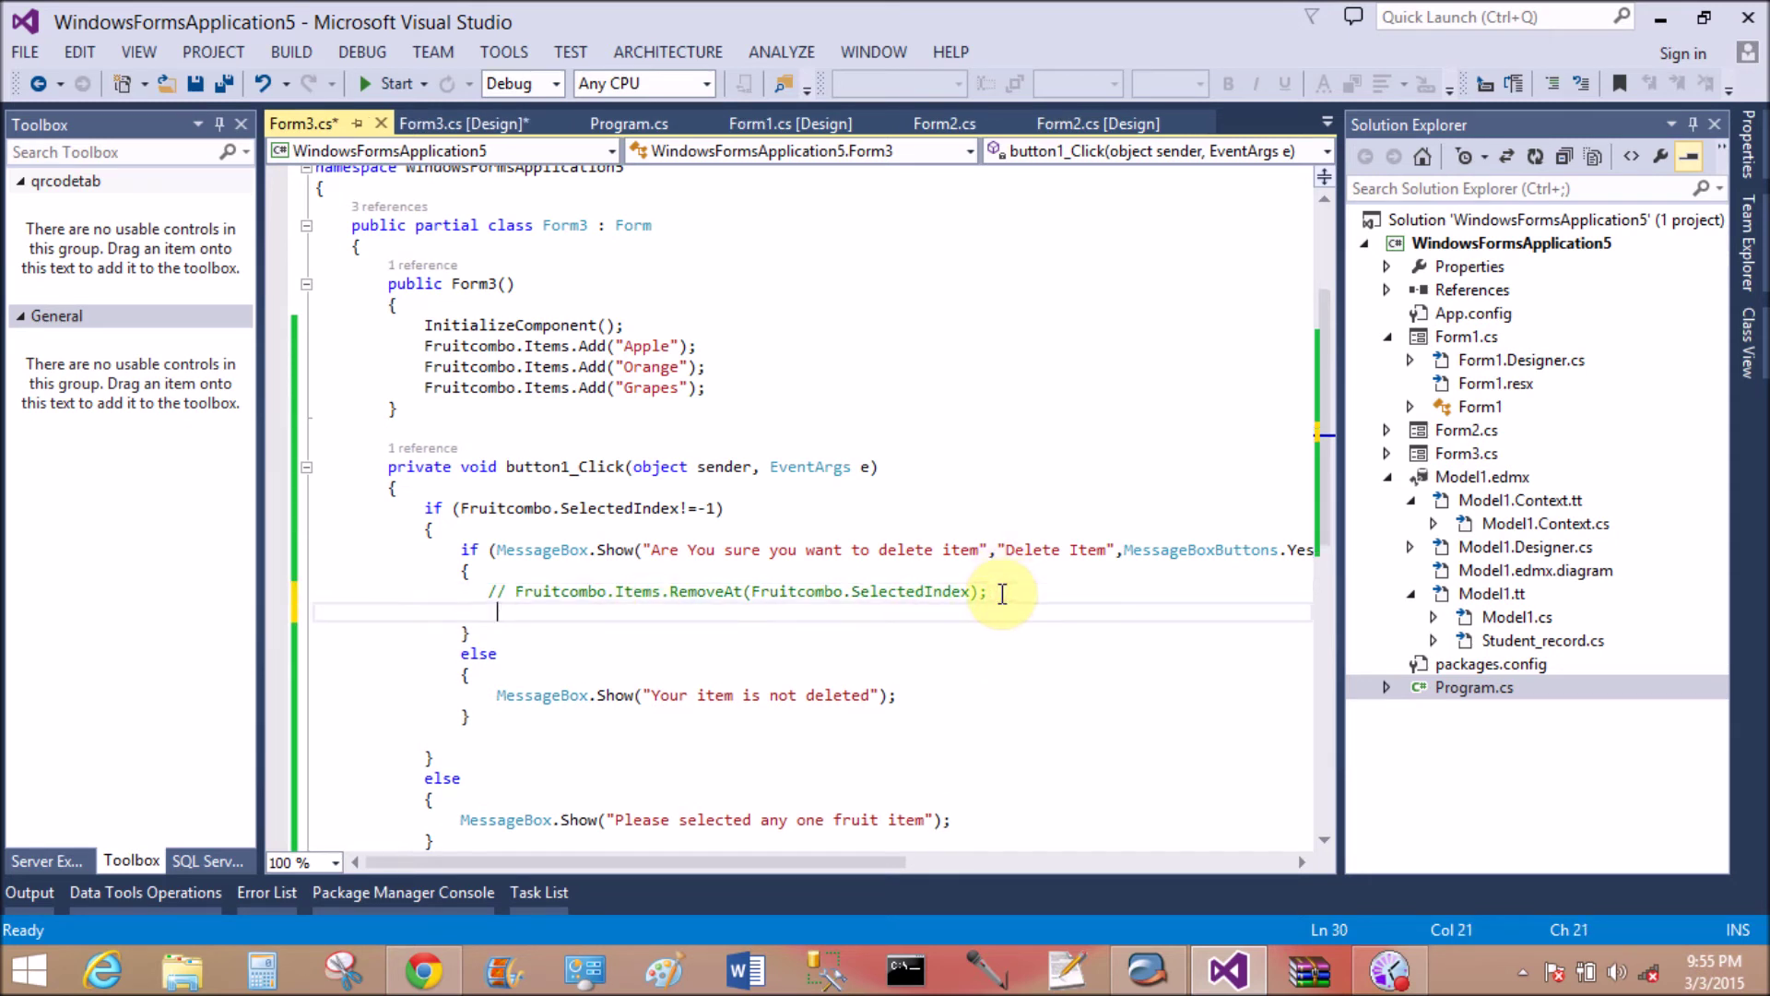
pyautogui.write('Fruit')
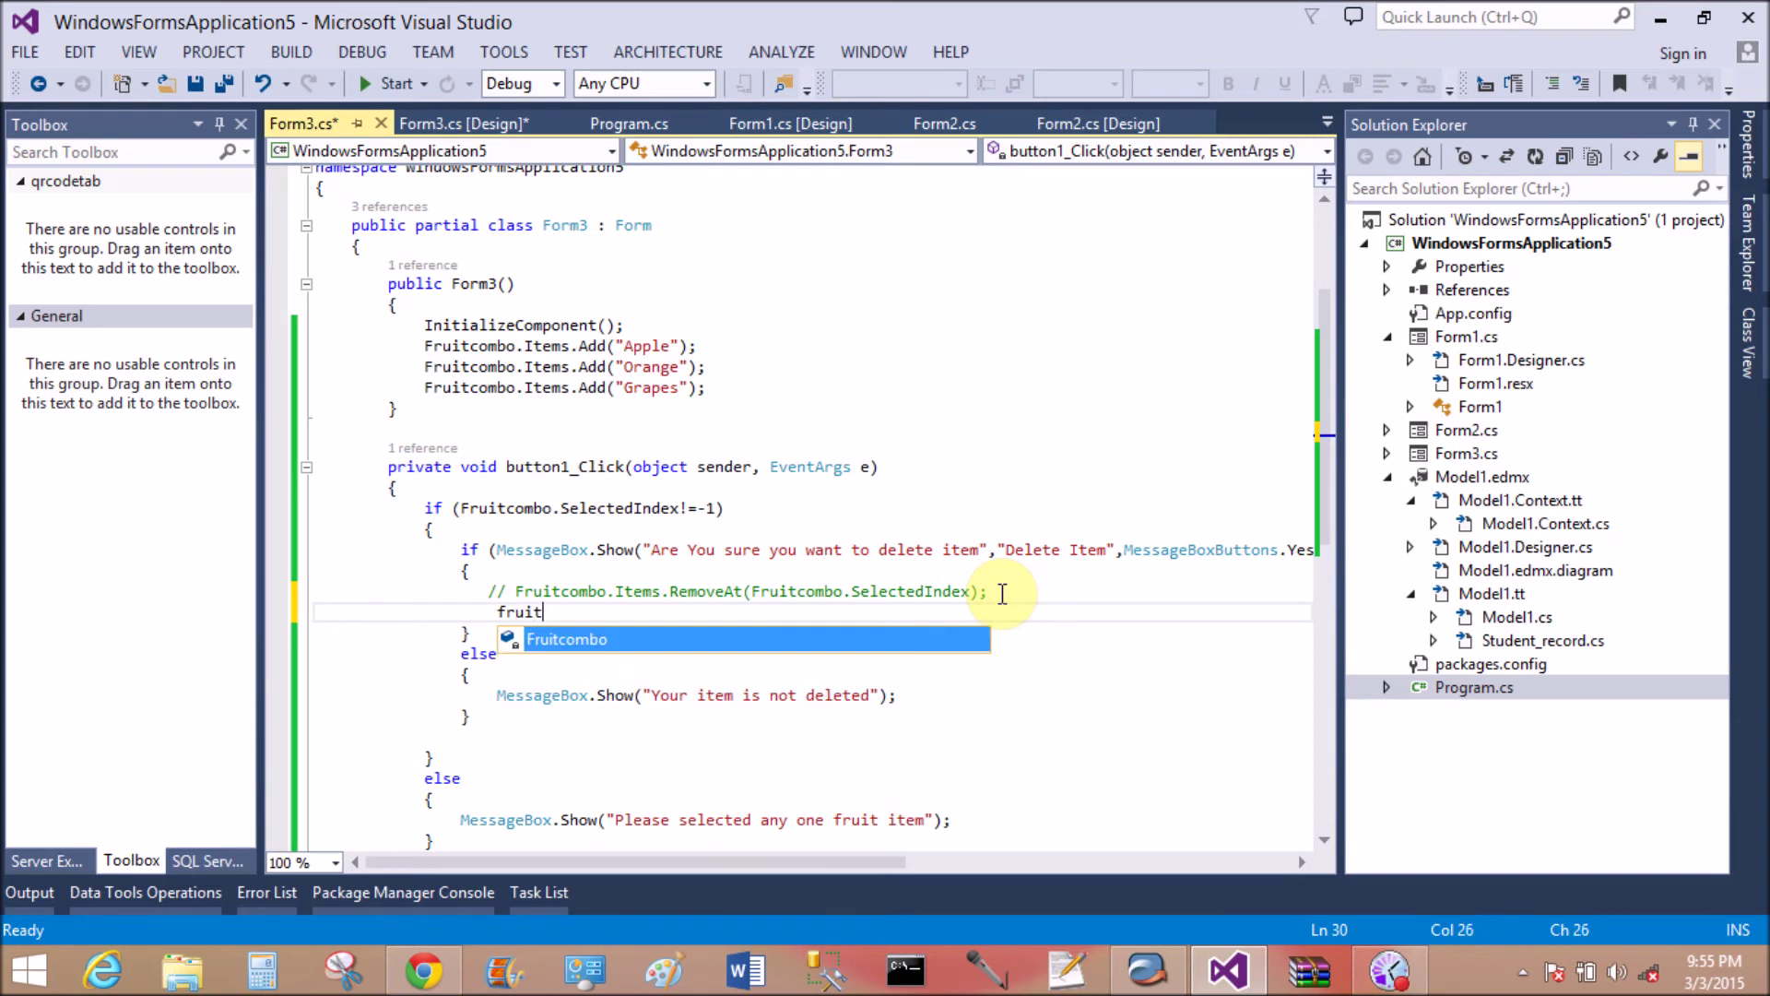
pyautogui.press('Tab')
pyautogui.write('Ite')
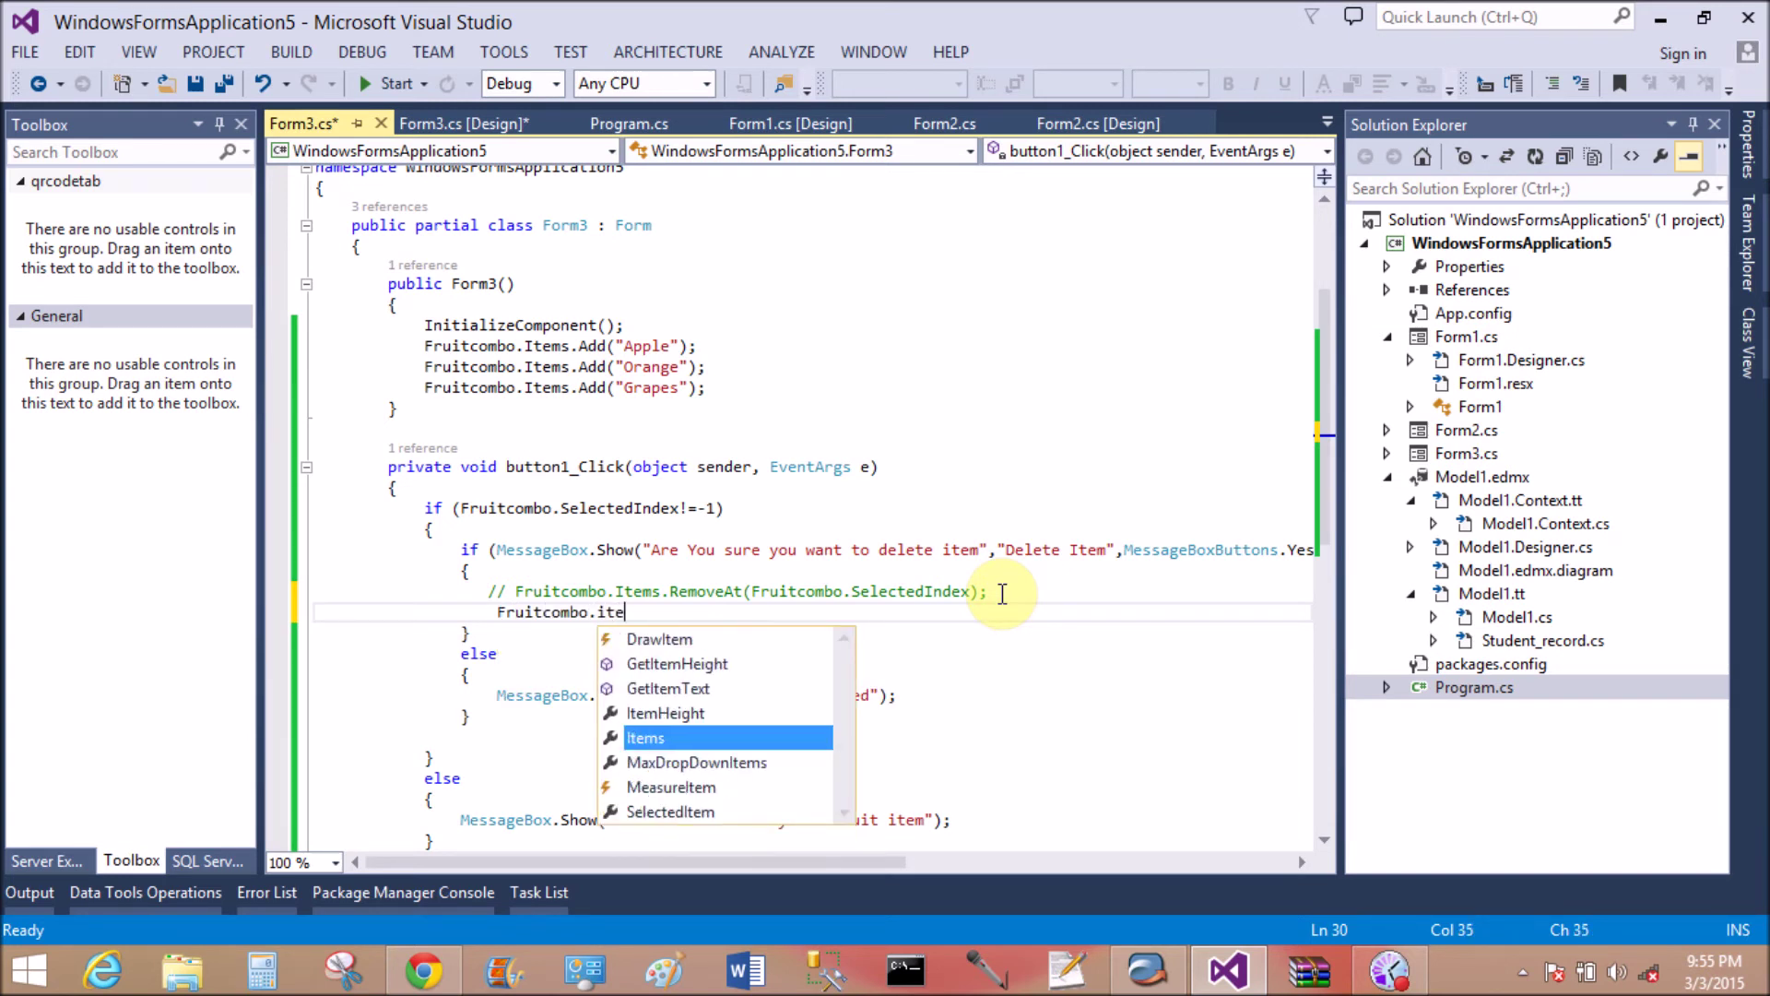
pyautogui.press('Tab')
pyautogui.write('.remo')
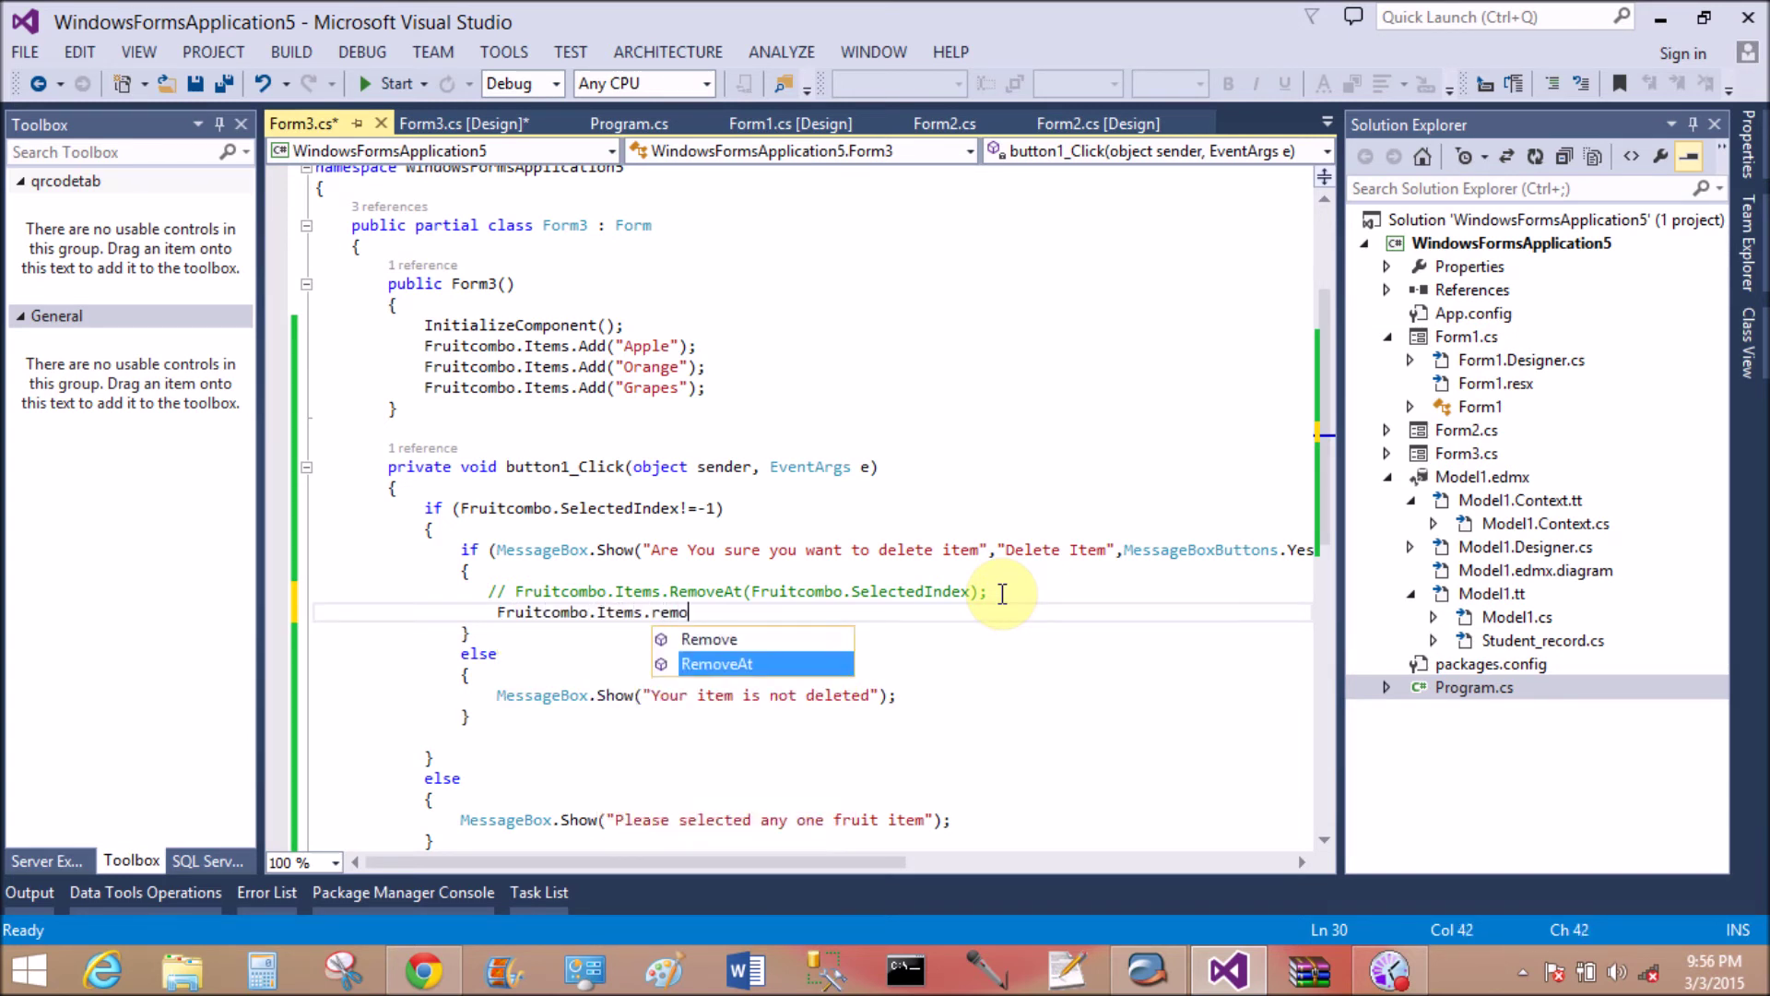
pyautogui.write('ve')
pyautogui.press('Tab')
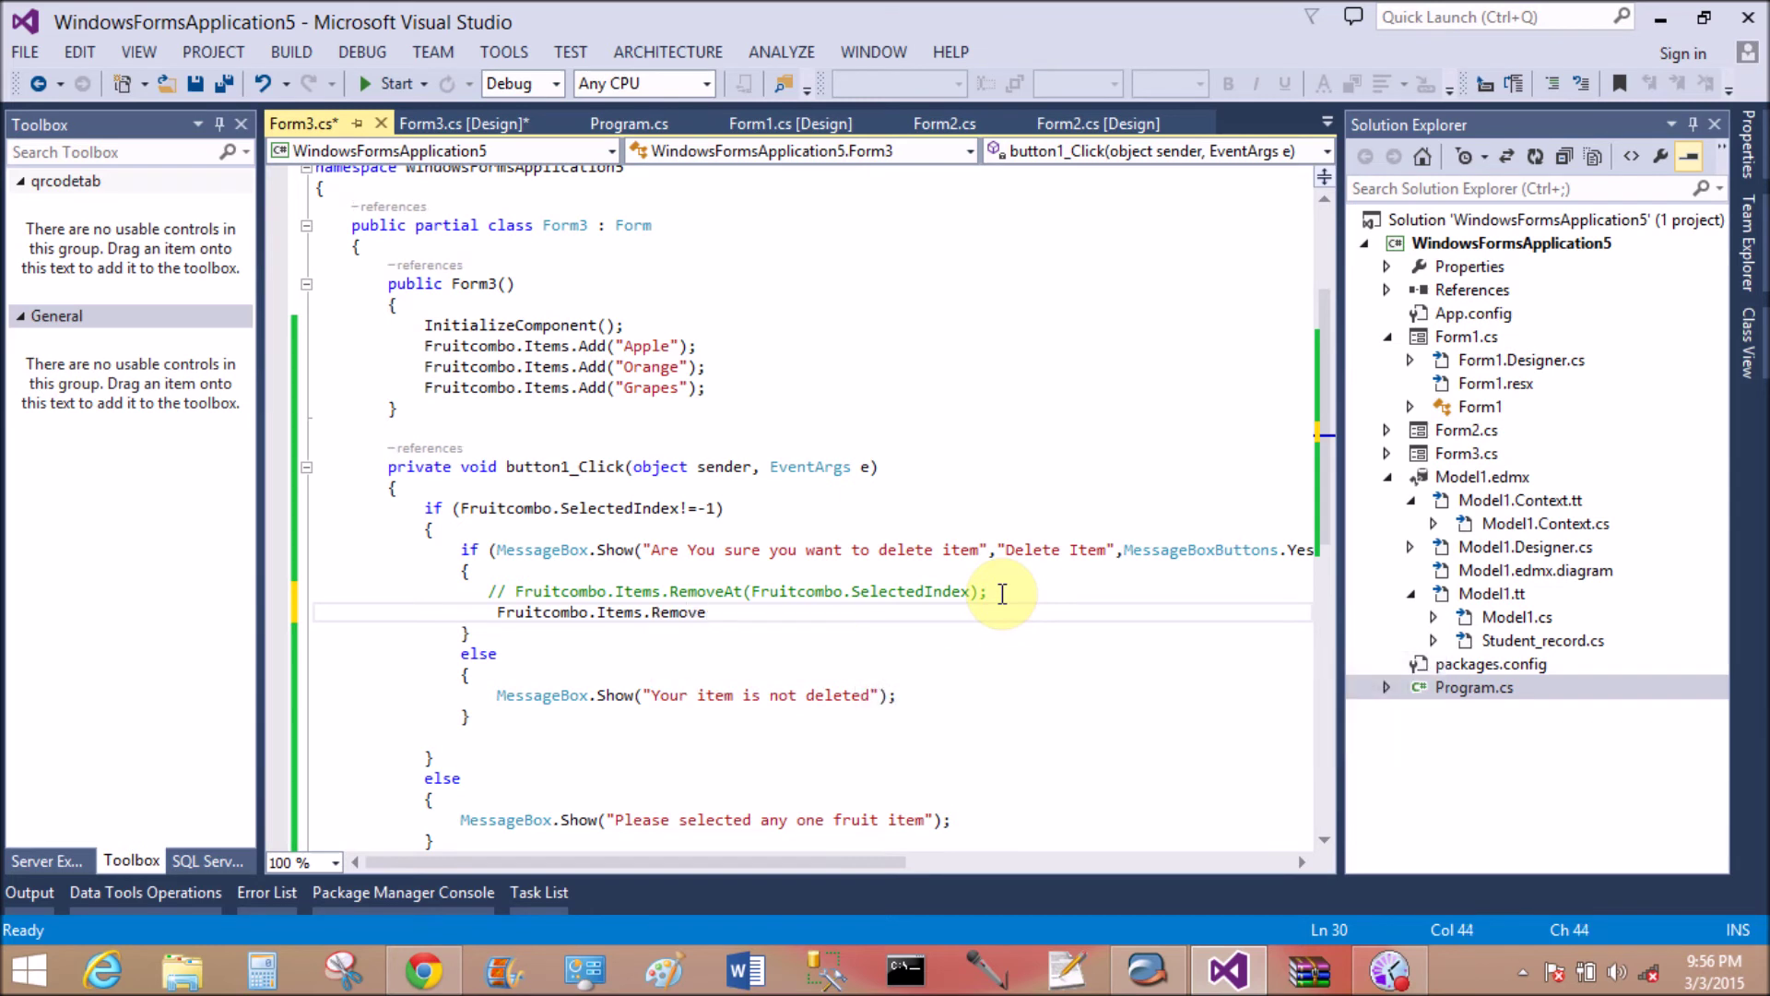
pyautogui.write('(')
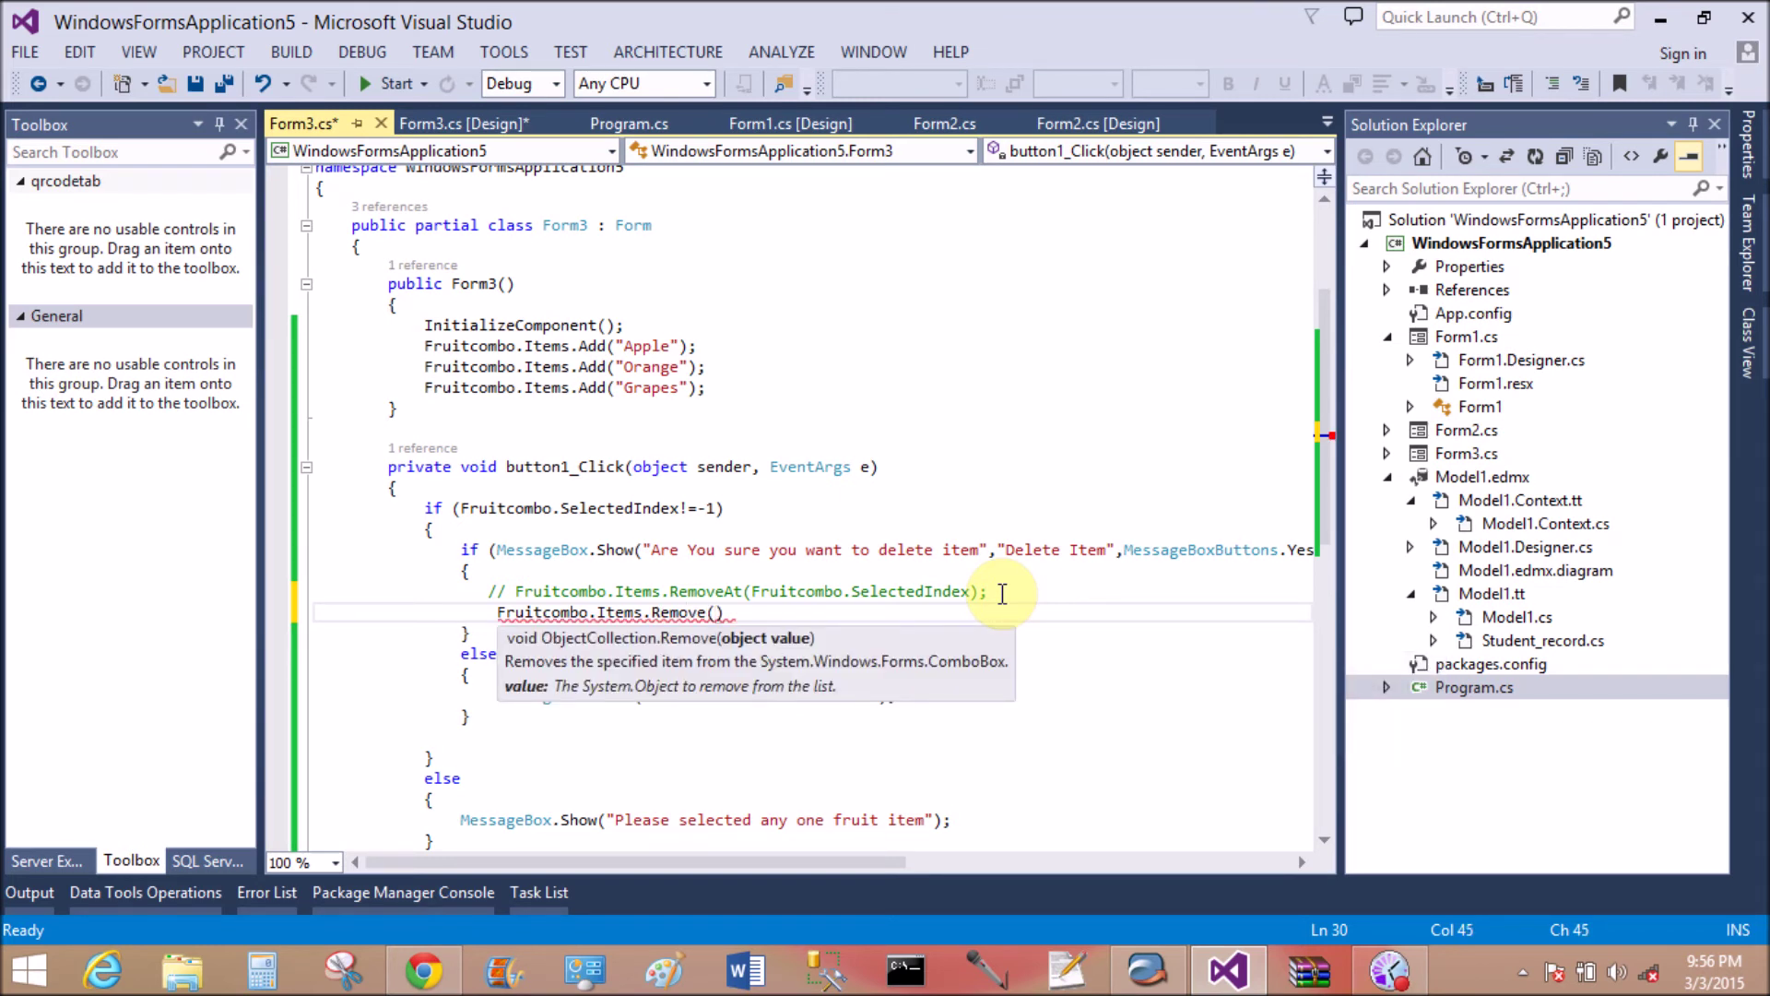
pyautogui.write('Frui')
pyautogui.press('Tab')
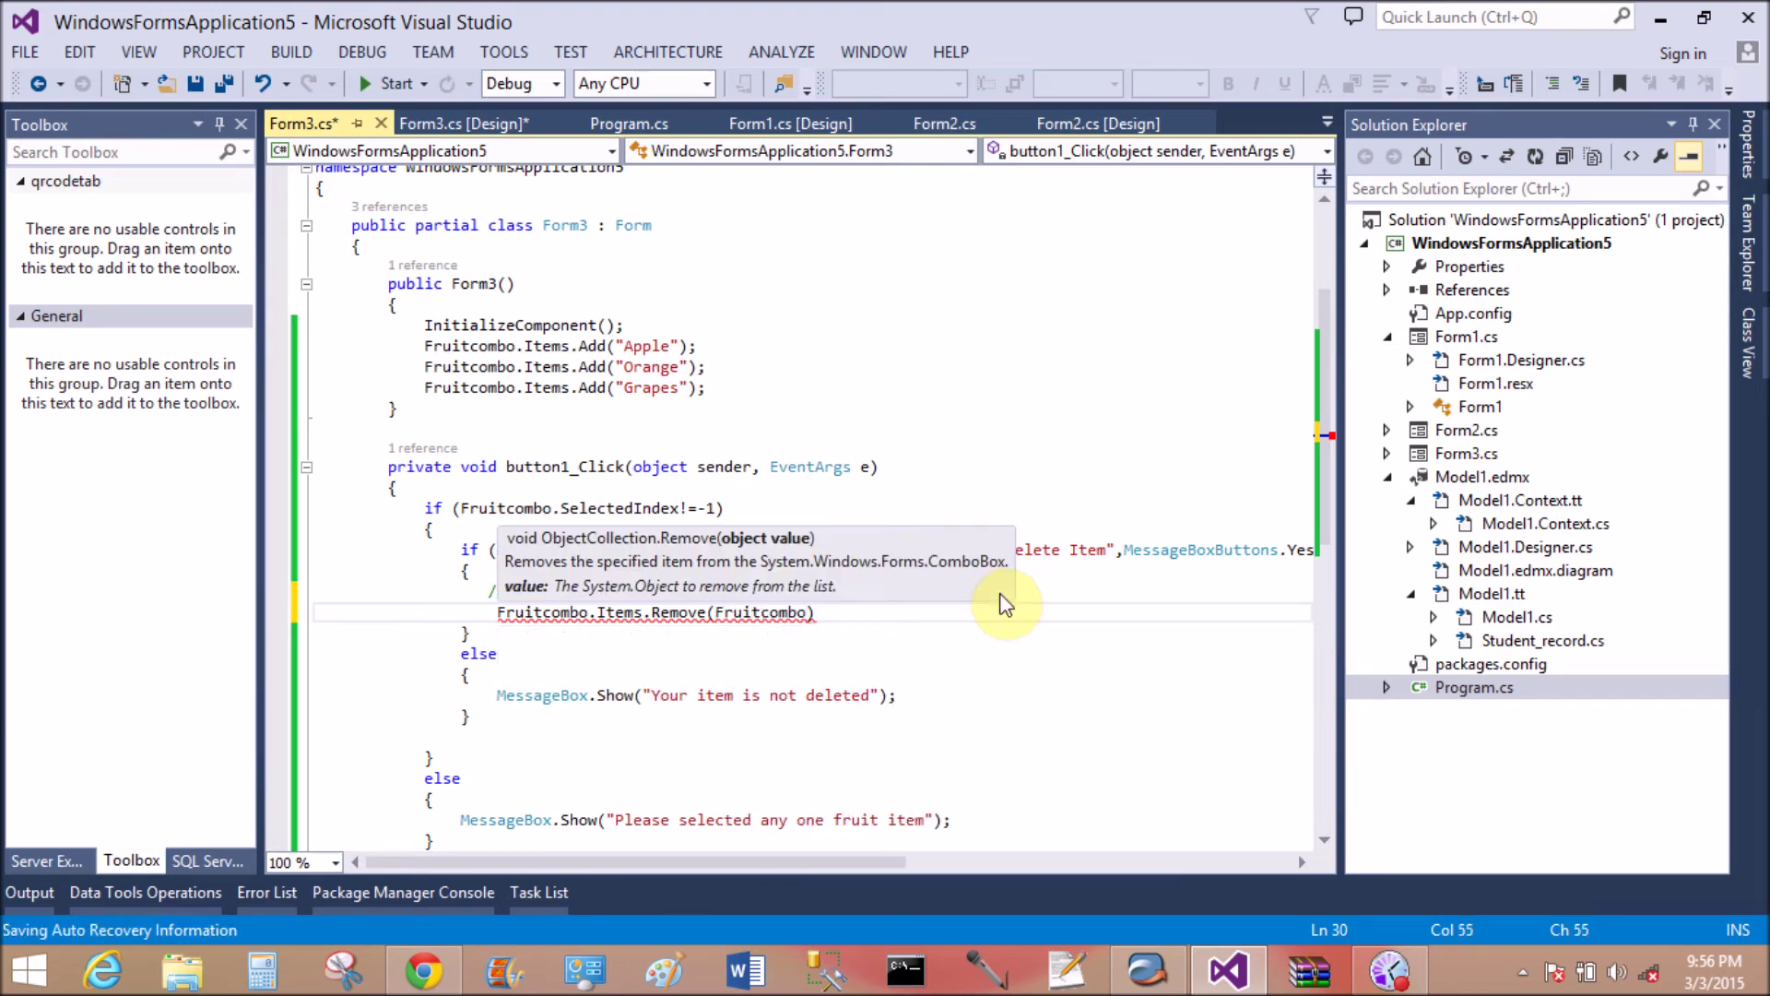
pyautogui.write('.sel')
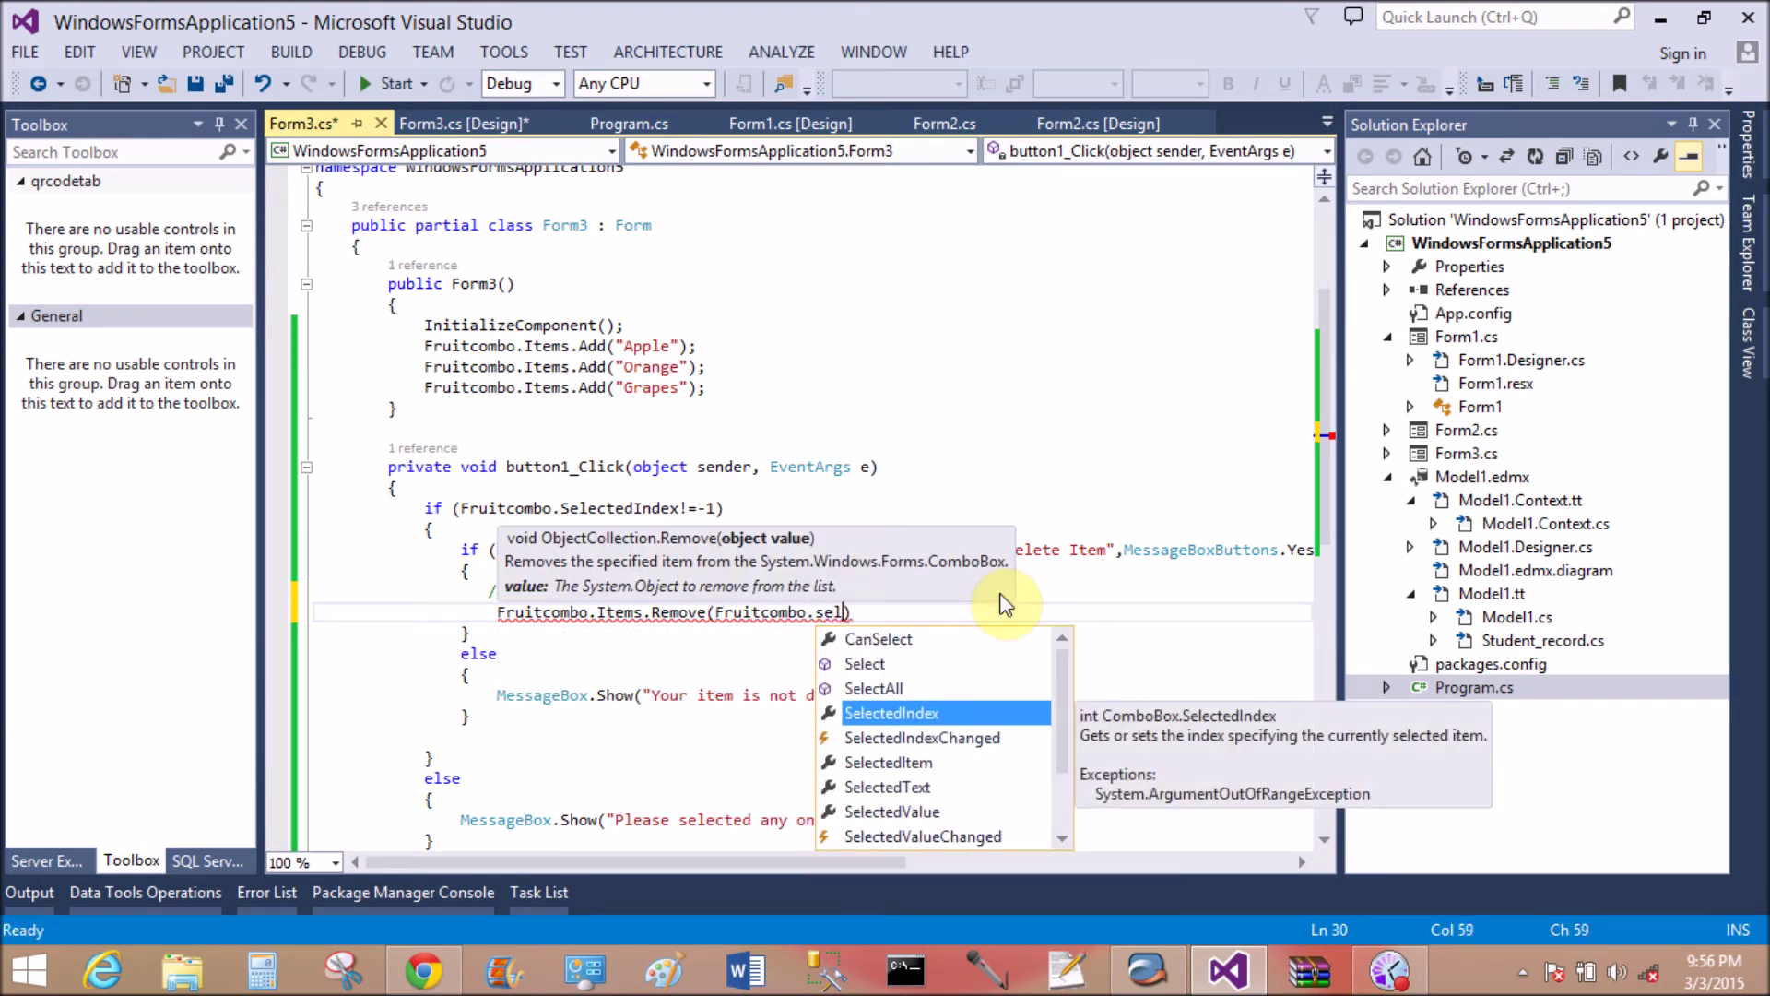
pyautogui.press('Down')
pyautogui.press('Tab')
pyautogui.press('End')
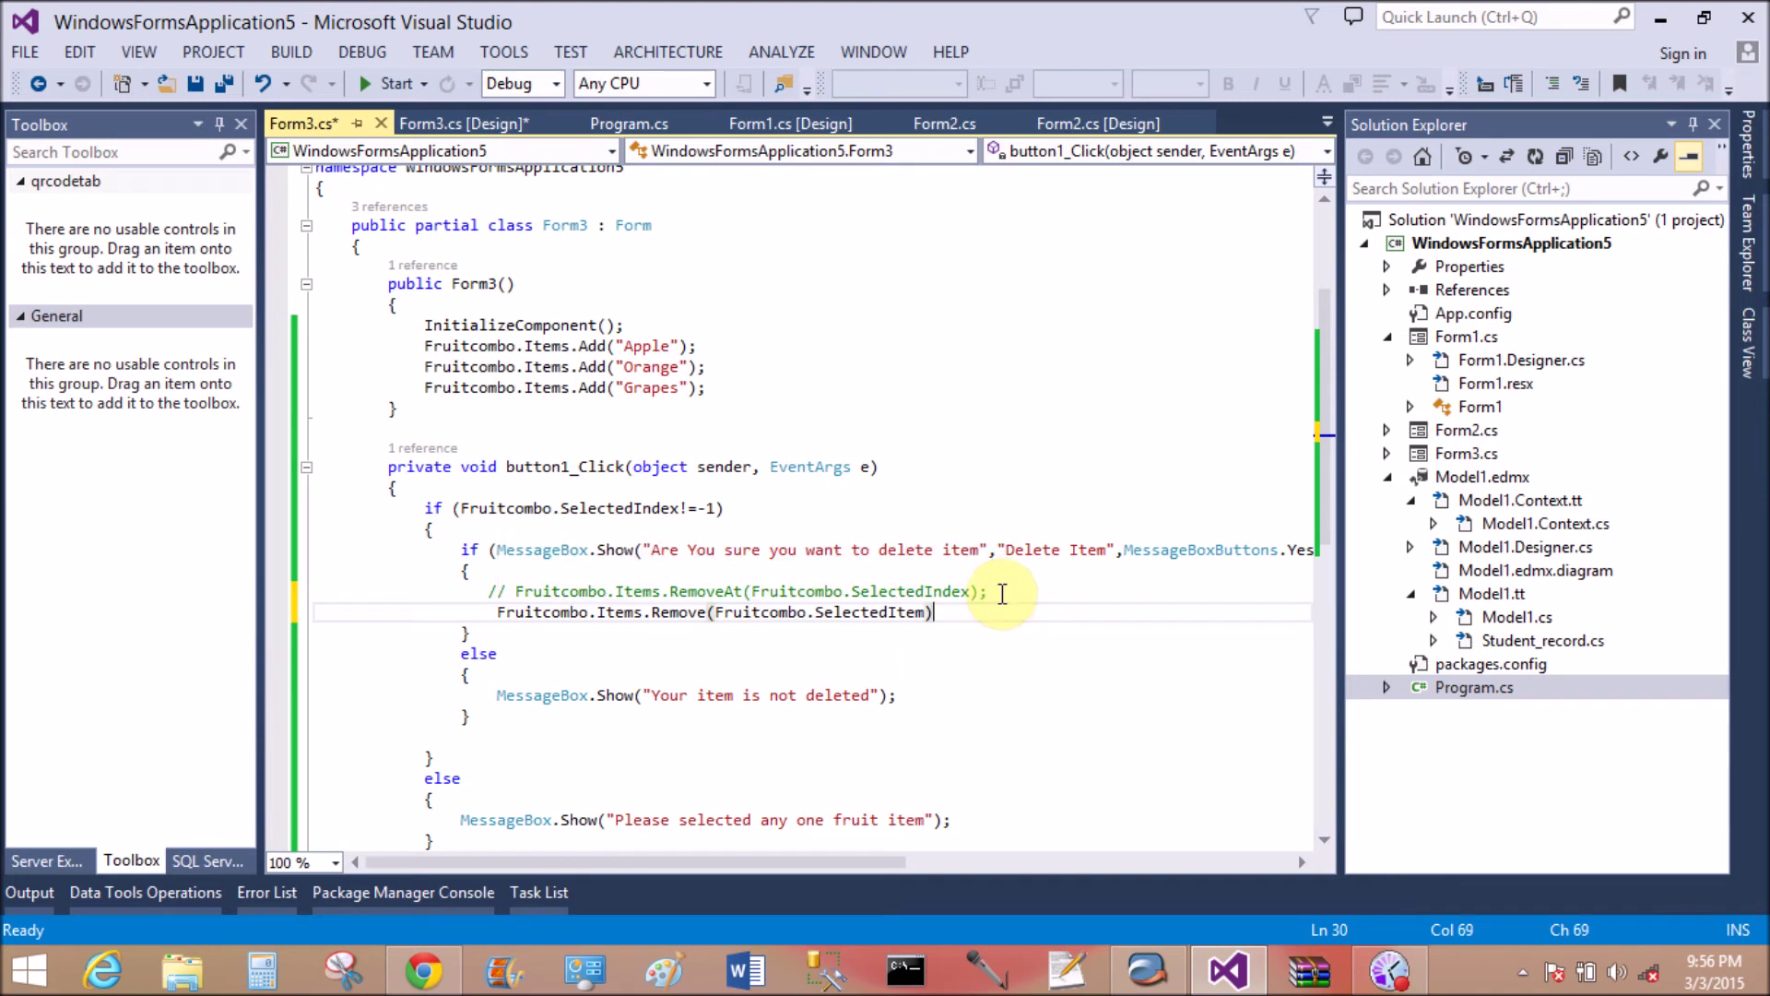
pyautogui.write(';')
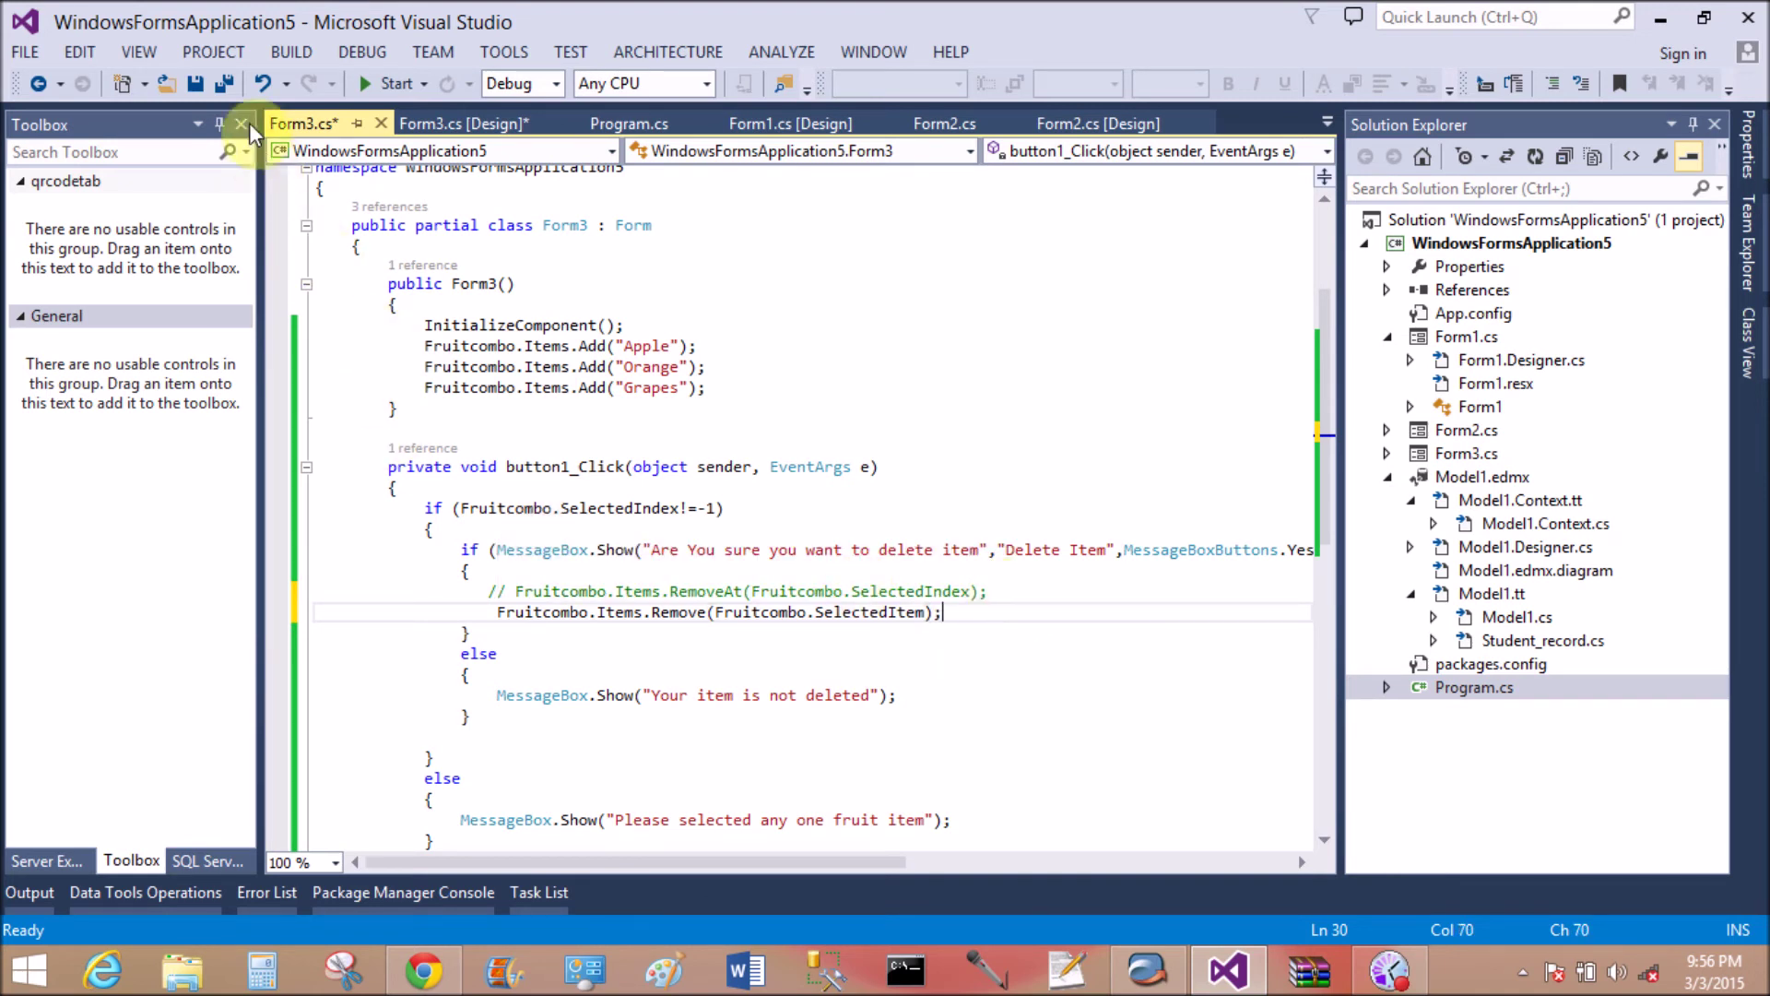
pyautogui.click(193, 92)
# Run the updated app and delete Orange with confirmation
pyautogui.click(377, 95)
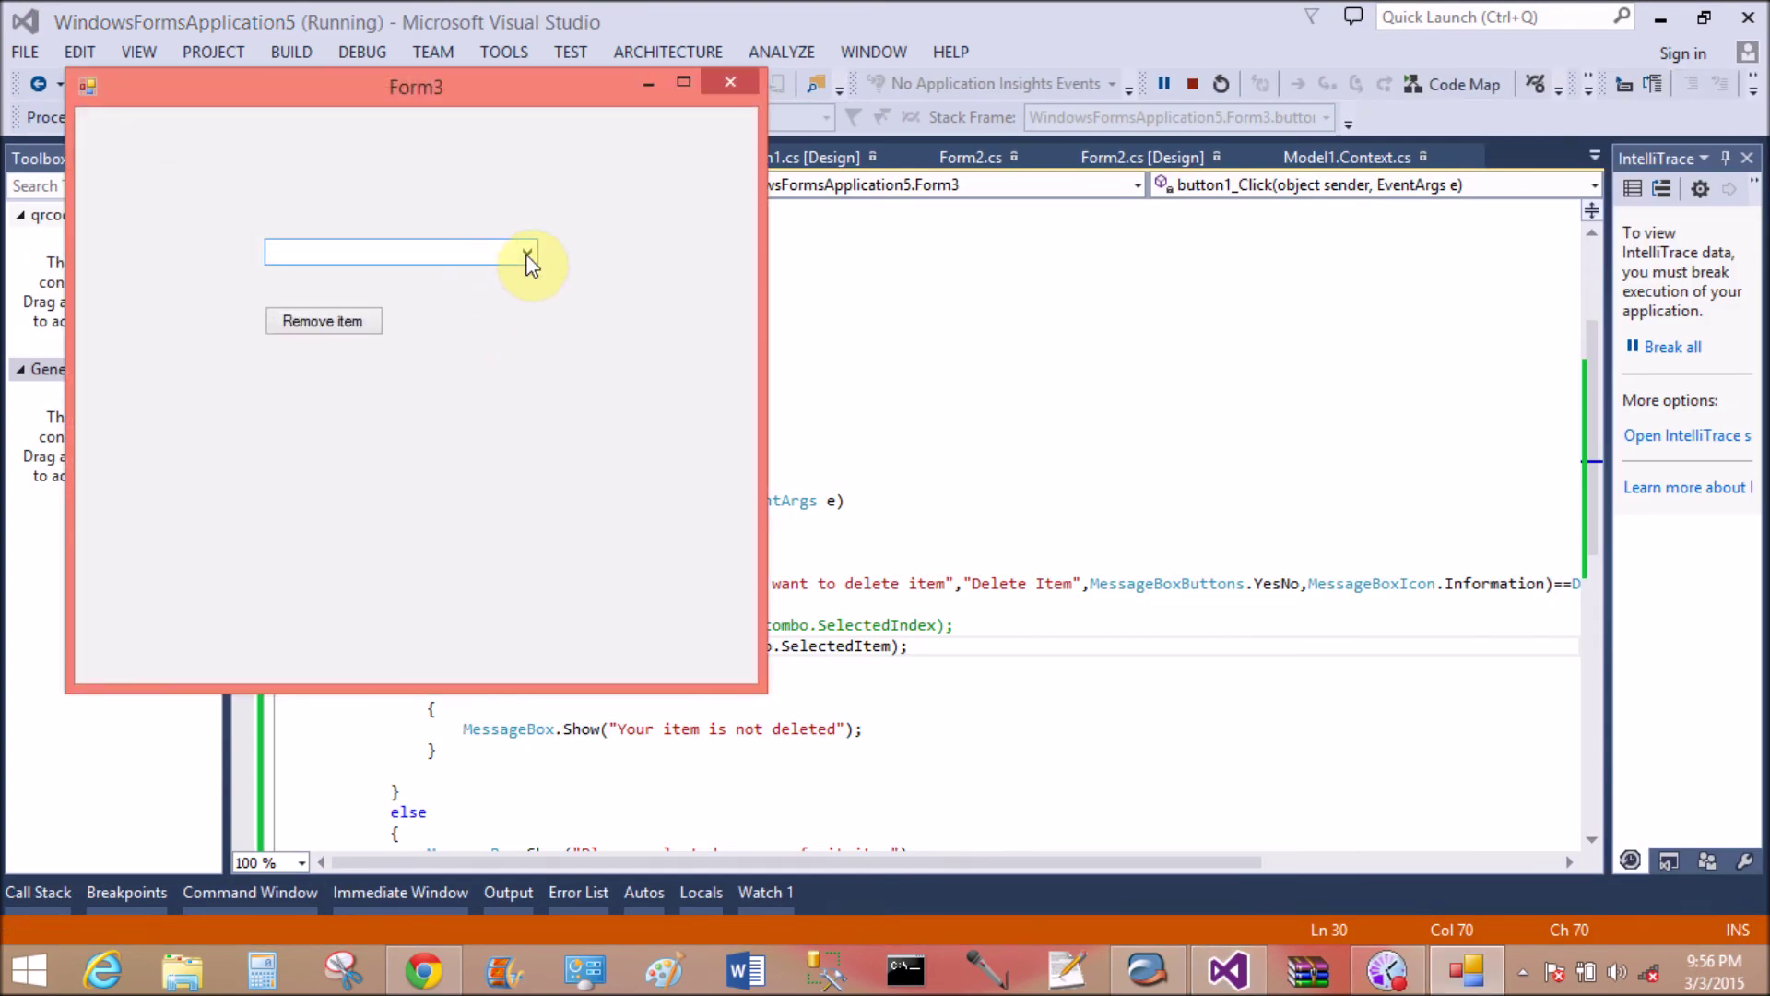
pyautogui.click(528, 253)
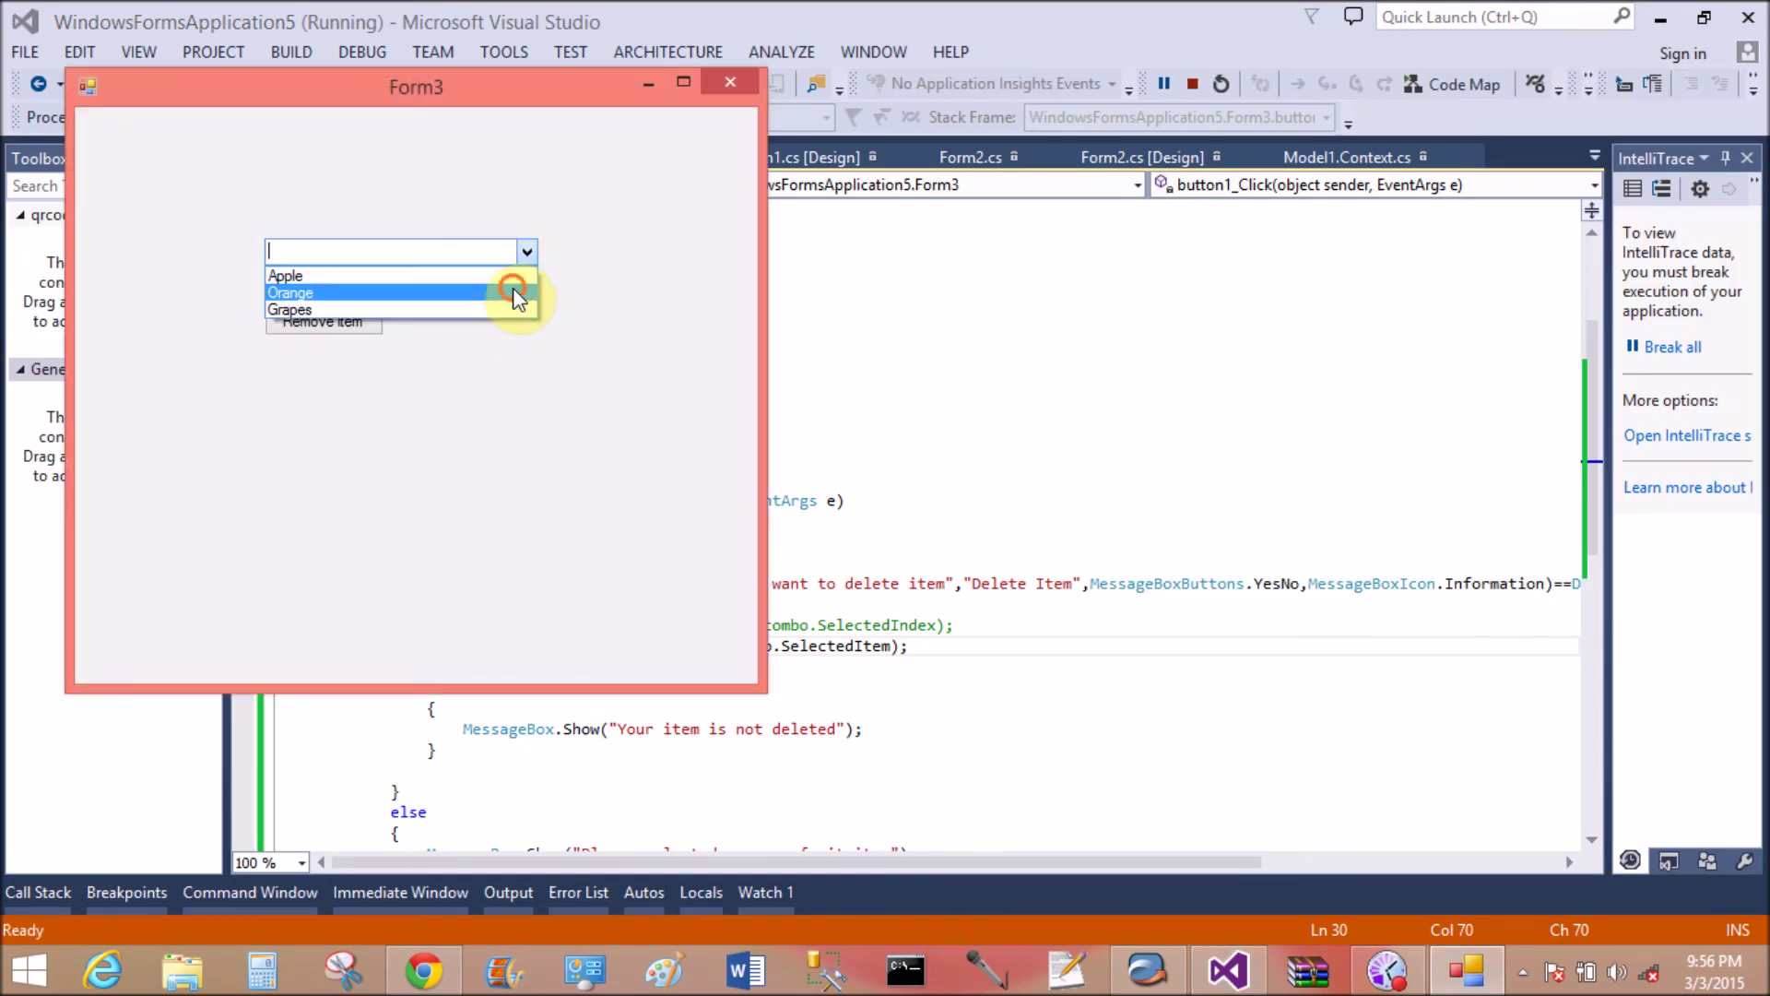
pyautogui.click(512, 288)
pyautogui.click(340, 323)
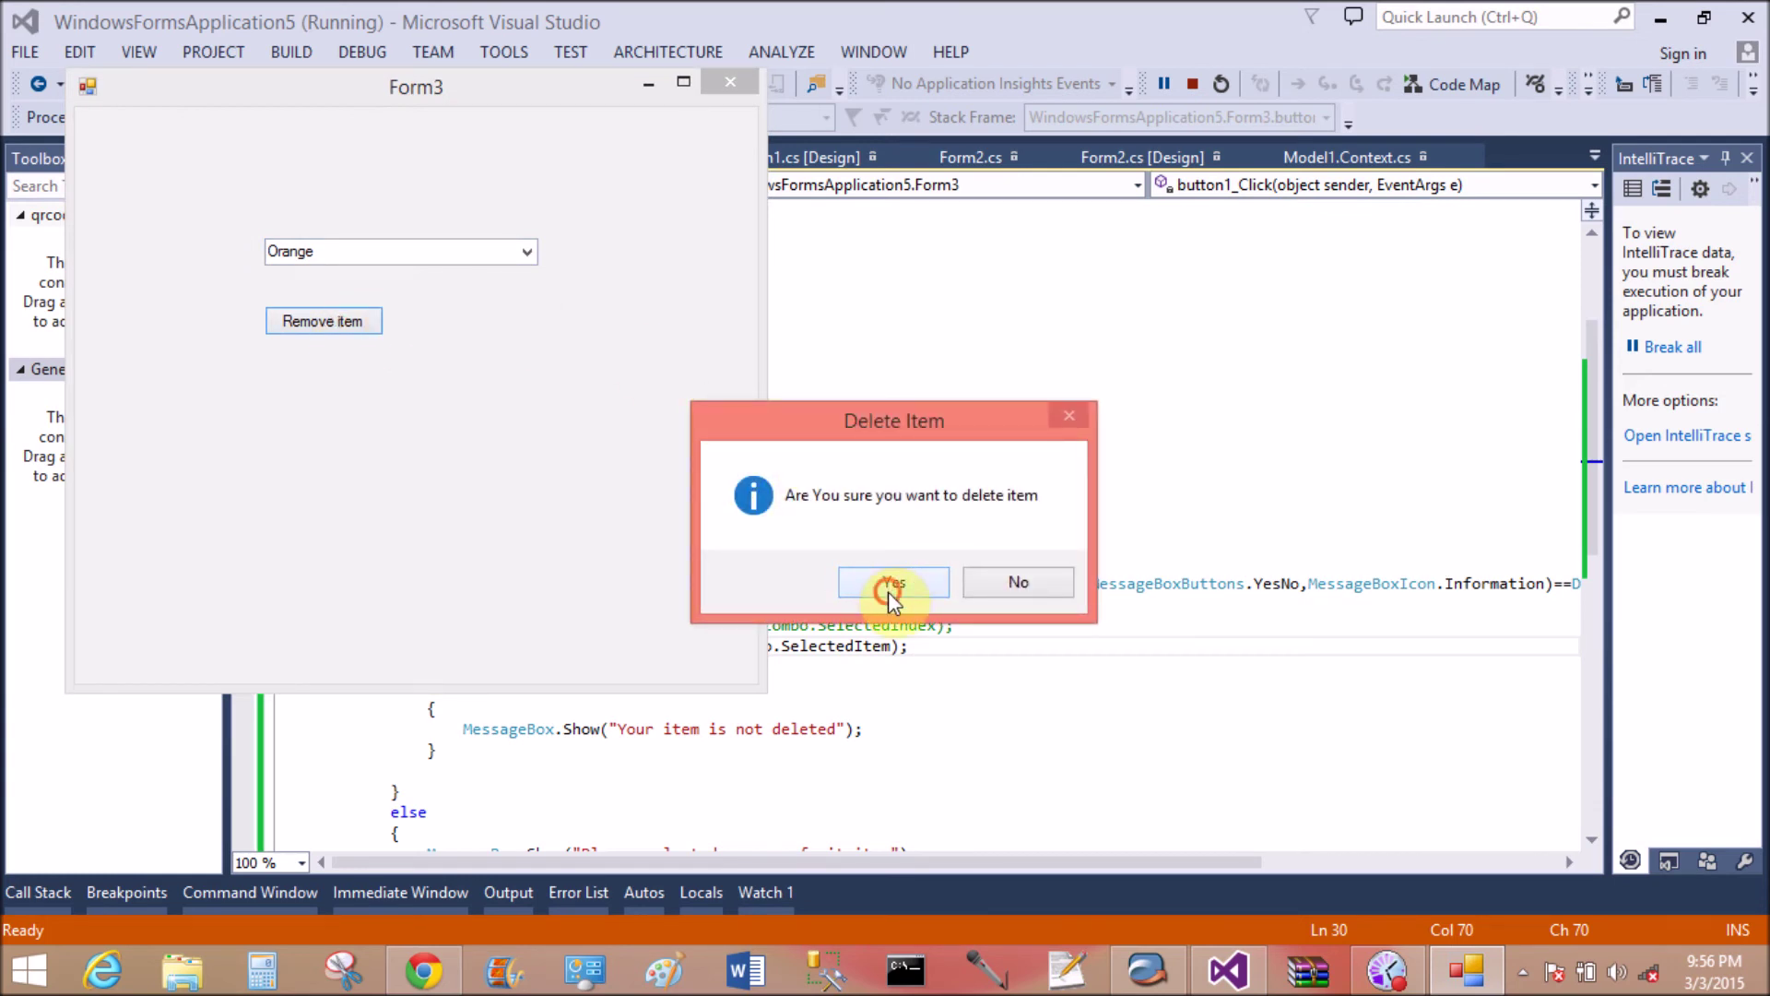
pyautogui.click(890, 586)
# Select Apple and confirm its removal
pyautogui.click(525, 255)
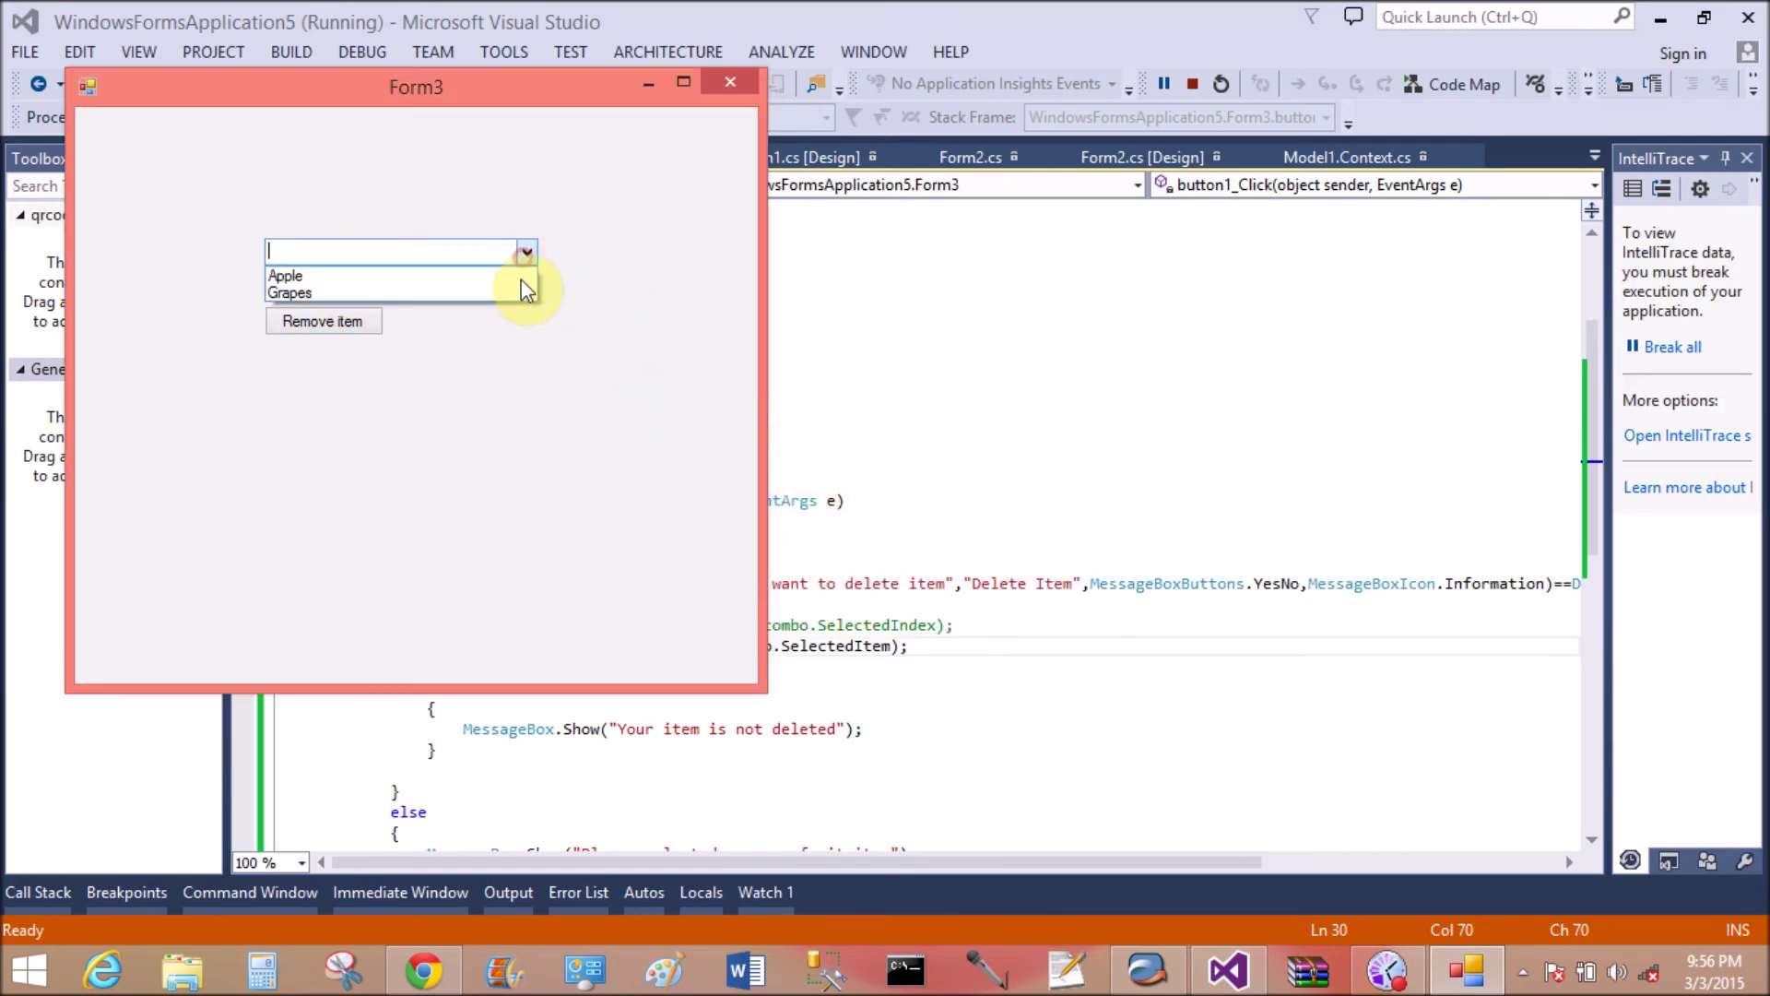
pyautogui.click(512, 284)
pyautogui.click(344, 319)
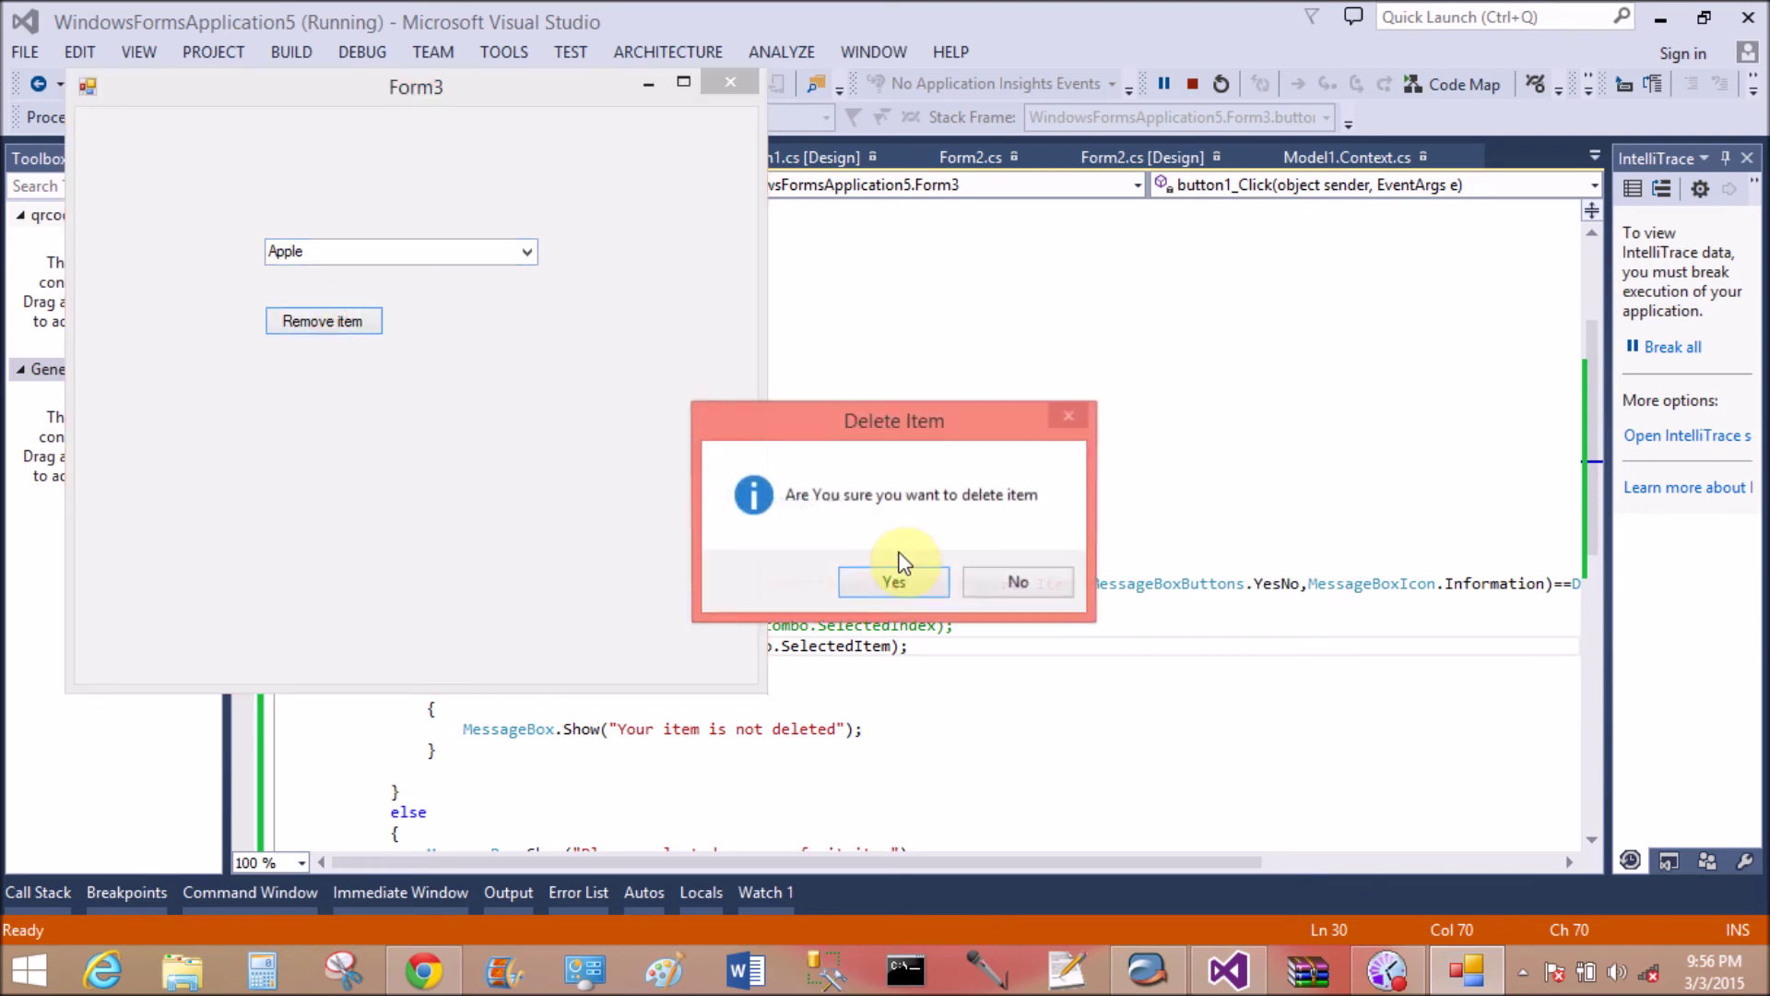
pyautogui.click(916, 593)
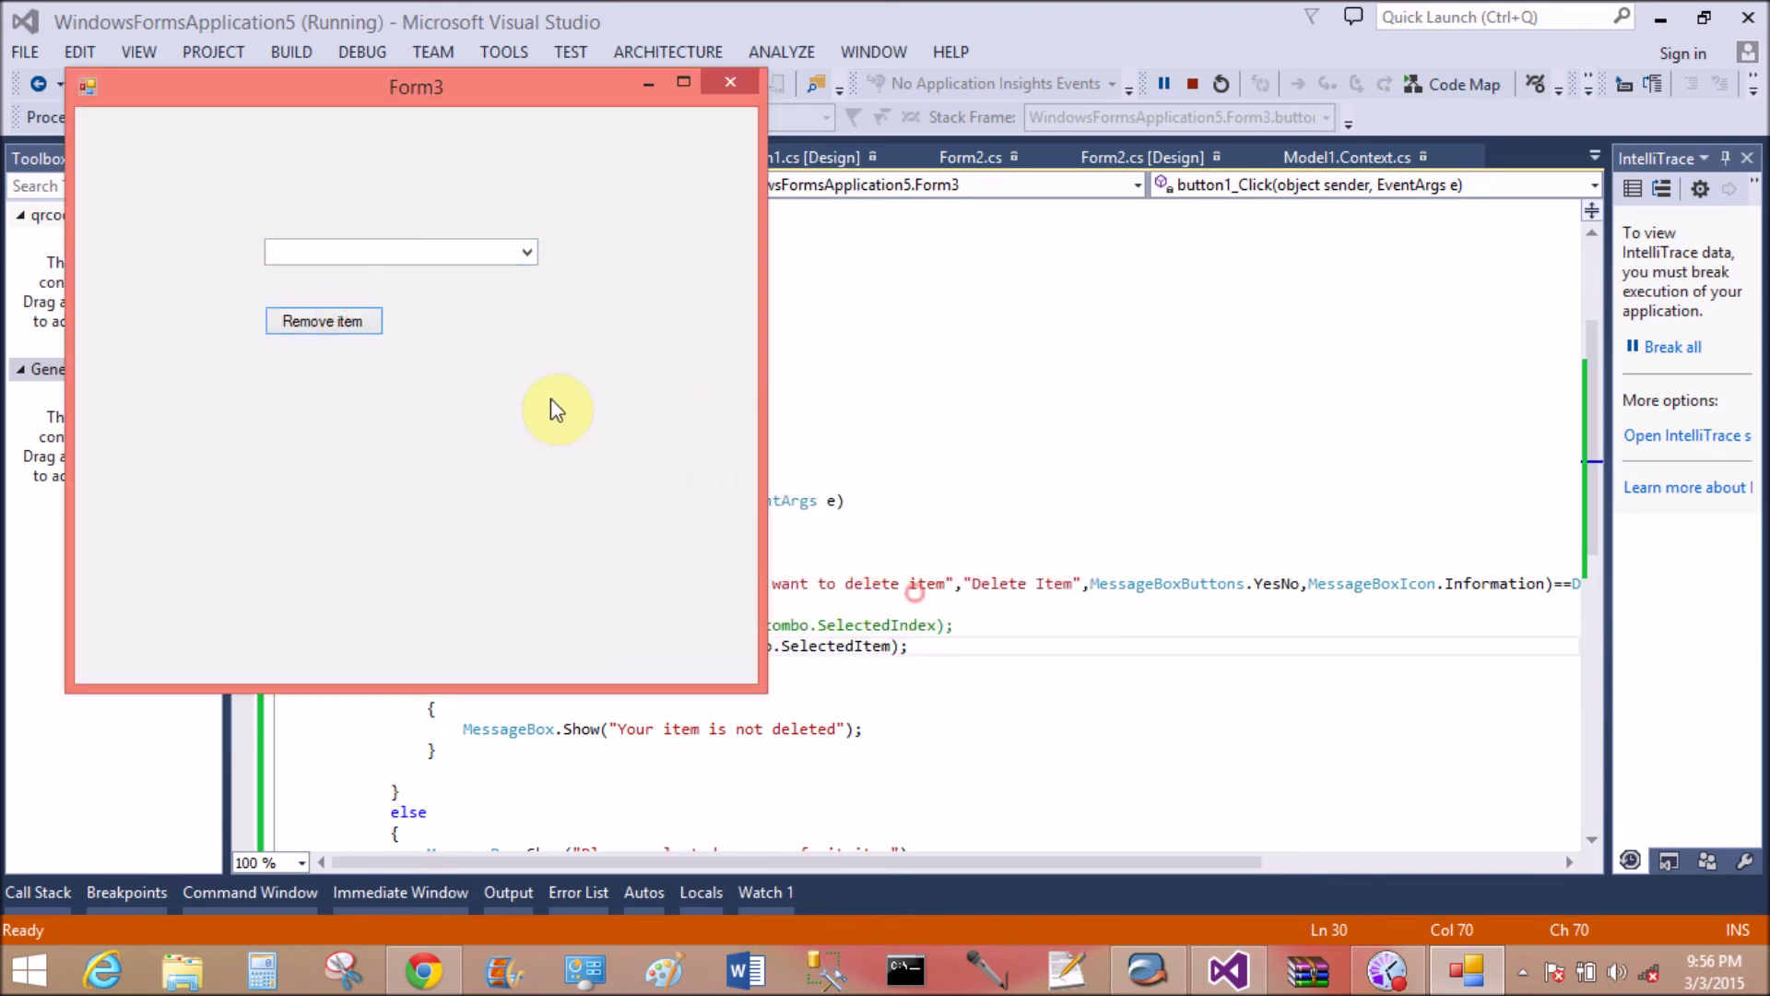
# Test Remove item with nothing selected, check the remaining list, and close Form3
pyautogui.click(356, 322)
pyautogui.click(936, 567)
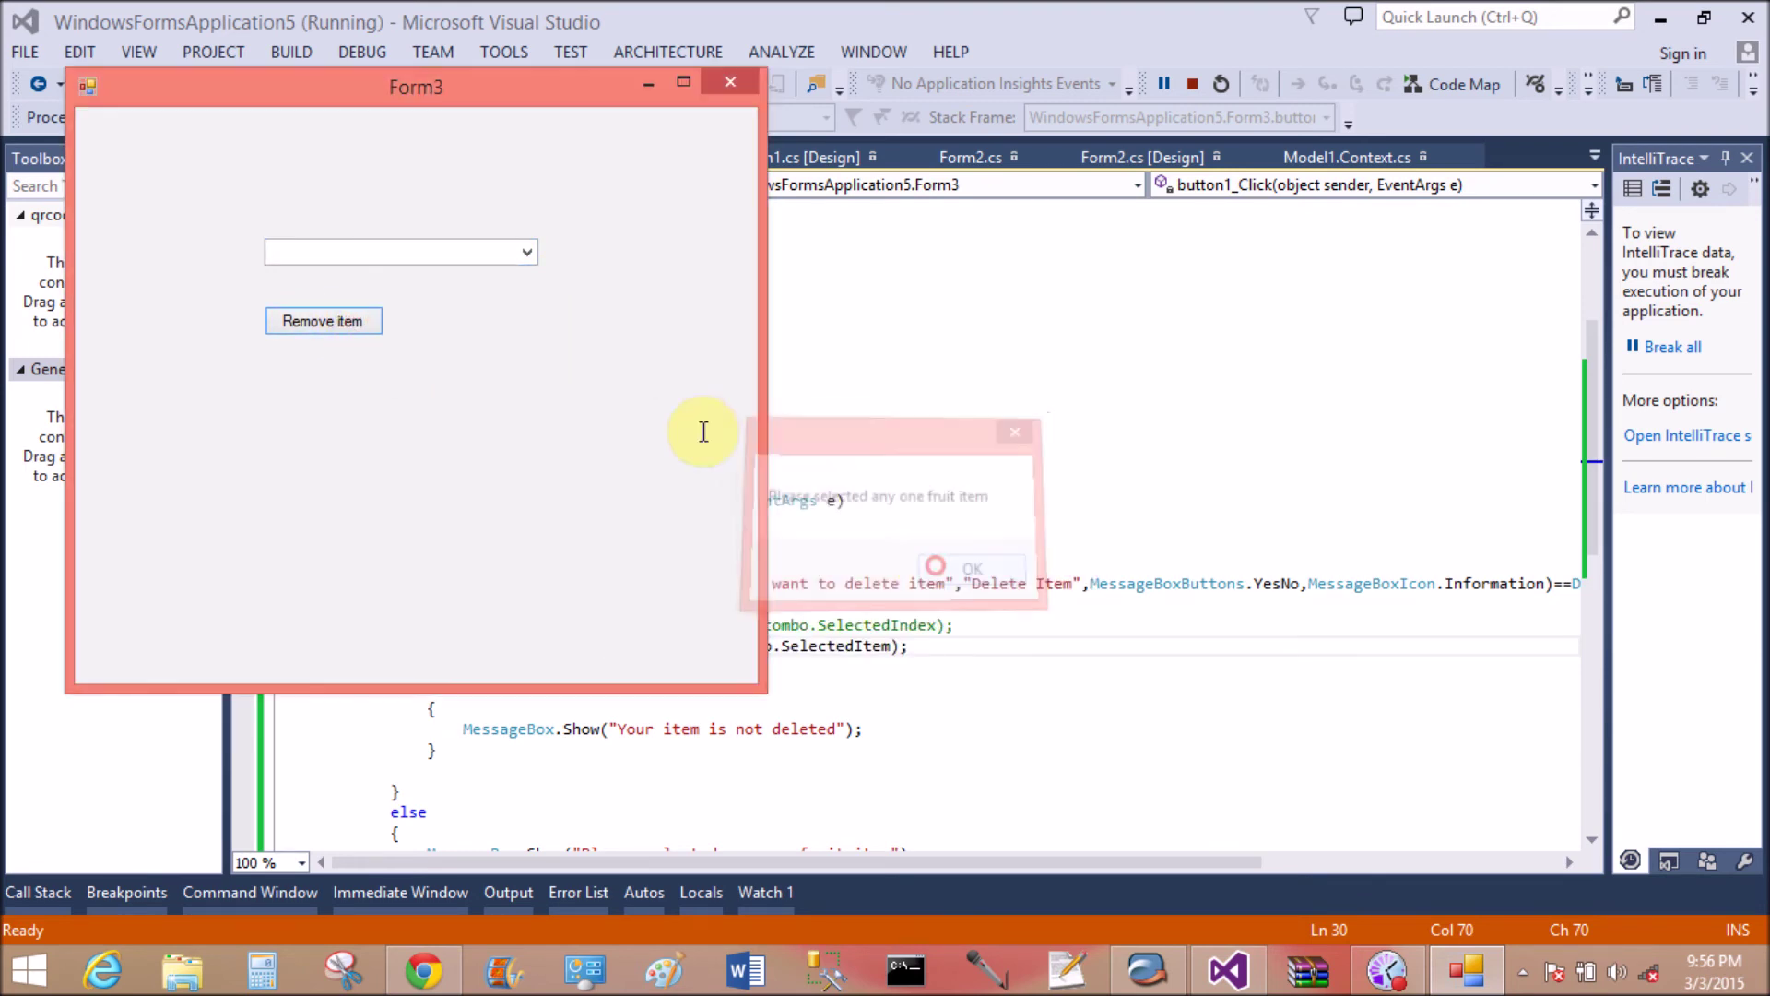
pyautogui.click(524, 256)
pyautogui.click(534, 359)
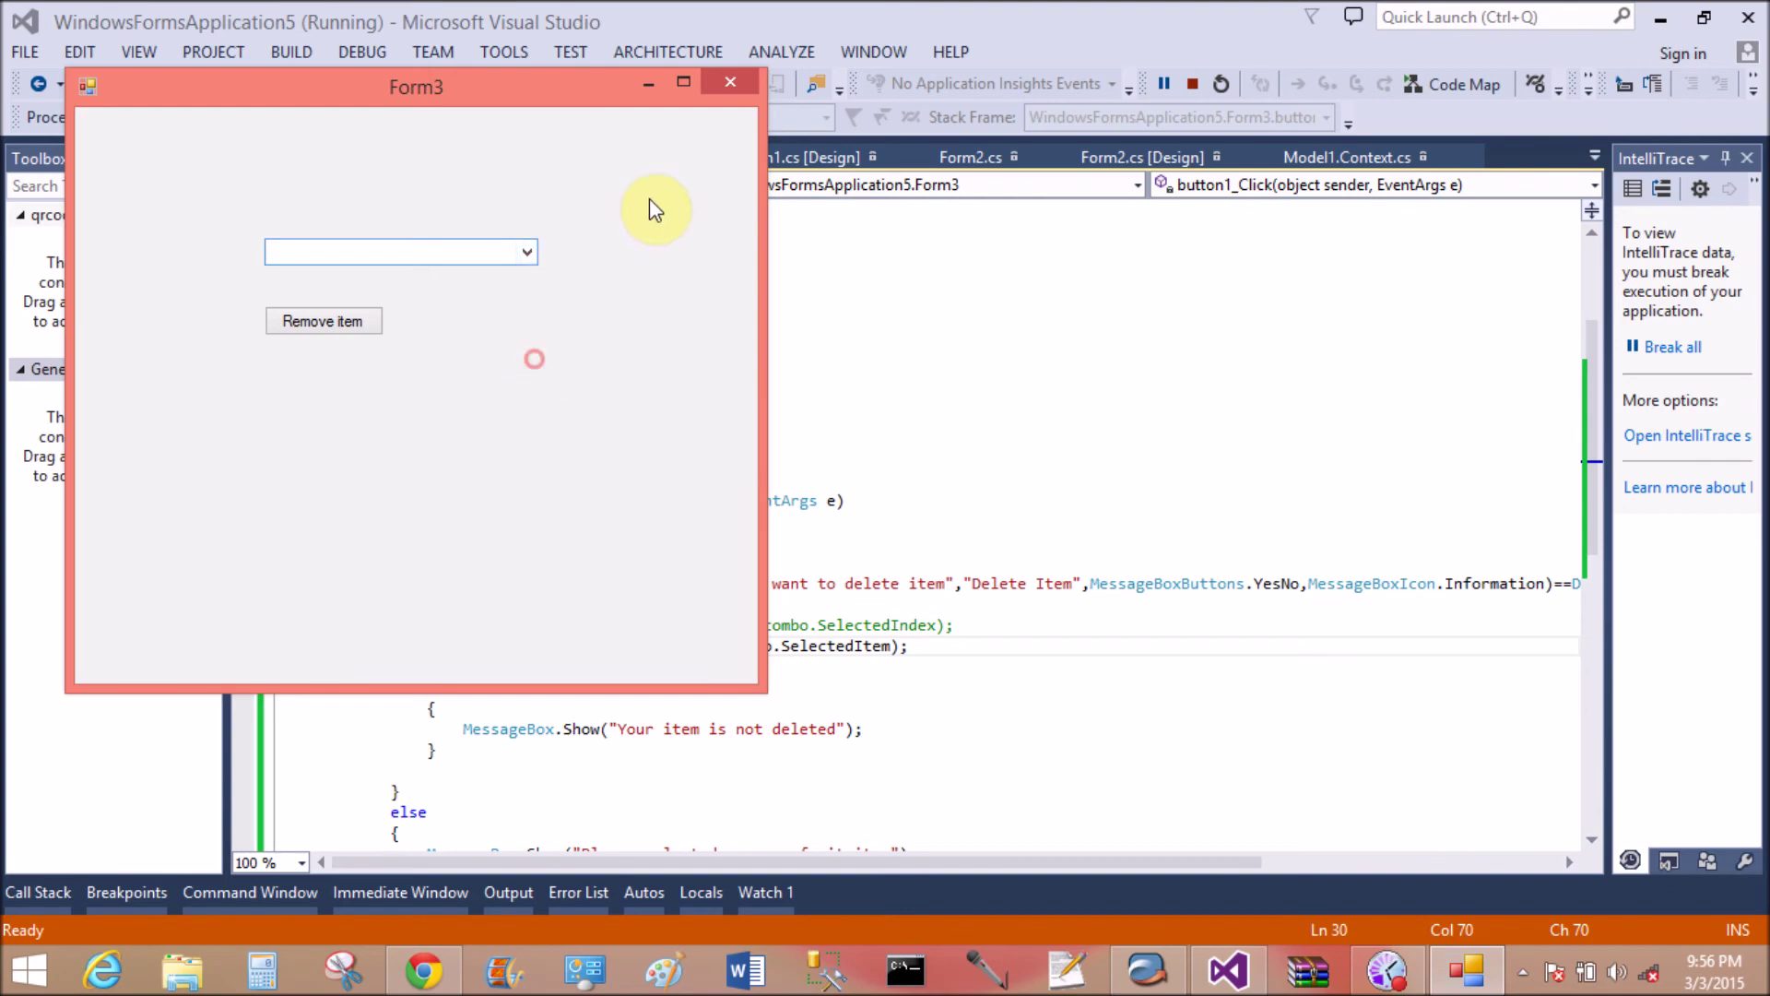
pyautogui.click(747, 80)
pyautogui.click(1002, 474)
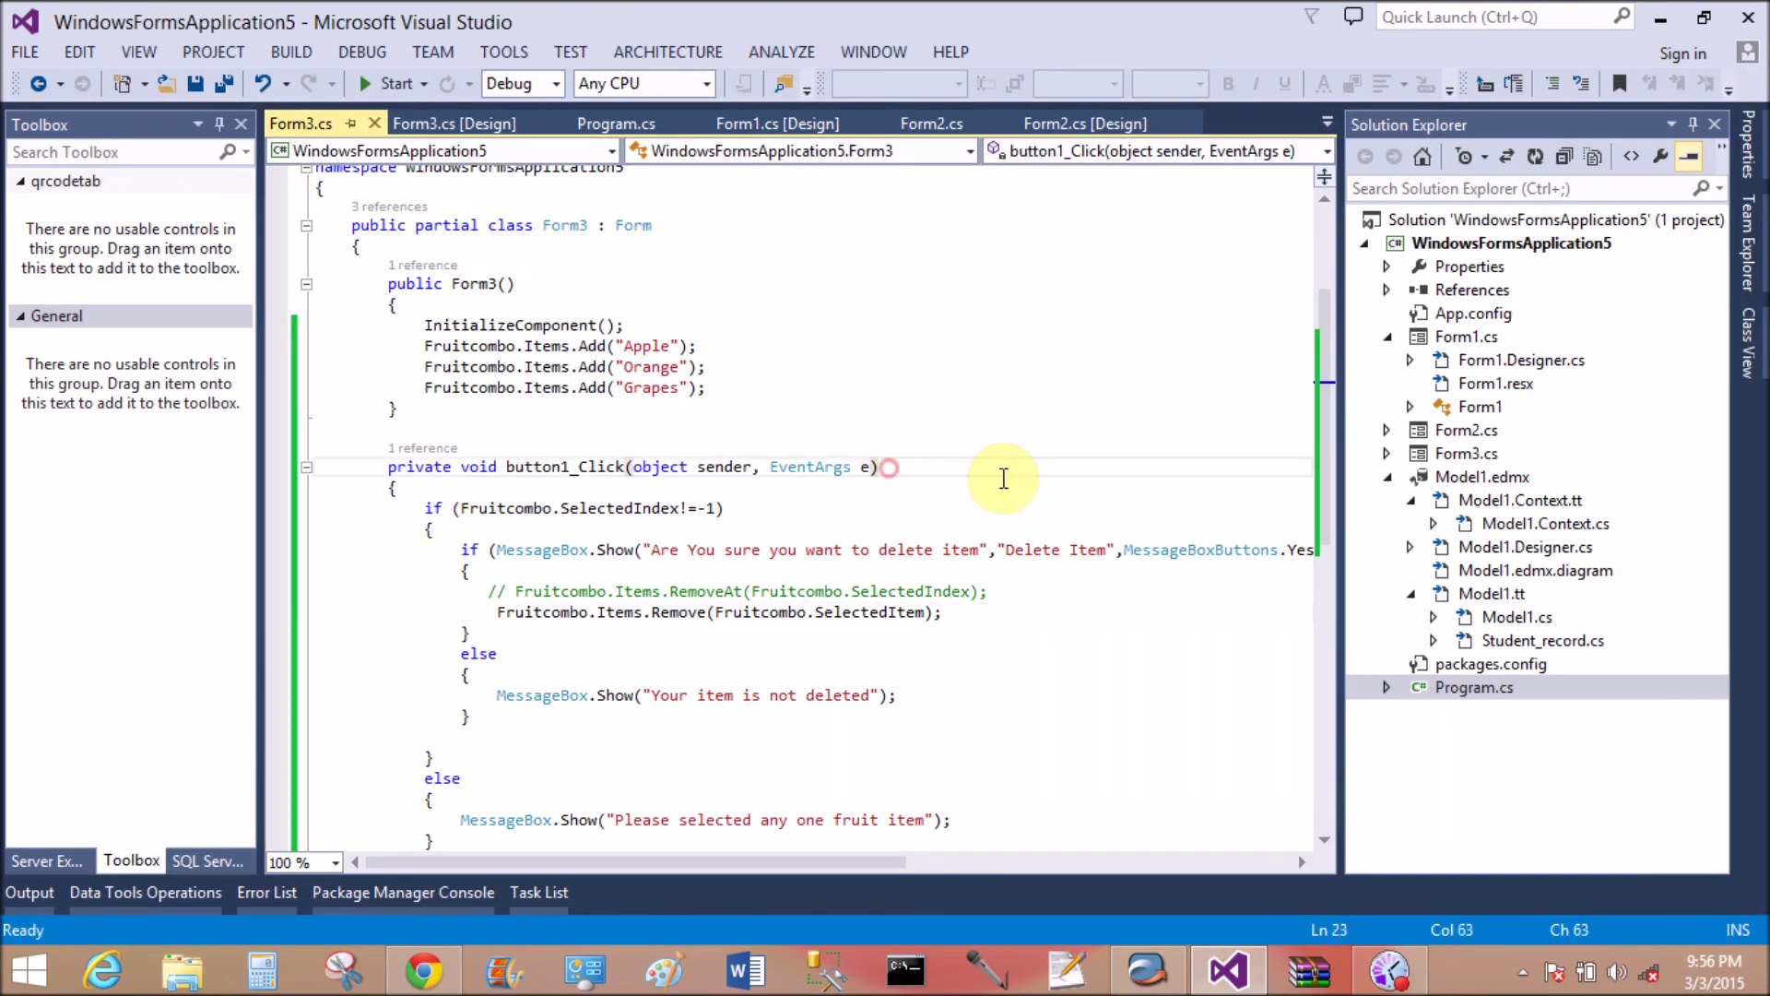
pyautogui.scroll(-5, 989, 456)
pyautogui.scroll(6, 984, 448)
pyautogui.scroll(-2, 942, 419)
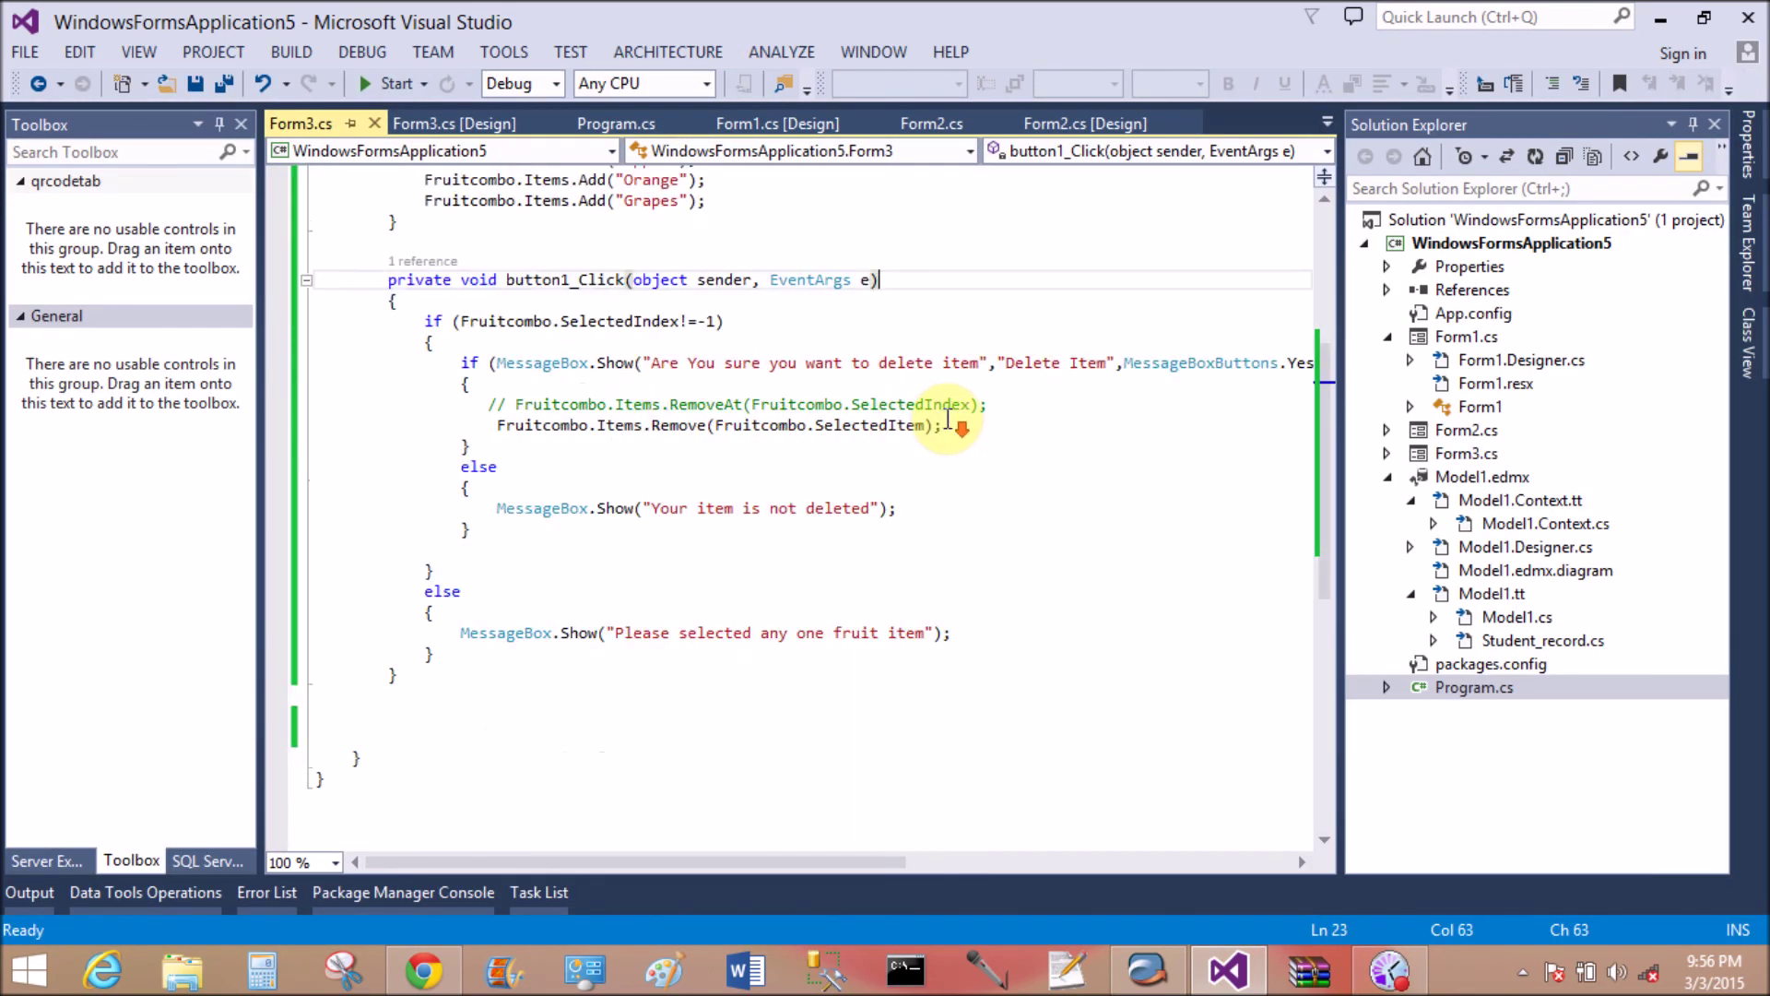
pyautogui.scroll(-1, 950, 416)
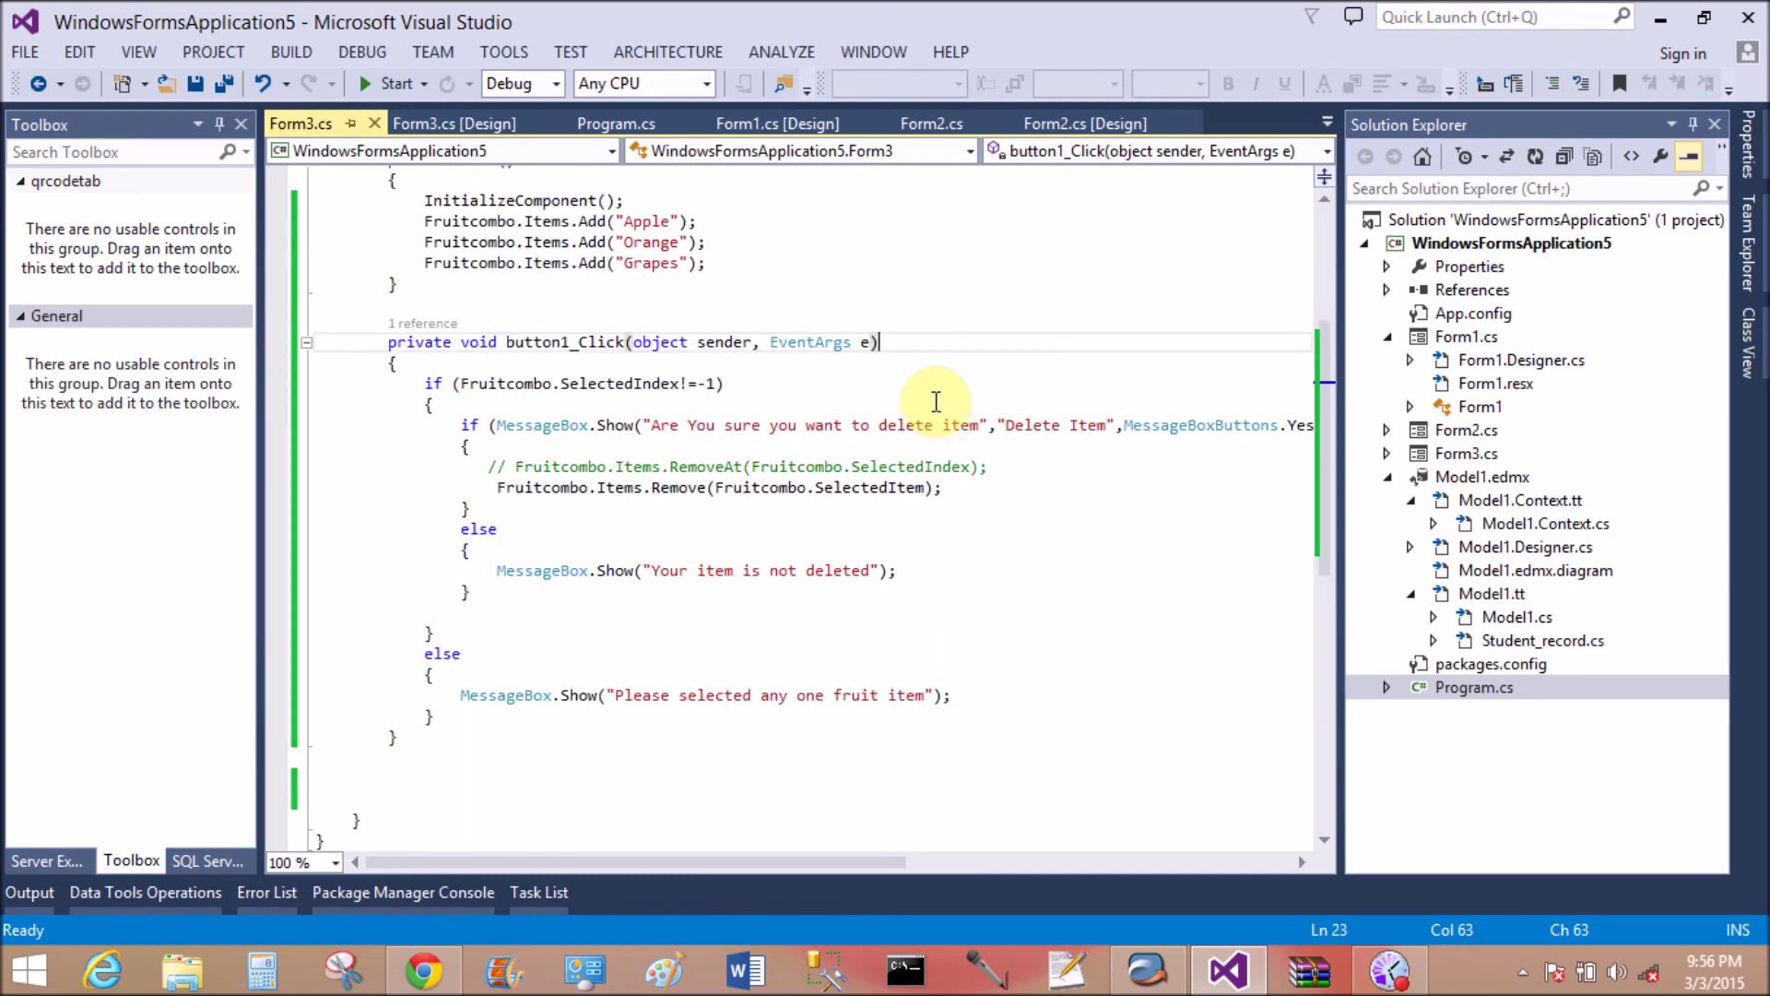
# Place a new, wider button below Remove item in Form3's designer
pyautogui.click(456, 123)
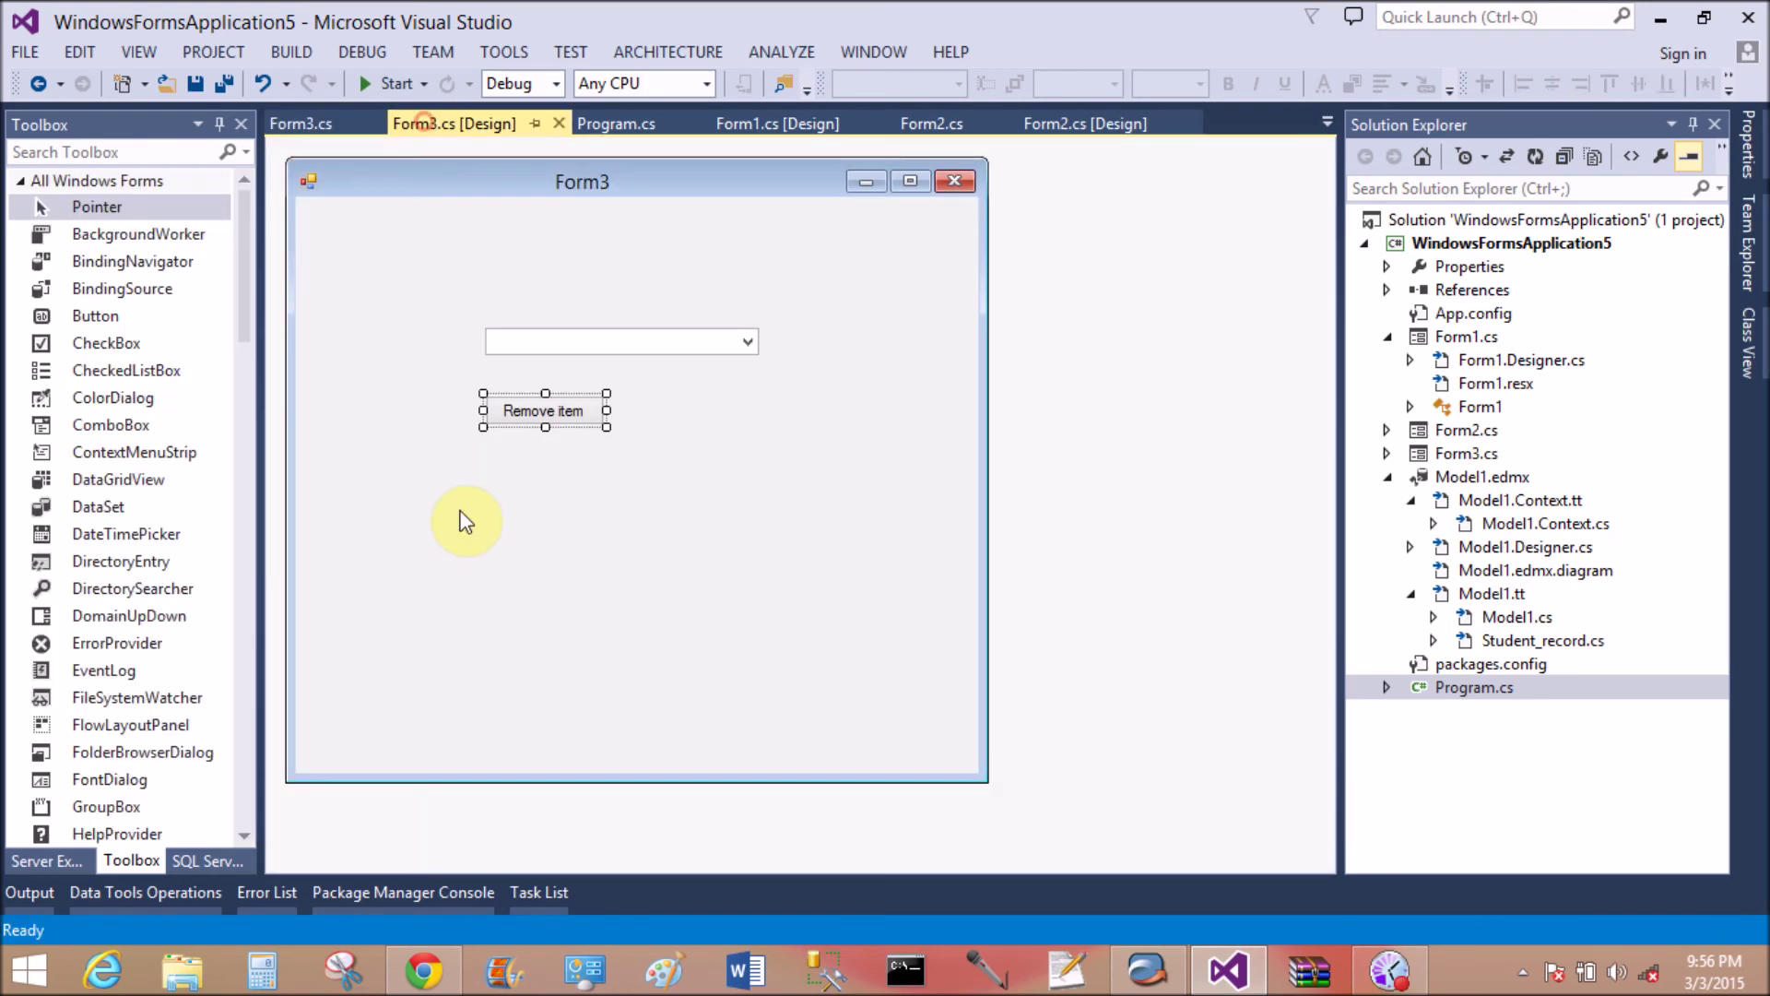
pyautogui.moveTo(97, 318); pyautogui.dragTo(502, 481)
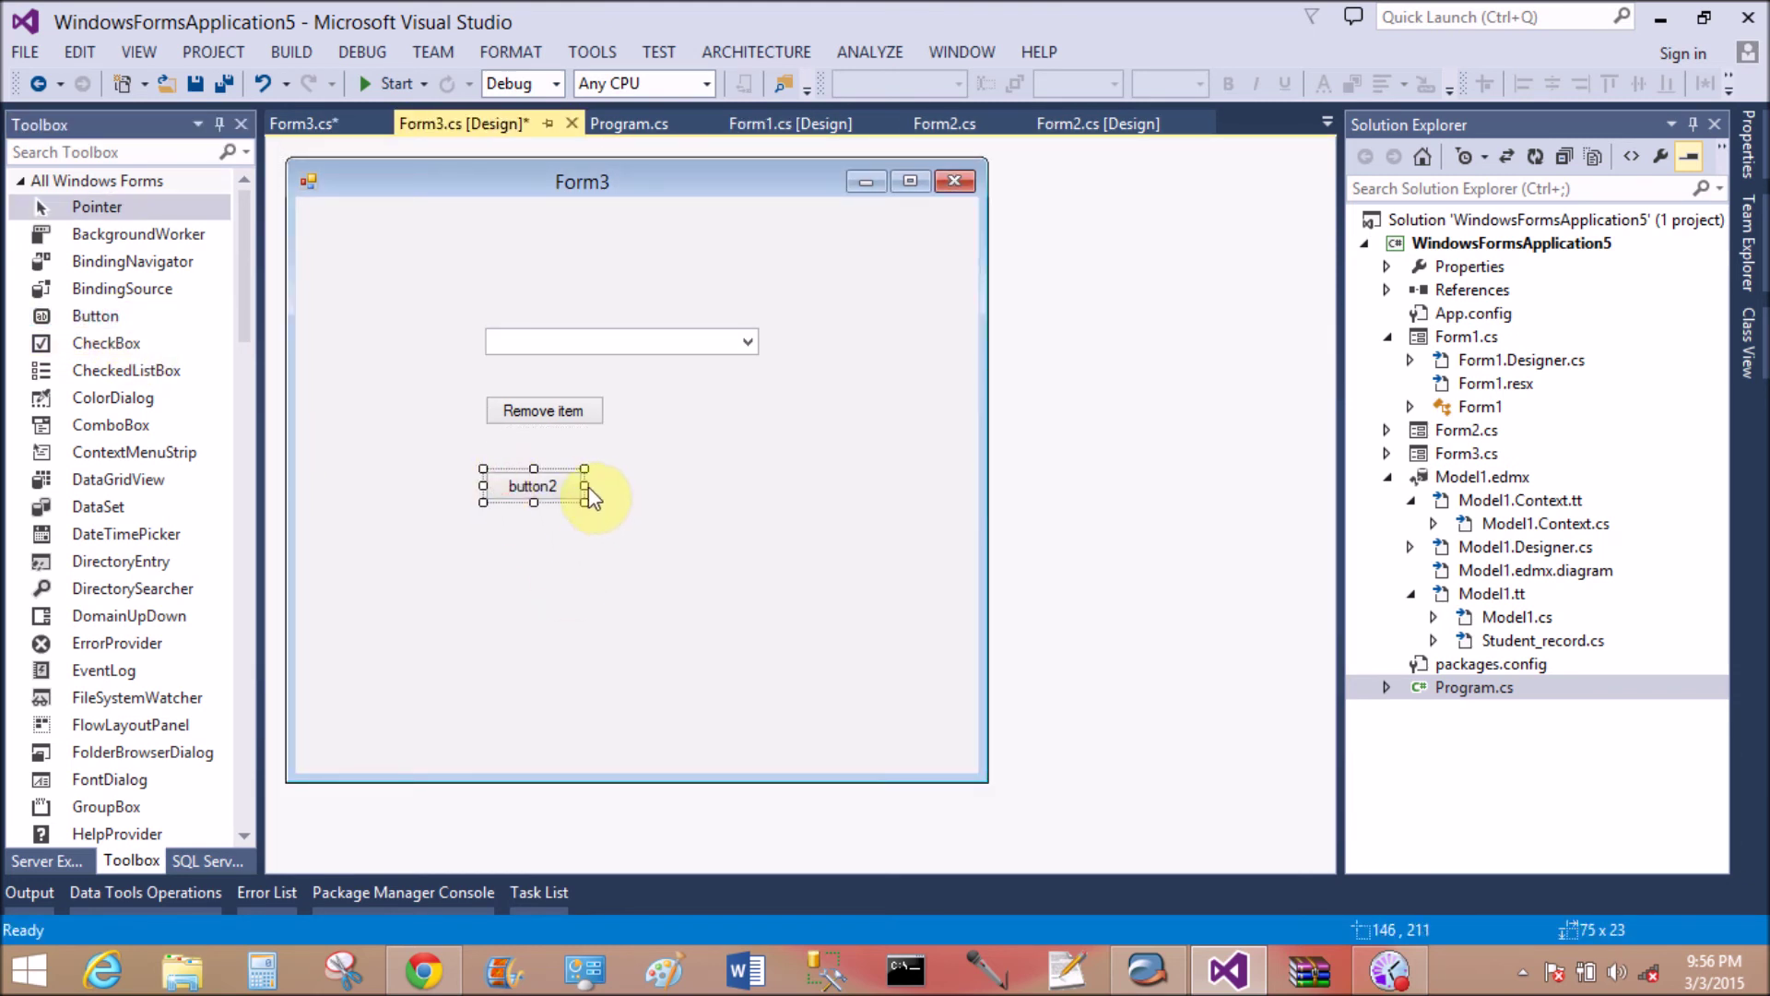
pyautogui.moveTo(590, 486); pyautogui.dragTo(718, 488)
# Set the new button's Text to 'Clear popup menu' and Save All
pyautogui.rightClick(692, 486)
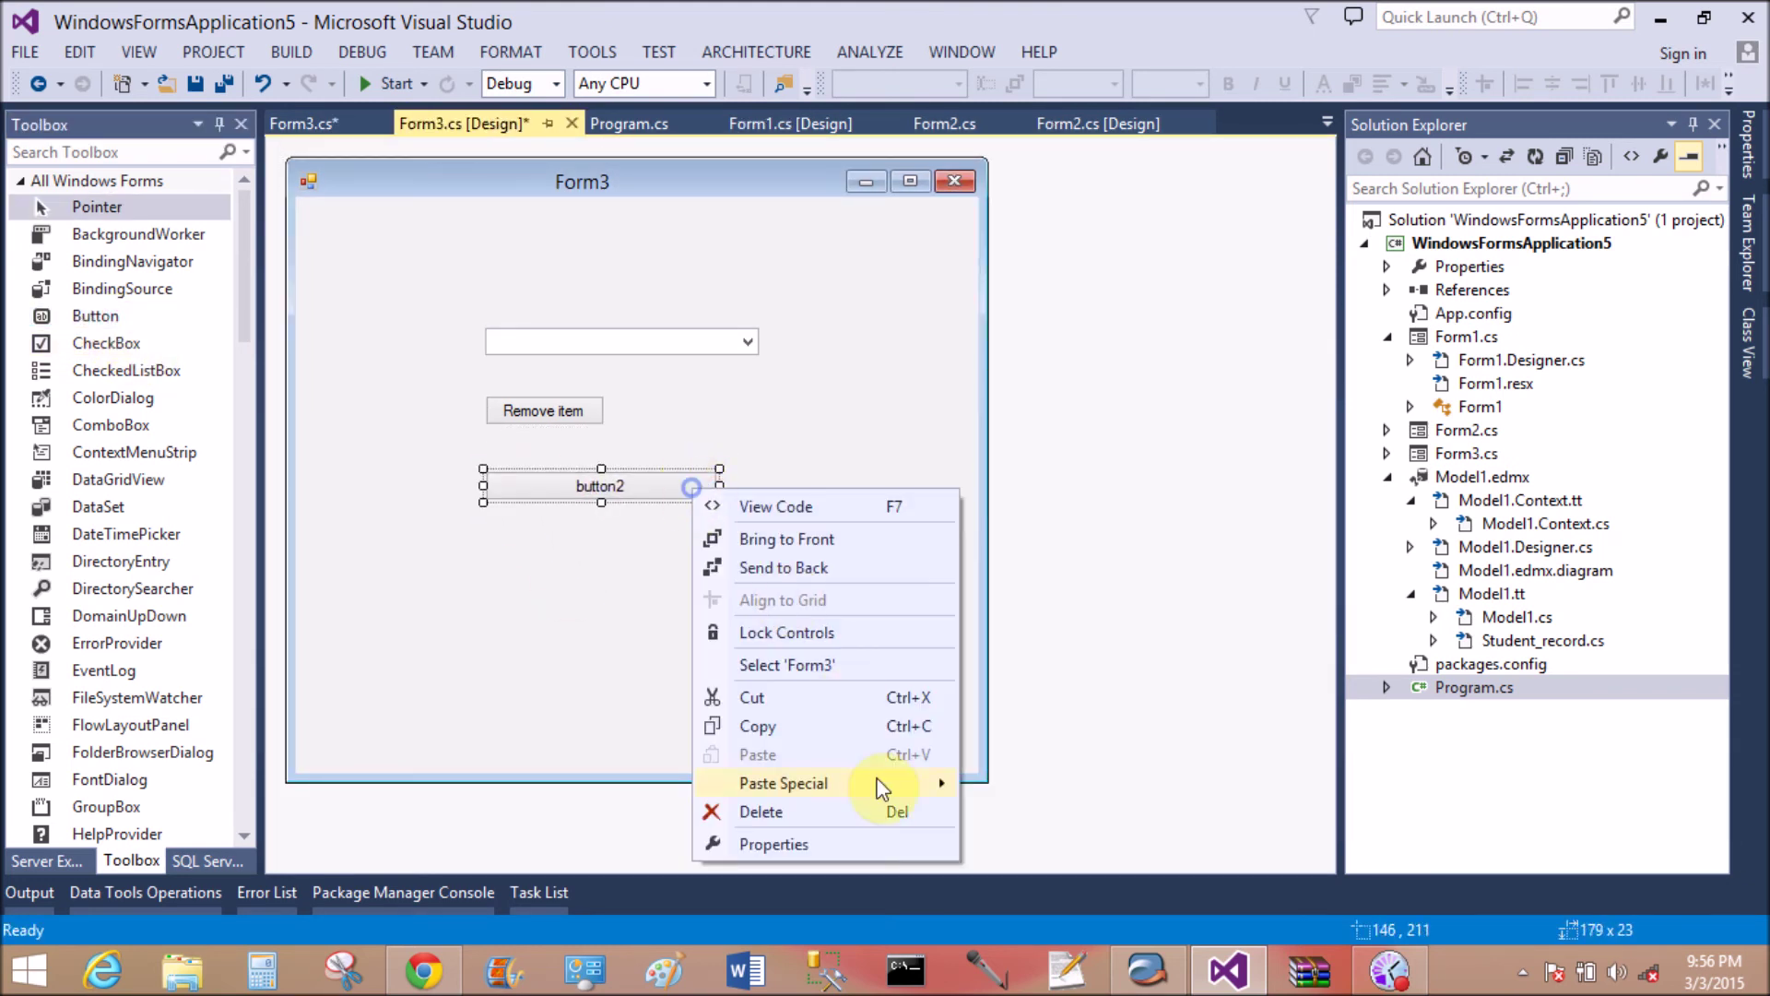
pyautogui.click(849, 843)
pyautogui.click(1607, 835)
pyautogui.write('Clear popup menu')
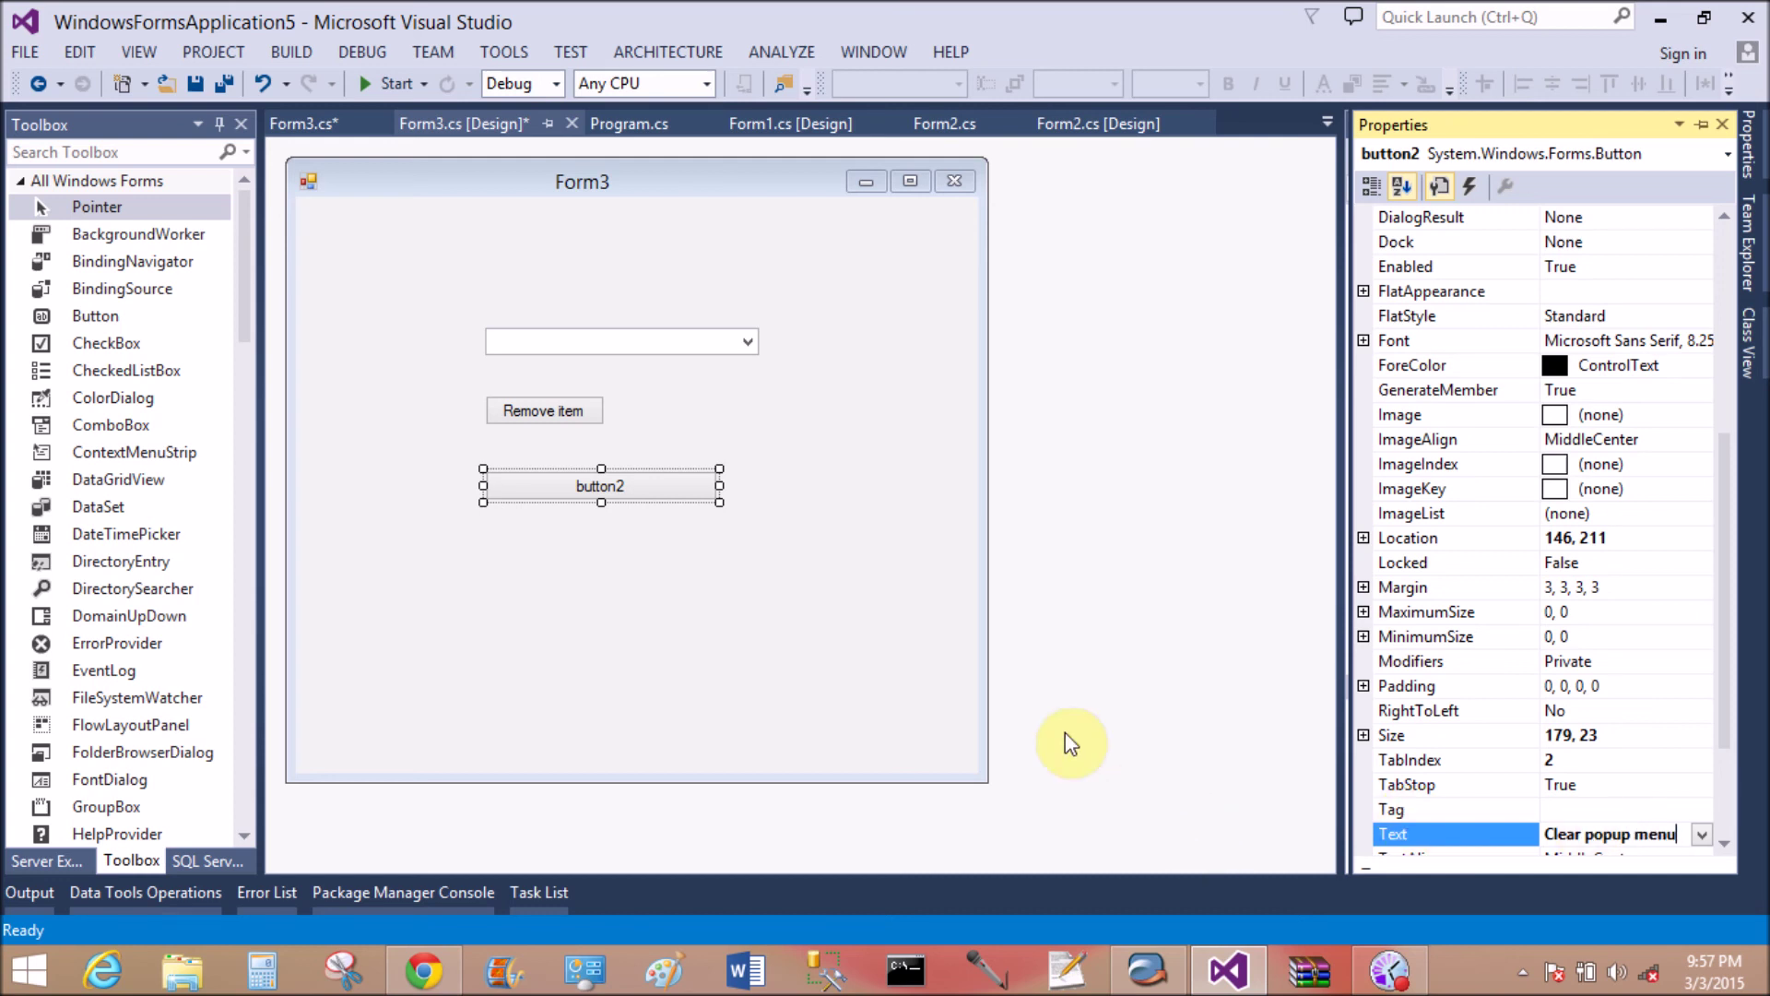
pyautogui.click(853, 661)
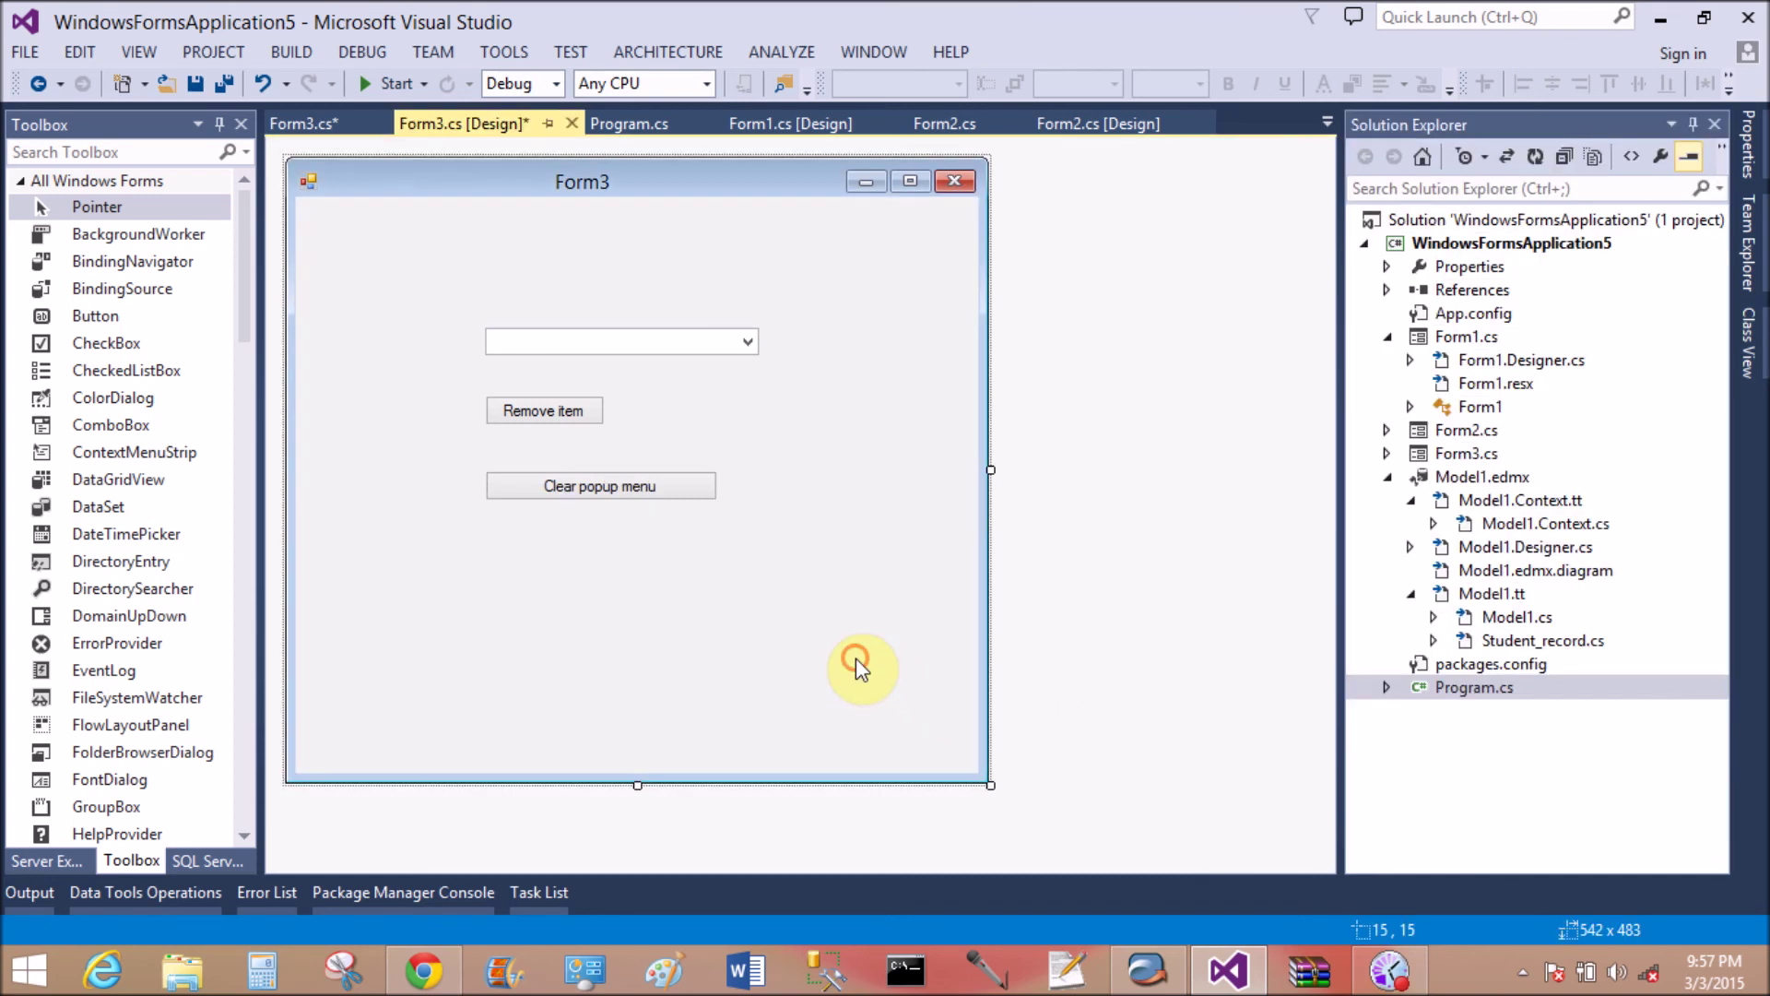
pyautogui.click(193, 81)
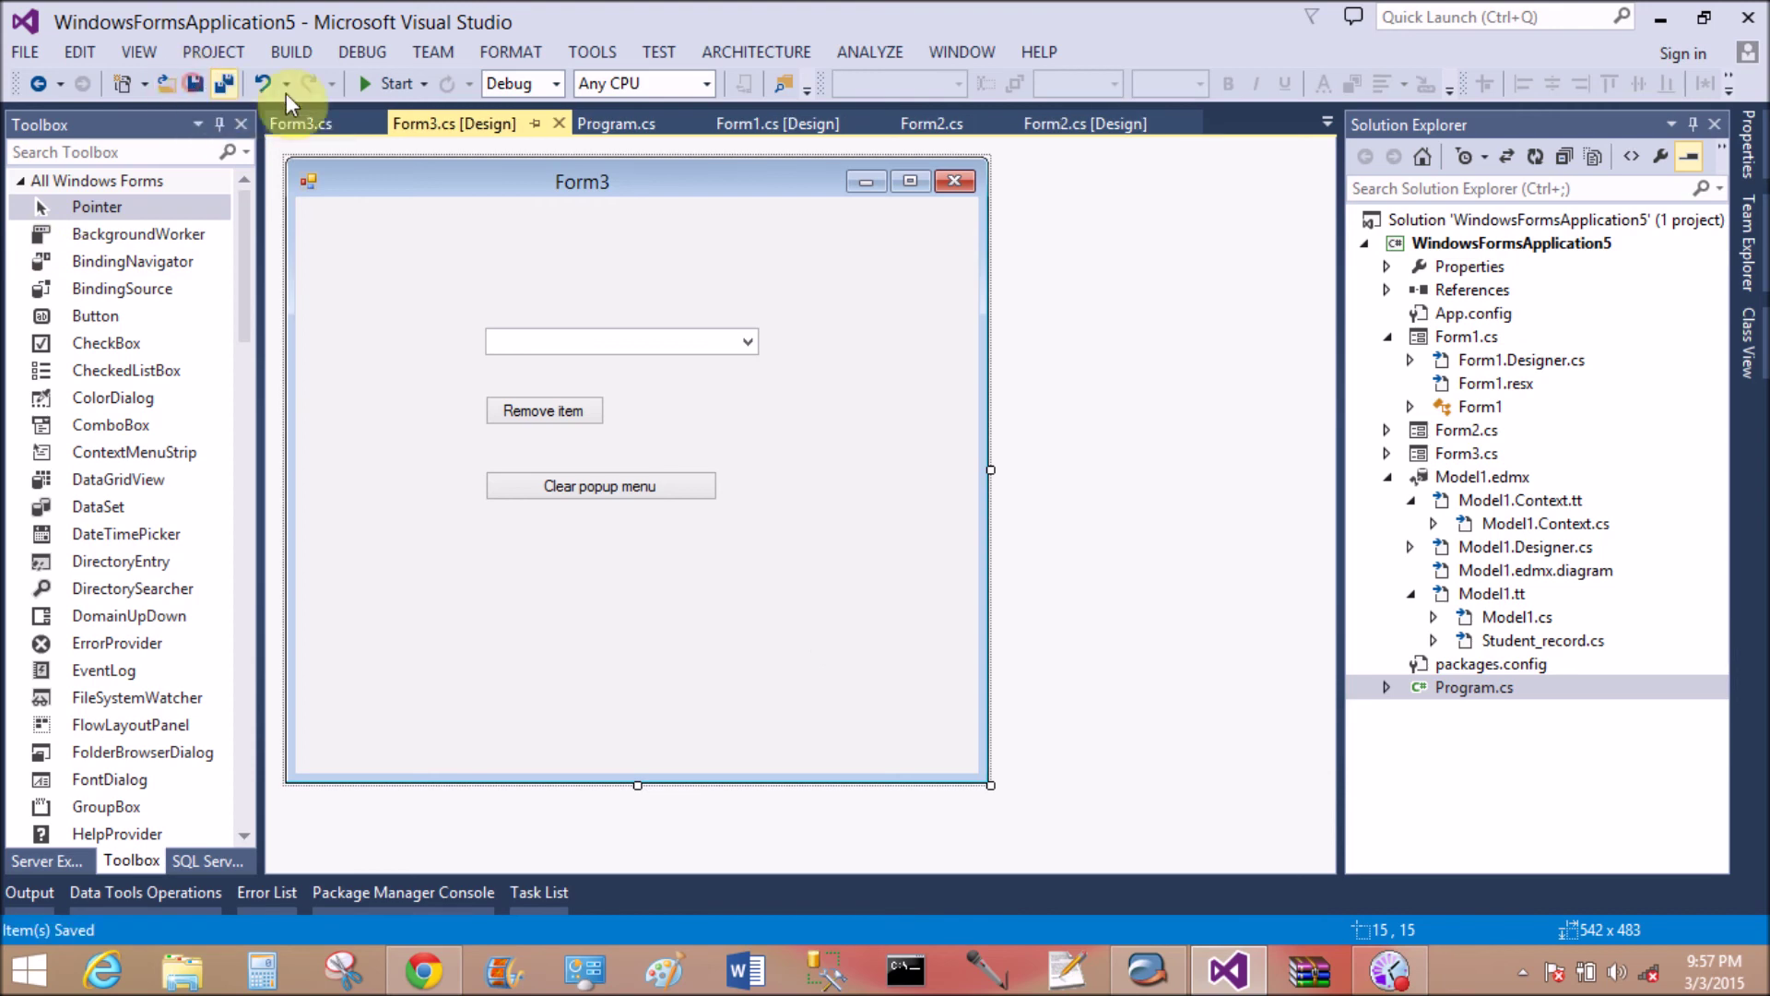
pyautogui.click(362, 86)
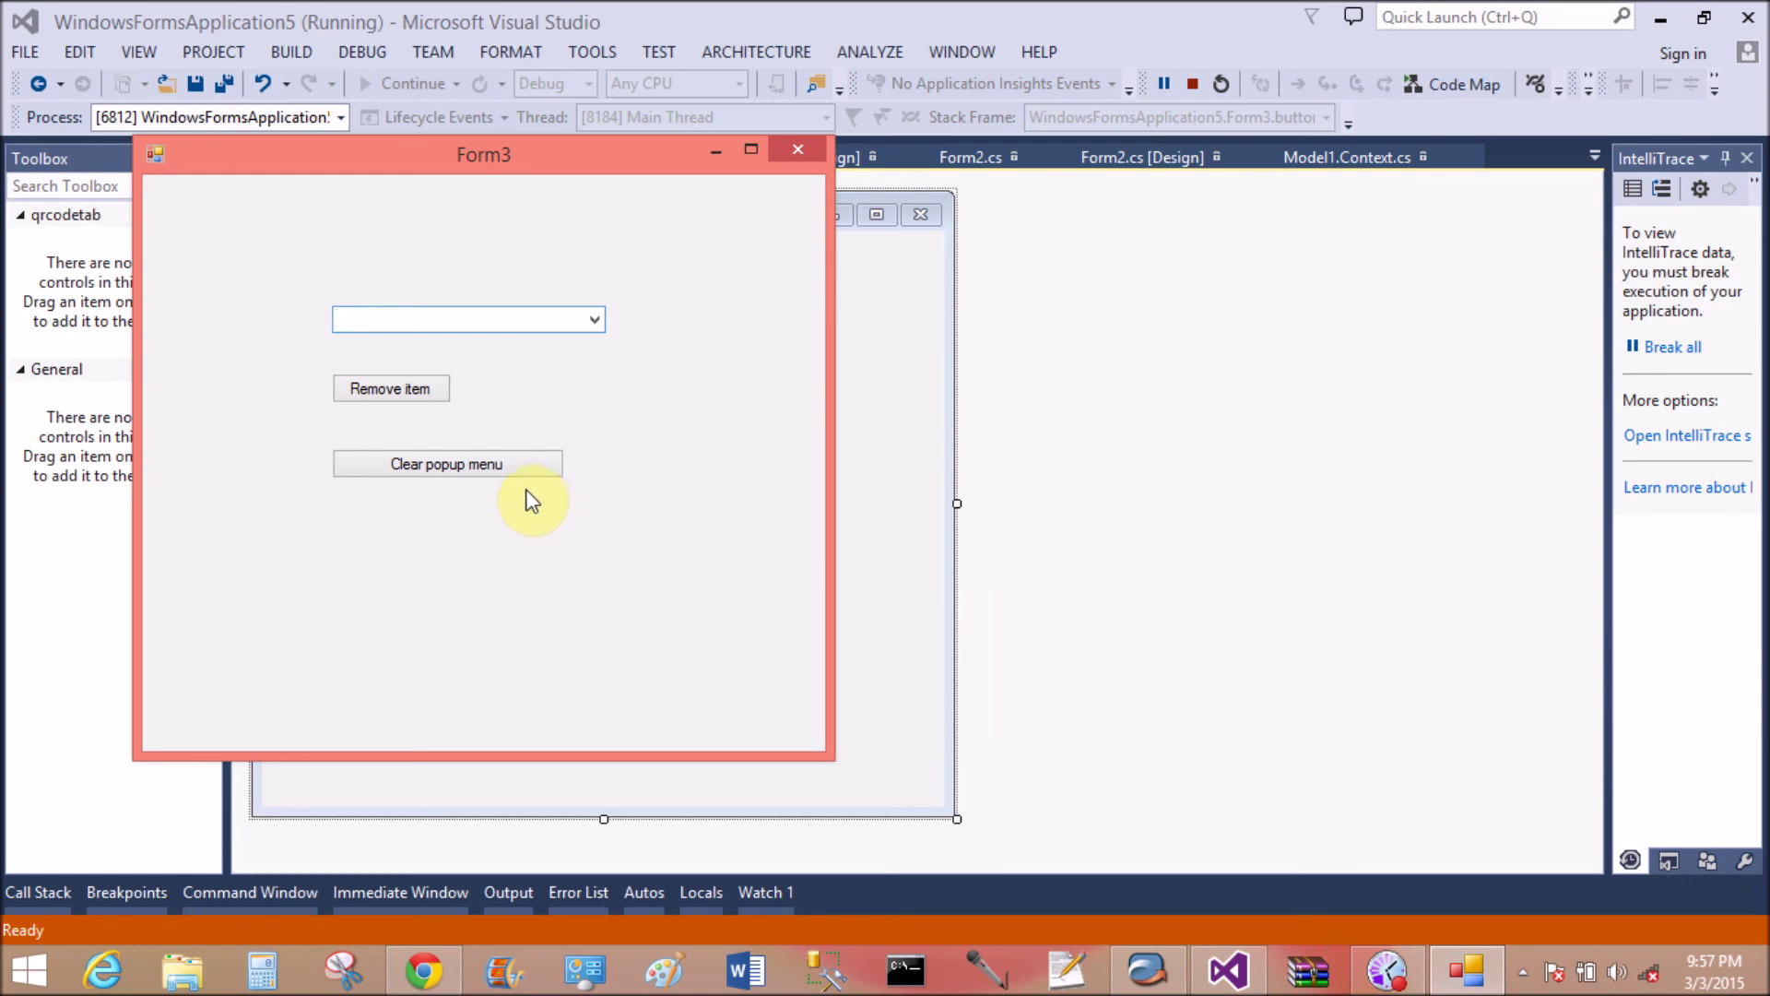
pyautogui.click(811, 153)
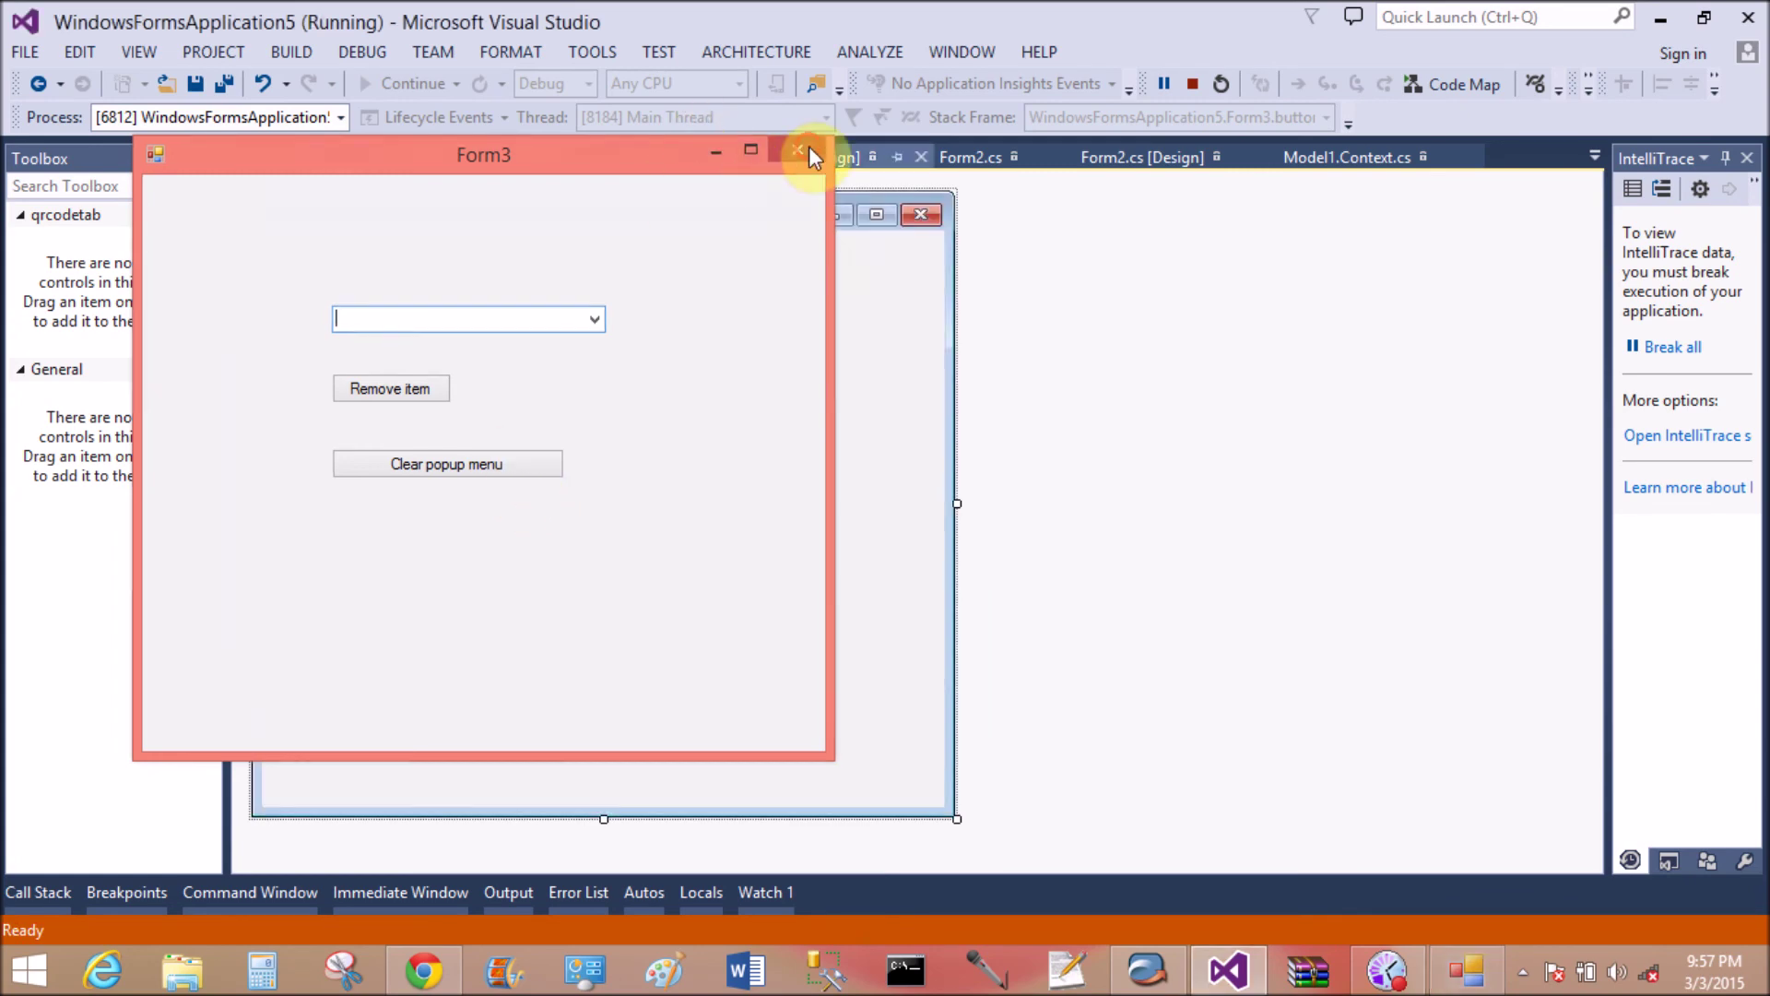
pyautogui.click(661, 487)
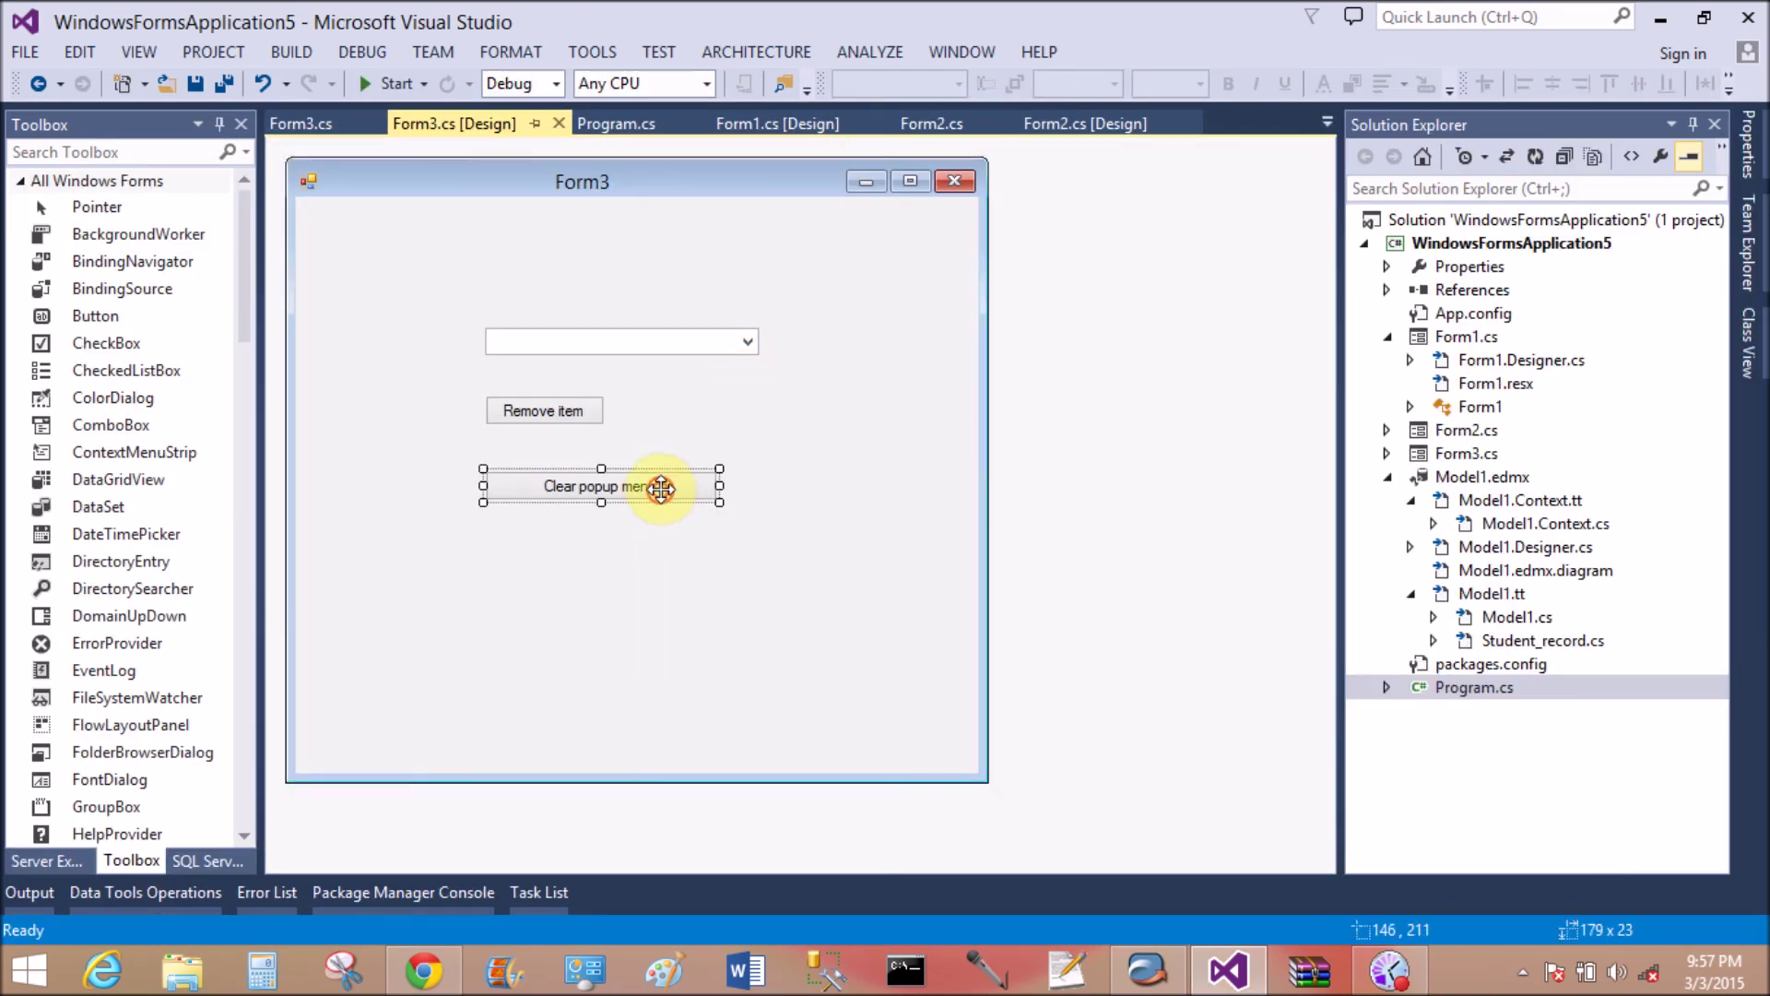
pyautogui.doubleClick(662, 487)
pyautogui.write('Fr')
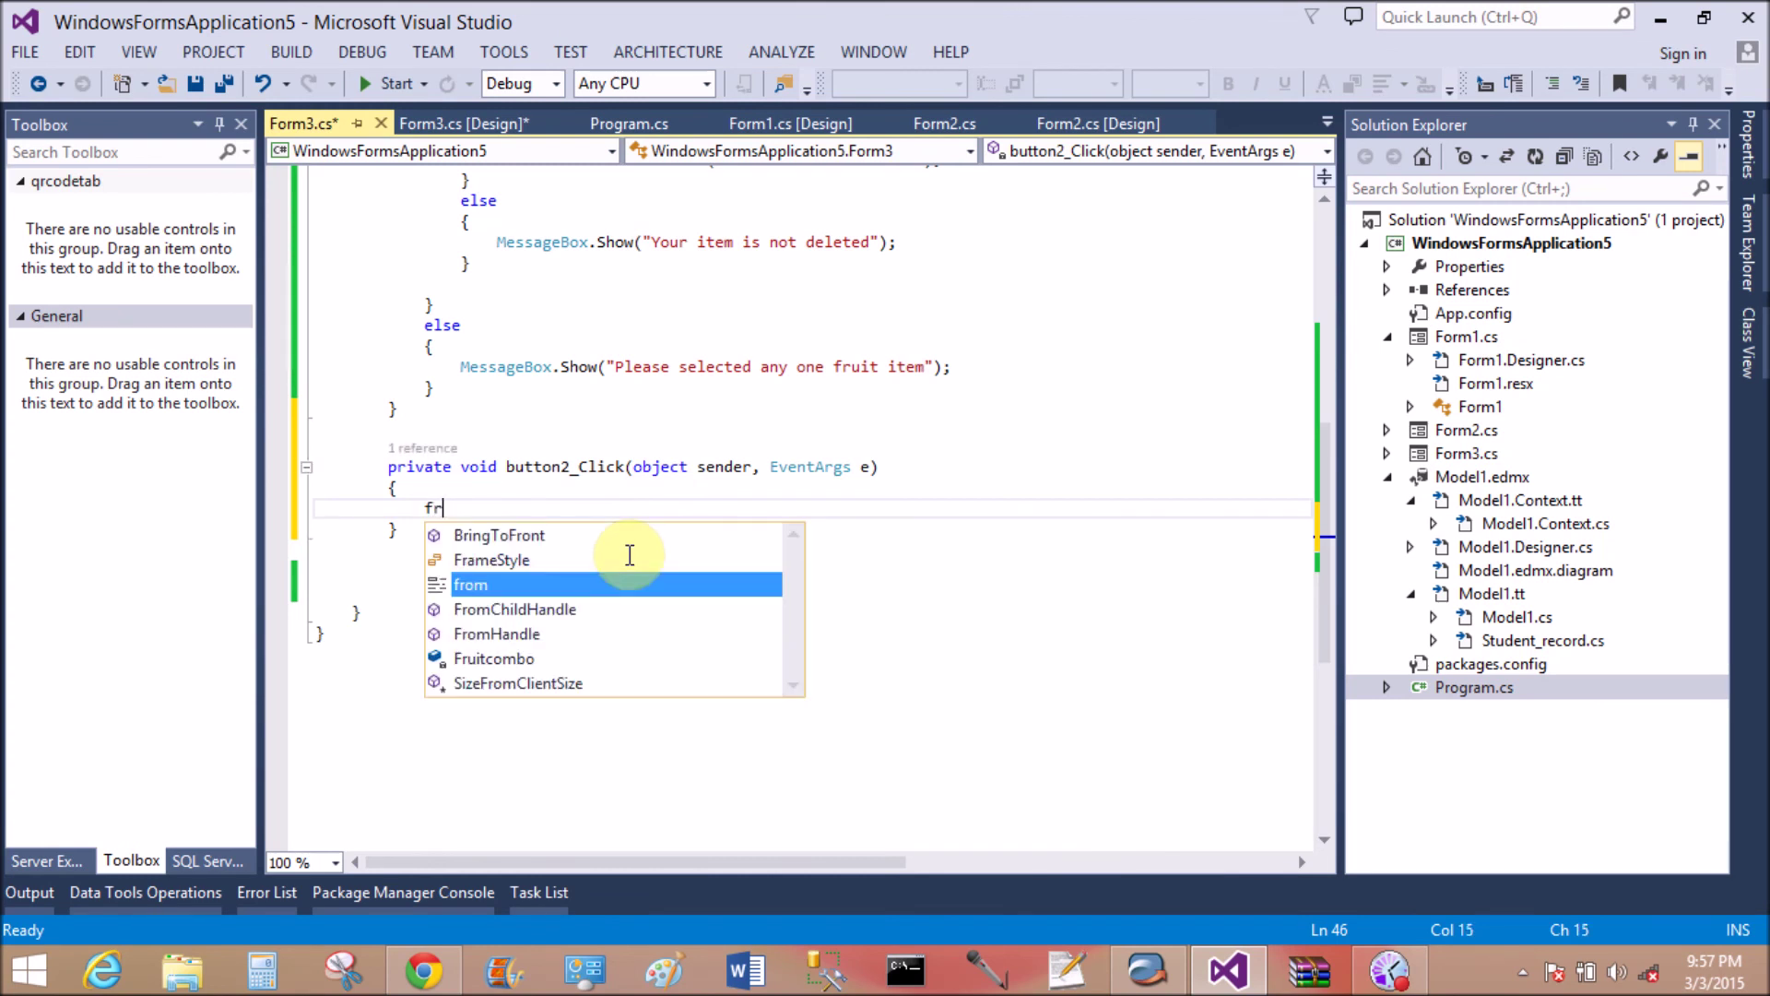
pyautogui.write('uitcombo.')
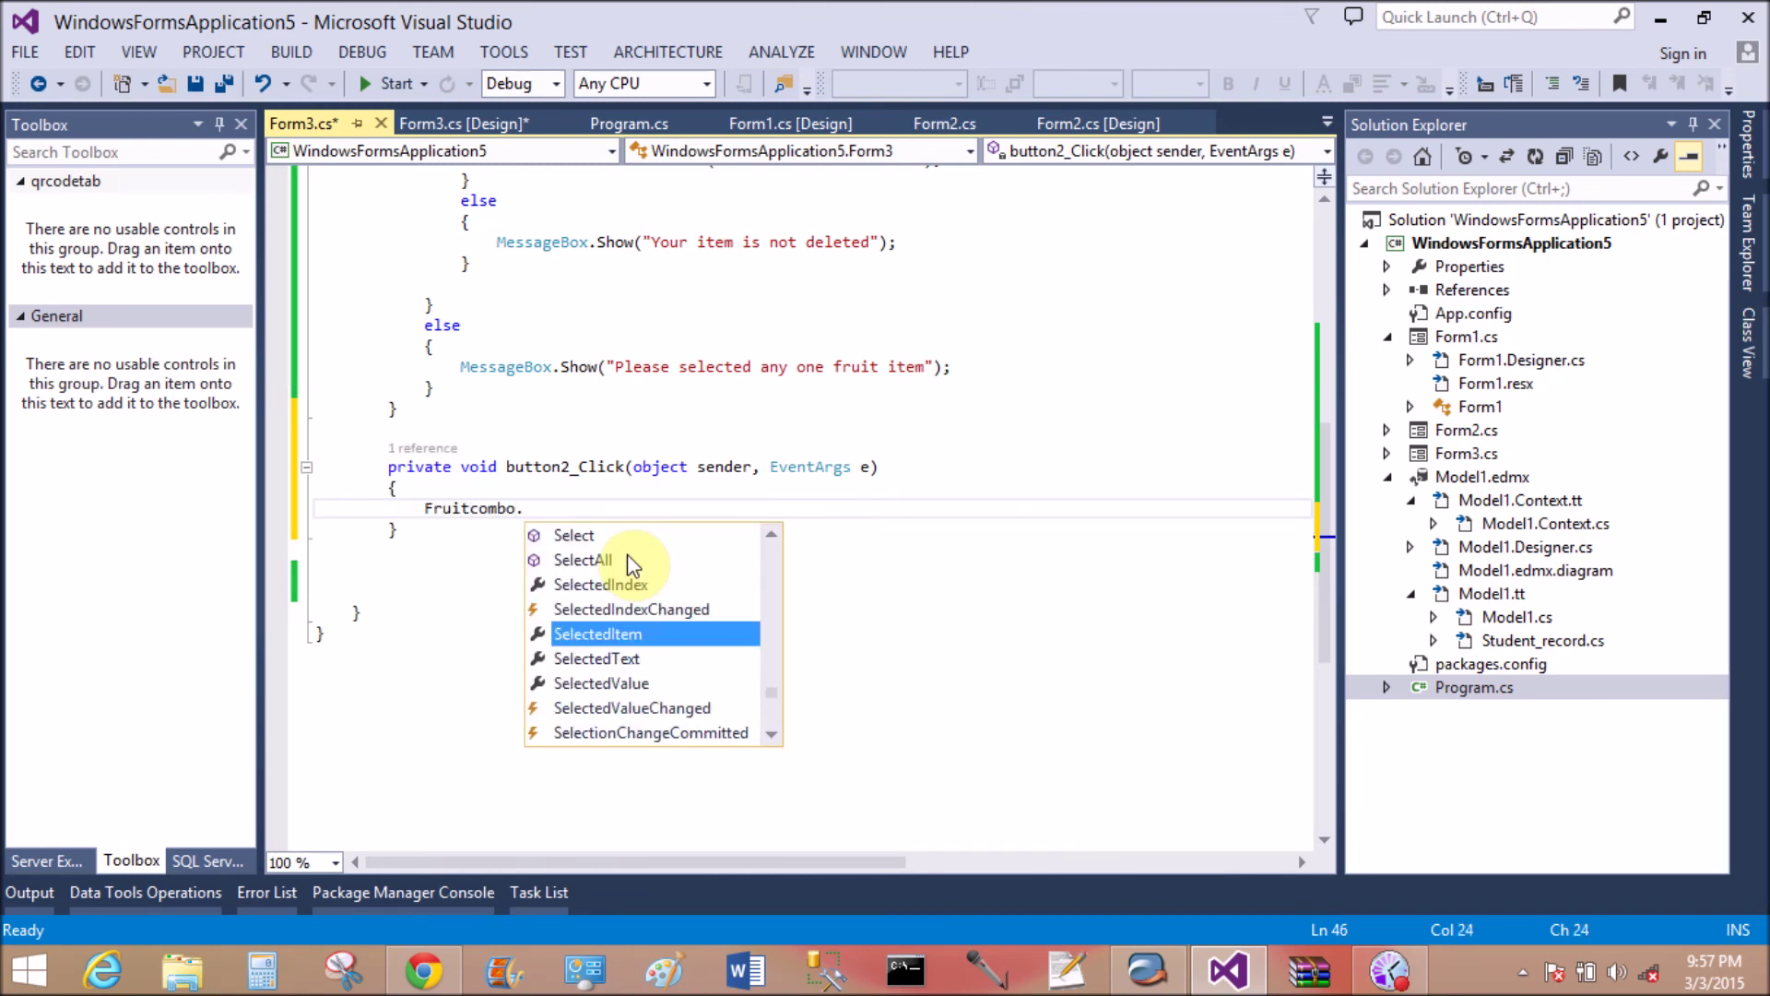
pyautogui.write('Items.')
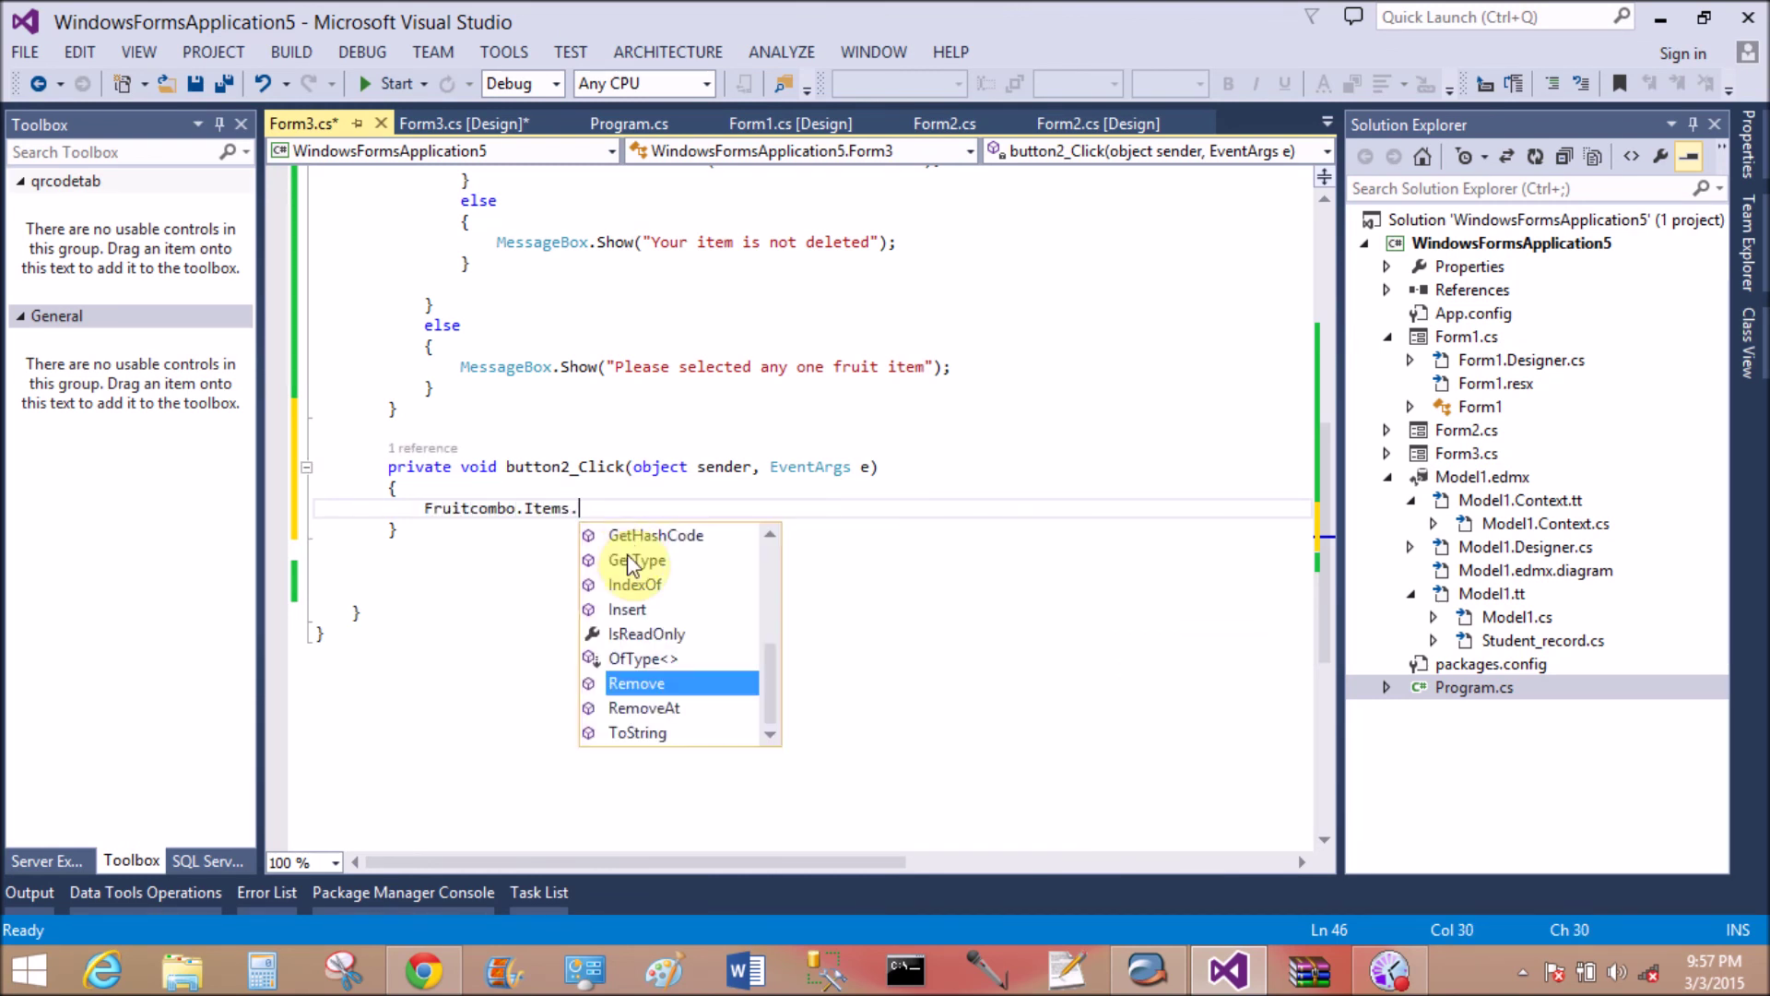
pyautogui.write('cl')
# Complete Fruitcombo.Items.Clear(); in button2_Click and save Form3.cs
pyautogui.press('Tab')
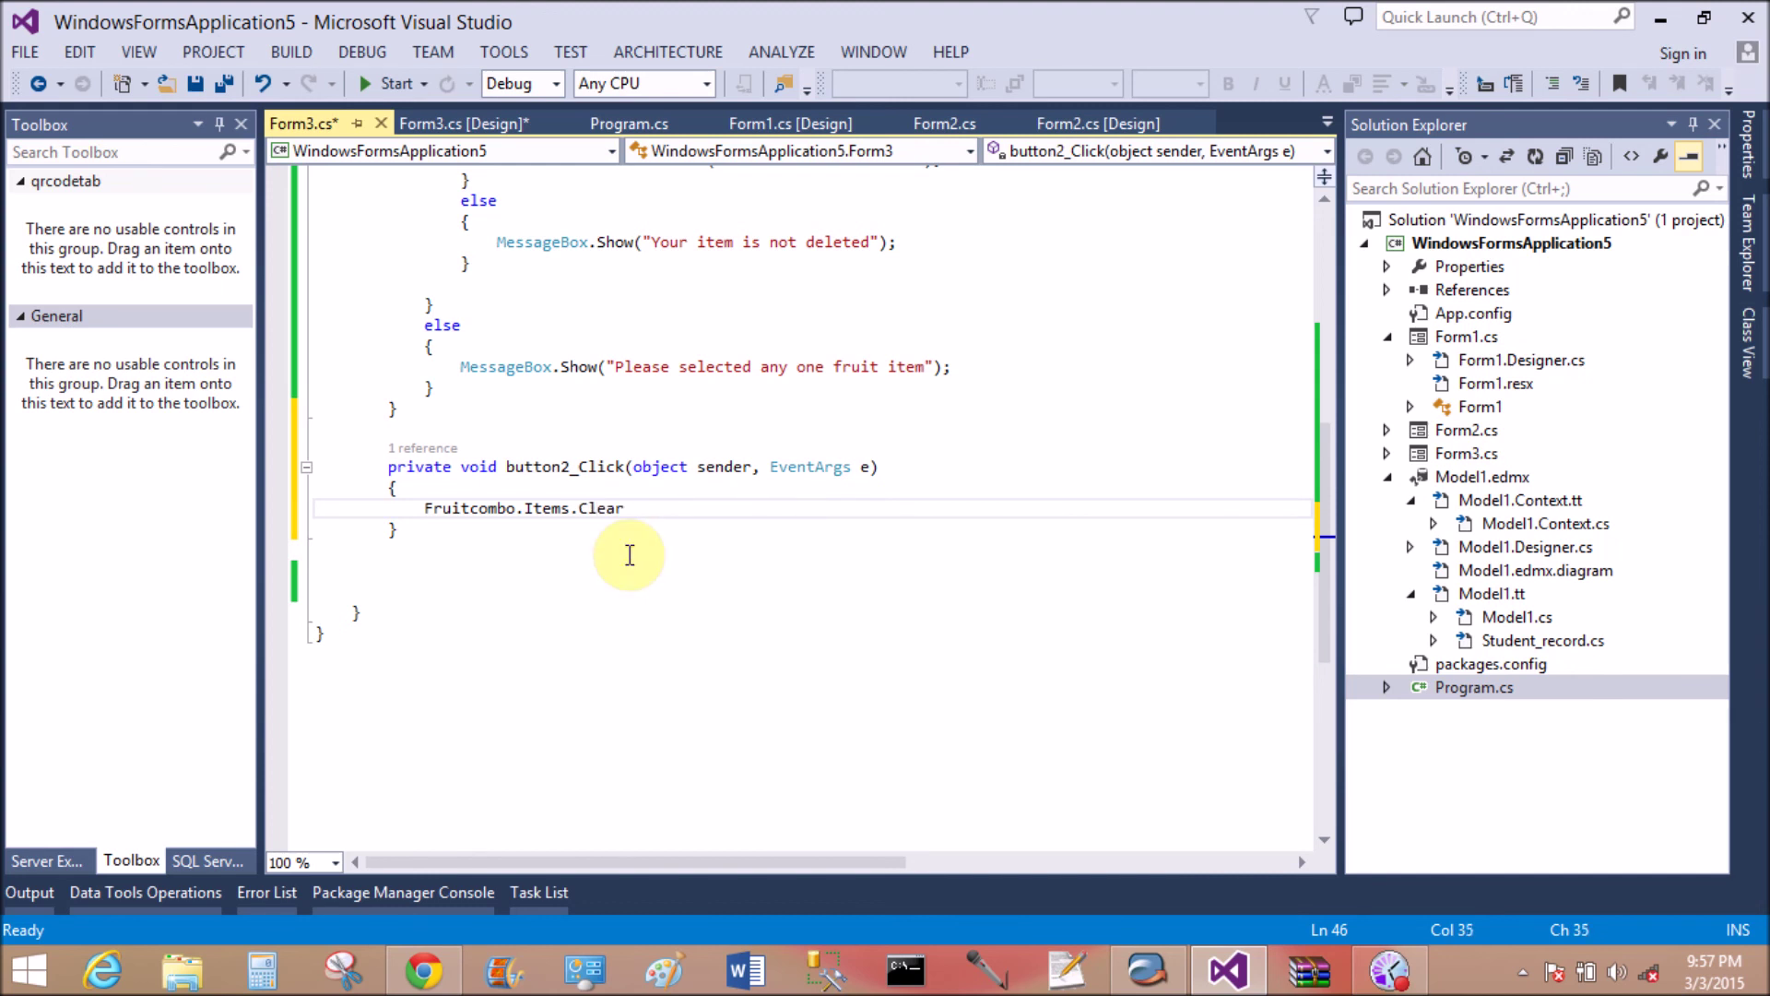
pyautogui.write('();')
pyautogui.click(201, 81)
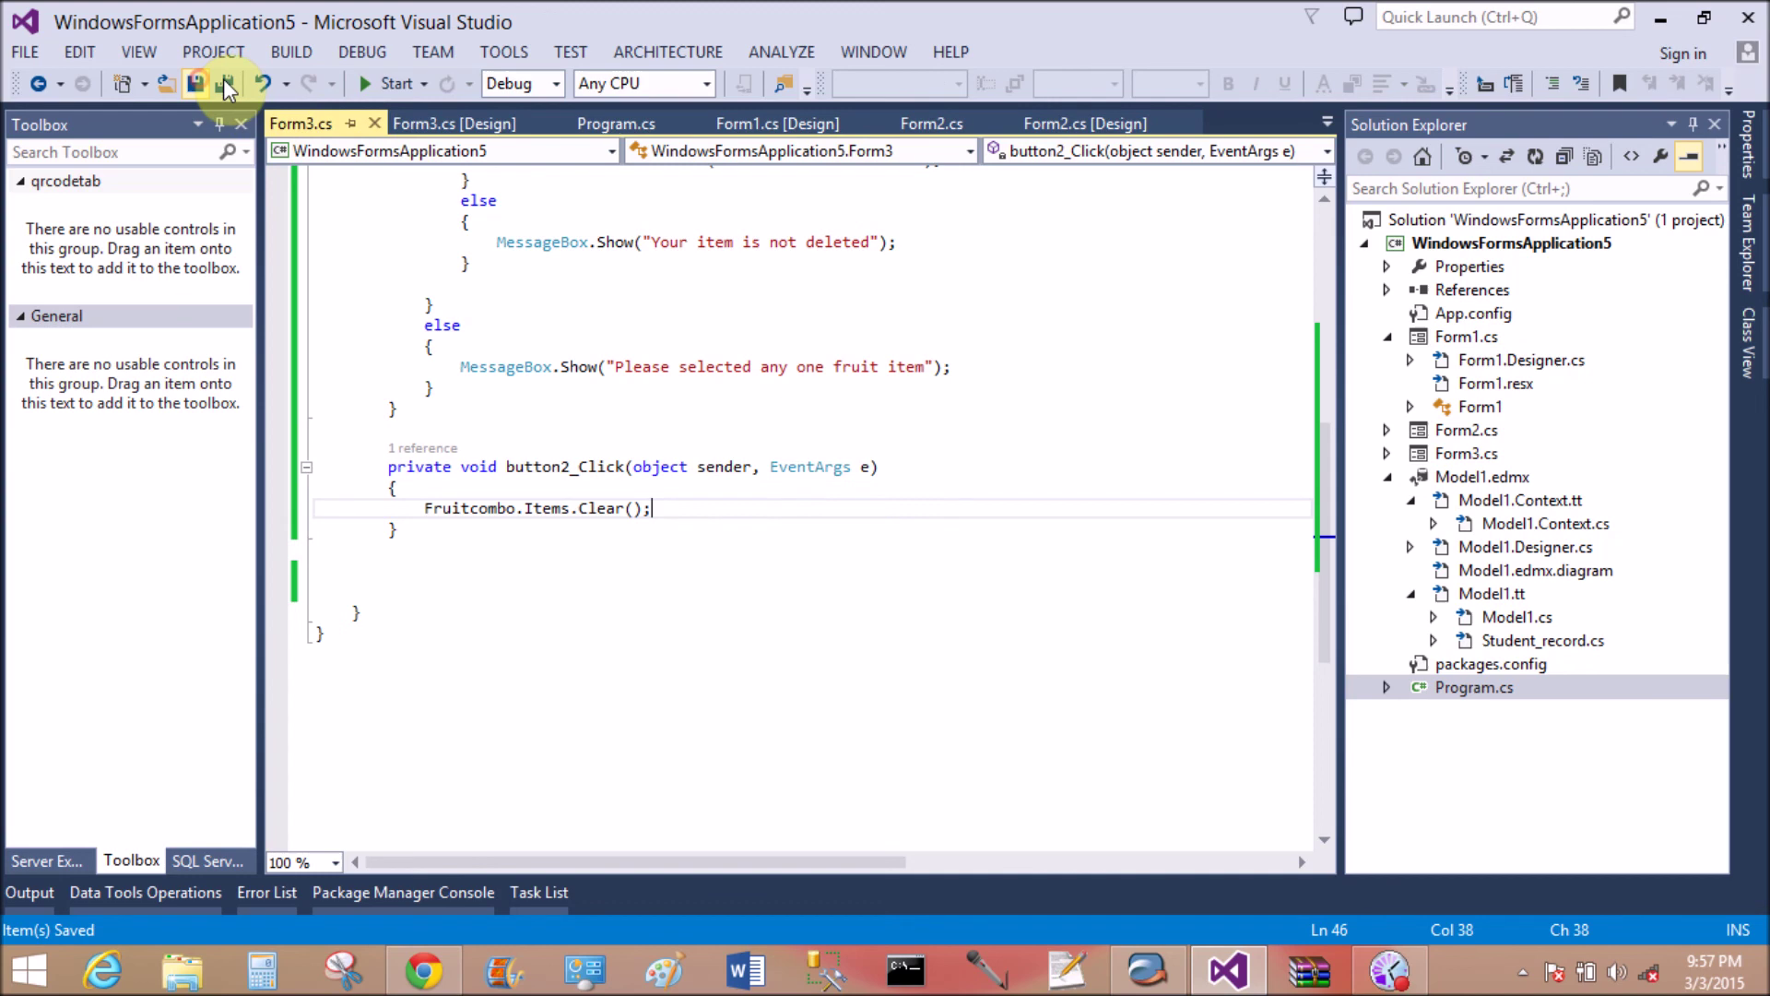
# Run Form3, use Clear popup menu, confirm the fruit list is empty, and close it
pyautogui.click(362, 90)
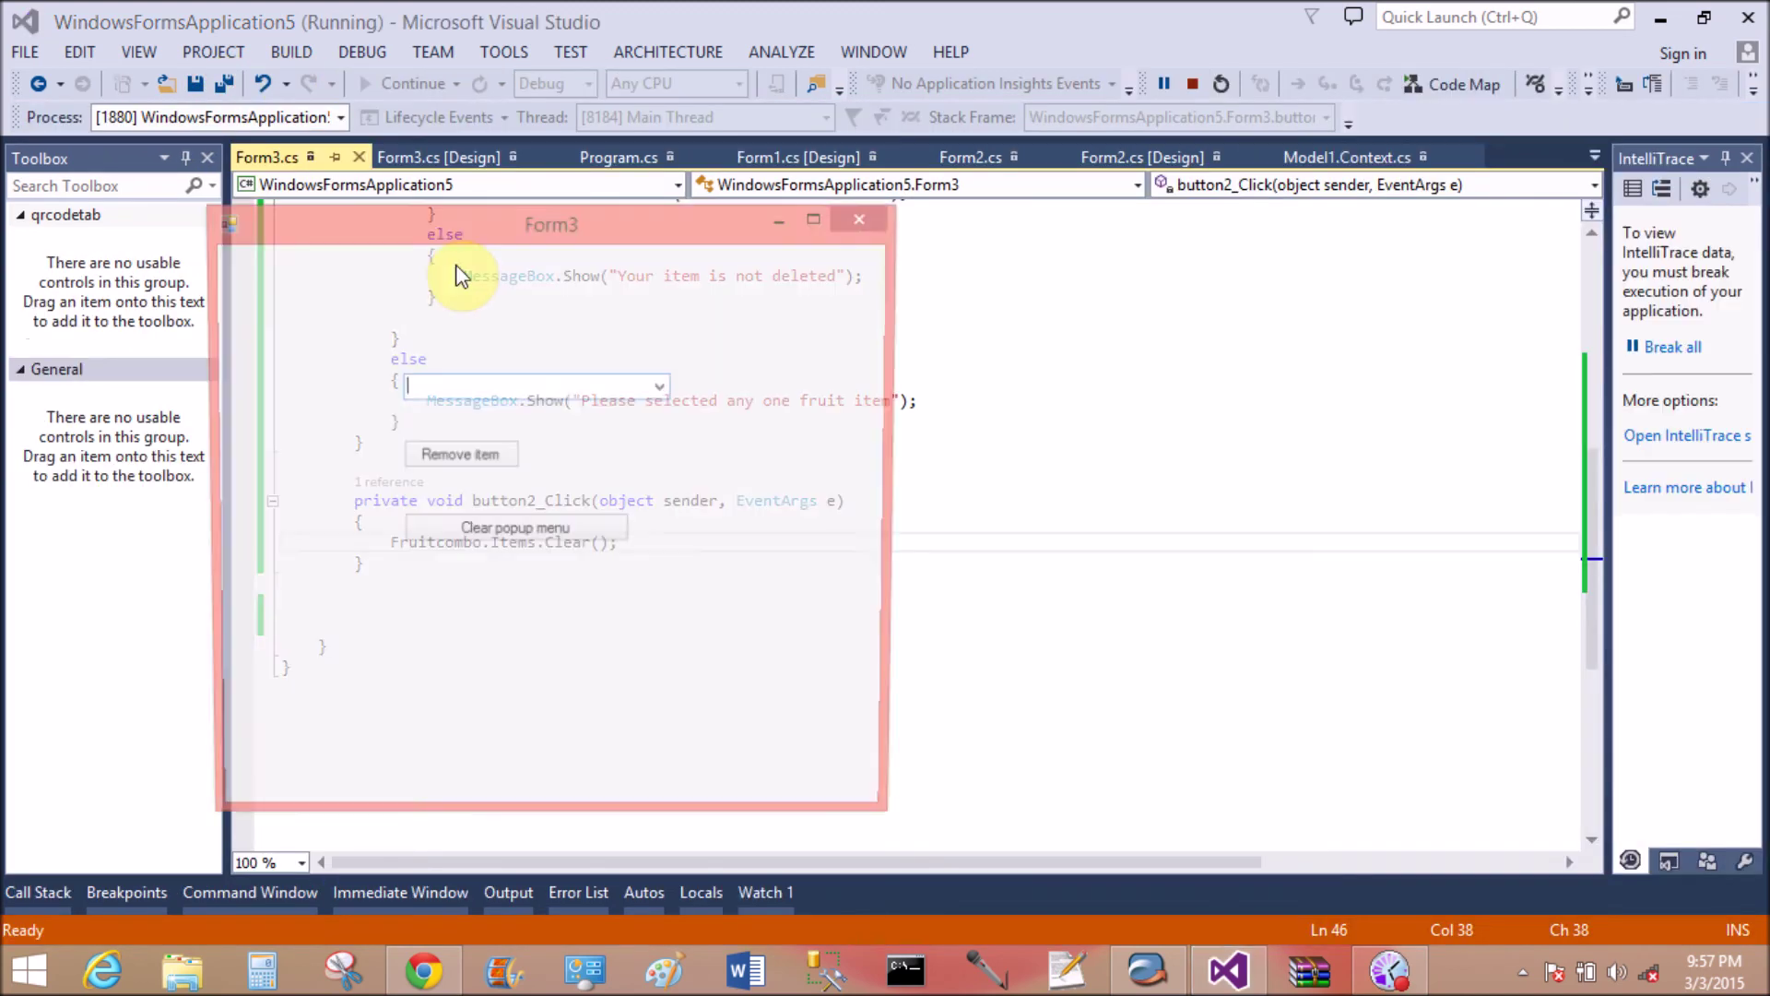
pyautogui.click(656, 398)
pyautogui.click(799, 474)
pyautogui.click(575, 541)
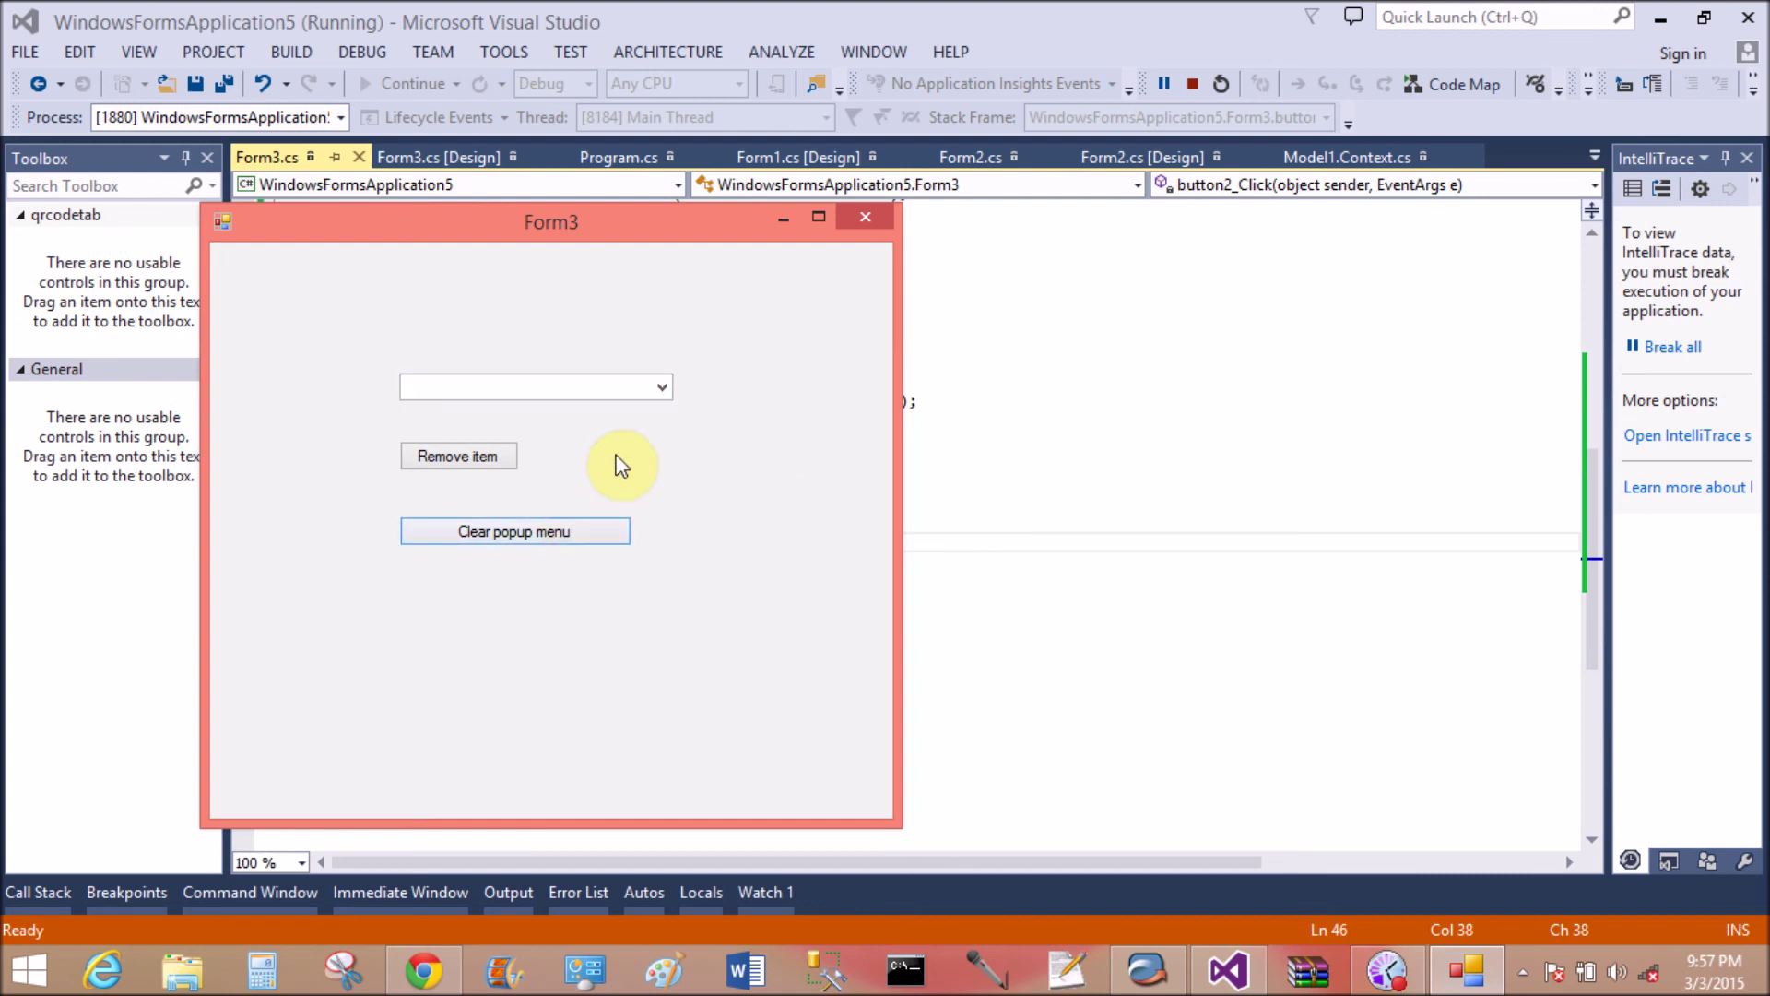
pyautogui.click(665, 385)
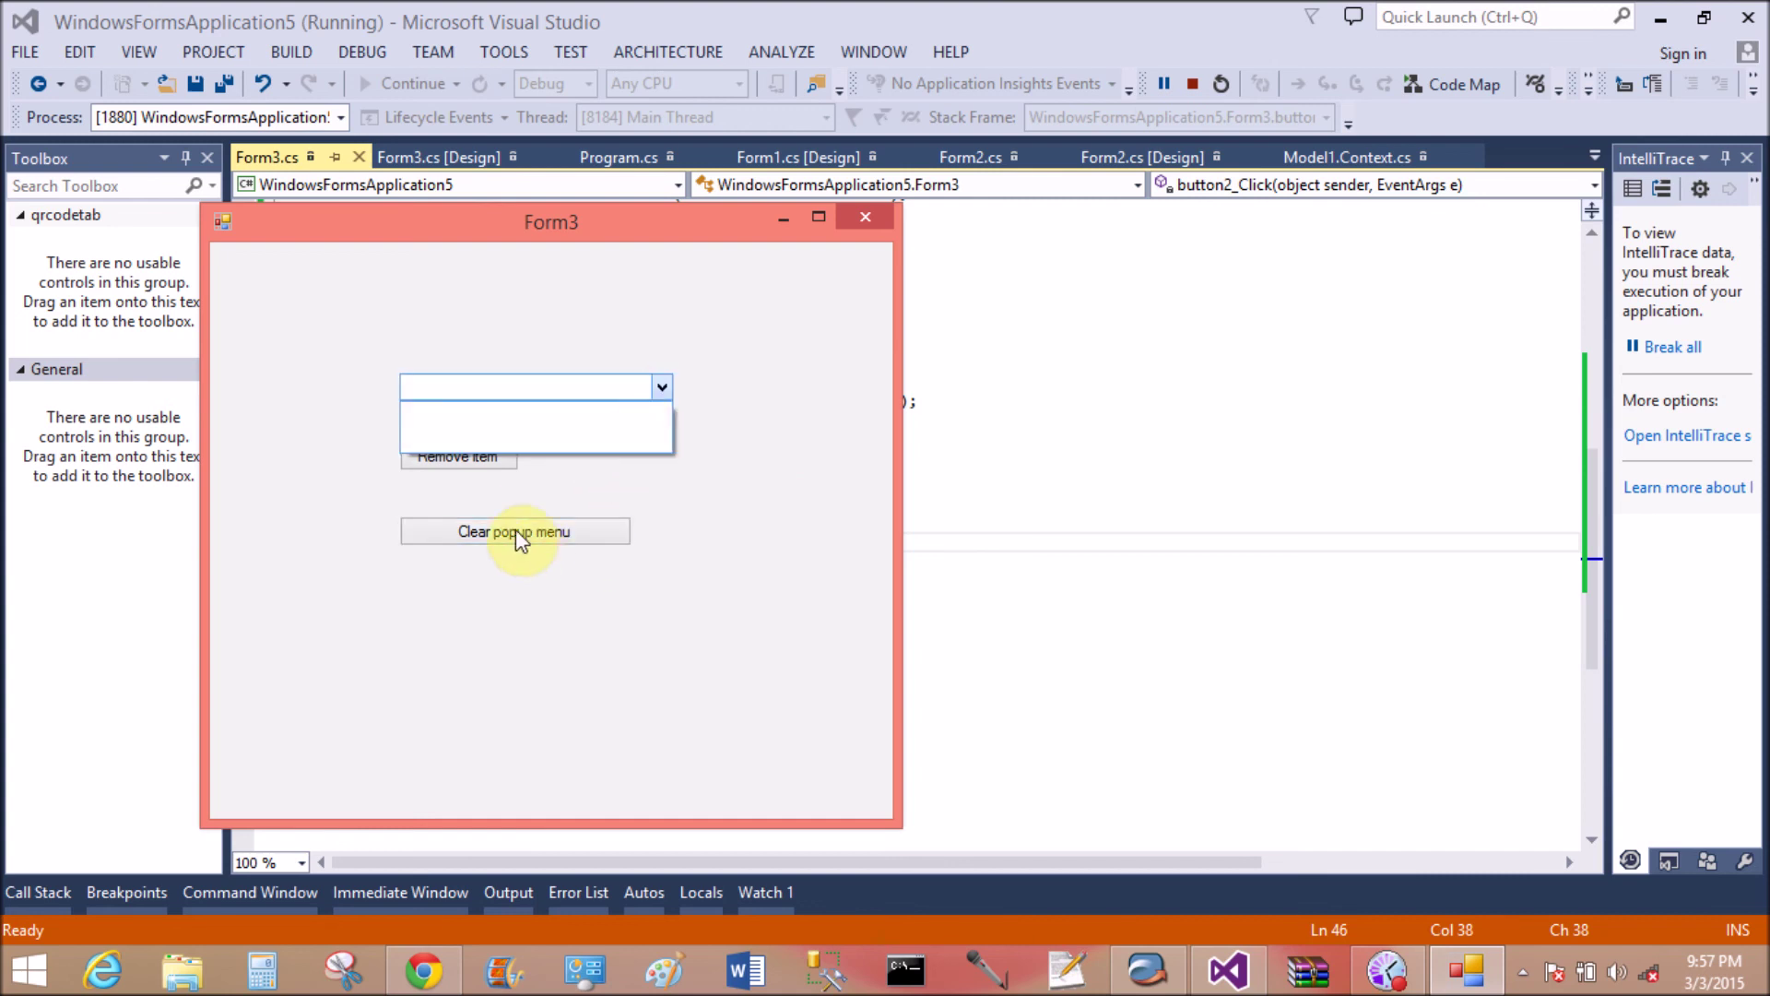
pyautogui.click(652, 522)
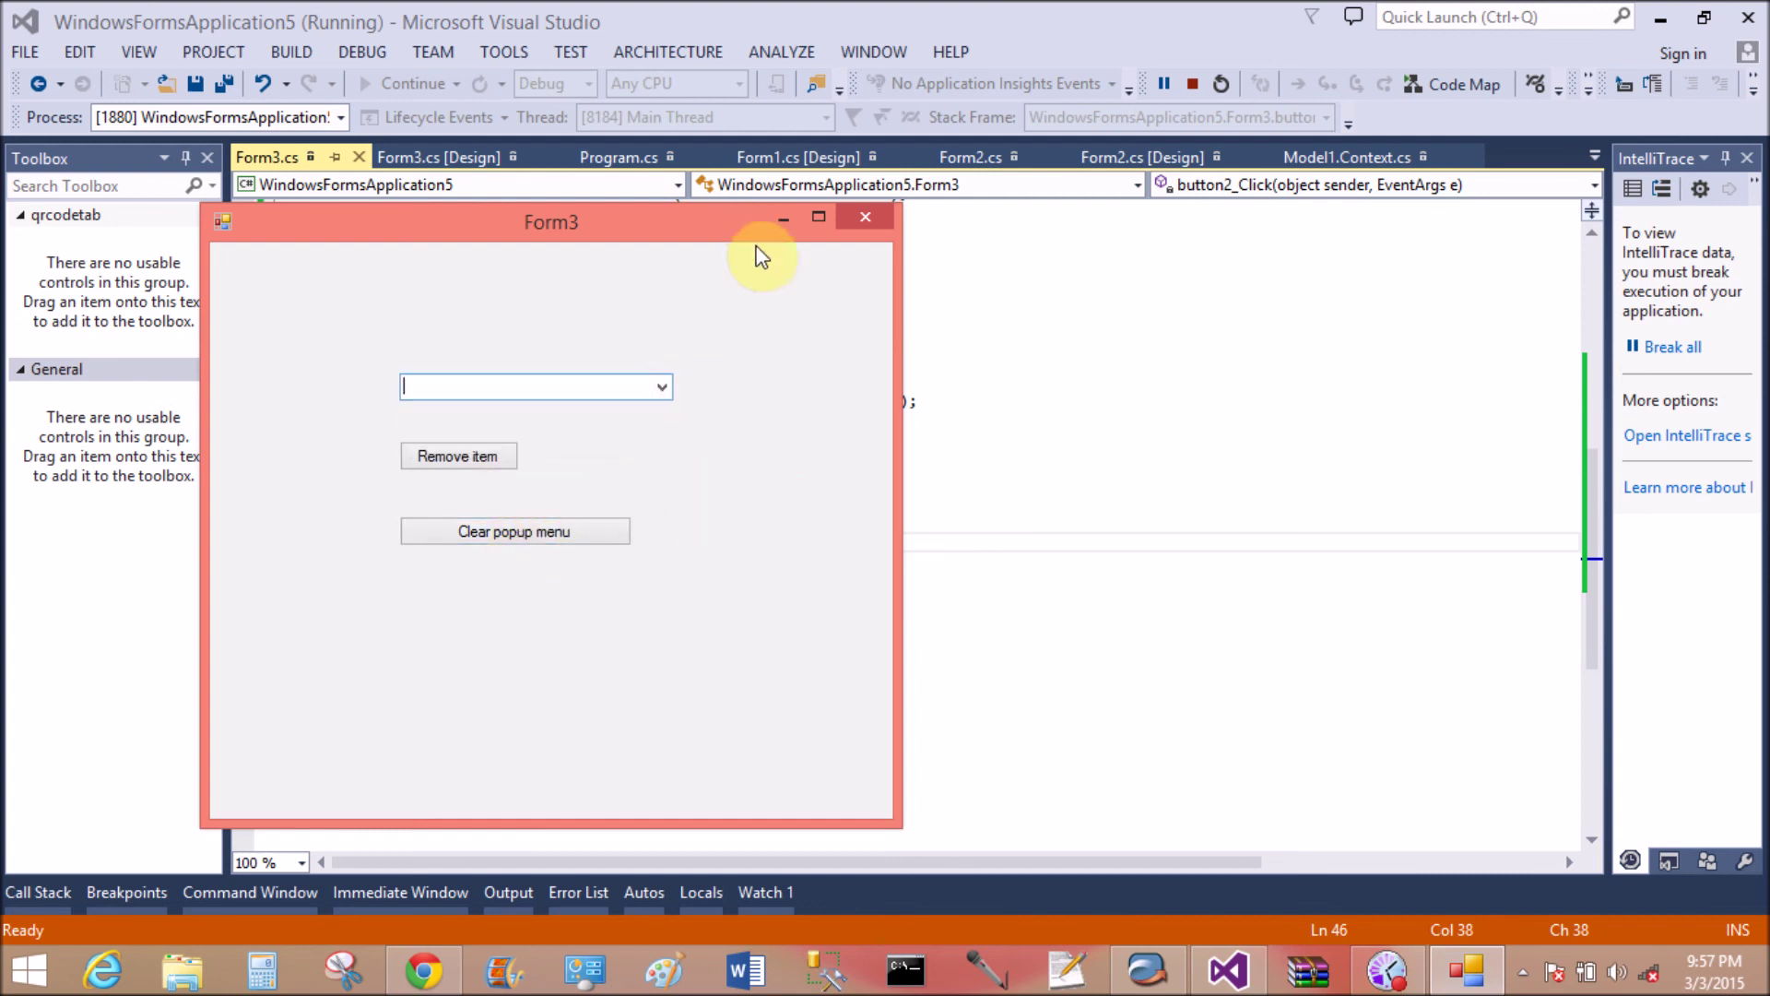
pyautogui.click(867, 219)
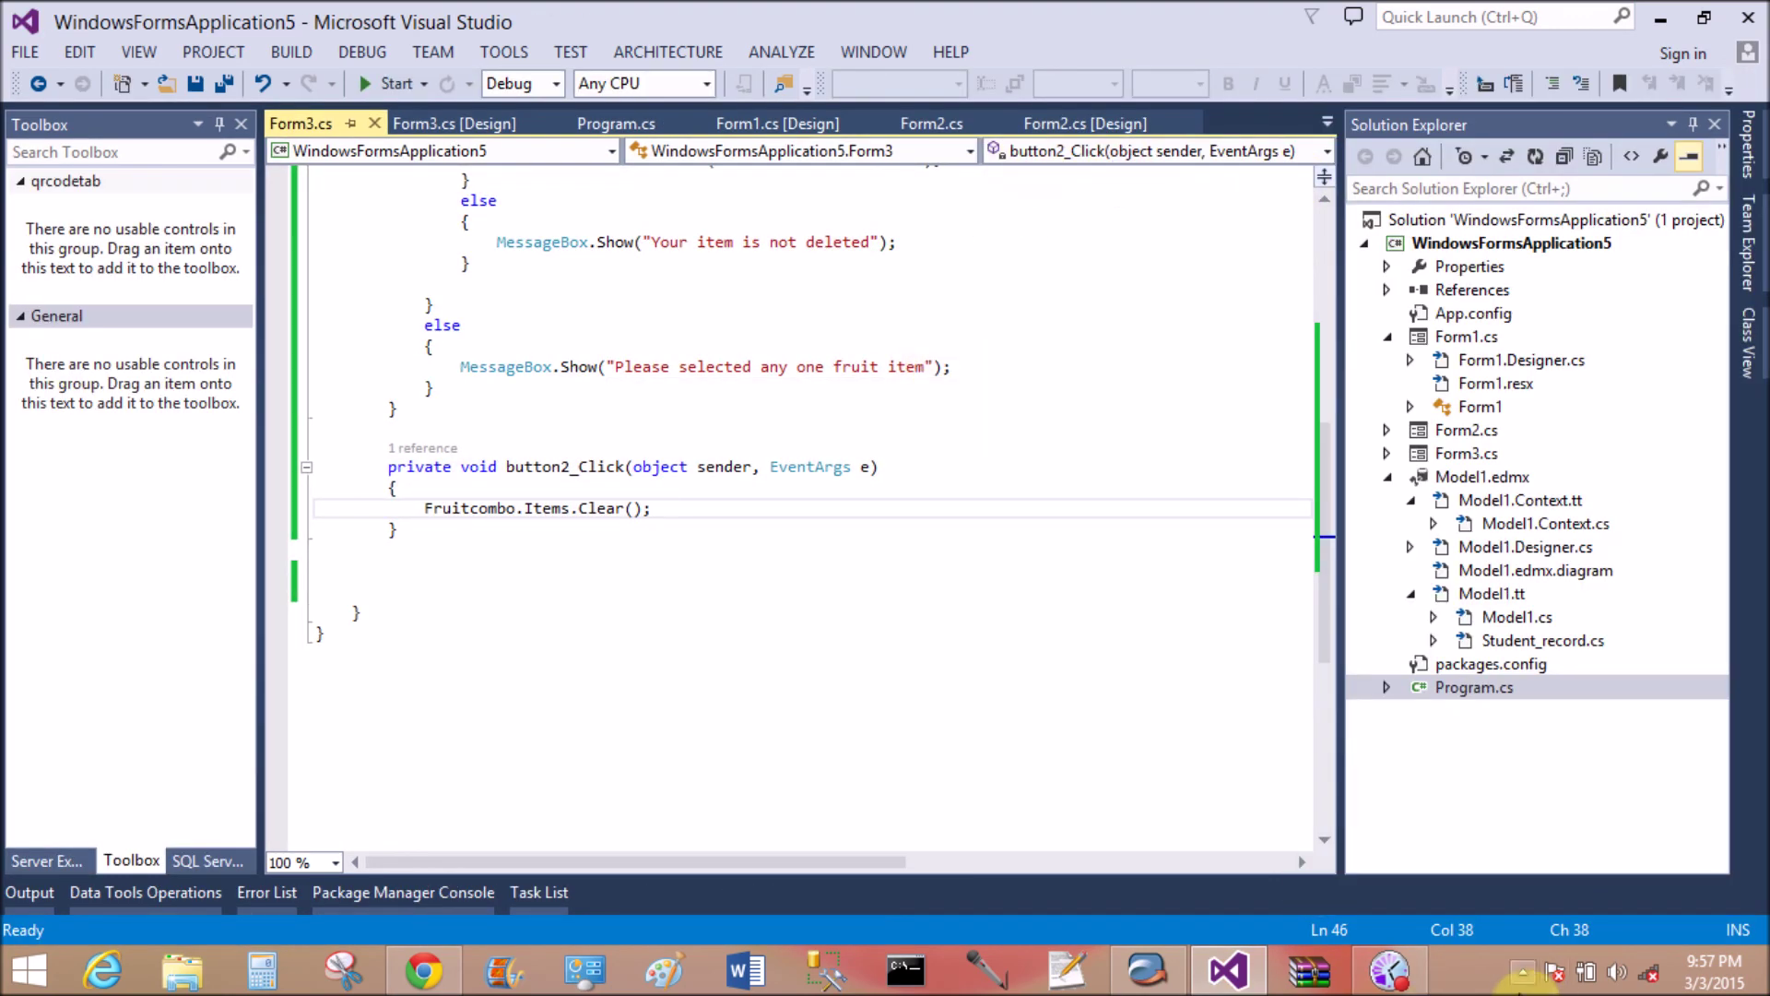
pyautogui.click(1389, 969)
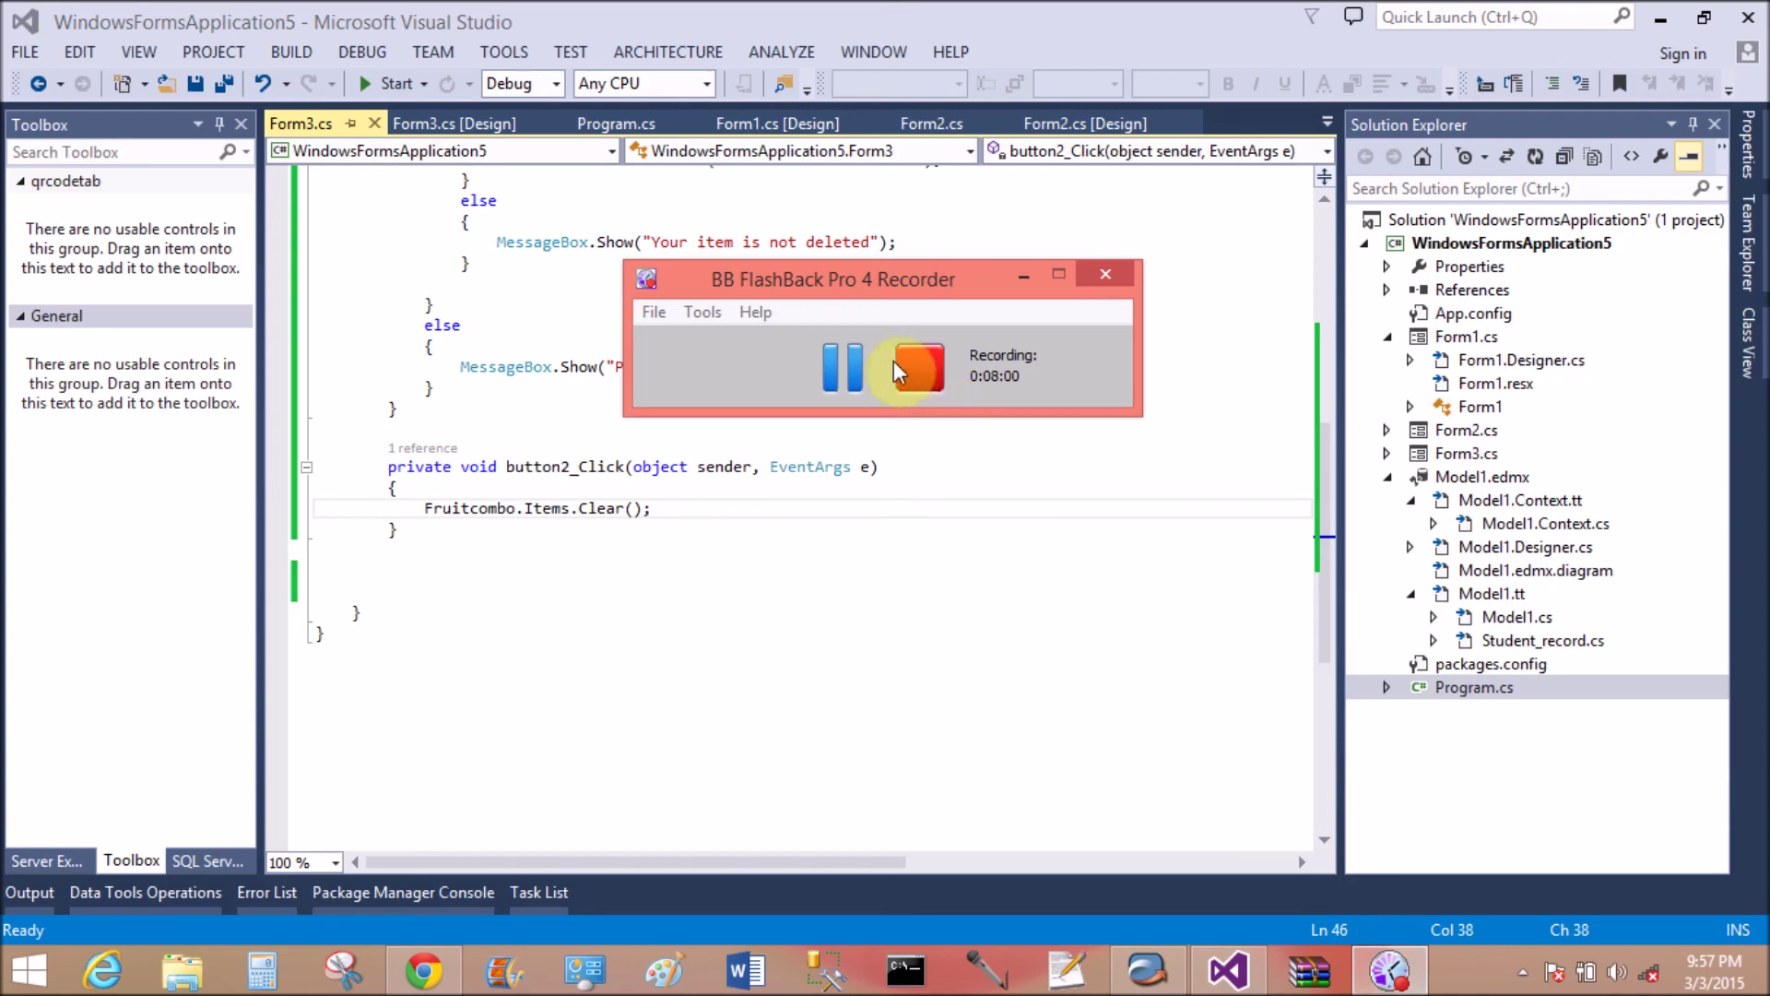